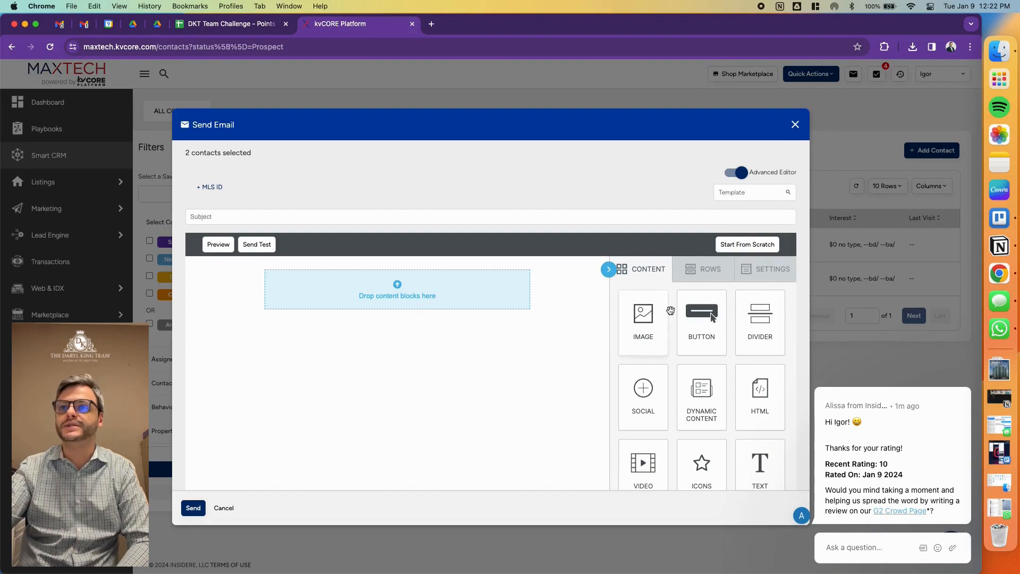
- Try out an image content block in the empty email body and delete it again
scroll(781, 314, down, 1)
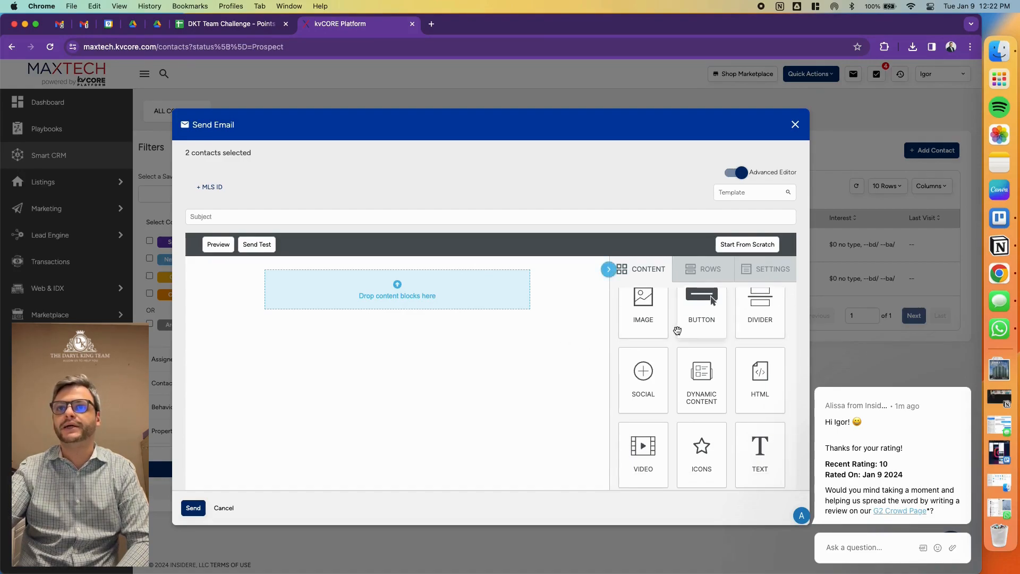
scroll(678, 331, up, 1)
drag(643, 325, 520, 313)
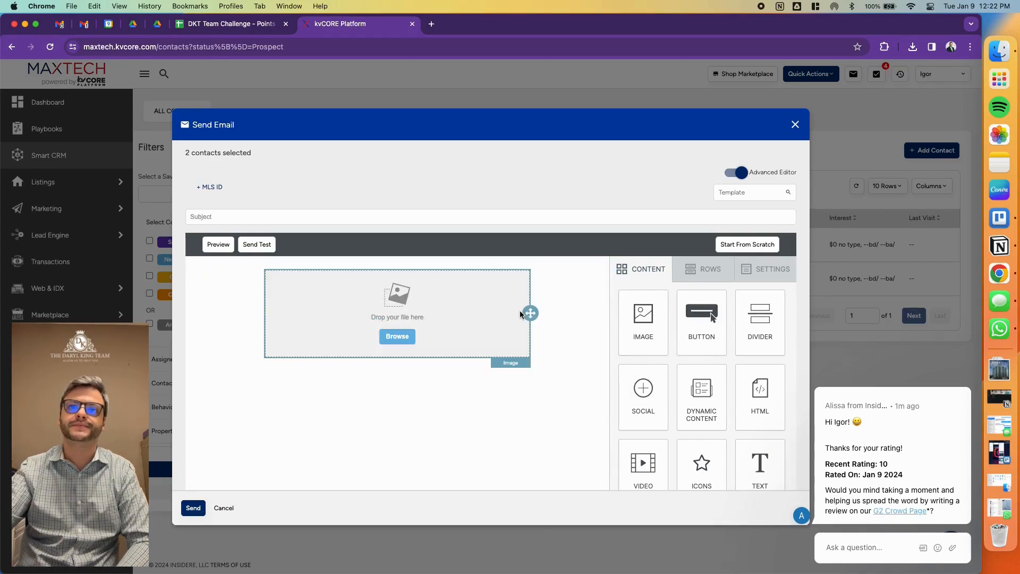
click(497, 314)
click(508, 377)
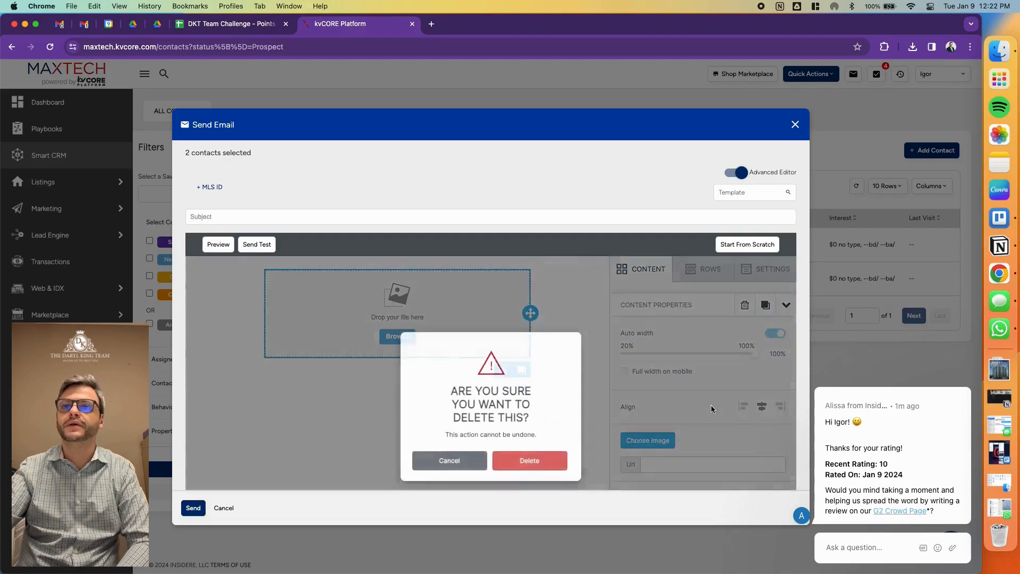
click(526, 470)
click(641, 272)
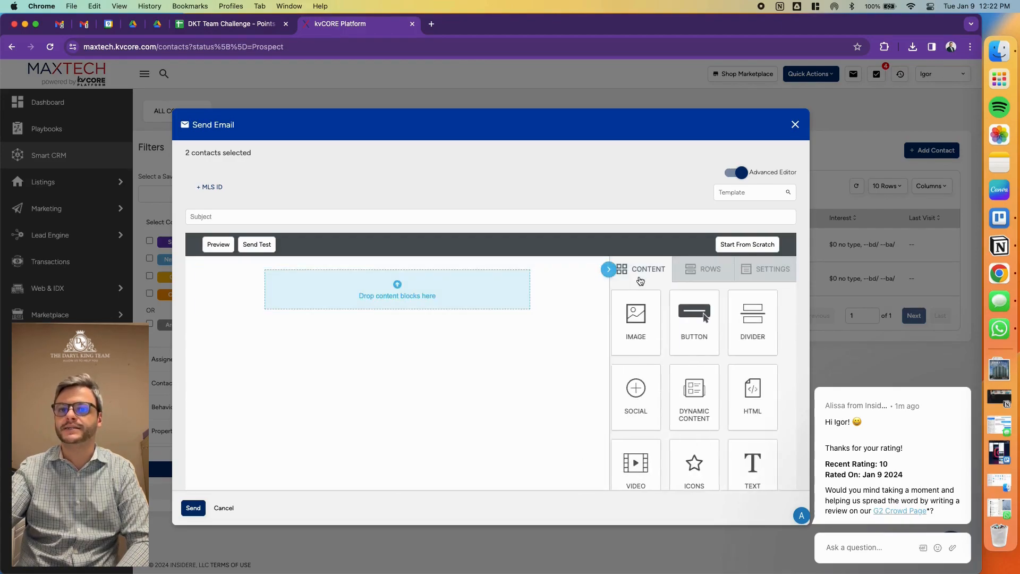
drag(653, 315, 387, 299)
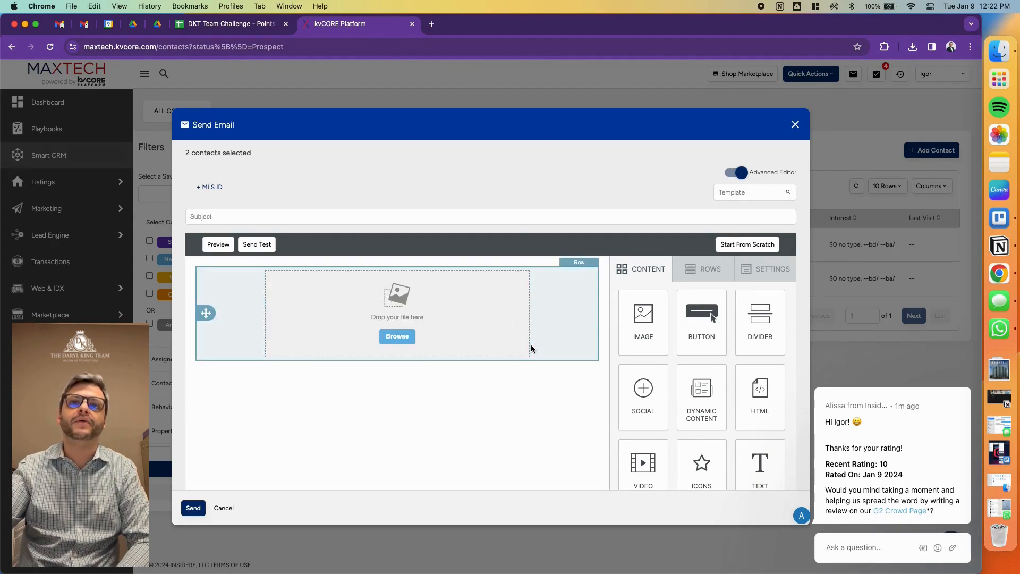
click(444, 342)
click(505, 374)
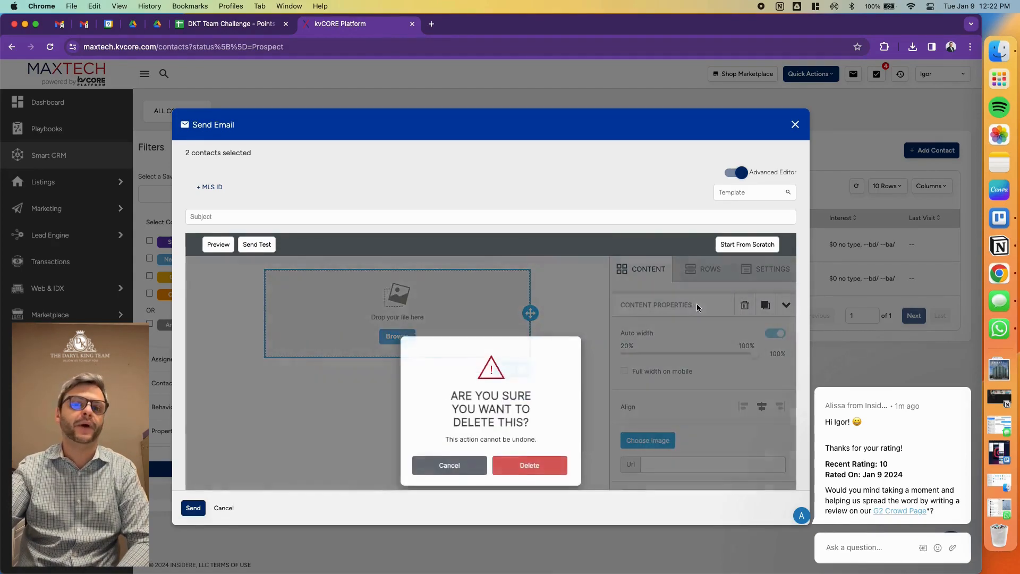
click(529, 463)
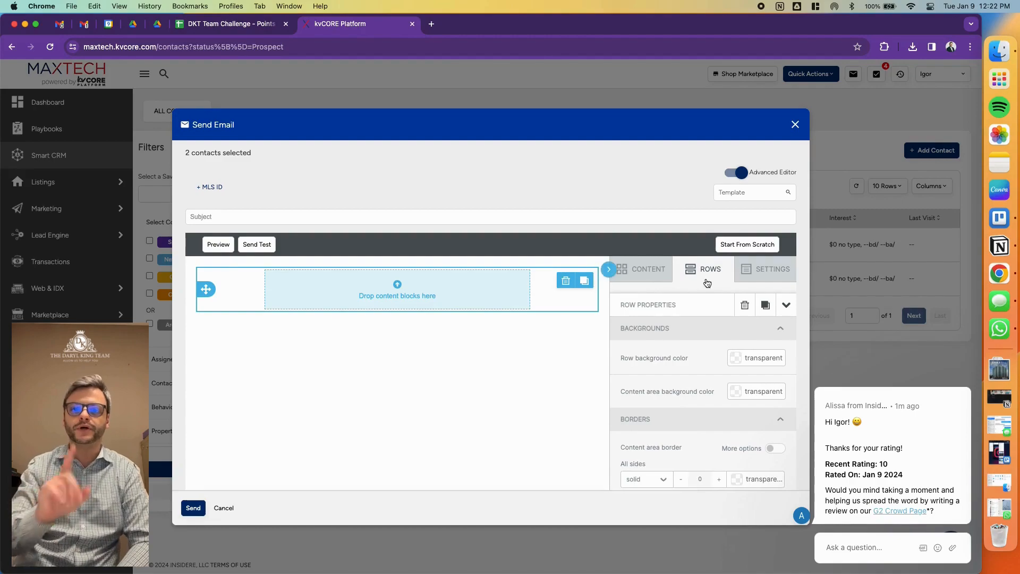
- Examine the available content blocks and row layouts offered for building the email
click(652, 279)
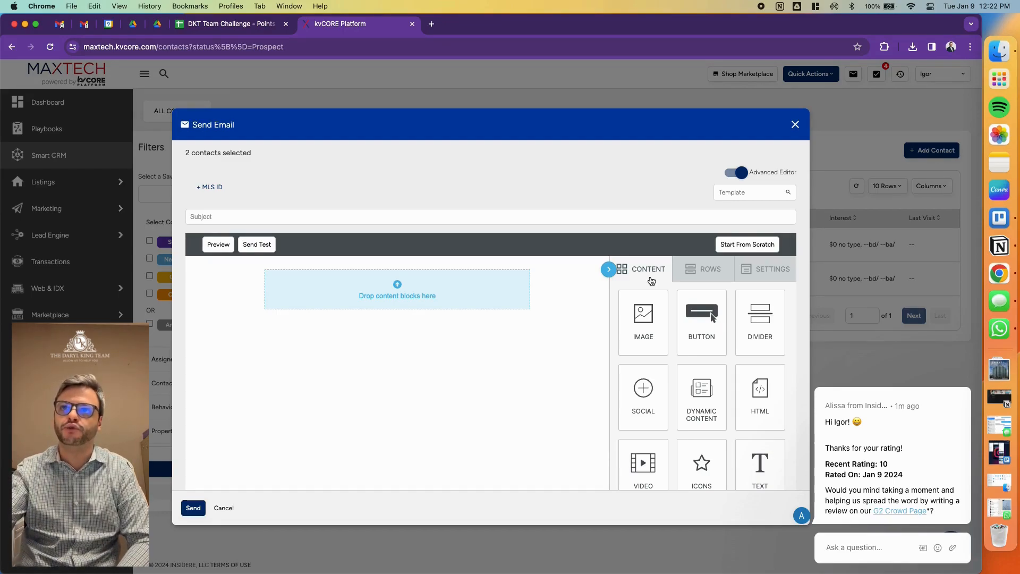
click(711, 272)
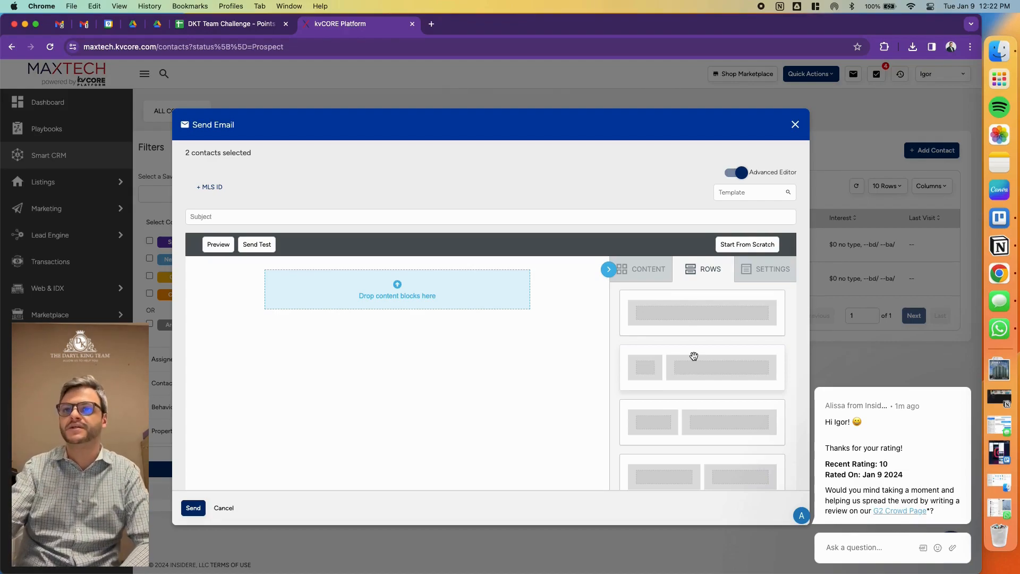
scroll(750, 381, down, 2)
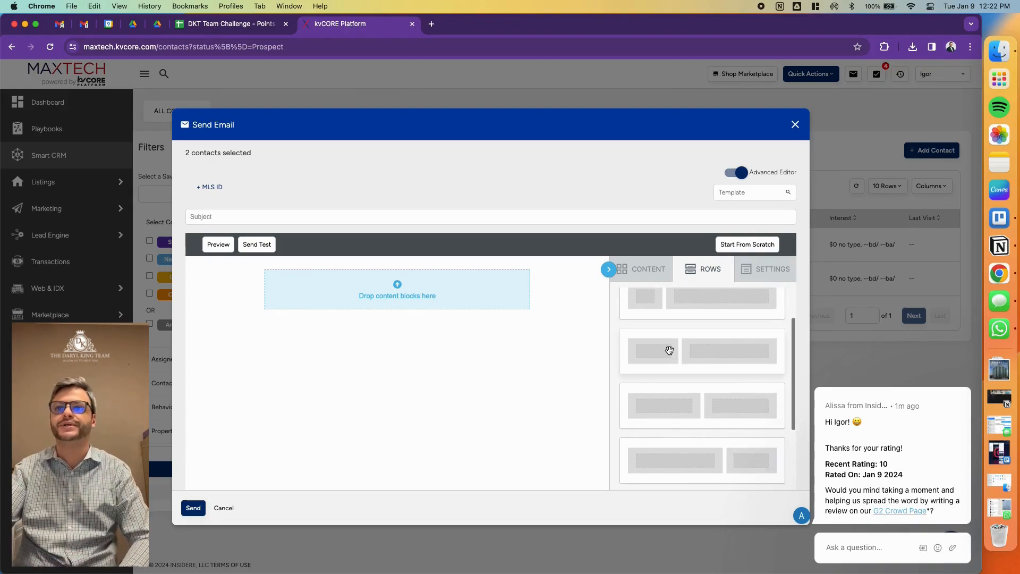
scroll(691, 383, down, 3)
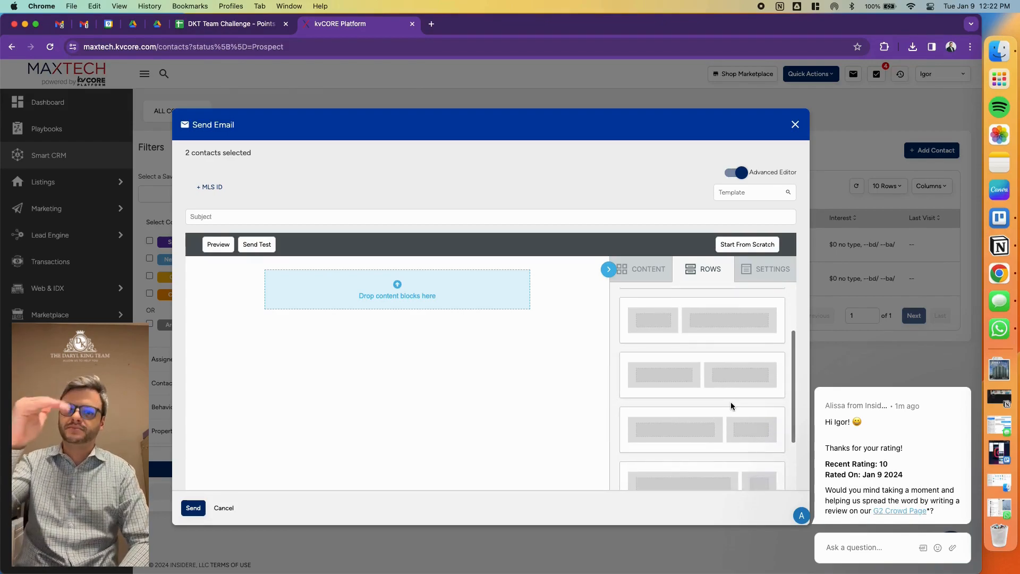
scroll(731, 404, down, 3)
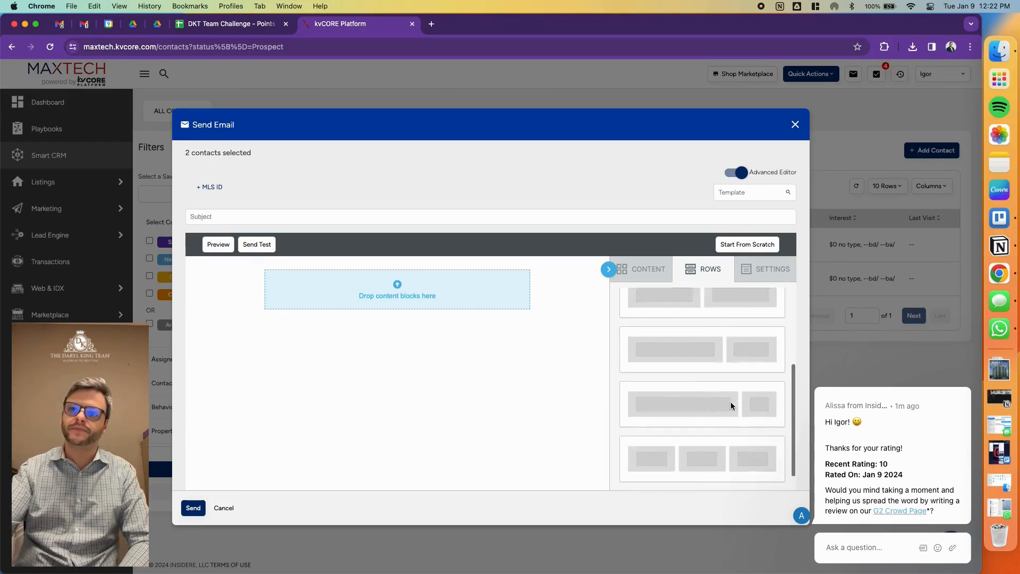
scroll(732, 402, down, 5)
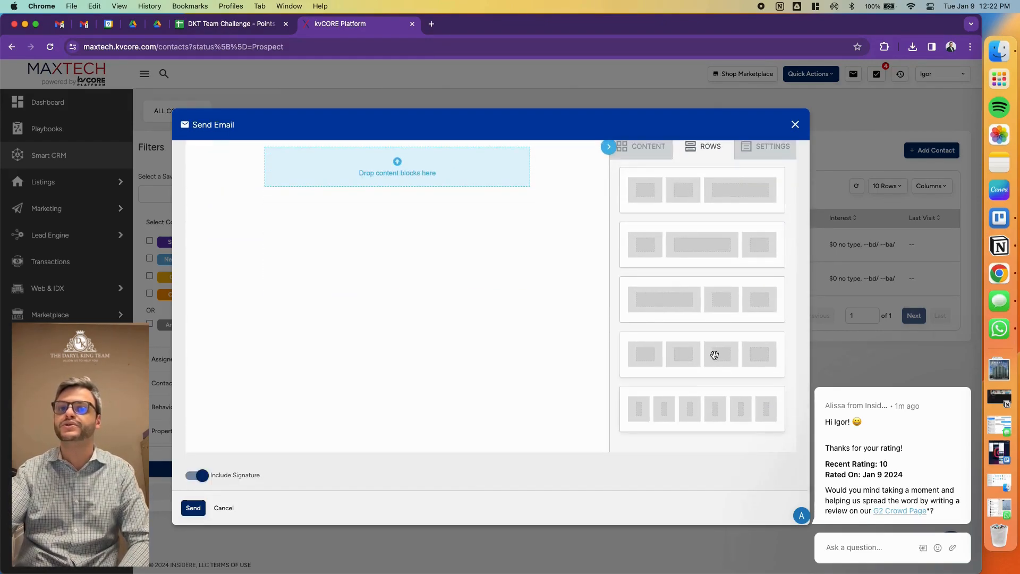
scroll(686, 374, up, 10)
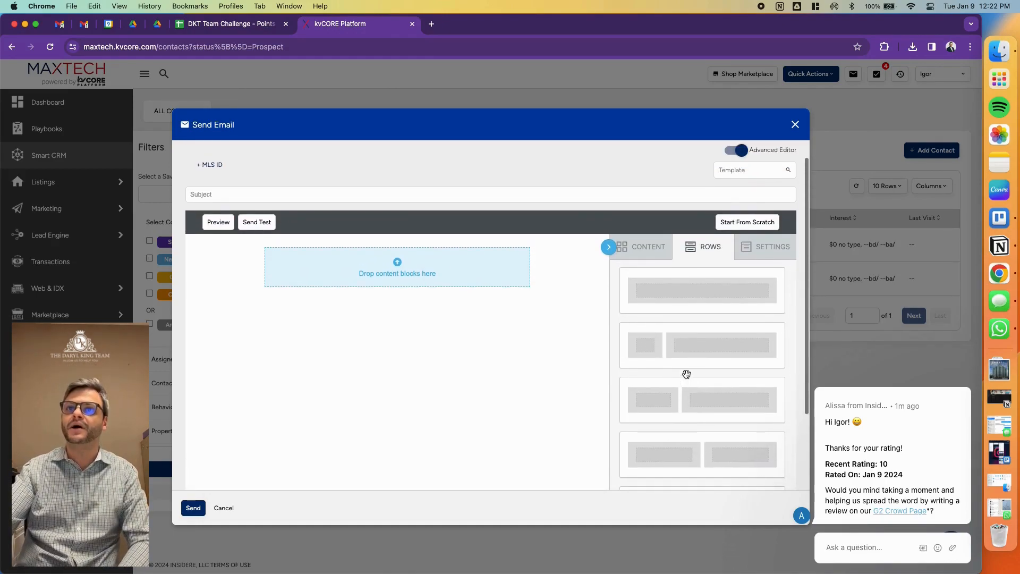
click(645, 251)
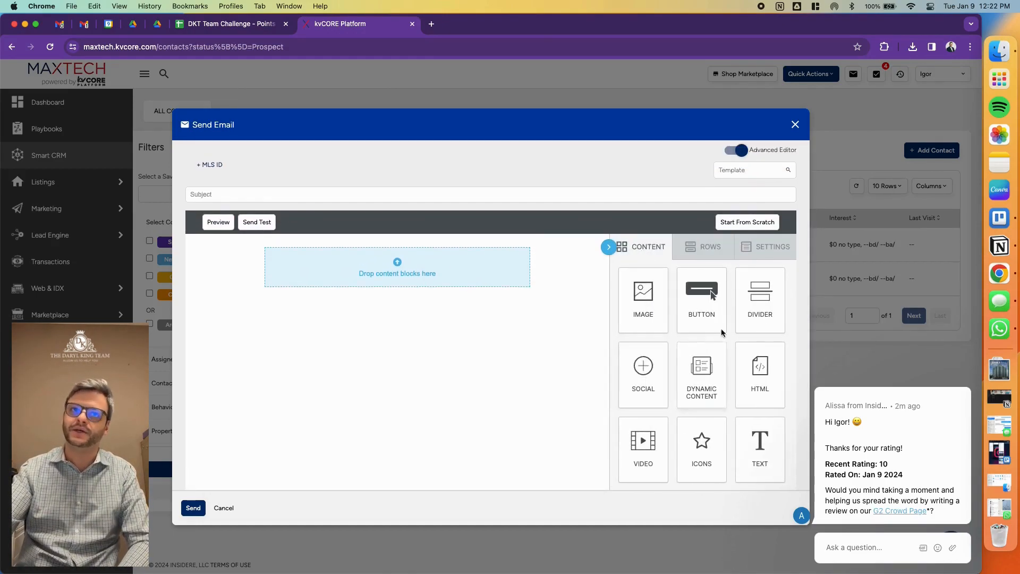
drag(649, 317, 678, 332)
click(711, 251)
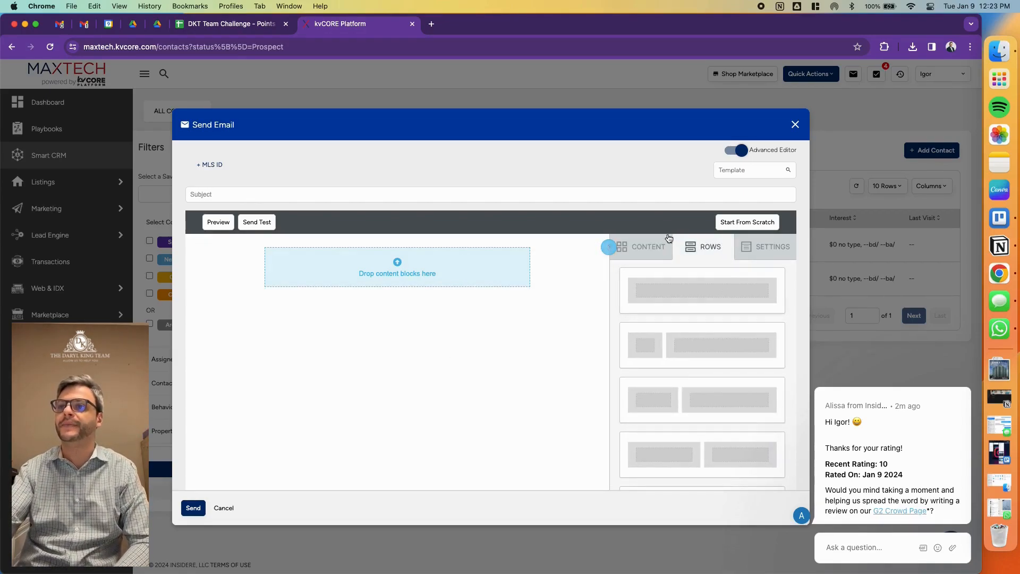
click(643, 247)
- Dismiss the support chat message and return to the content blocks for the empty email body
click(966, 387)
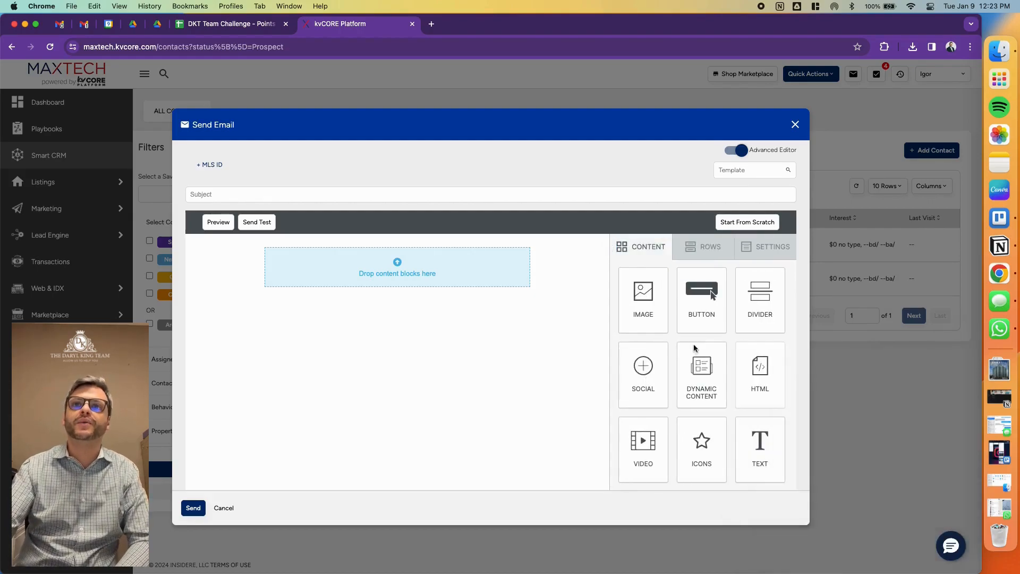
click(399, 279)
click(638, 249)
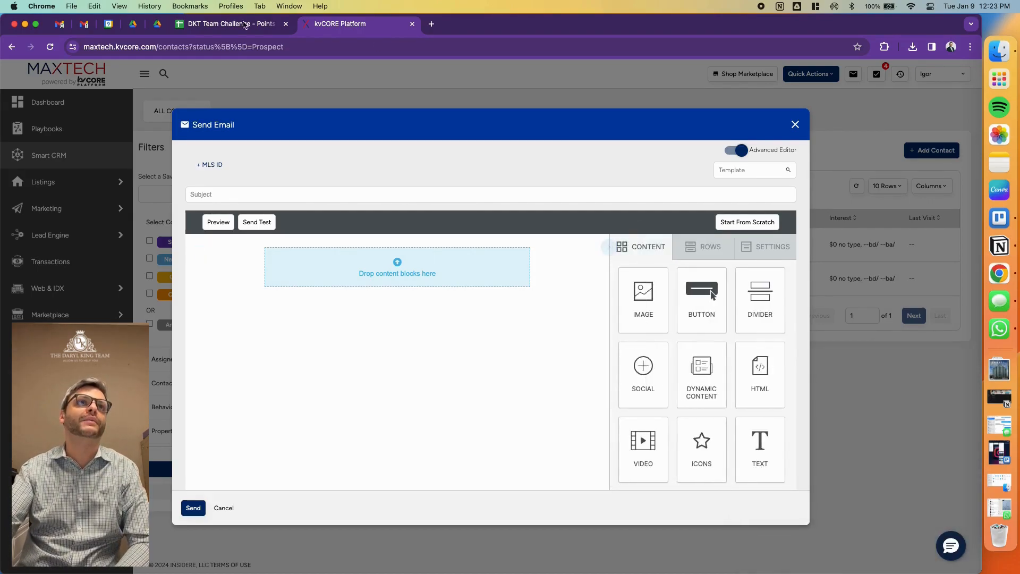
- Switch to Google Drive and open the shared MARKETING > Social Media Content > January 2024 > Market Watch folder
click(139, 24)
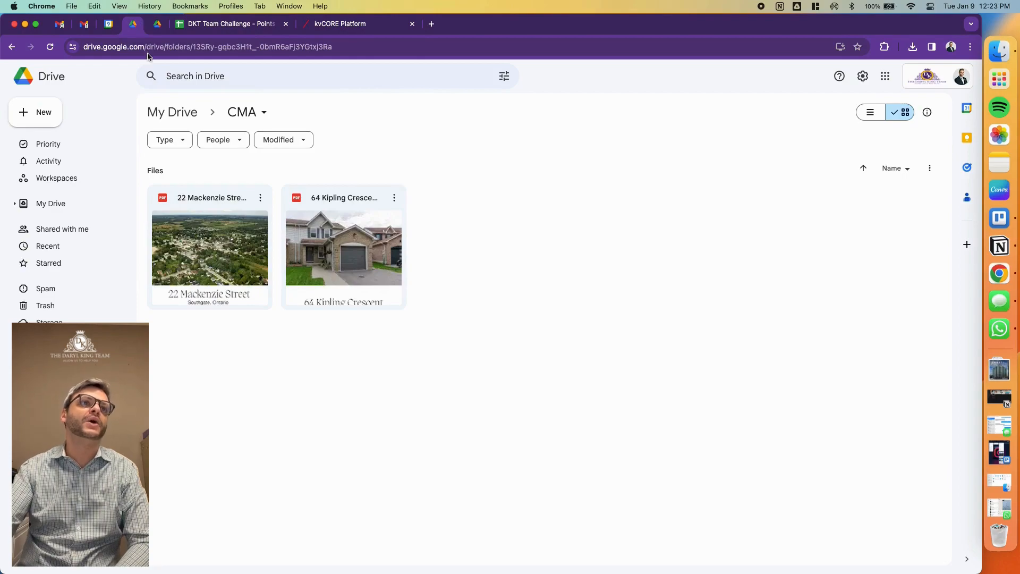
click(90, 229)
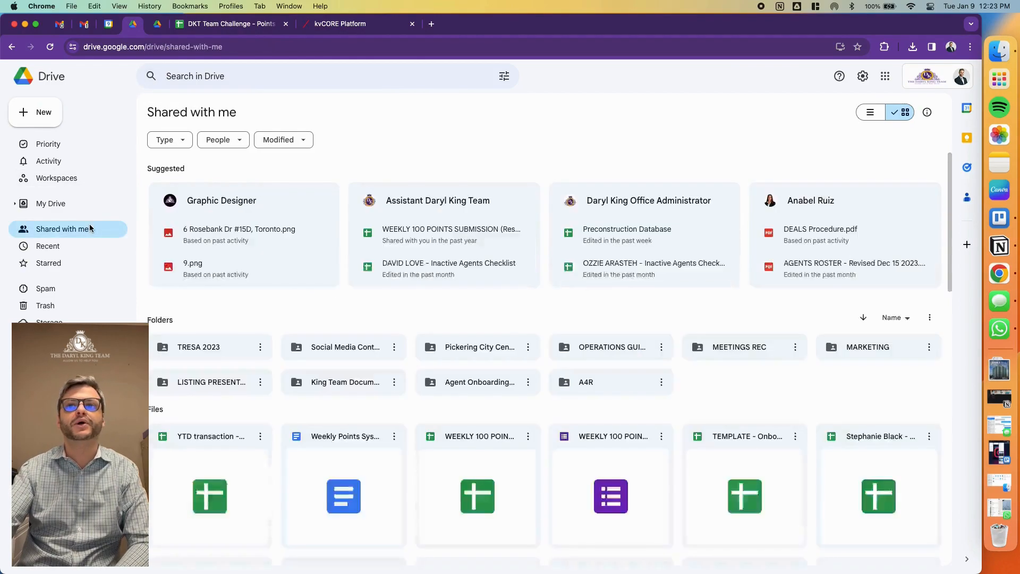
click(853, 352)
double_click(853, 352)
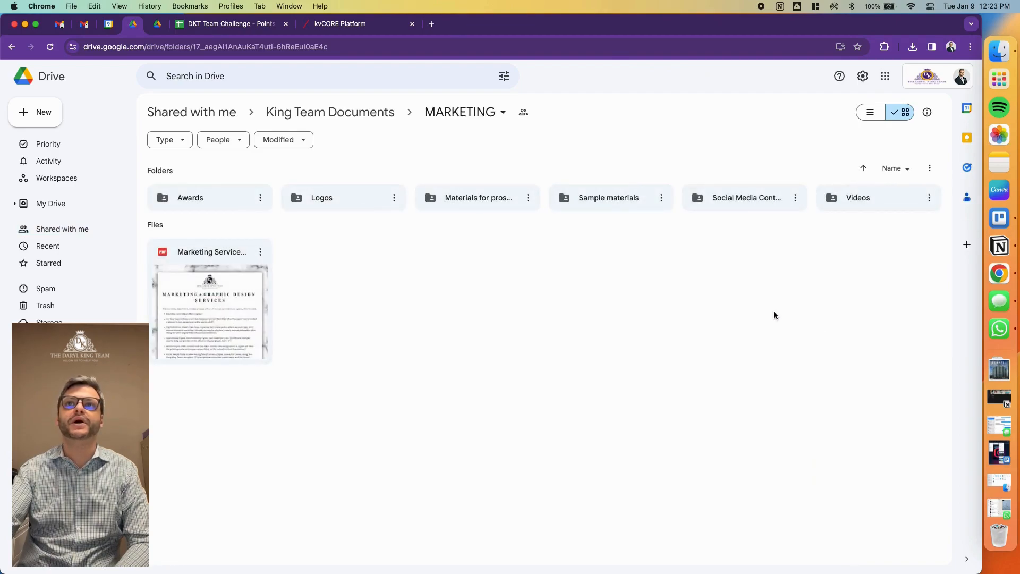
double_click(747, 196)
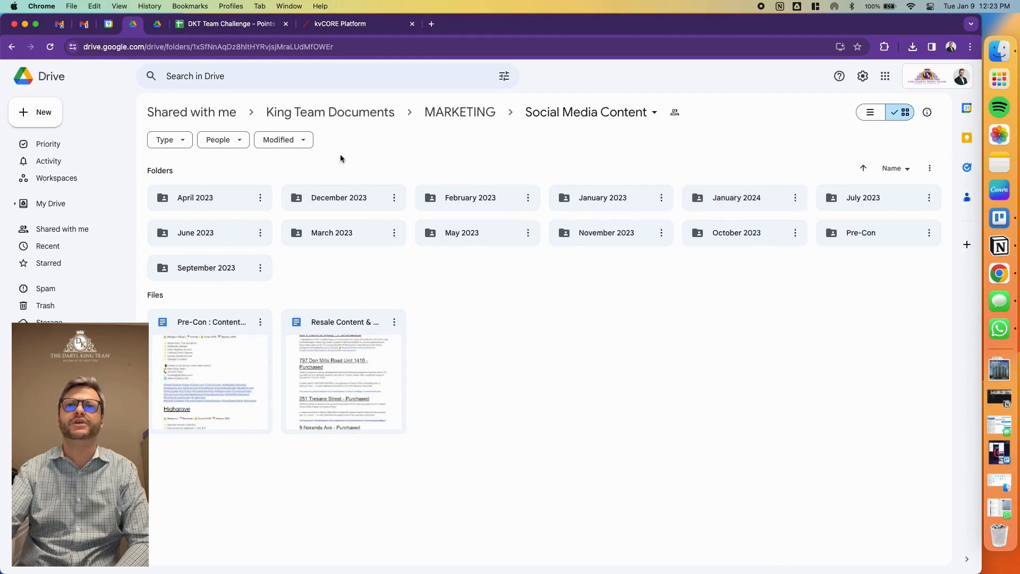
double_click(744, 207)
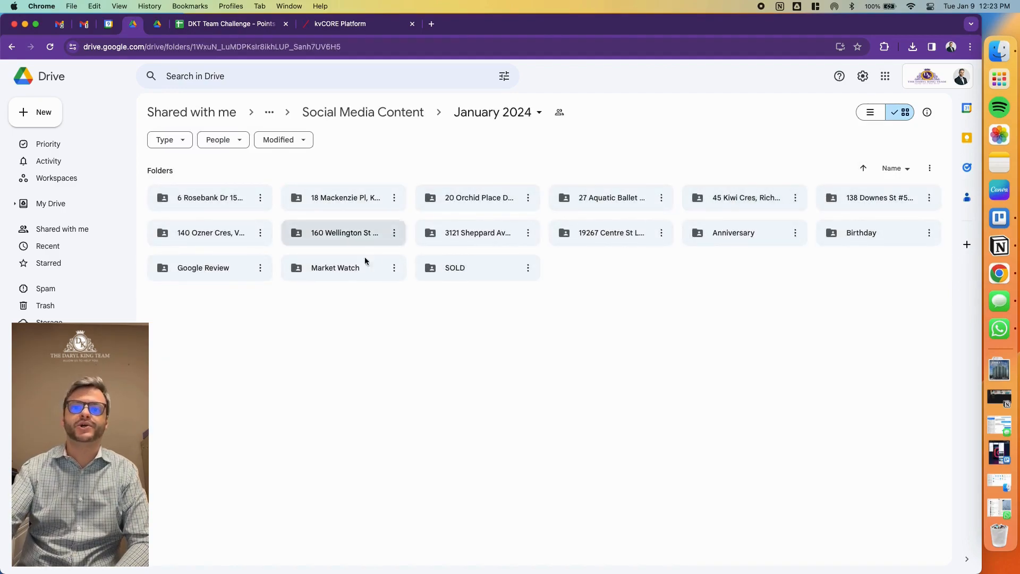
double_click(344, 273)
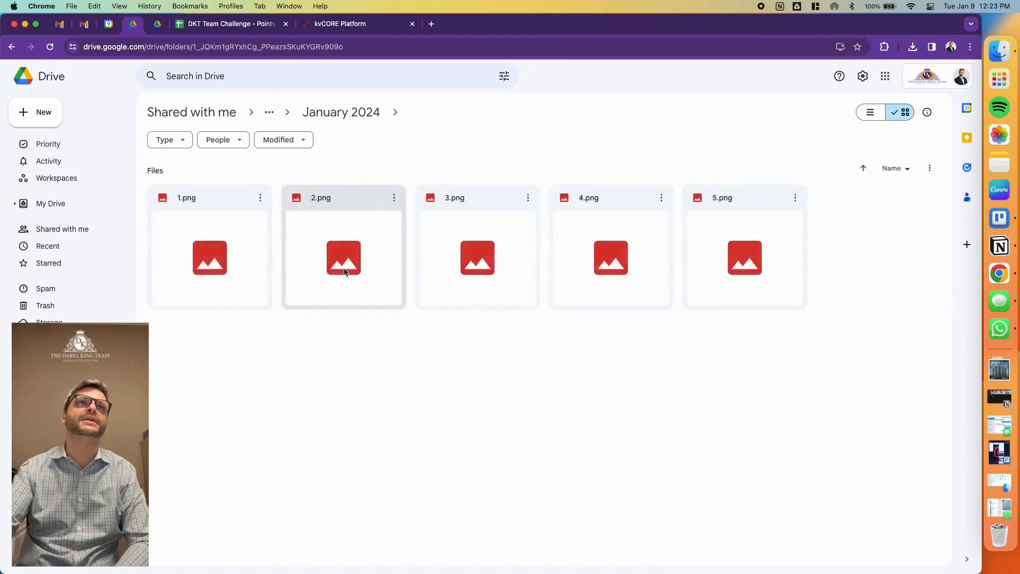
- Open the Email Newsletter folder of My Drive in the other Drive window
click(154, 32)
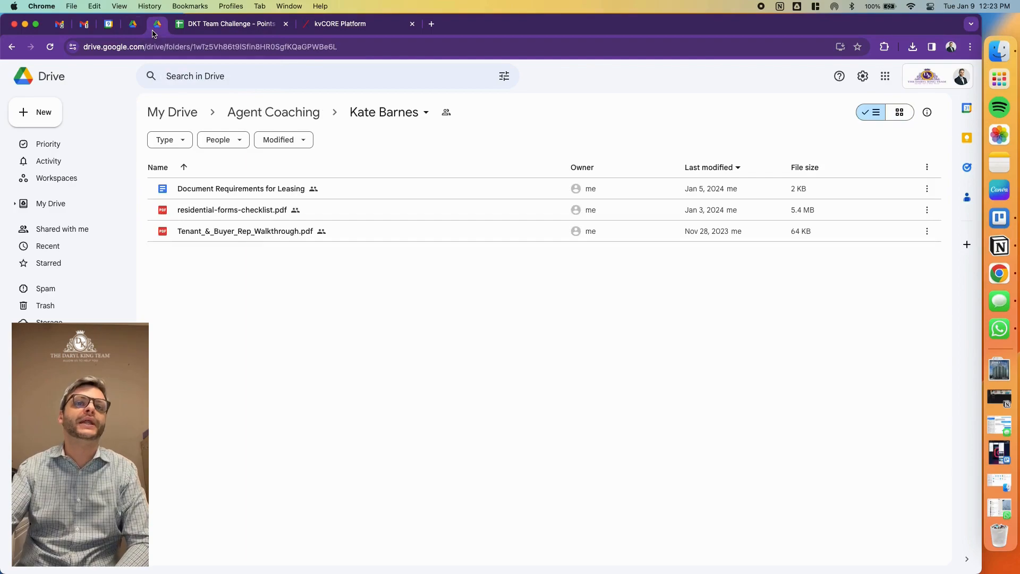
click(88, 201)
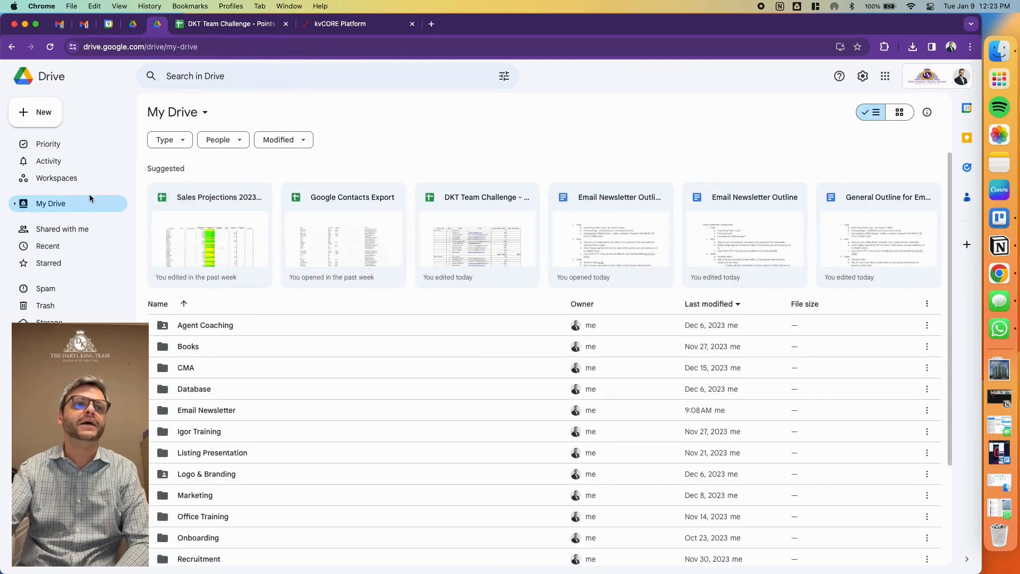
click(238, 414)
double_click(238, 413)
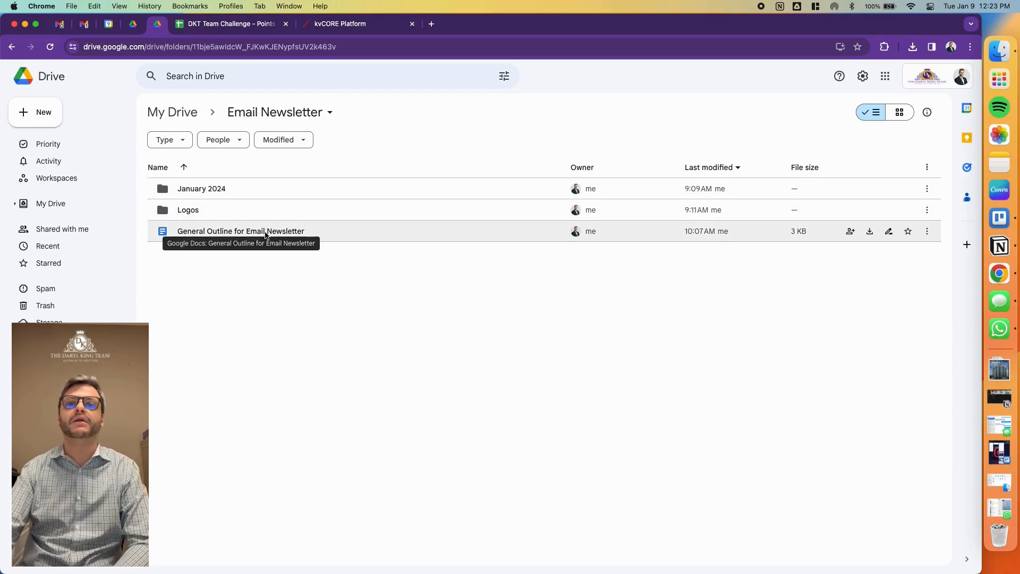
- Return to the Market Watch folder and show its files as a list
click(129, 24)
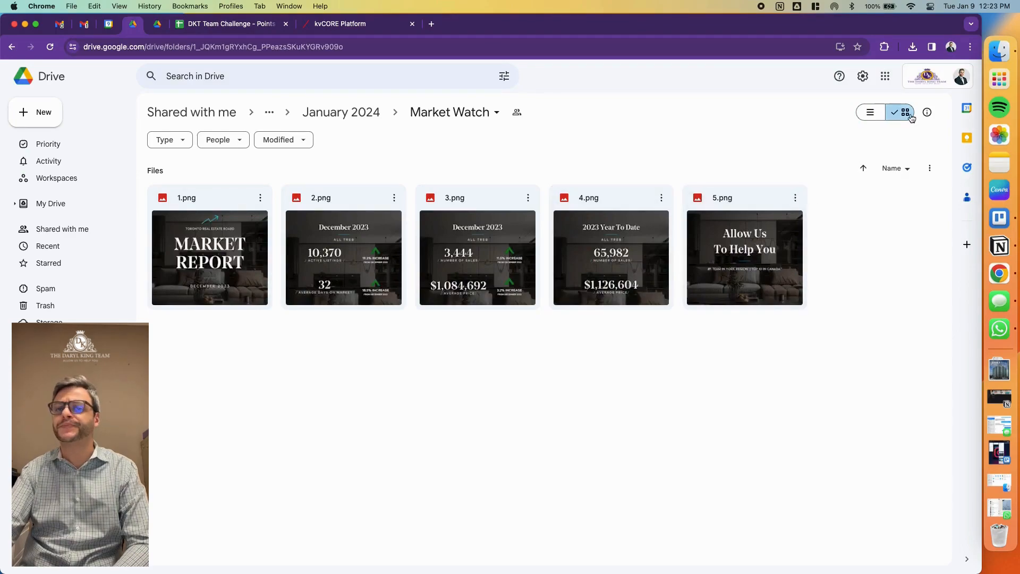
click(880, 116)
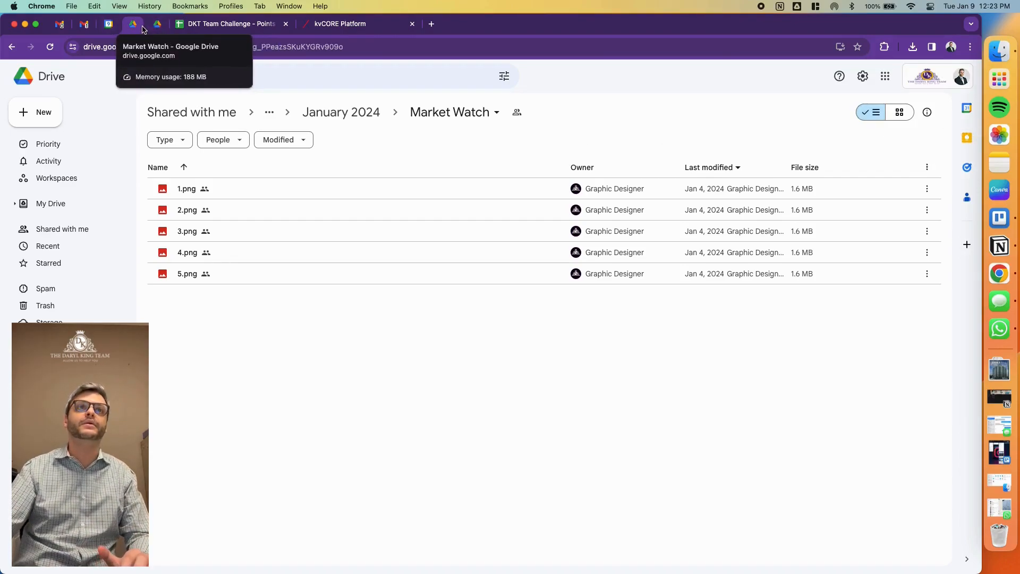
- Open "Email Newsletter Outline : January 2024" from the Email Newsletter's January 2024 folder and review its sections from Logo to Links to Socials
click(158, 24)
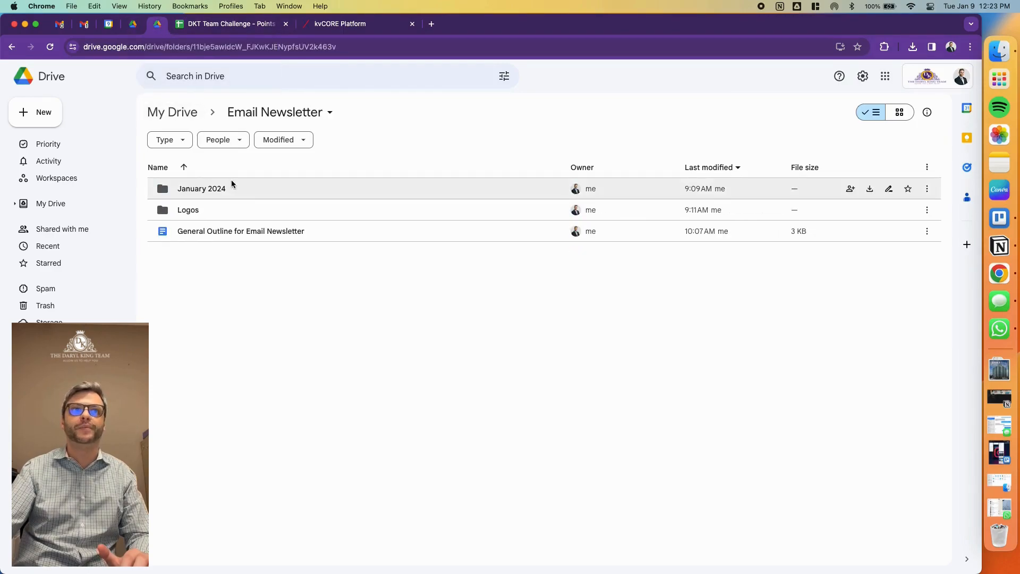
double_click(254, 192)
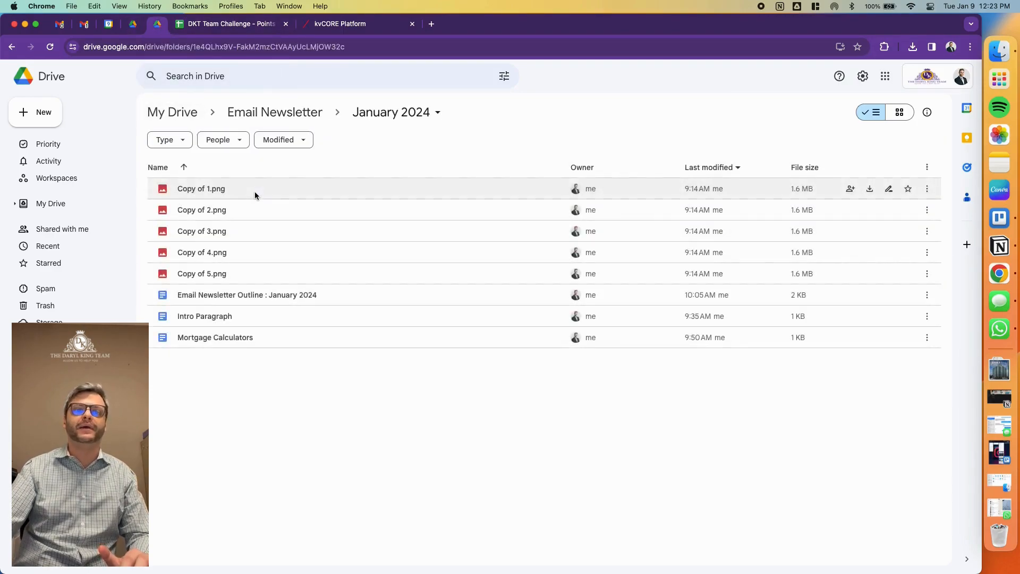
double_click(246, 294)
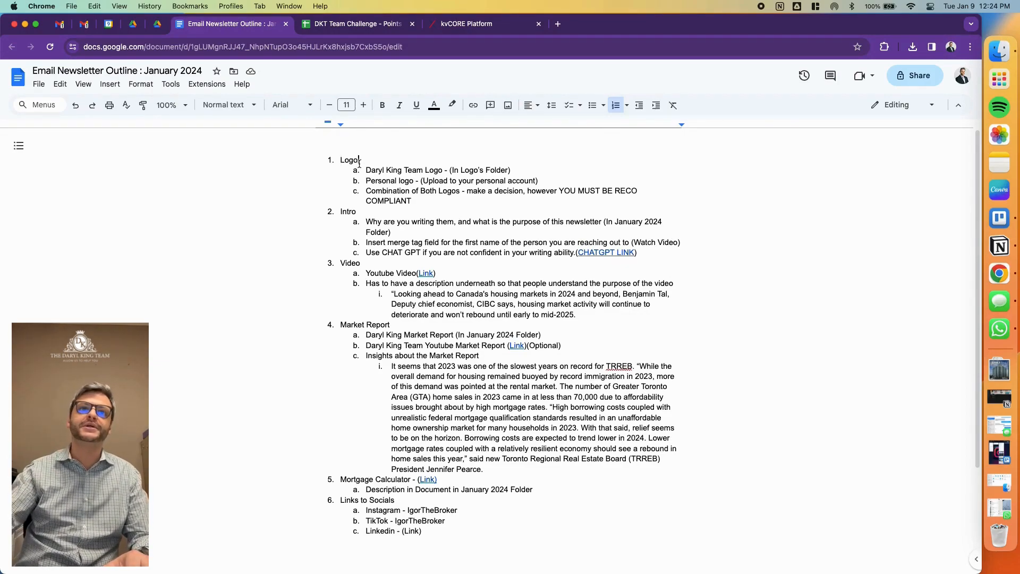
click(351, 316)
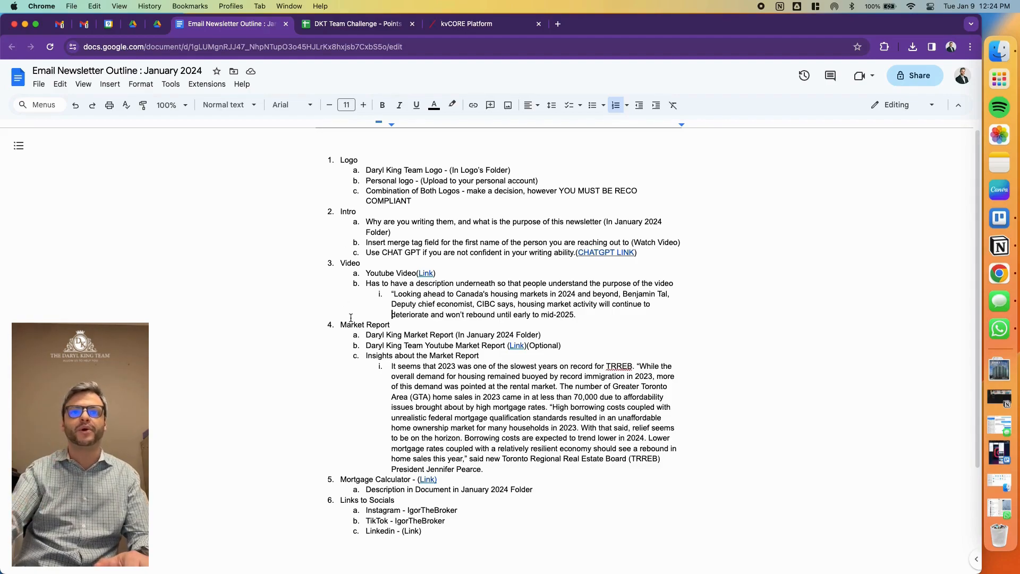
click(412, 438)
scroll(414, 436, down, 2)
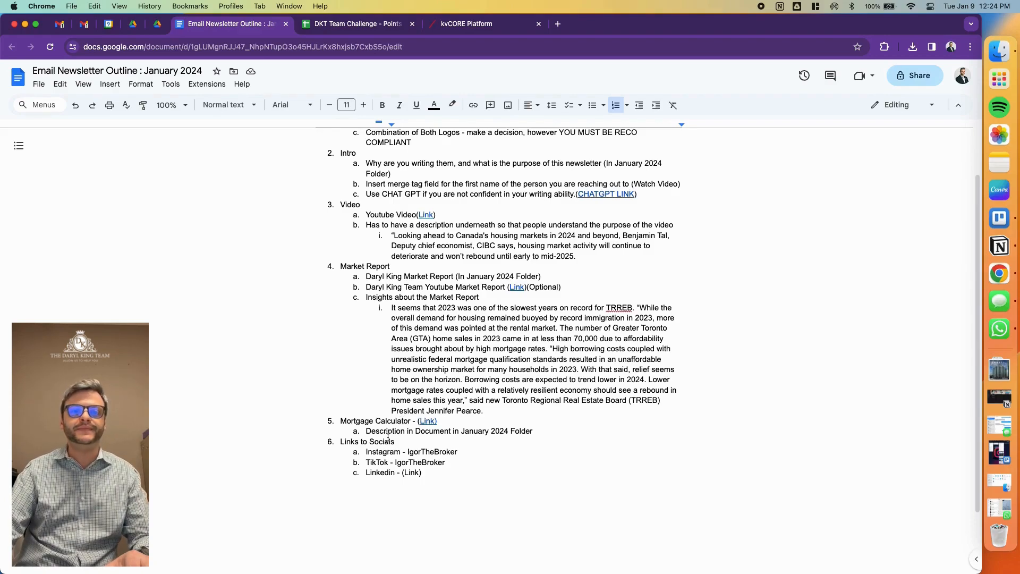
click(390, 440)
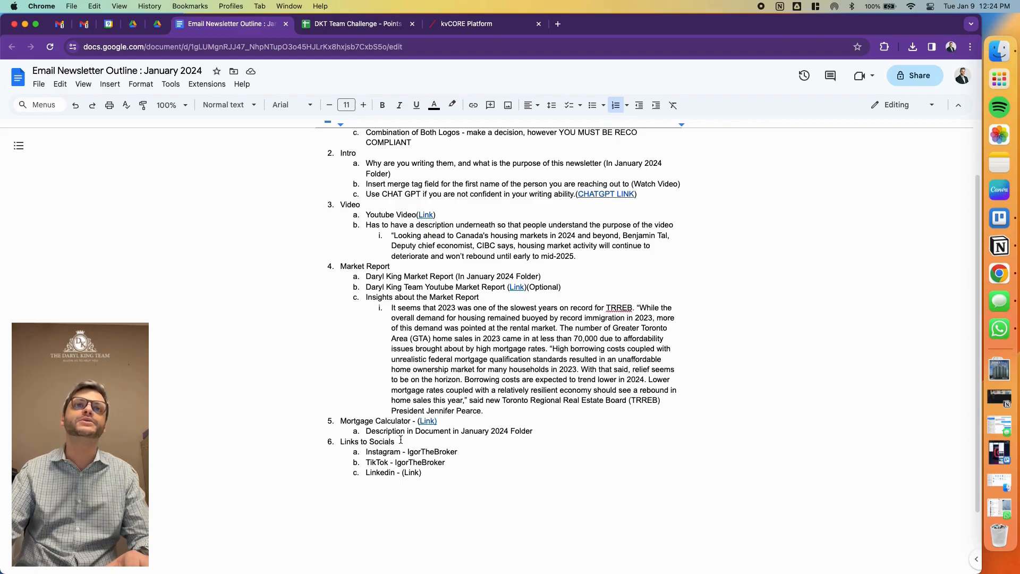
- Review the three logo options in the outline's Logo section: team logo, personal logo and a combination of both
scroll(415, 230, up, 2)
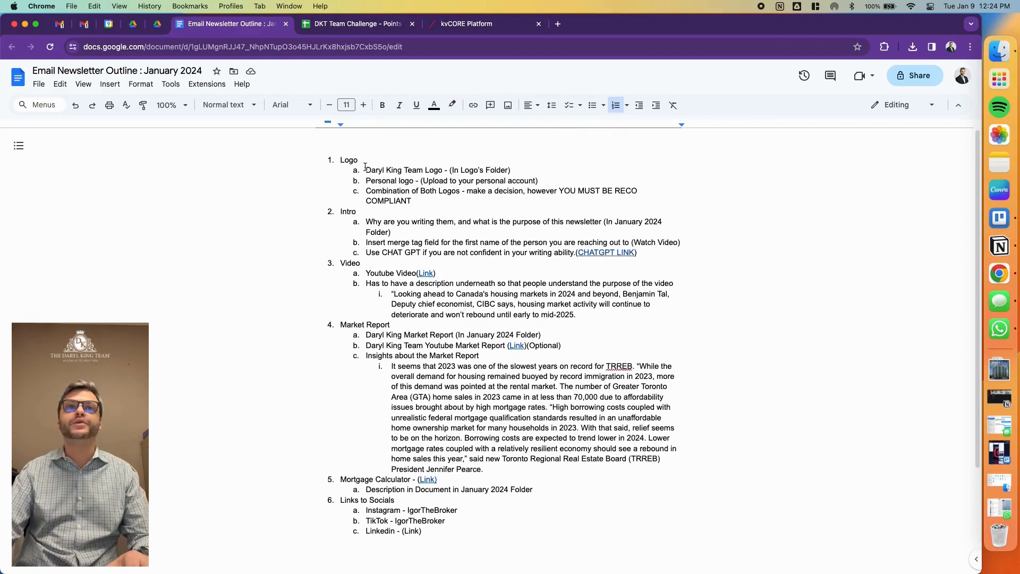
drag(366, 169, 514, 167)
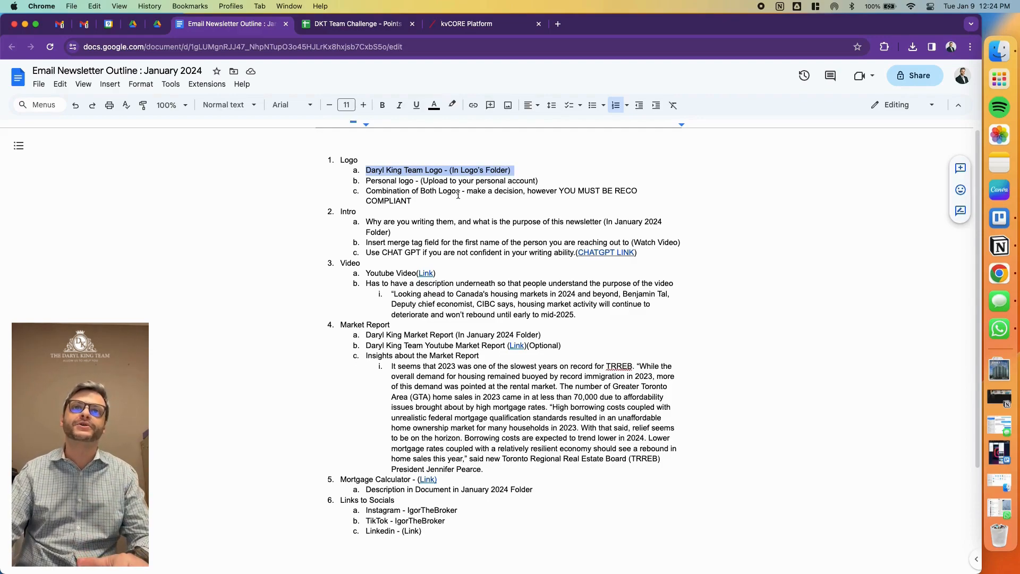
drag(366, 181, 580, 176)
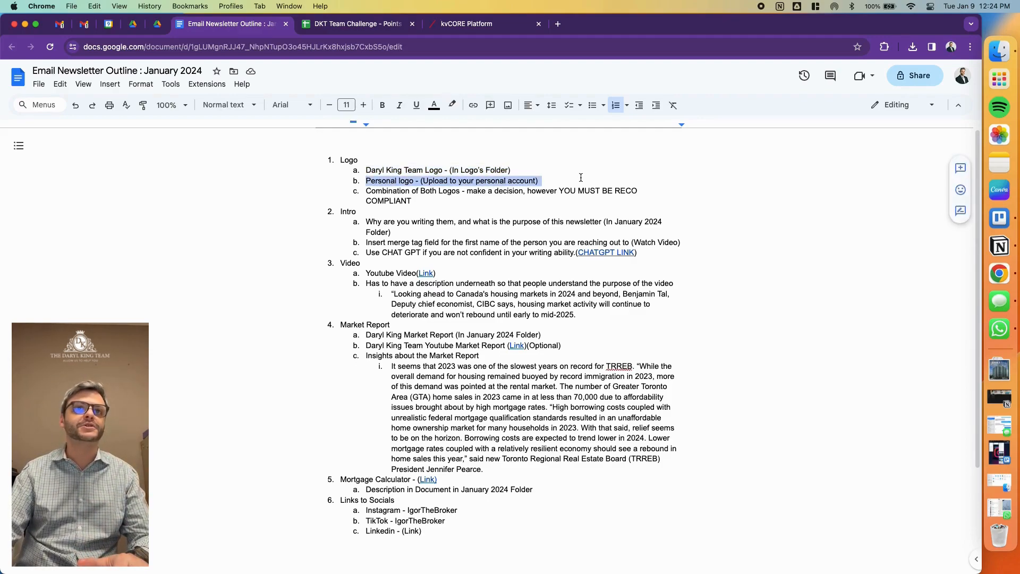
drag(368, 191, 428, 202)
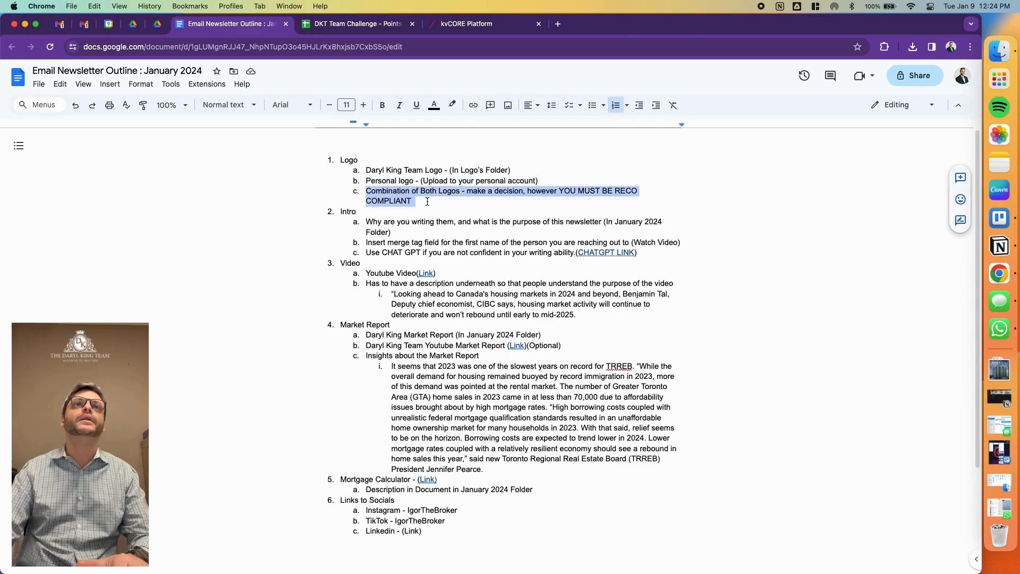
- Switch to the kvCORE email editor, place an image block in the empty email and delete that block
click(480, 27)
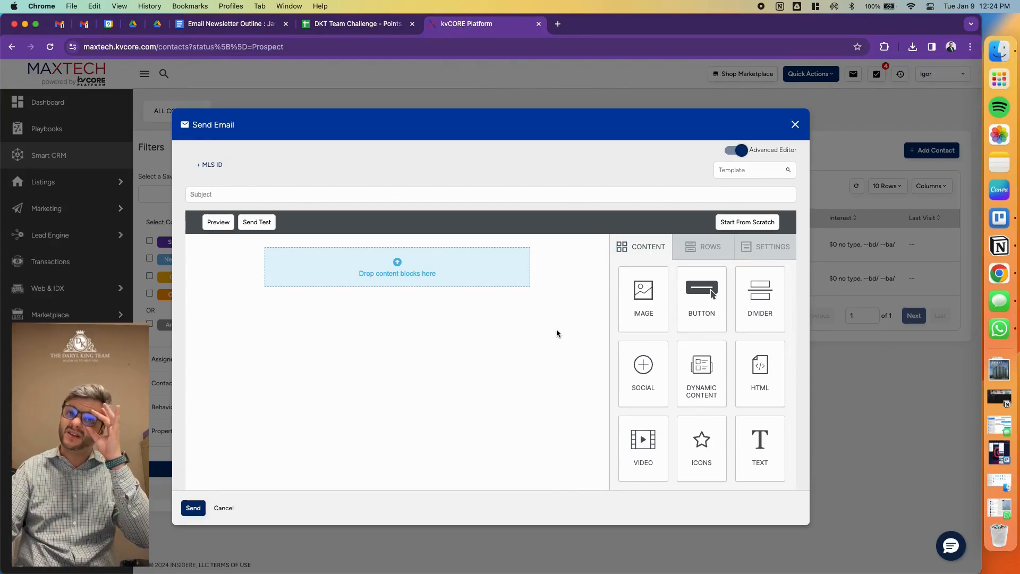
drag(644, 296, 507, 272)
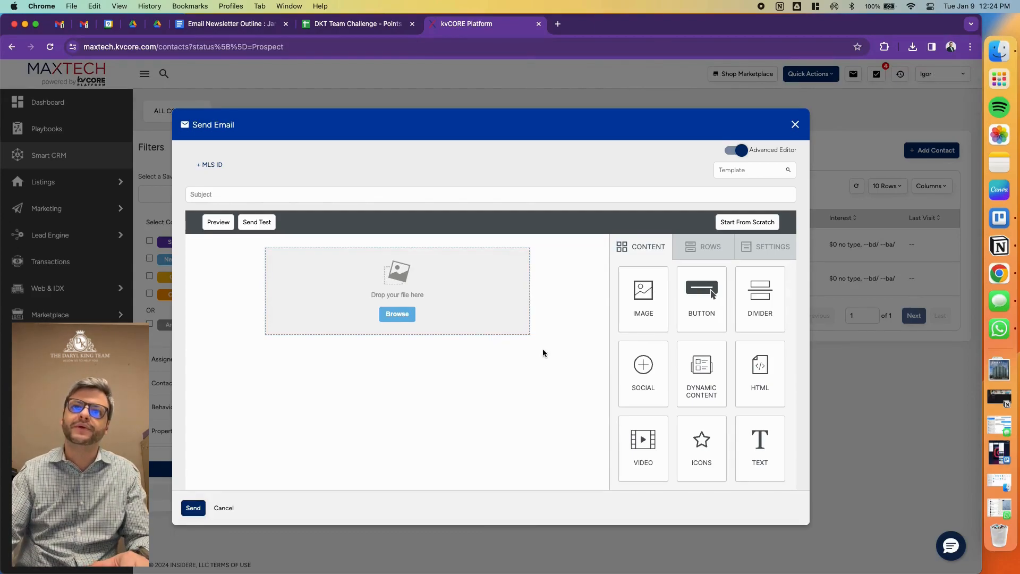
click(509, 311)
click(503, 347)
click(553, 451)
- Add an image block to the email and browse the file manager's uploaded images for it
click(641, 246)
drag(644, 295, 492, 289)
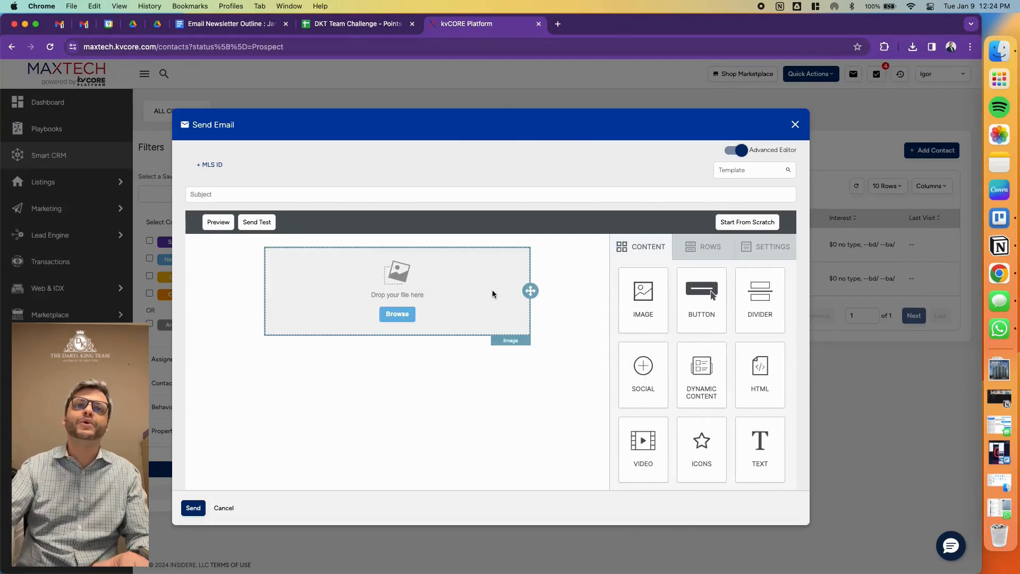
click(402, 318)
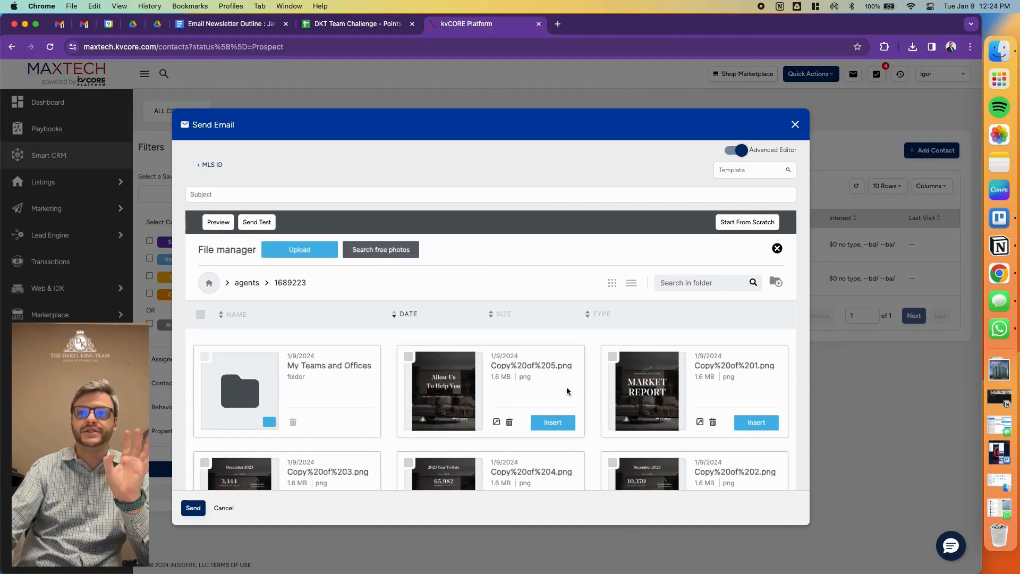
scroll(512, 384, down, 5)
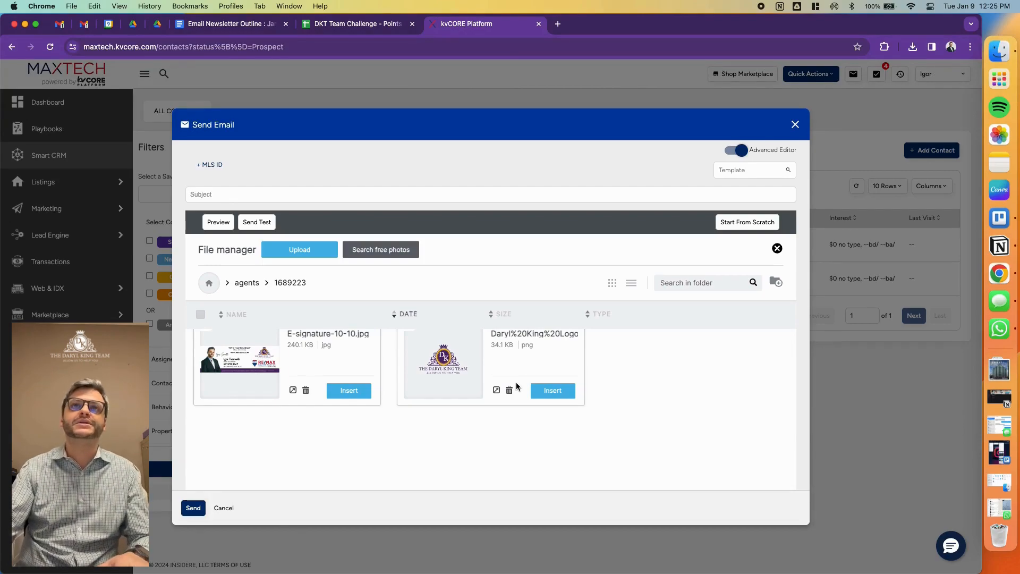
scroll(516, 381, up, 5)
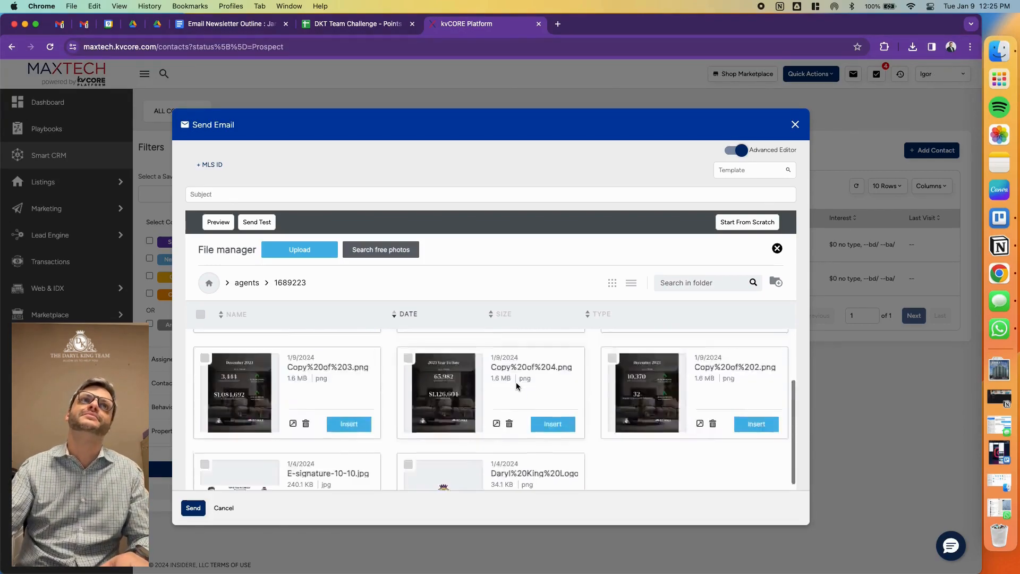
- Switch to Google Drive and open the Logos folder inside My Drive's Email Newsletter folder
click(143, 26)
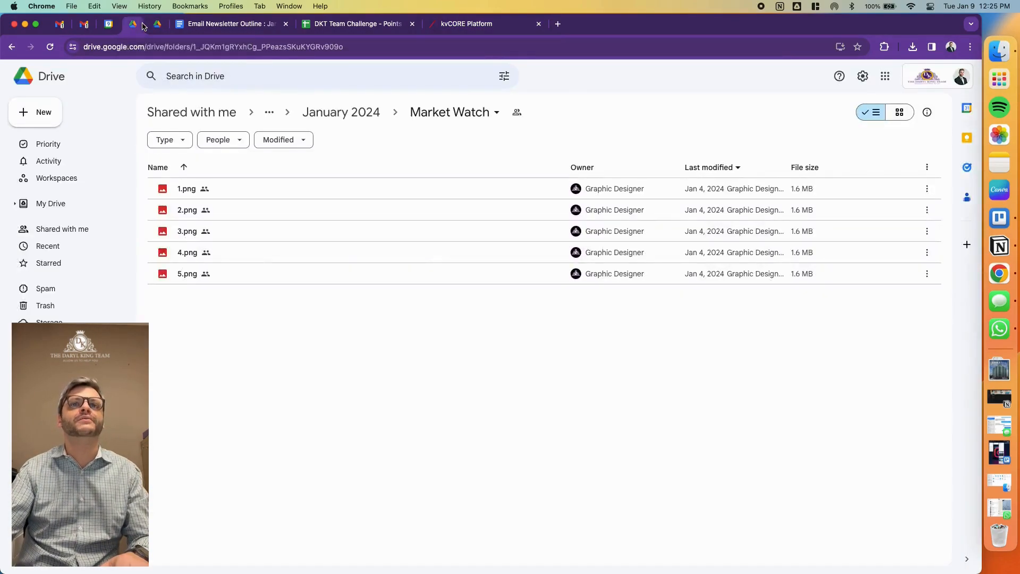
click(158, 29)
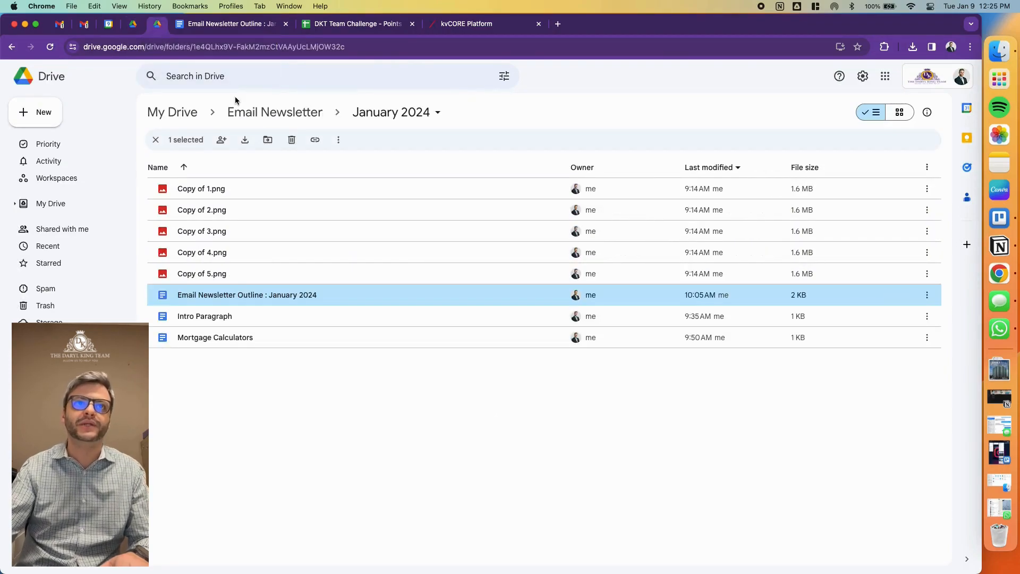
click(254, 109)
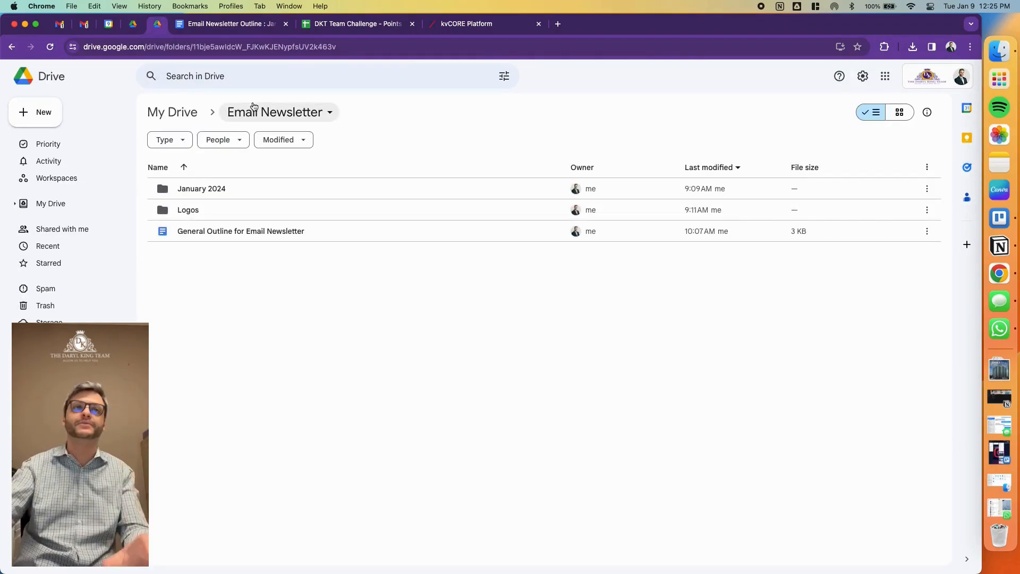
double_click(236, 202)
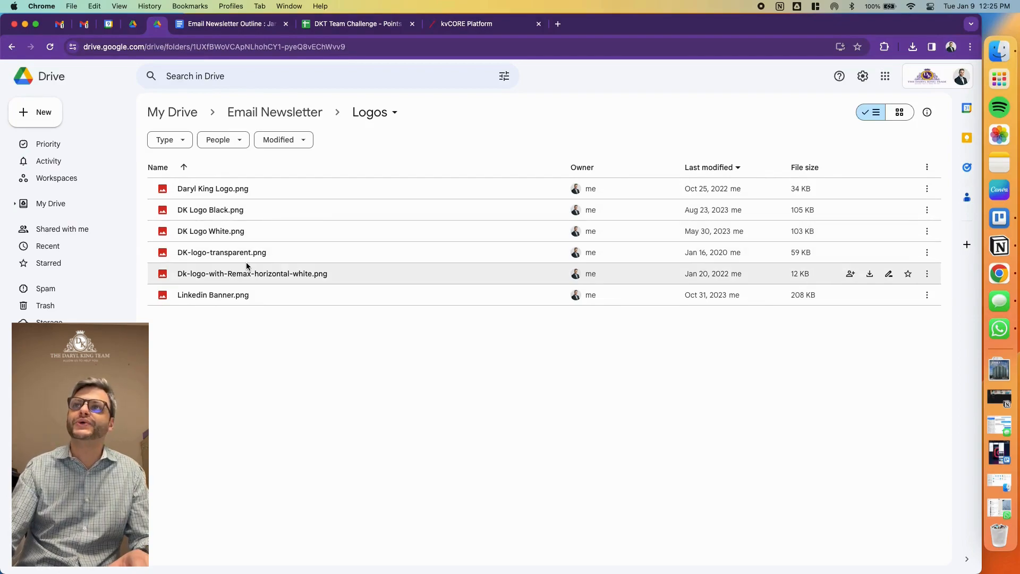
- Show the Logos folder as a grid and preview Linkedin Banner.png, closing the preview again
click(900, 112)
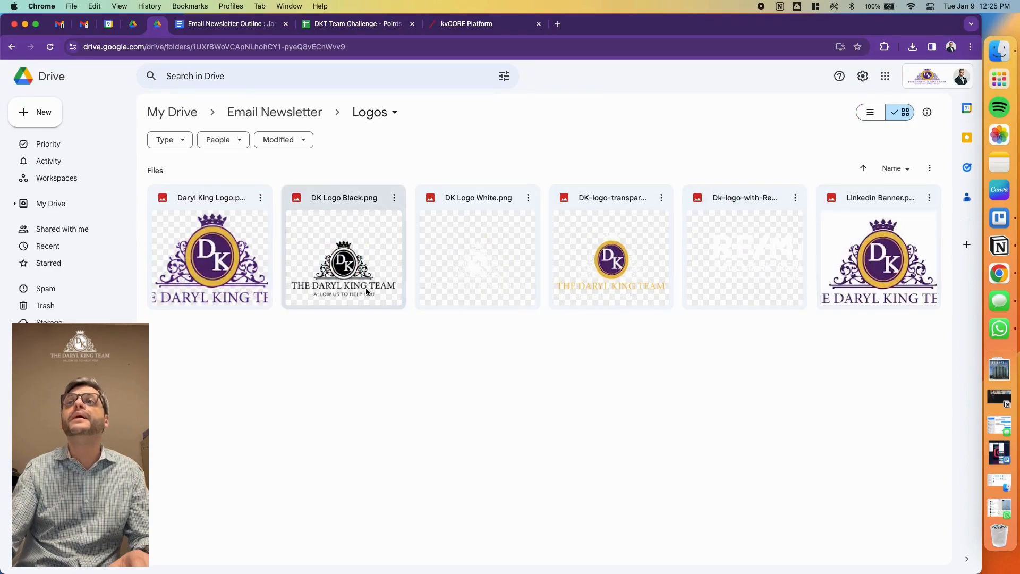
double_click(854, 284)
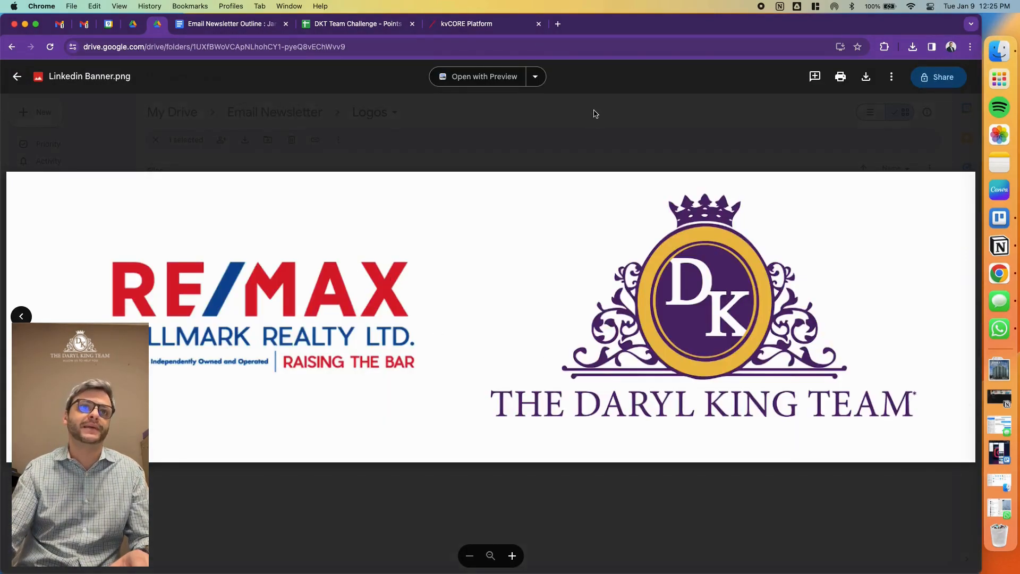
click(609, 134)
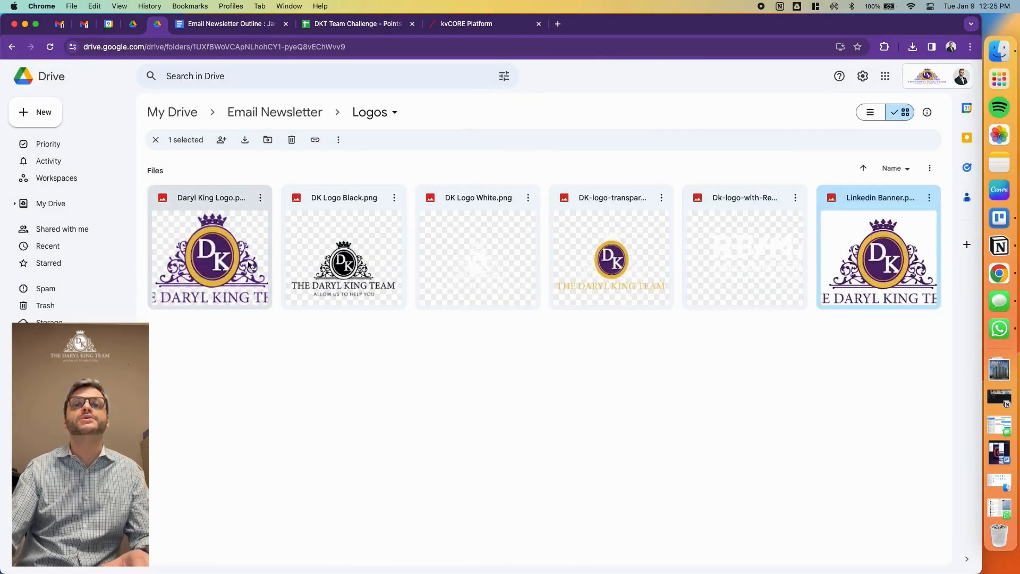
- Return to kvCORE's file manager and insert the Daryl King Logo PNG into the email's image block
click(485, 26)
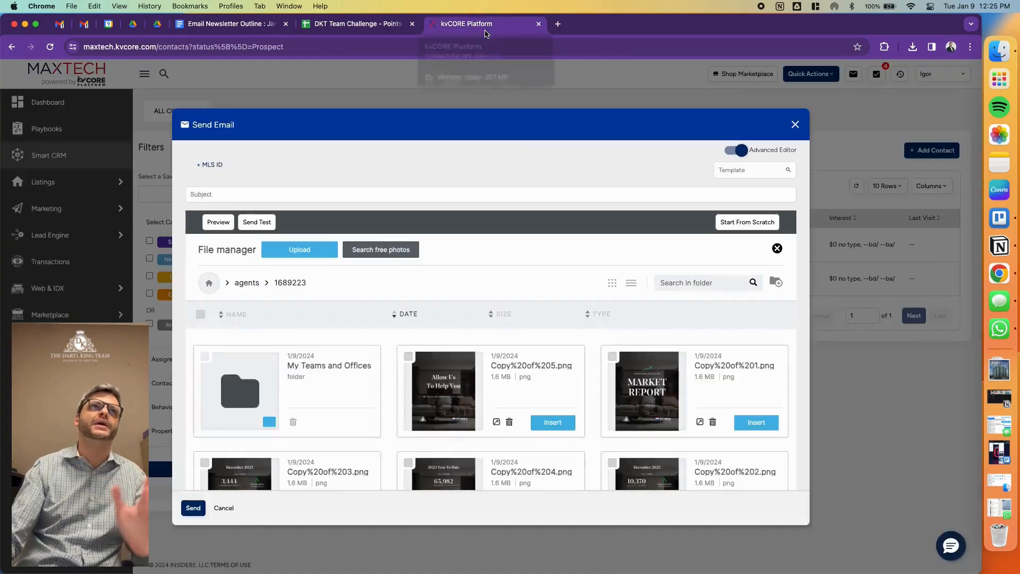
scroll(521, 286, down, 3)
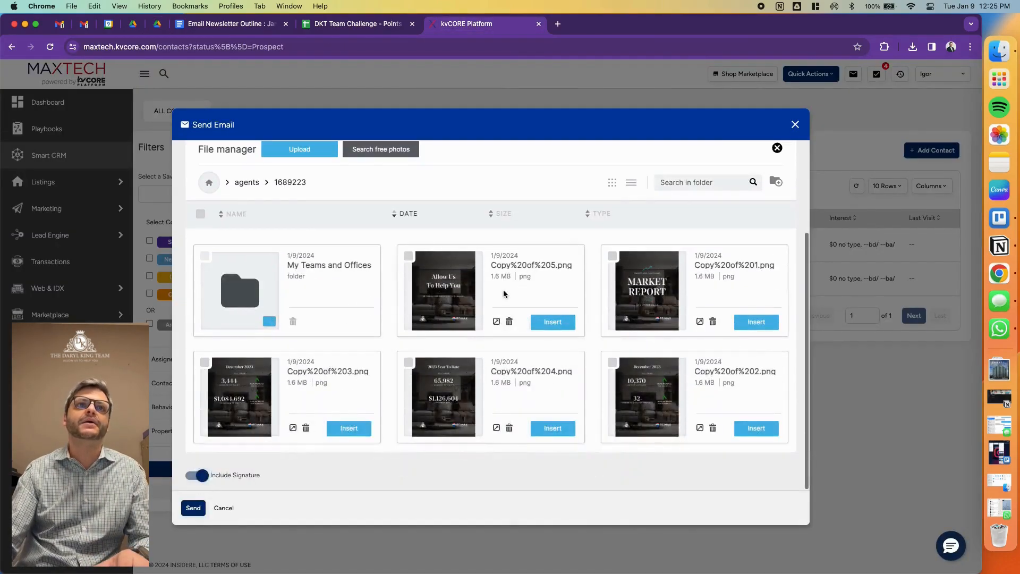
scroll(482, 296, up, 3)
scroll(481, 296, down, 8)
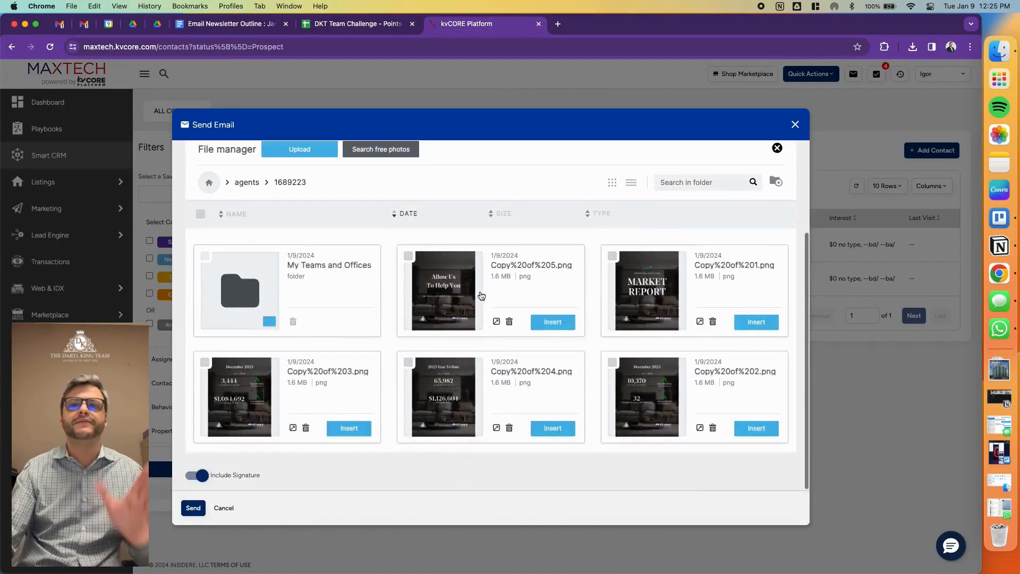
scroll(377, 354, up, 2)
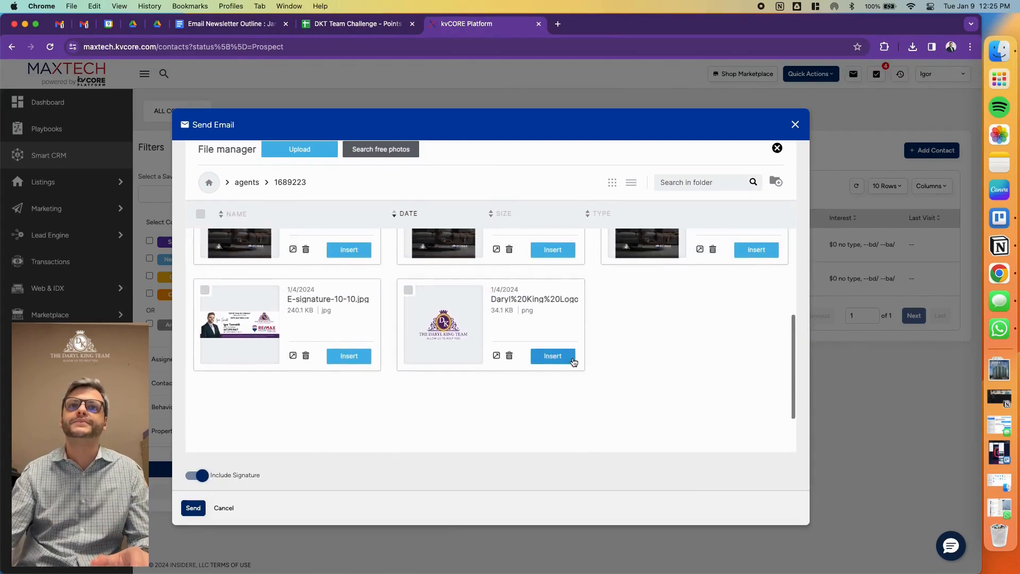
click(570, 358)
scroll(568, 348, up, 1)
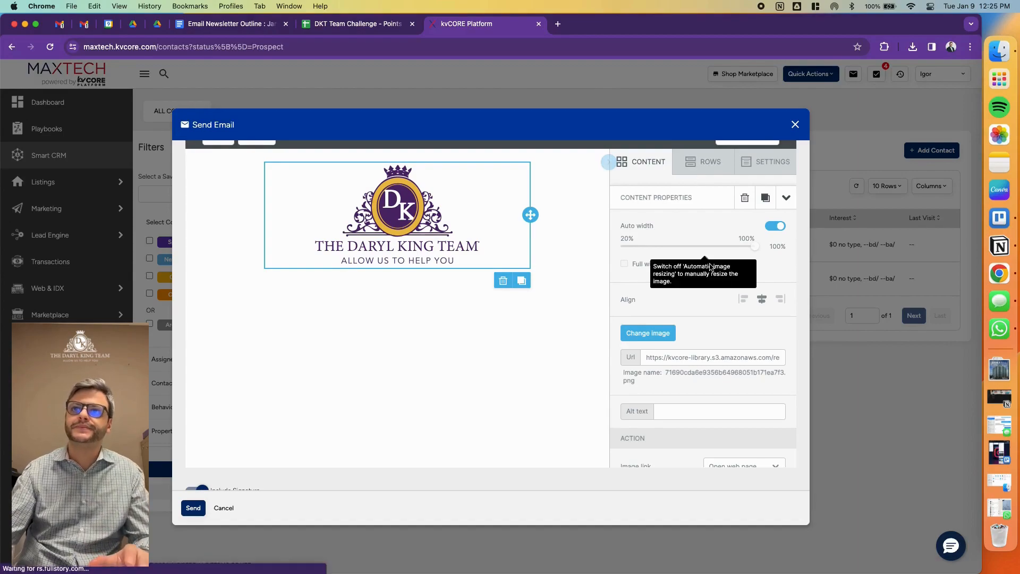
- Turn off auto width for the logo image, reduce its width to 50% and return to the content blocks
click(777, 228)
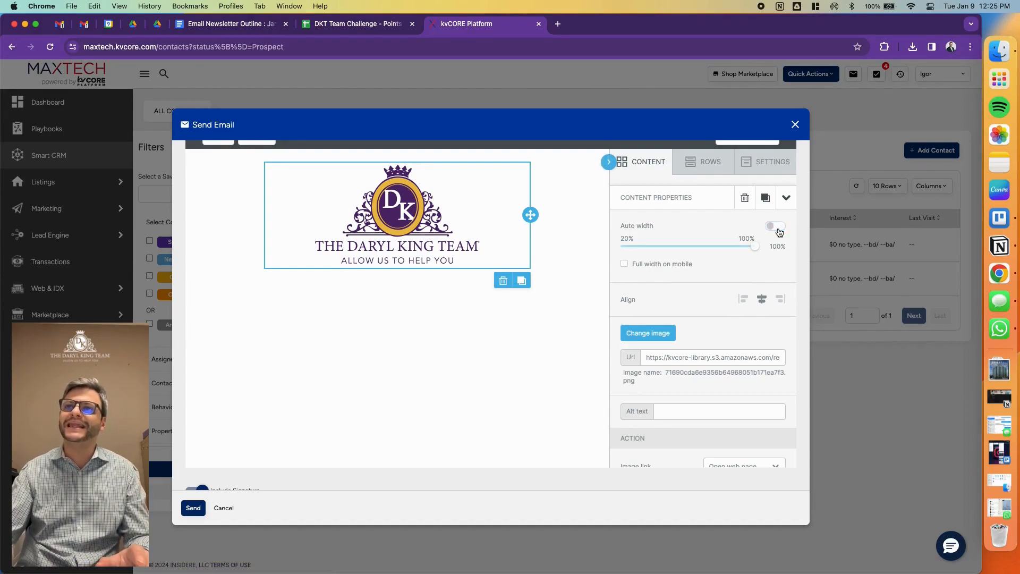
drag(753, 245, 669, 250)
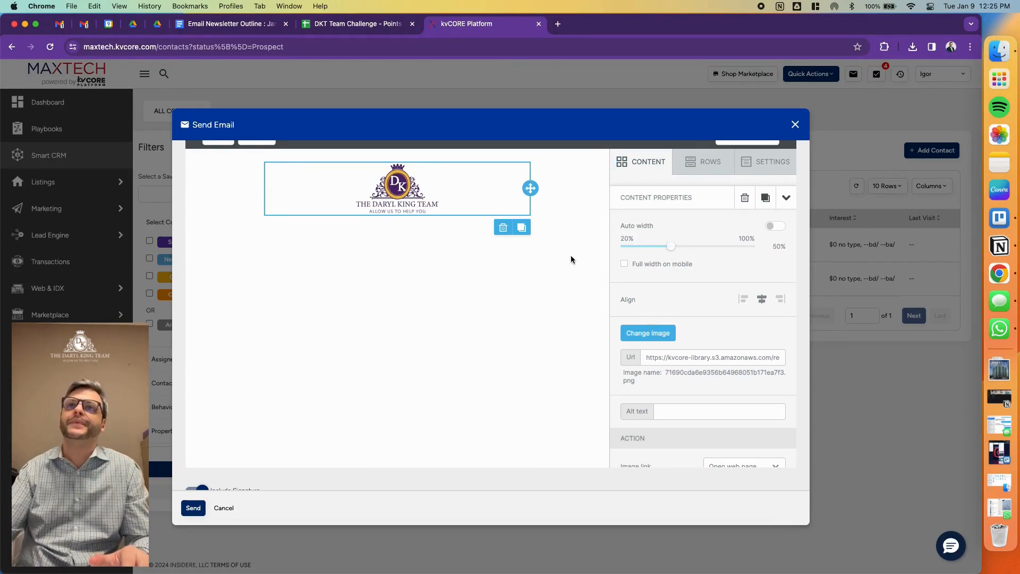
click(646, 165)
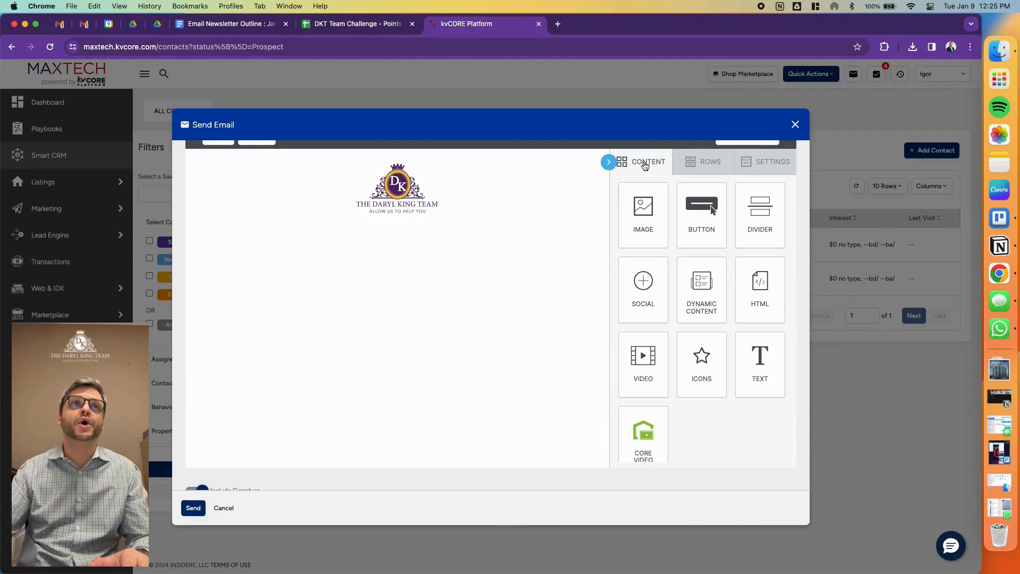
- Check the outline's Intro section and open the Intro Paragraph document from the Email Newsletter's January 2024 folder in Drive
click(194, 25)
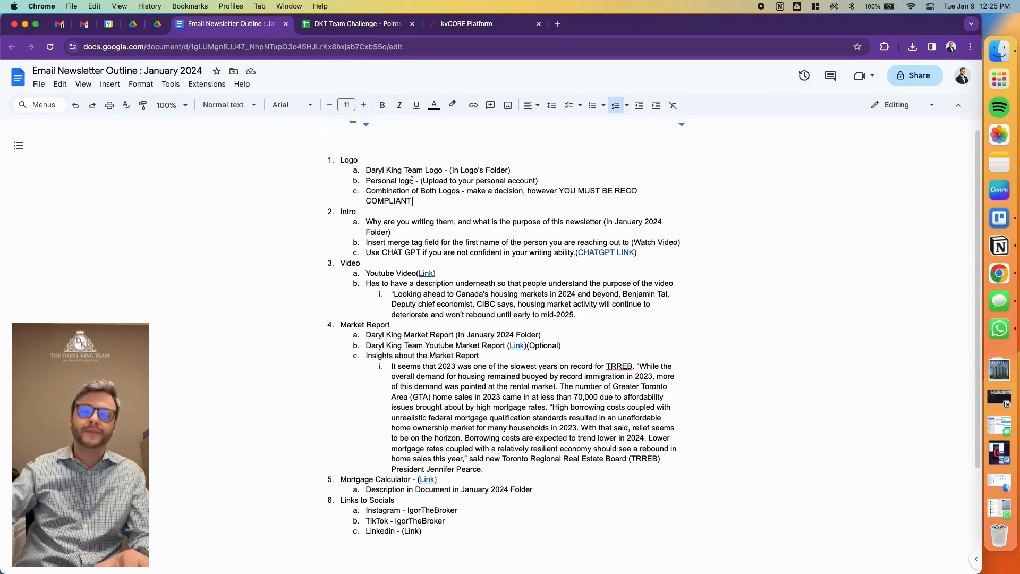
click(387, 211)
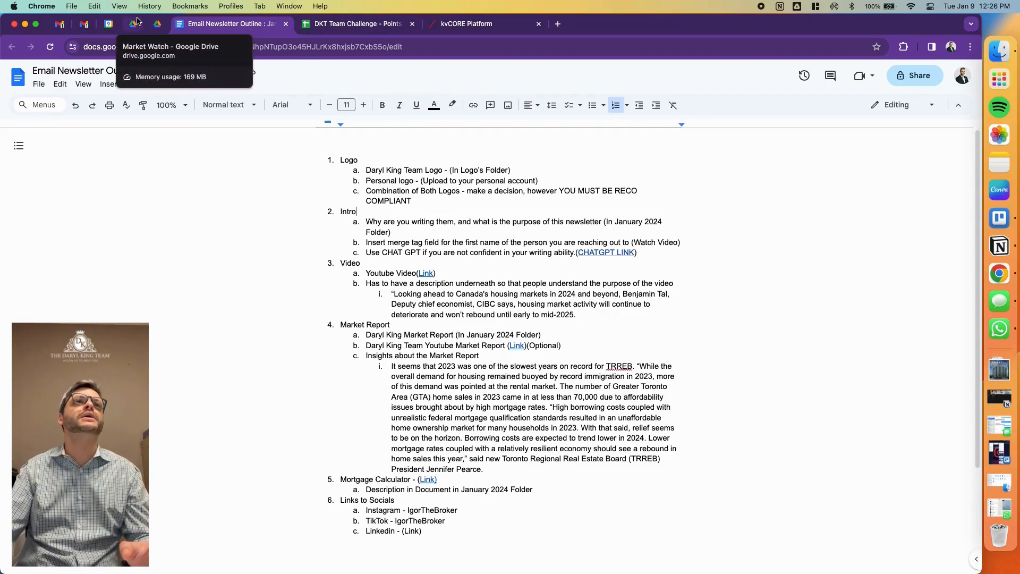
click(154, 23)
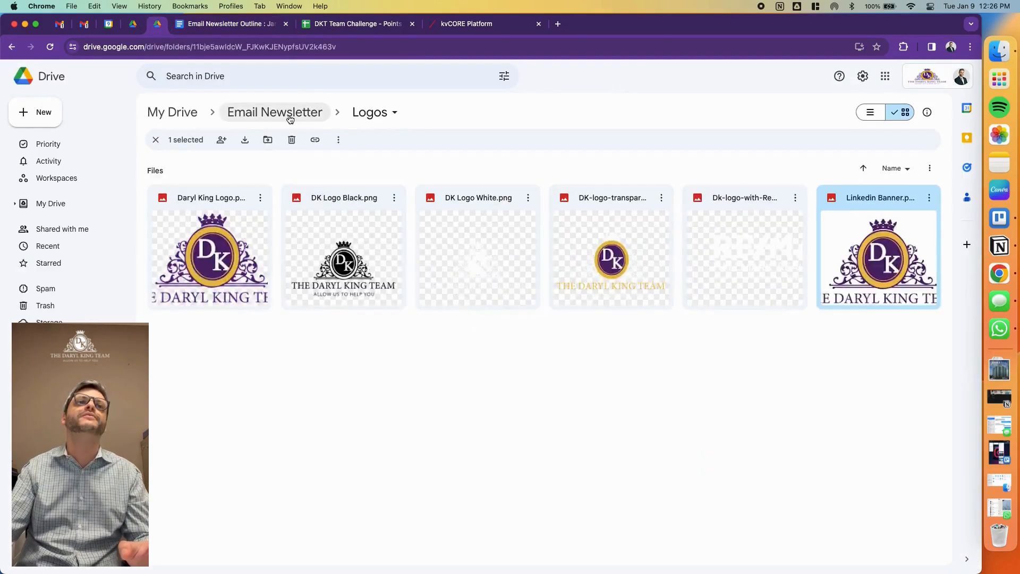
click(289, 113)
double_click(216, 202)
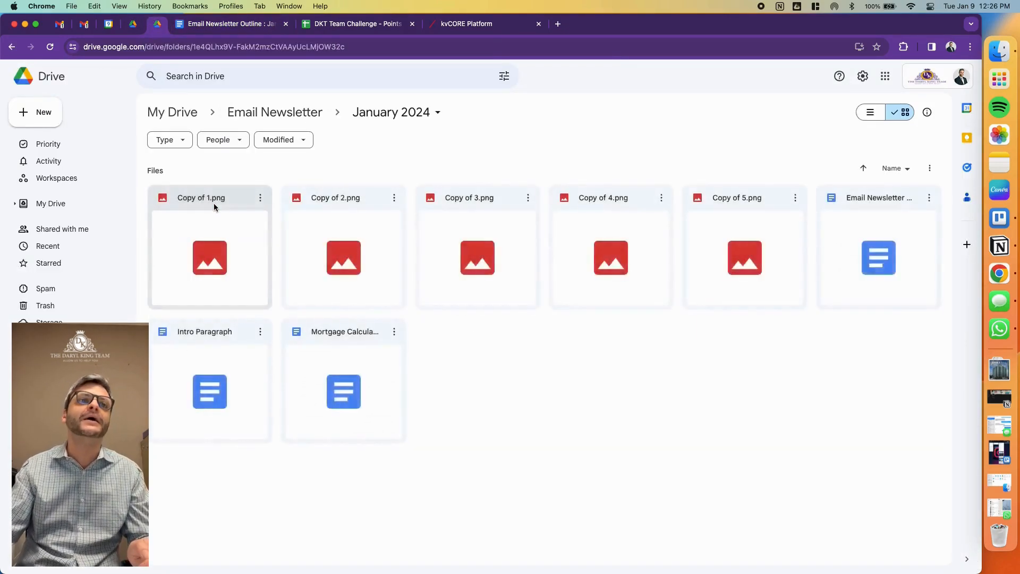
double_click(213, 366)
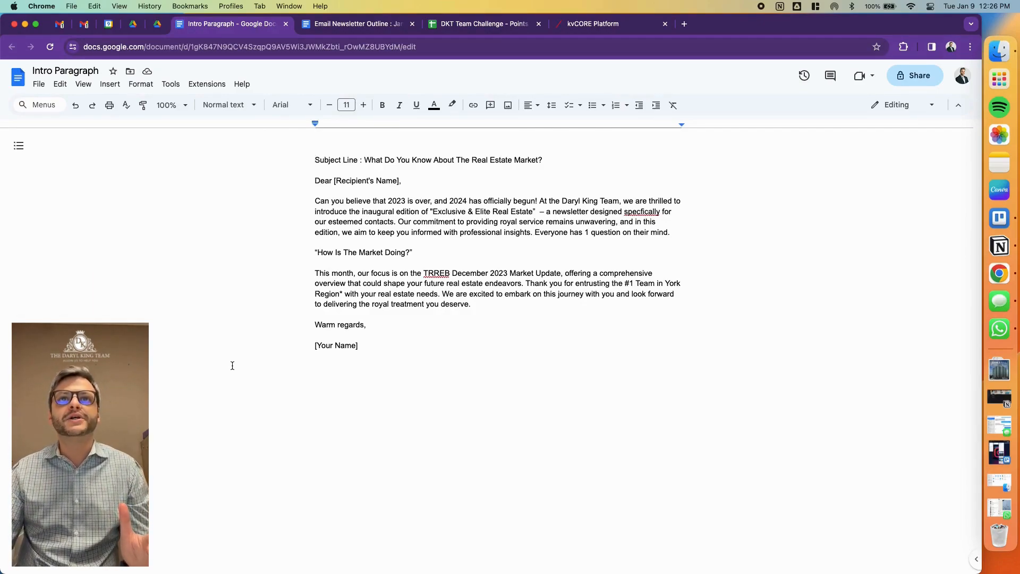
- Review the subject line and select the intro letter from "Dear [Recipient's Name]," through "[Your Name]"
drag(313, 153, 576, 154)
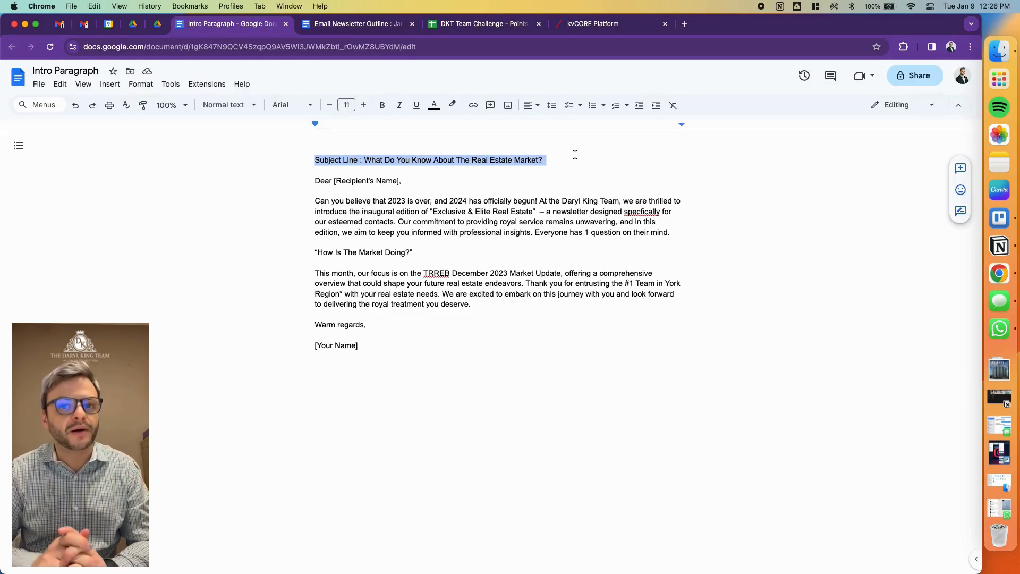
double_click(450, 239)
drag(317, 181, 374, 346)
key(super+c)
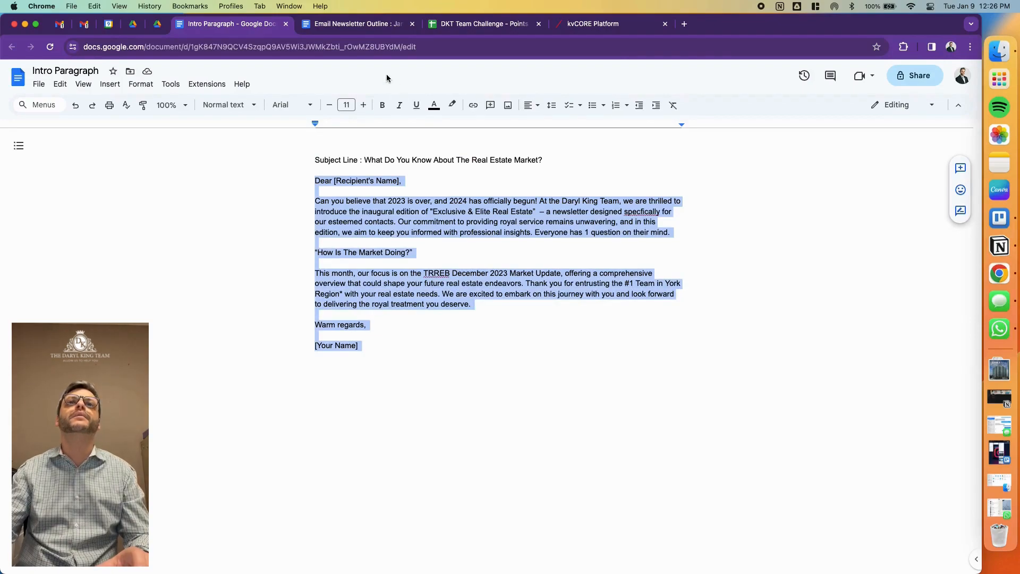
- Copy the selected intro letter and switch to the newsletter draft in kvCORE's email editor
click(370, 30)
click(582, 25)
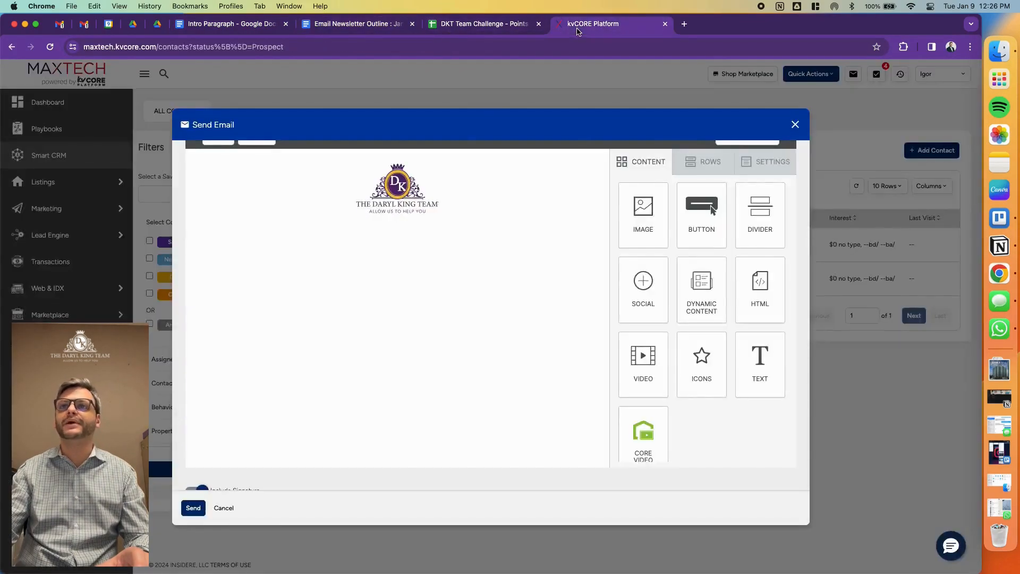
drag(760, 366, 450, 215)
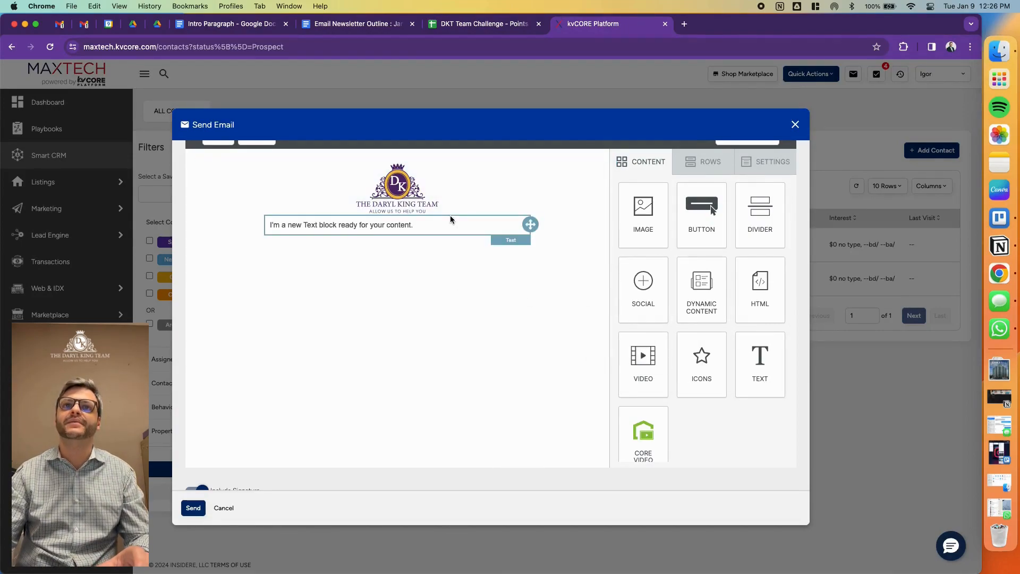
click(504, 251)
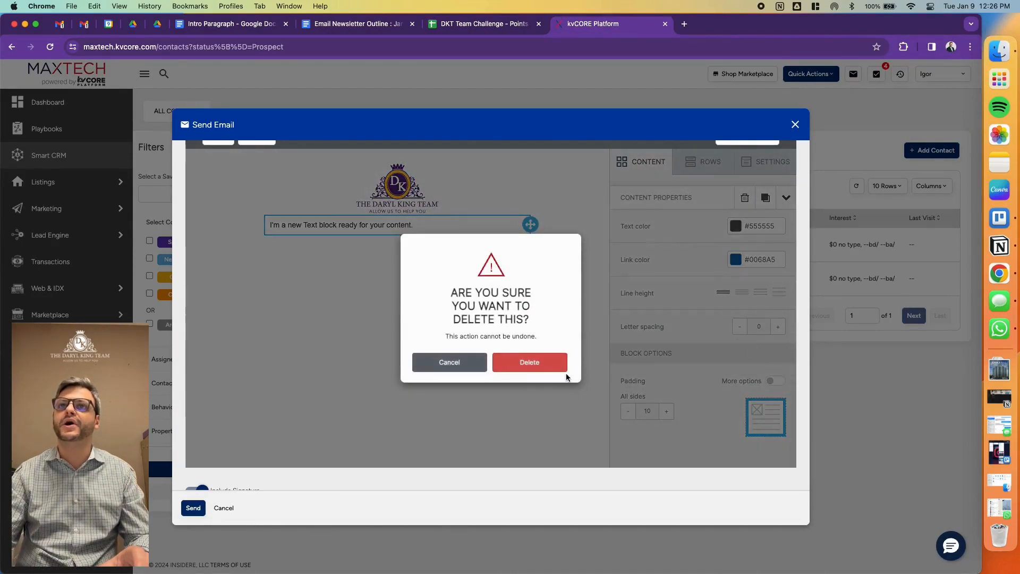
click(534, 361)
click(652, 170)
- Add a text block below the logo and replace its placeholder text with the copied intro letter
drag(760, 366, 479, 217)
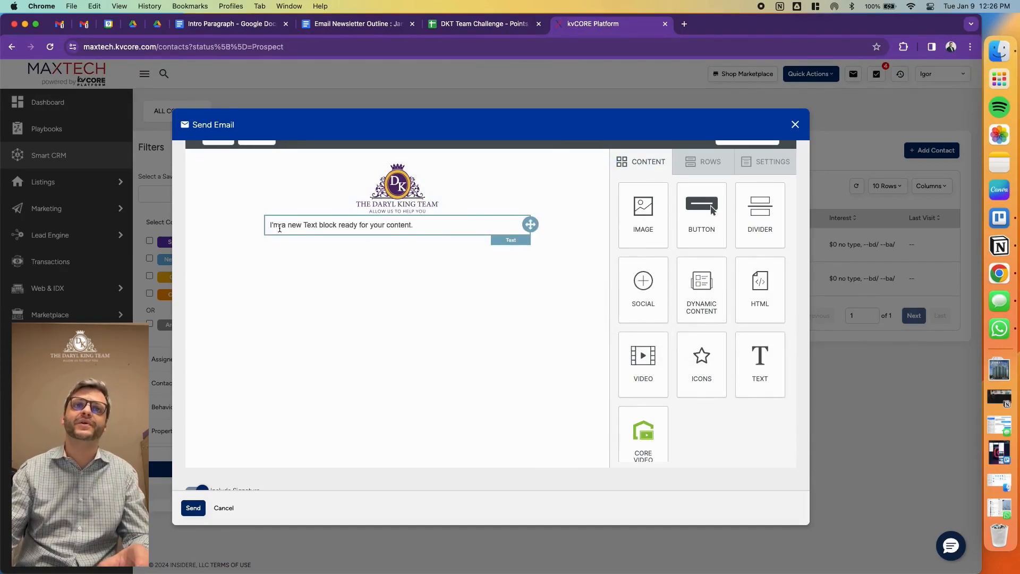
click(314, 229)
triple_click(313, 229)
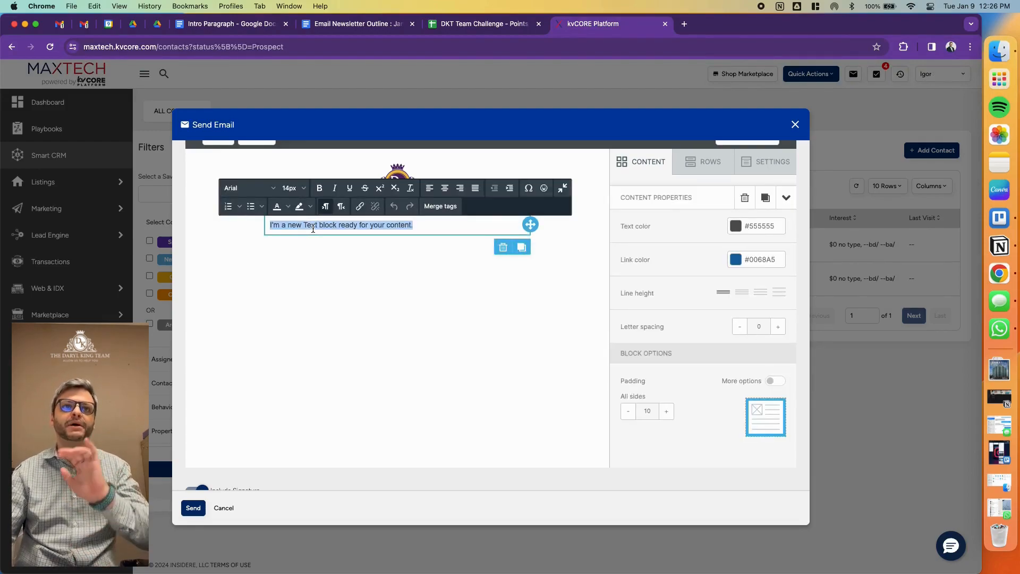
key(super+v)
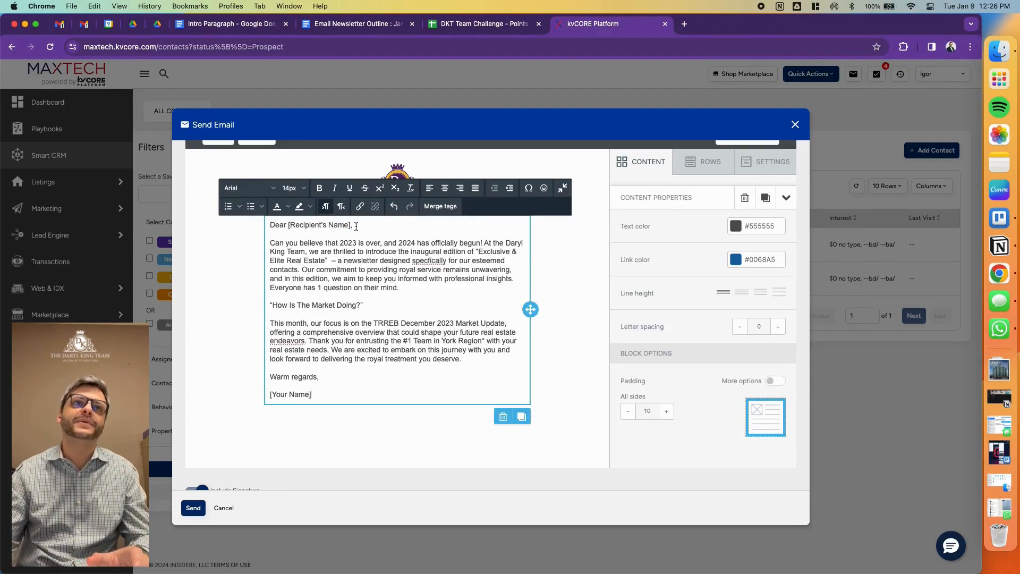
- Replace "[Recipient's Name]" in the letter's greeting with the First Name merge tag
drag(350, 226, 288, 226)
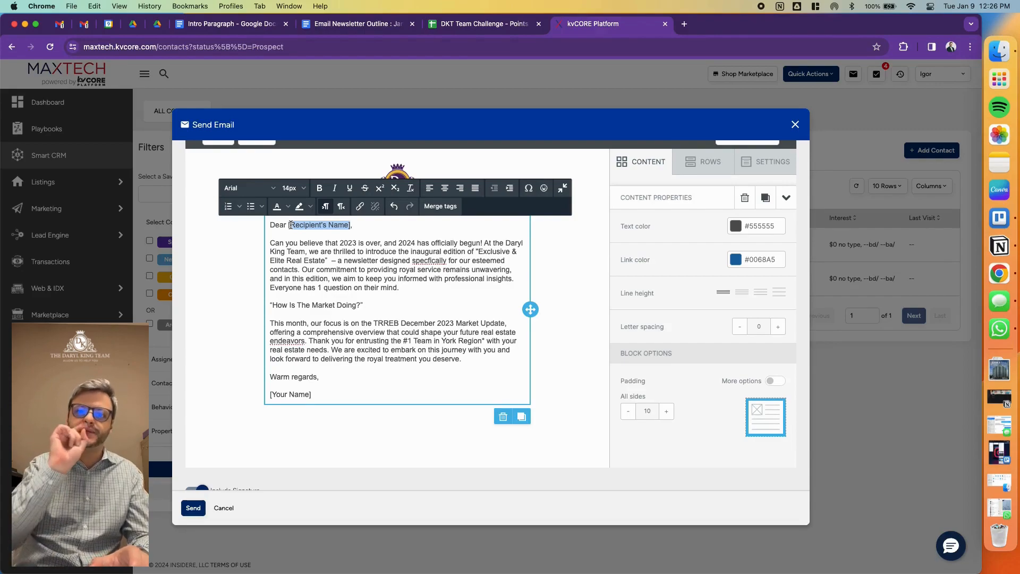
key(BackSpace)
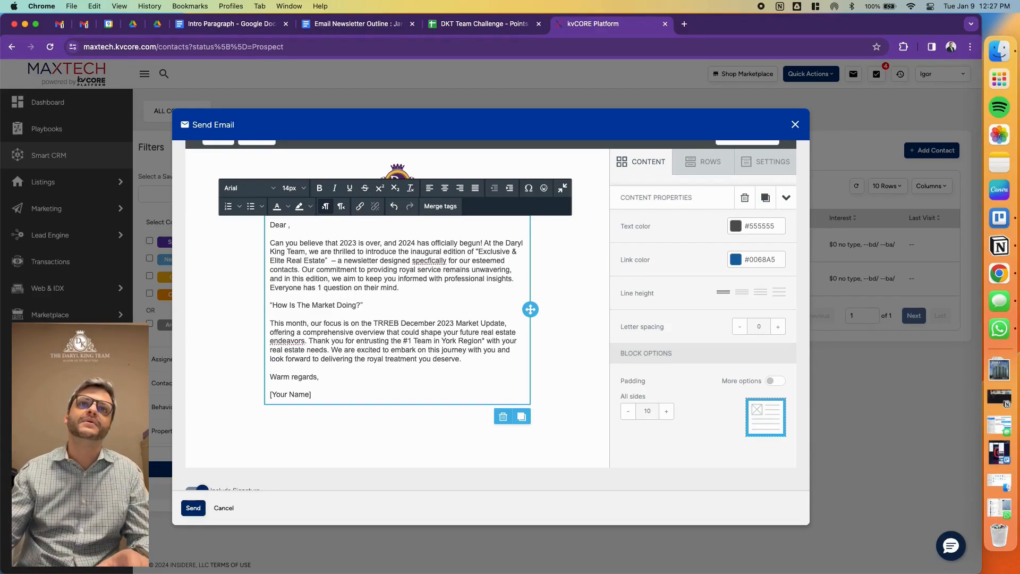
click(434, 208)
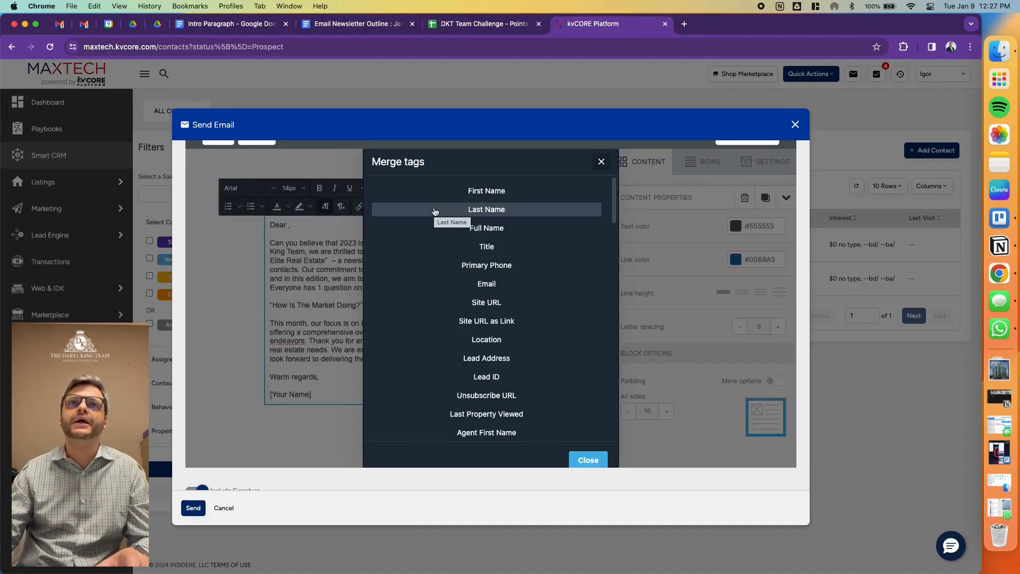
click(528, 193)
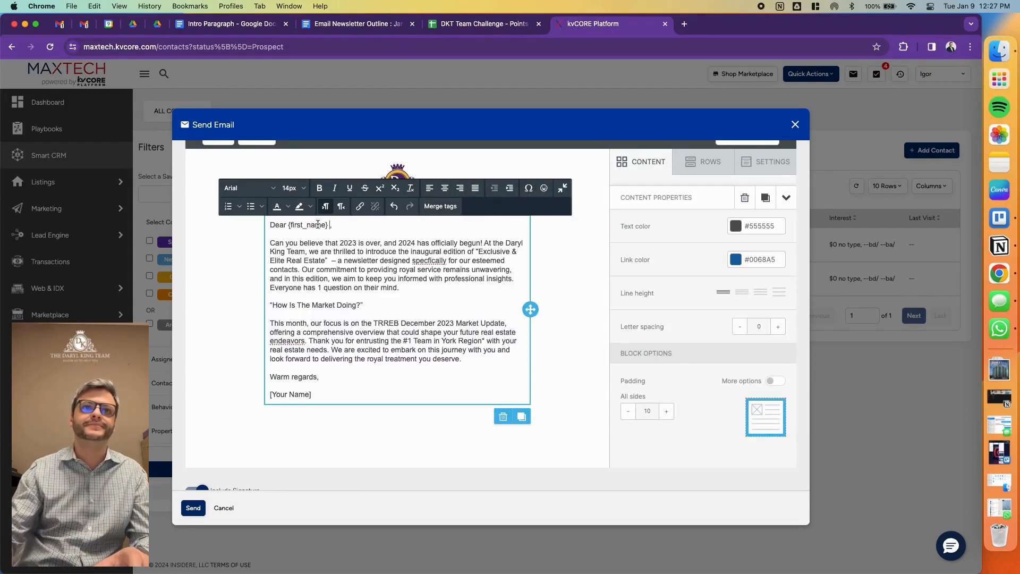
- Replace "[Your Name]" at the end of the letter with the sender's full name and leave the text block
drag(313, 395, 246, 392)
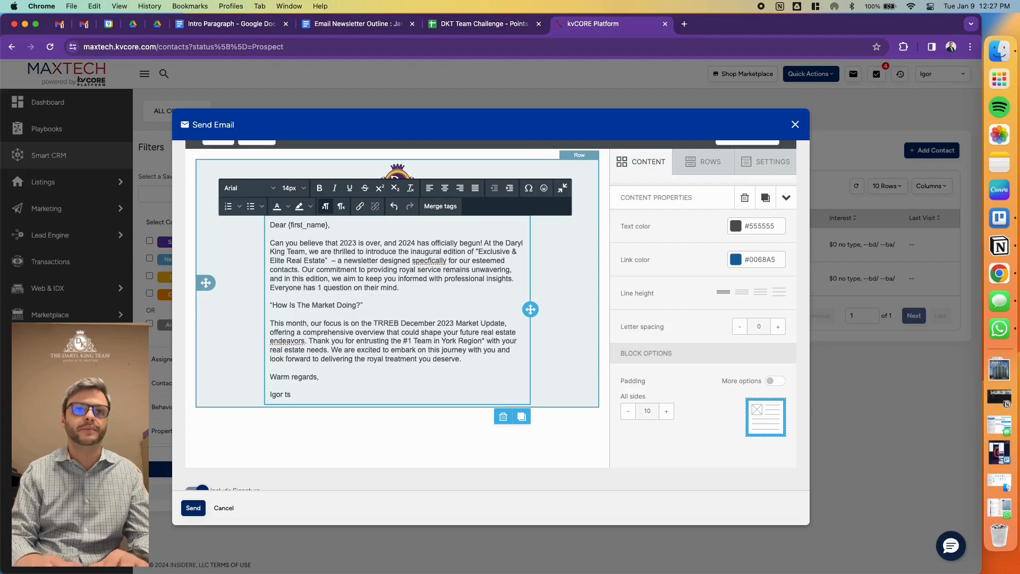
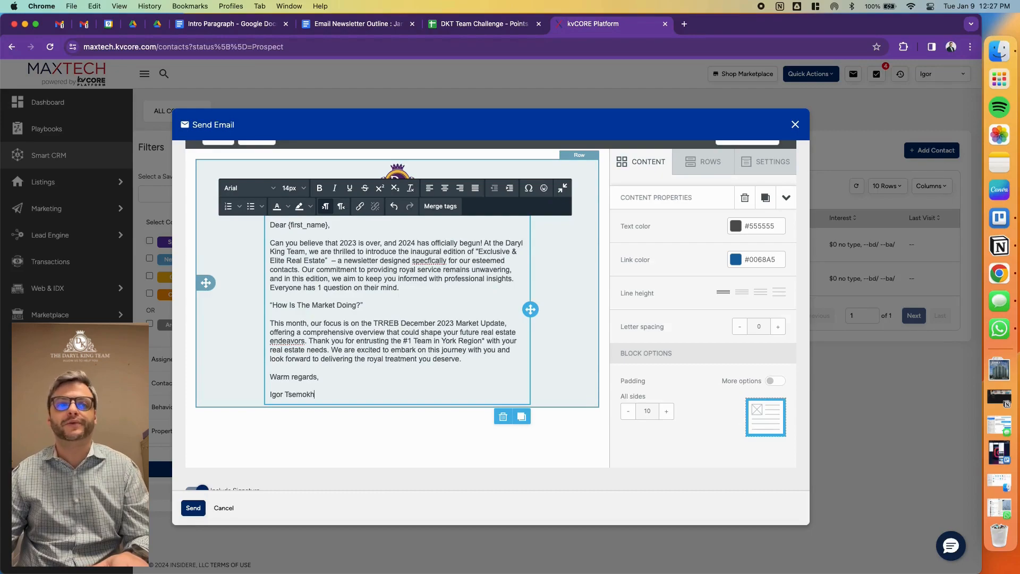
scroll(239, 441, down, 1)
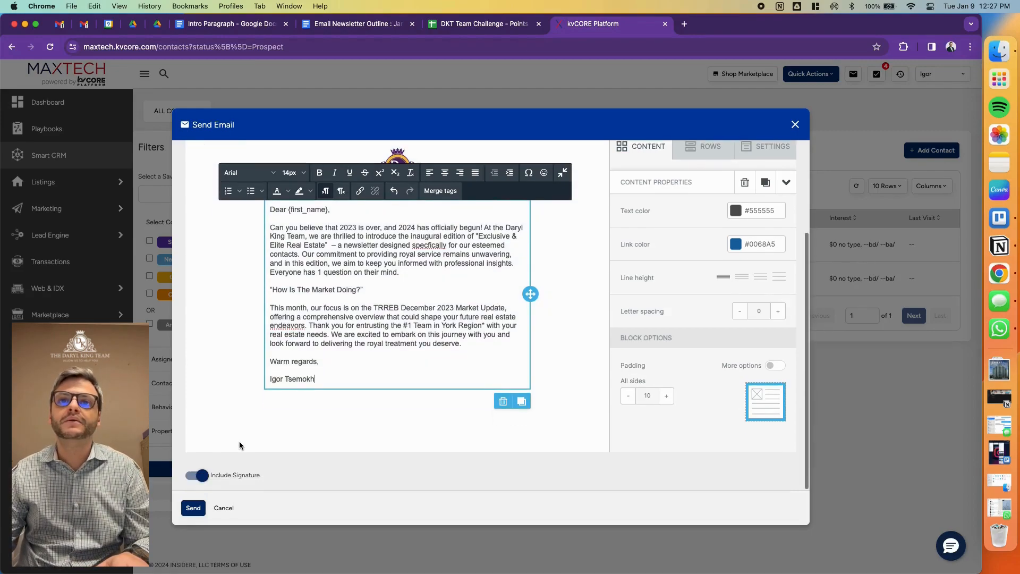
click(559, 347)
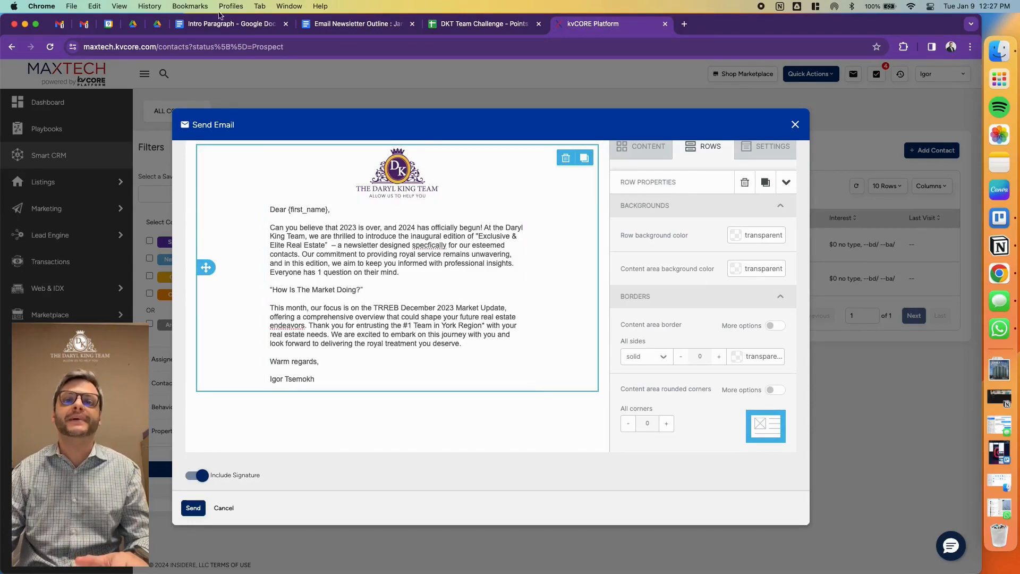
- Review the Intro section of the Email Newsletter Outline, including the merge tag and ChatGPT points
click(330, 22)
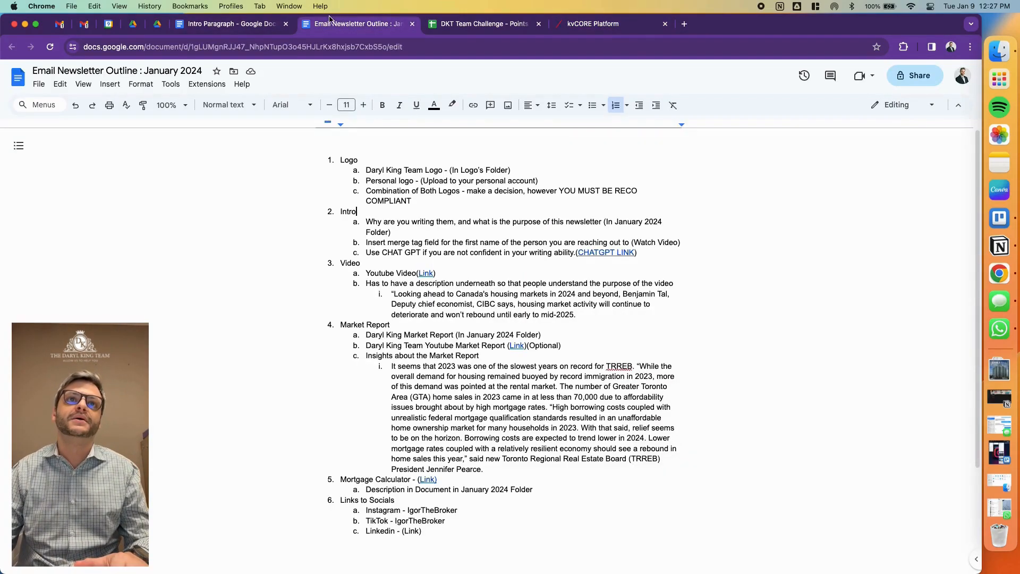
drag(365, 223, 691, 250)
click(407, 232)
drag(366, 253, 643, 256)
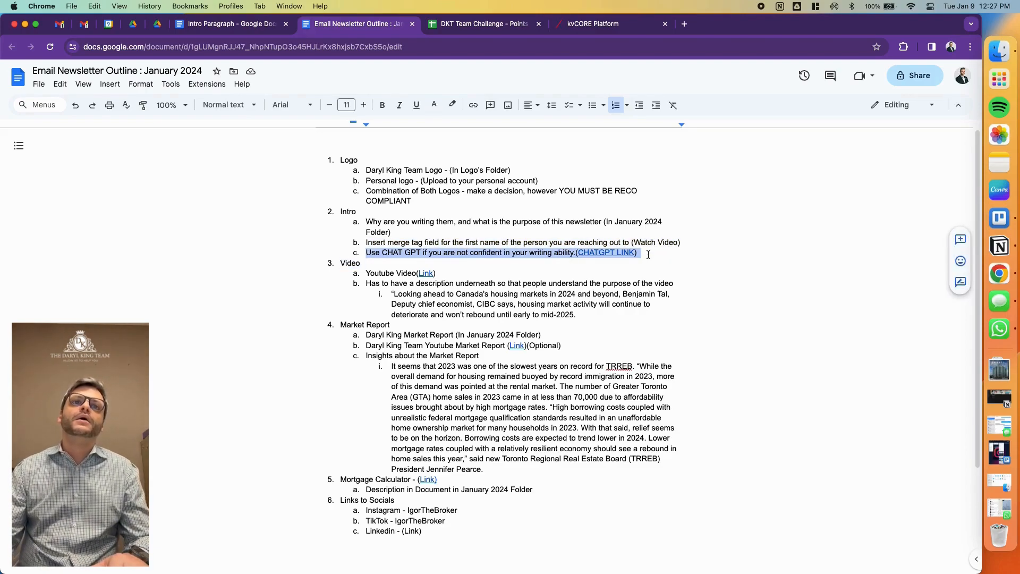
click(372, 274)
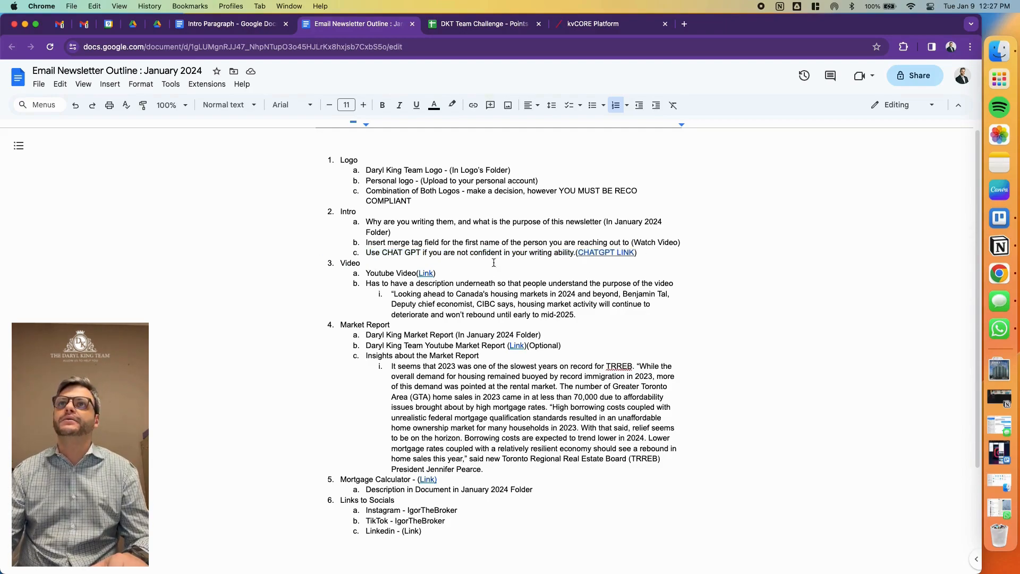
- Open YouTube in a new browser tab and view the "News to Share" playlist
click(684, 24)
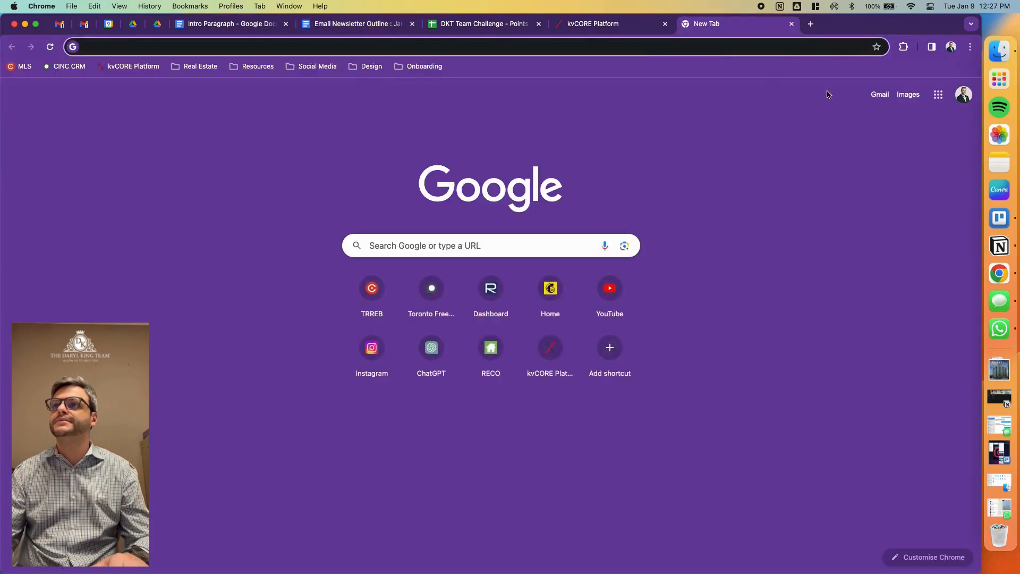
click(944, 99)
scroll(882, 212, down, 3)
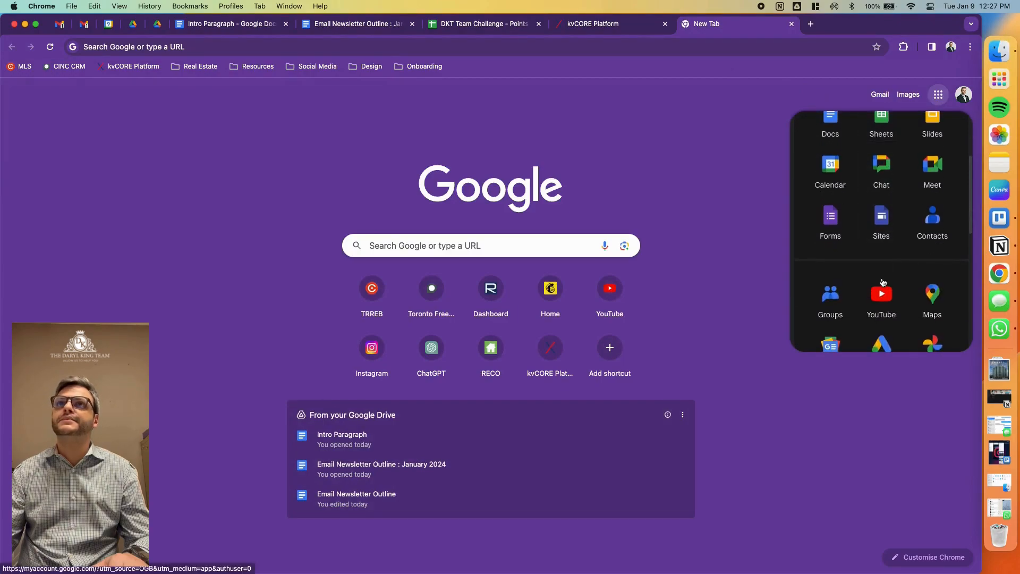
click(882, 292)
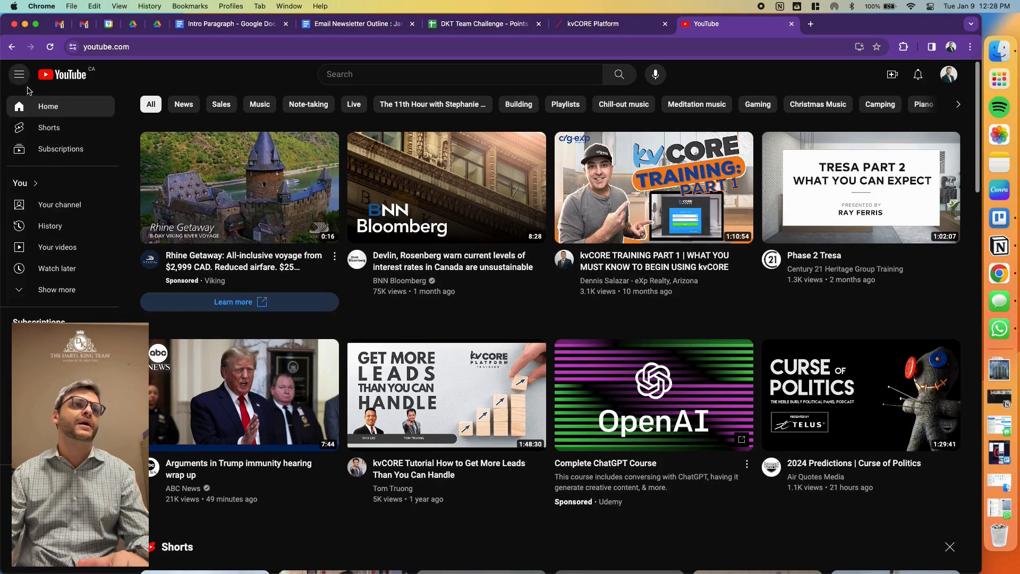
click(59, 288)
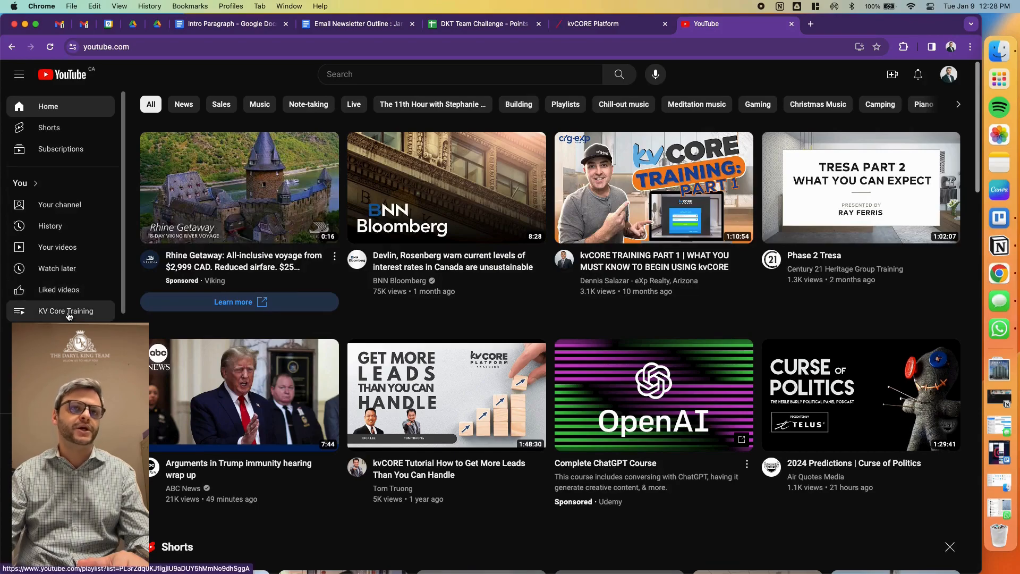
click(59, 332)
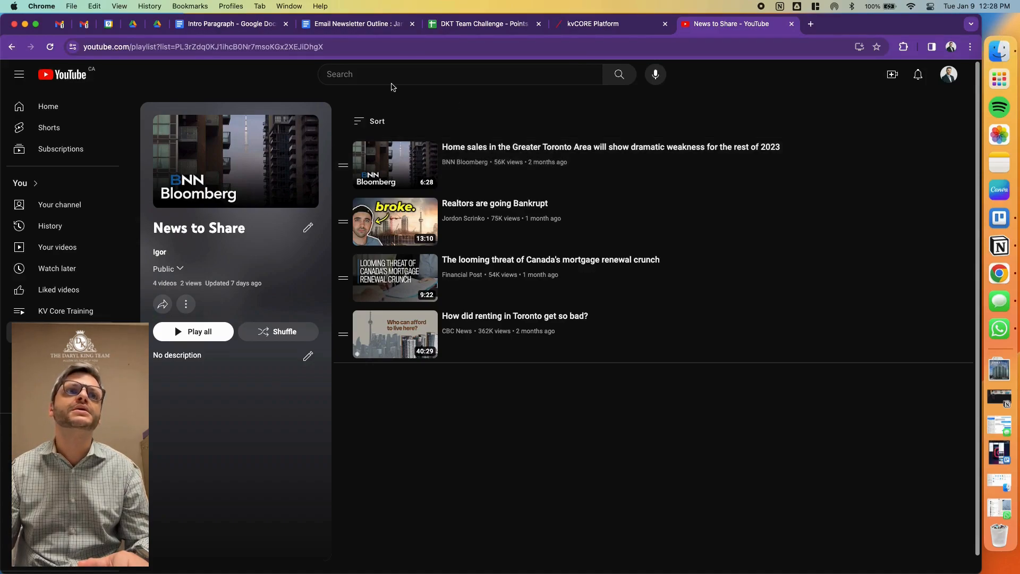
- Search YouTube for "bloomberg toronto real estate news"
click(384, 79)
text(bloomberg toronto )
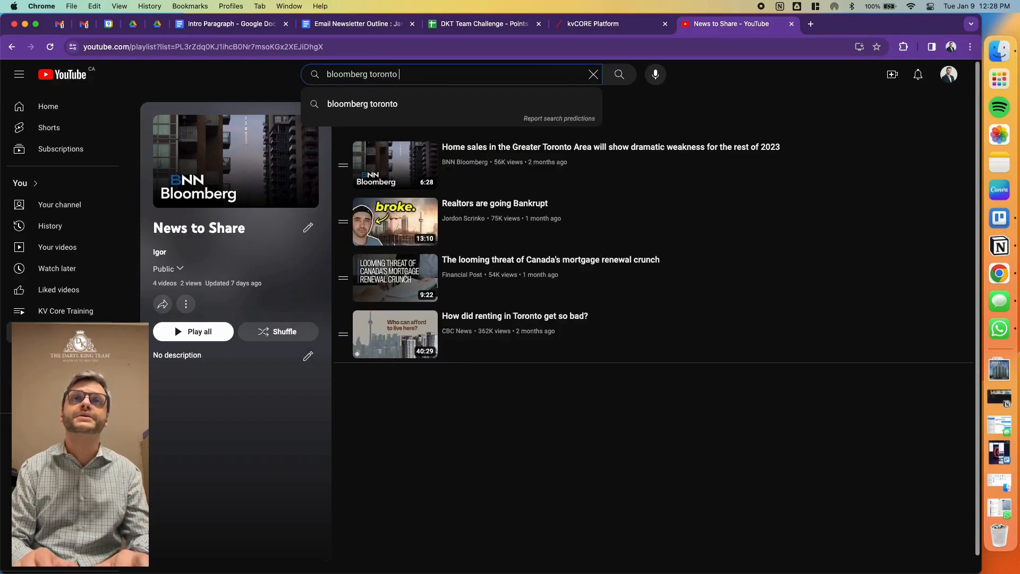
text(real estate news)
key(Return)
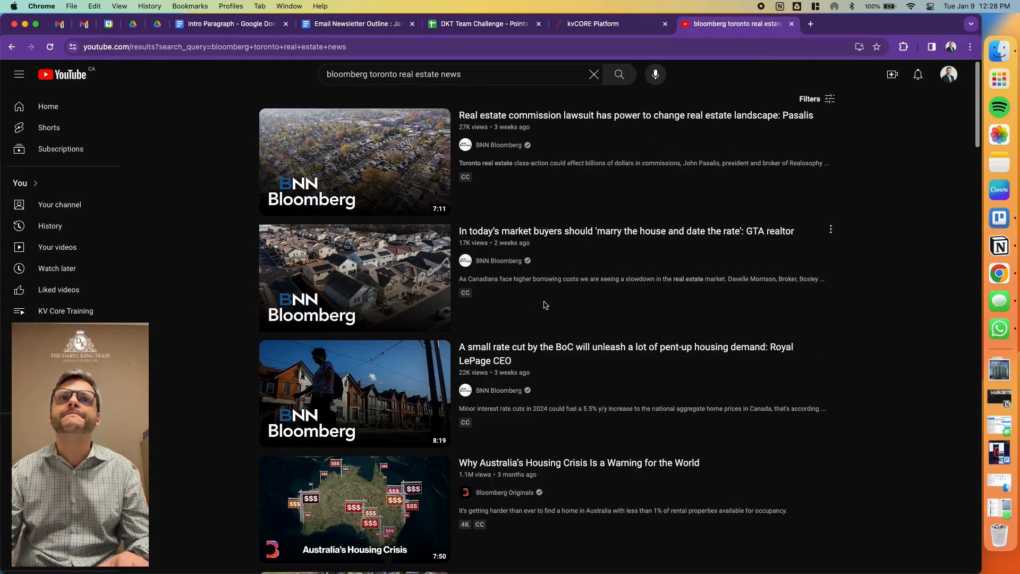
- Open BNN Bloomberg's video "We are approaching a buyers' markets with no buyers: CIBC's Benjamin Tal" and copy its share link
mouse_move(542, 304)
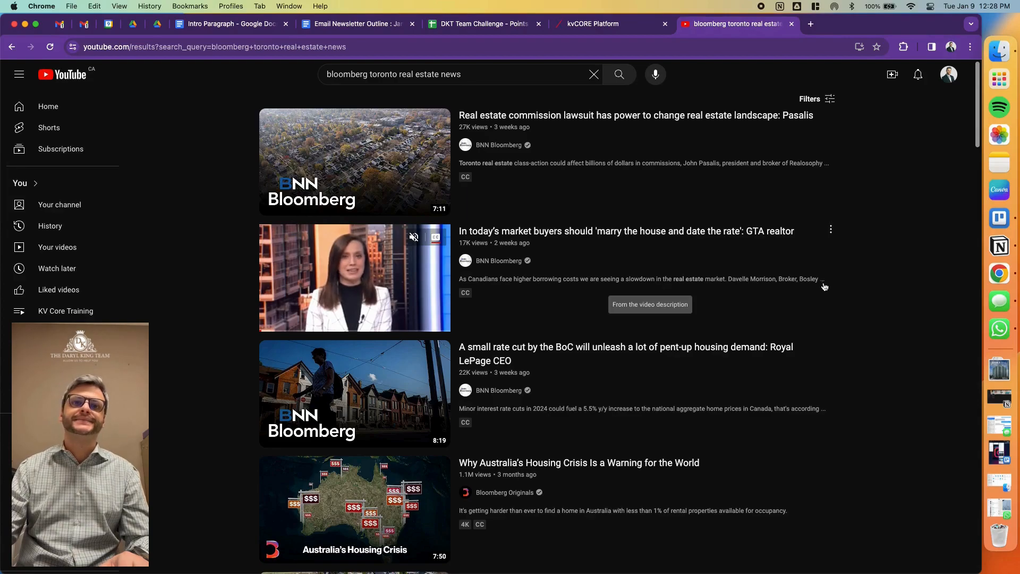
scroll(768, 314, down, 3)
scroll(770, 318, down, 3)
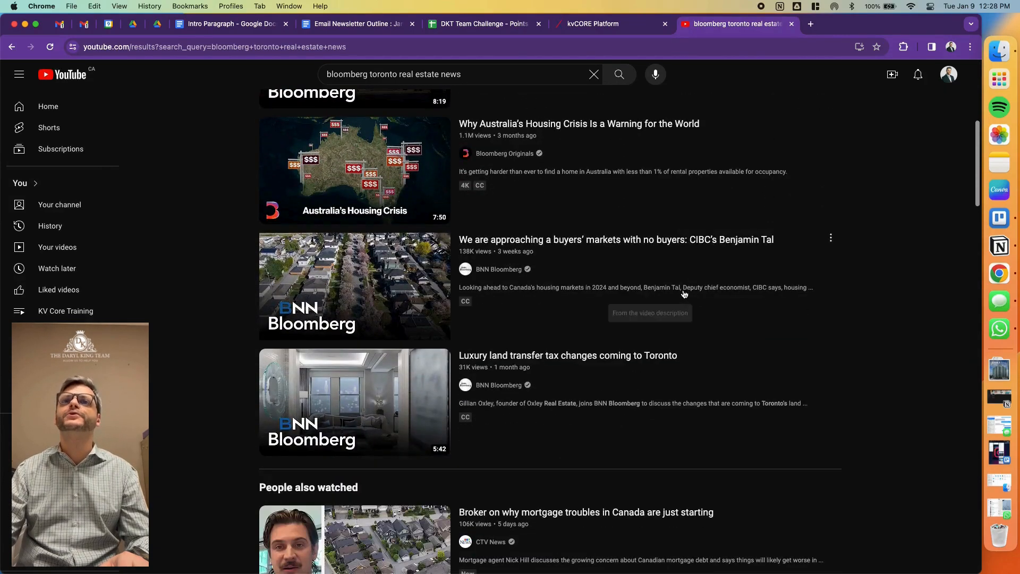
mouse_move(442, 281)
click(415, 281)
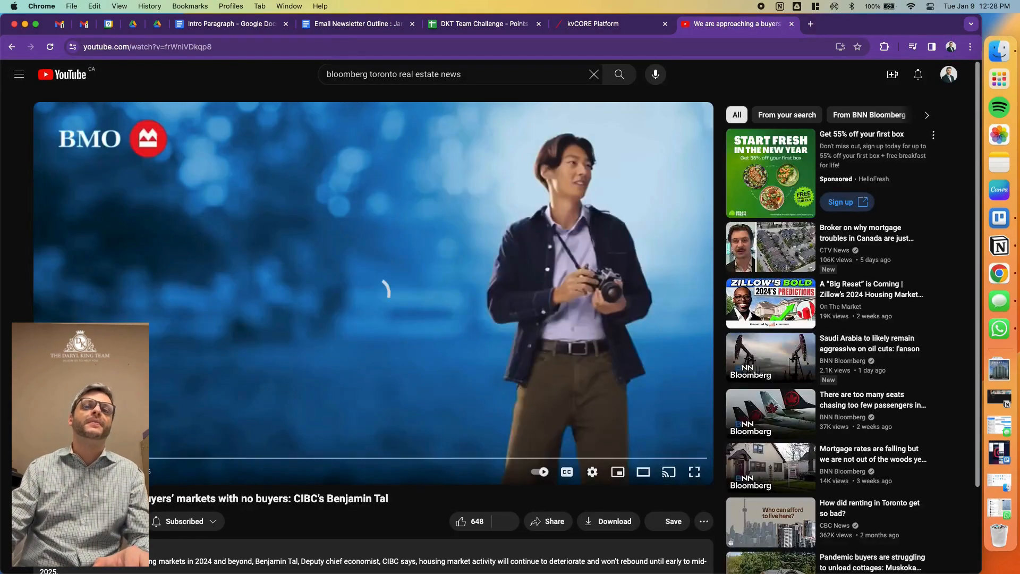
scroll(560, 533, down, 2)
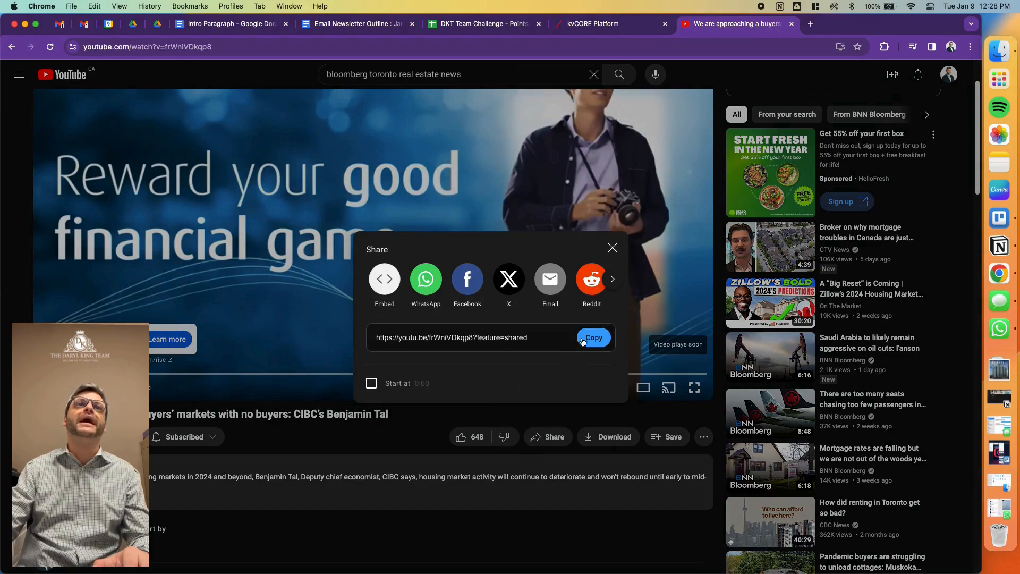
click(594, 338)
- Check the YouTube video link in the outline's Video section against the video open on YouTube
click(332, 24)
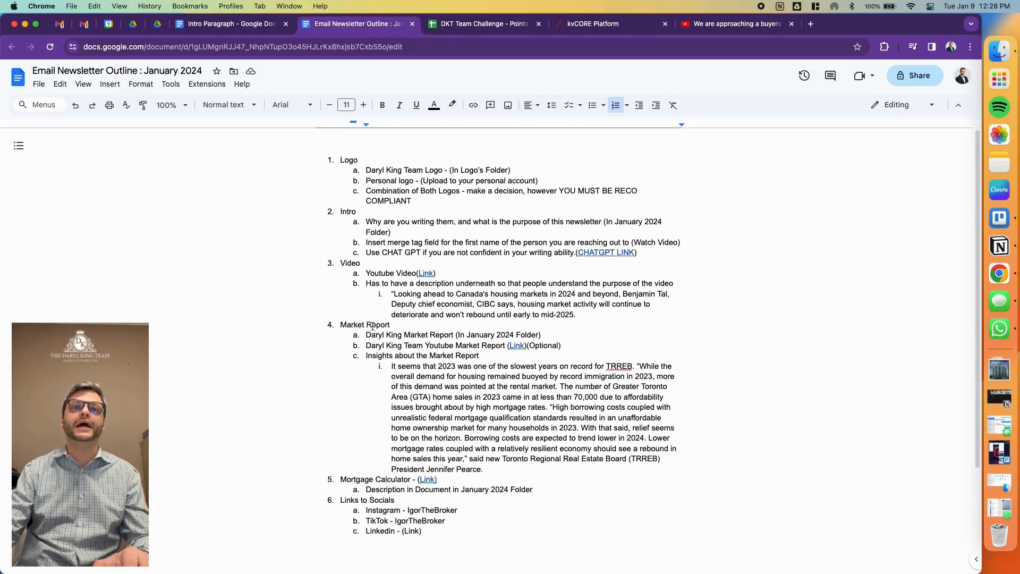
drag(407, 273, 419, 272)
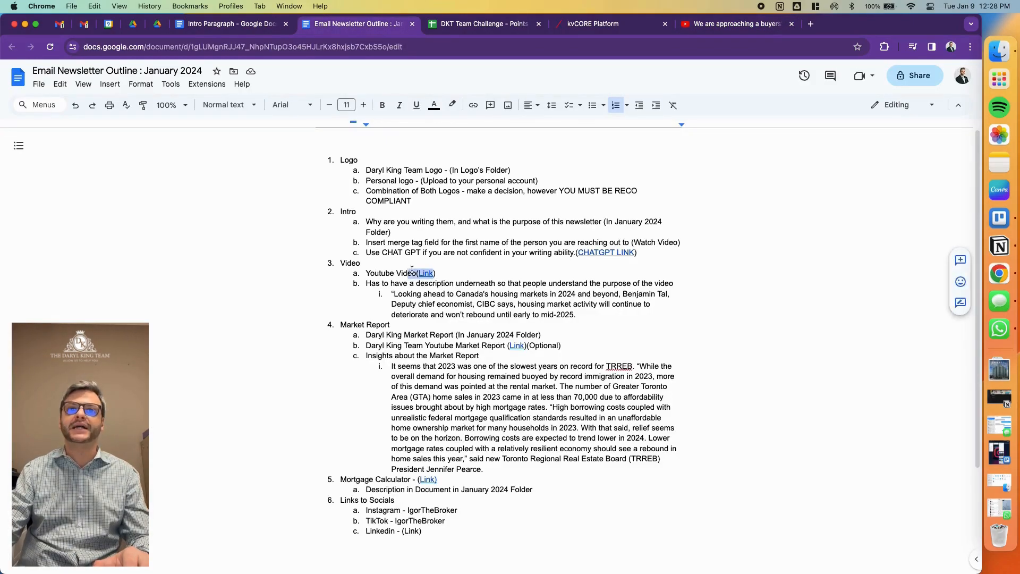
click(429, 271)
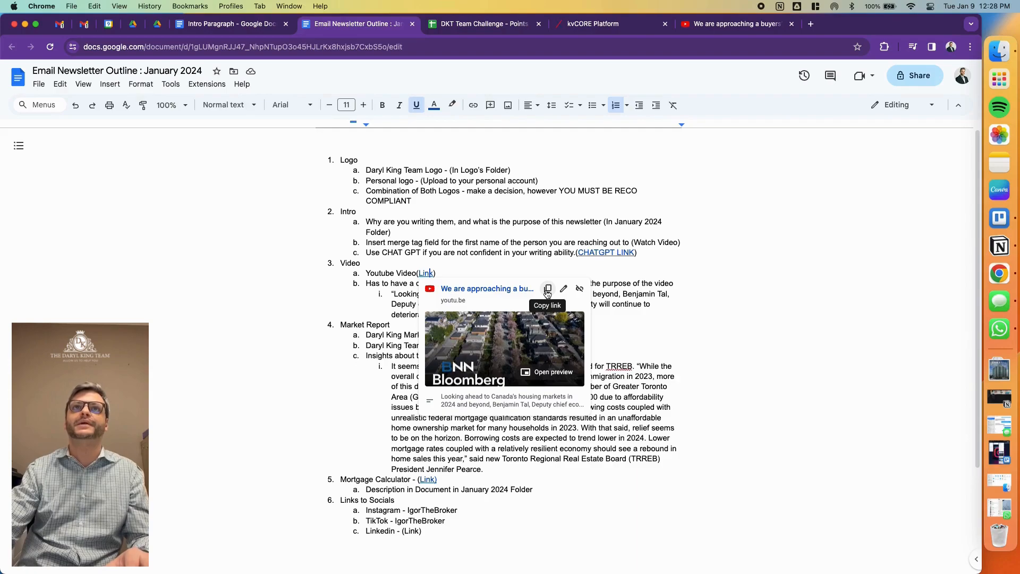
click(718, 26)
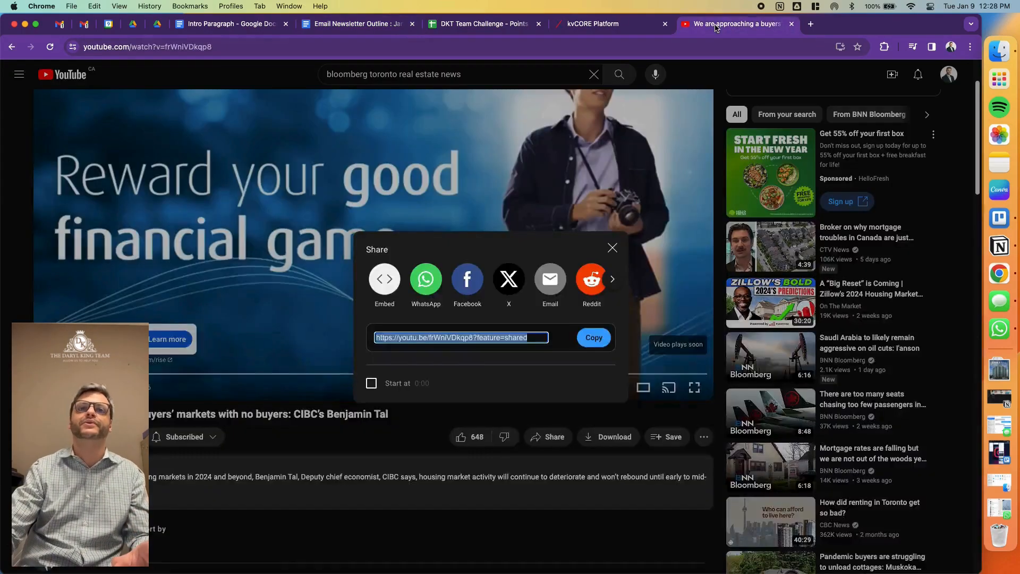
click(621, 22)
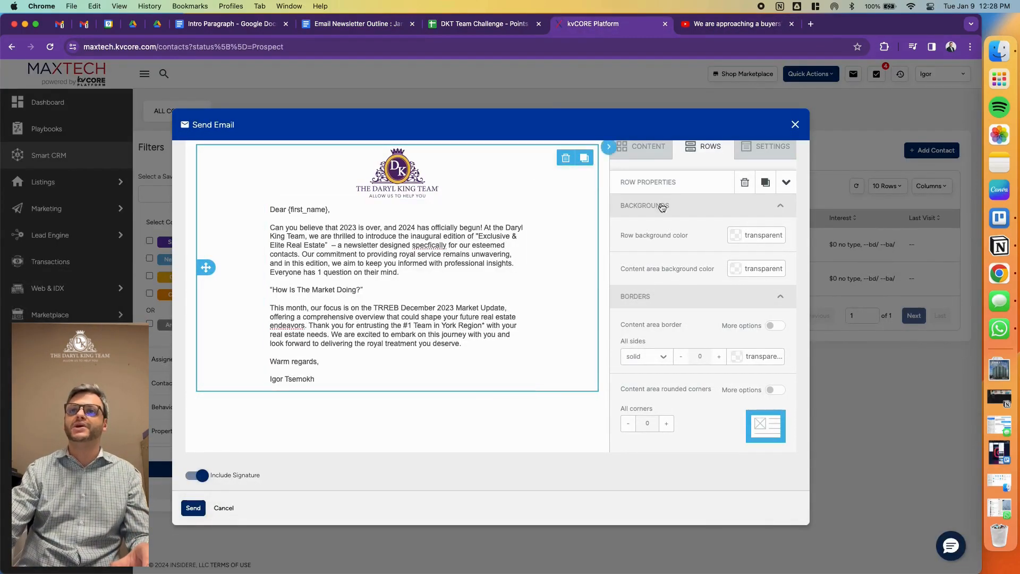
click(640, 158)
drag(654, 350, 438, 381)
scroll(484, 377, down, 2)
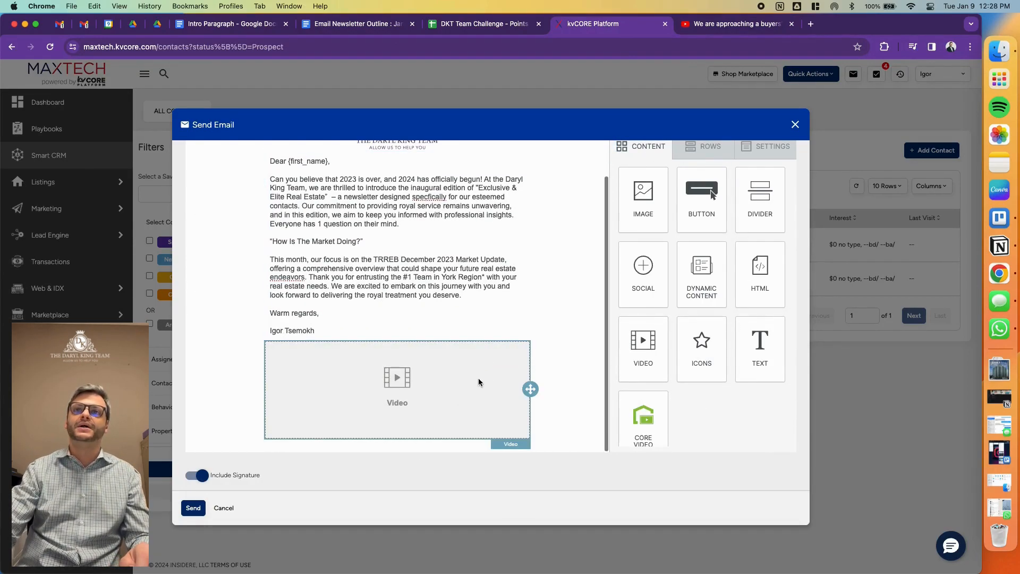
click(478, 378)
click(647, 209)
key(super+v)
click(657, 260)
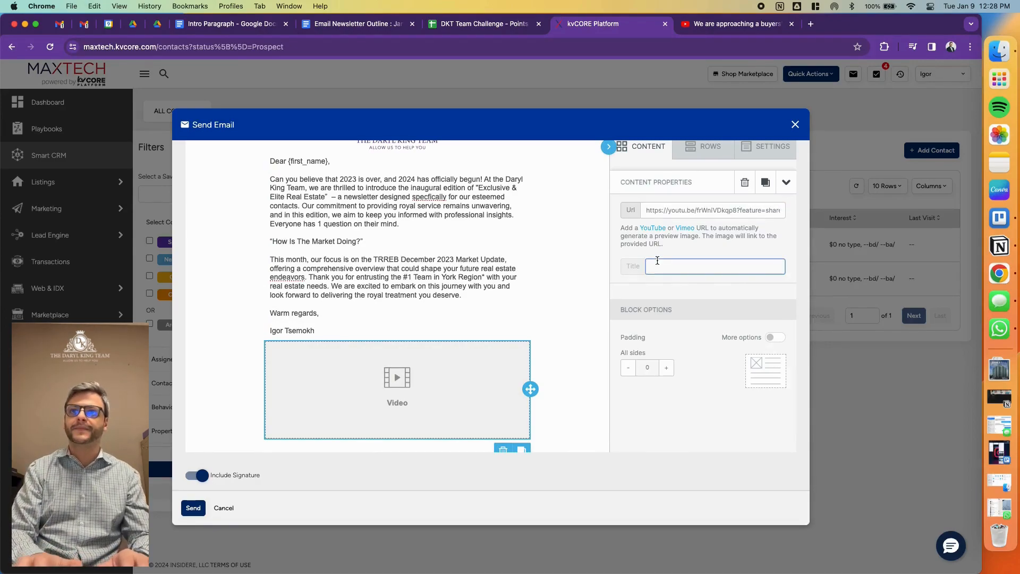
- Replace the video block's title with "No Buyer's in a Buyer's Market"
key(super+a)
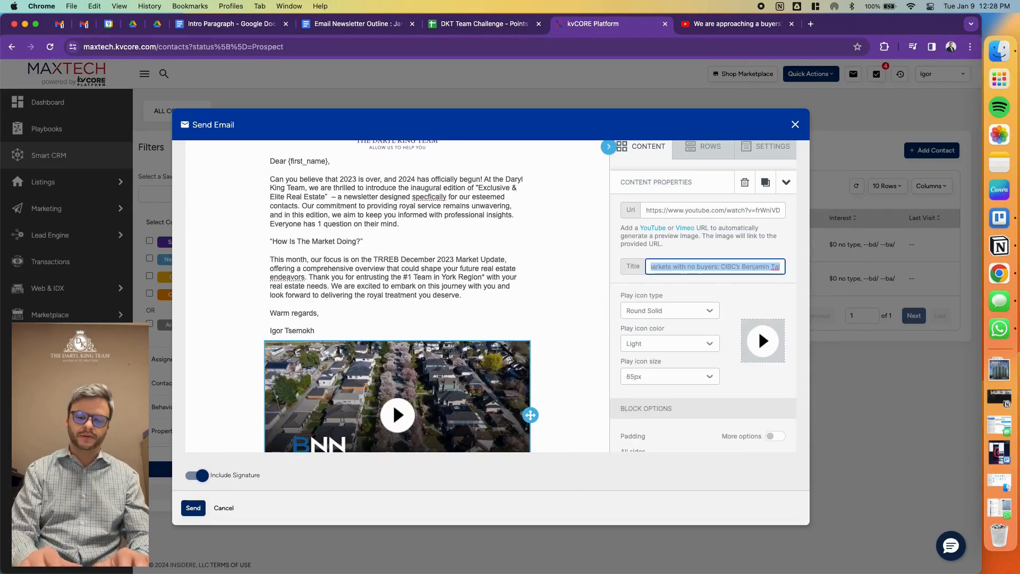
key(BackSpace)
text(No Buyers in a Buyer)
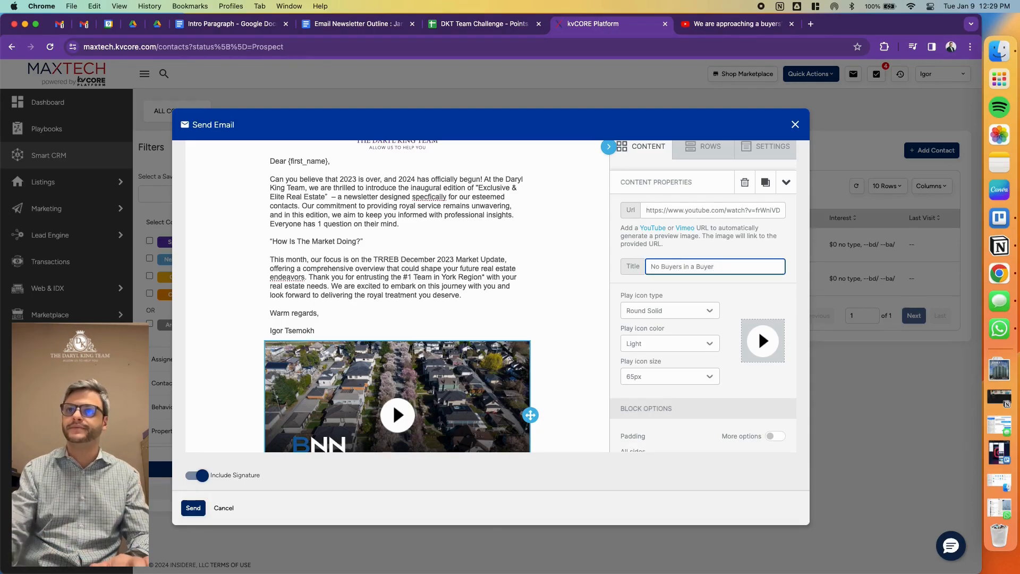
text('s Market)
click(681, 264)
key(BackSpace)
text(")
key(BackSpace)
text('s)
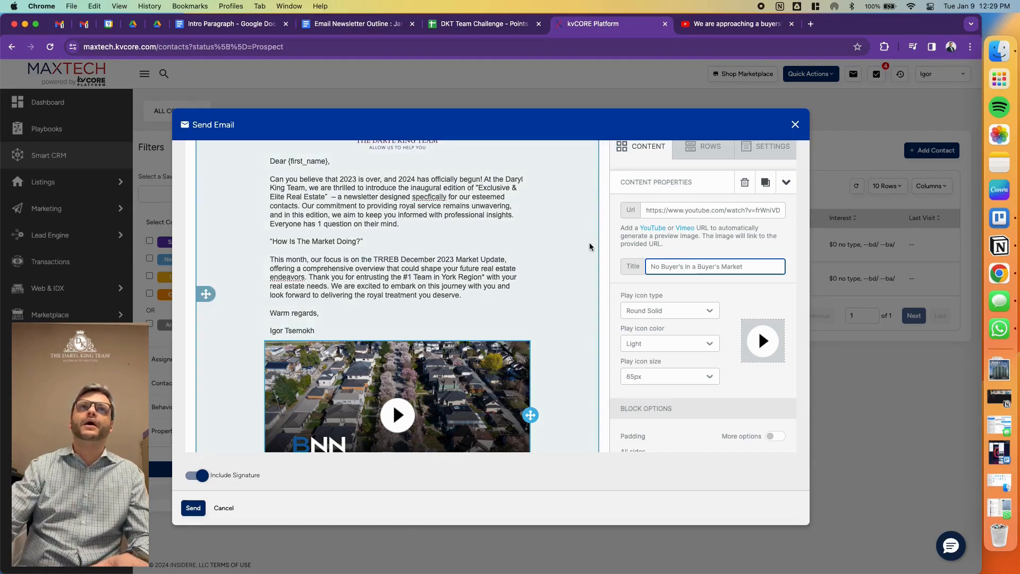
- In the January 2024 outline, end the video description requirement with a period and copy the housing market quote beneath it
scroll(590, 247, down, 2)
click(386, 24)
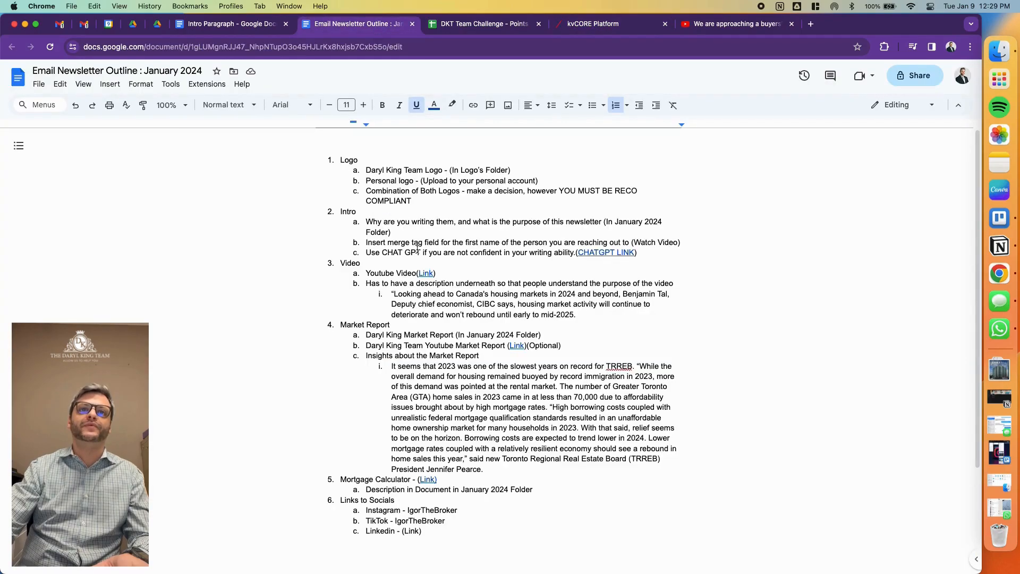
triple_click(365, 273)
drag(365, 284, 678, 282)
click(678, 283)
text(.)
drag(579, 314, 379, 295)
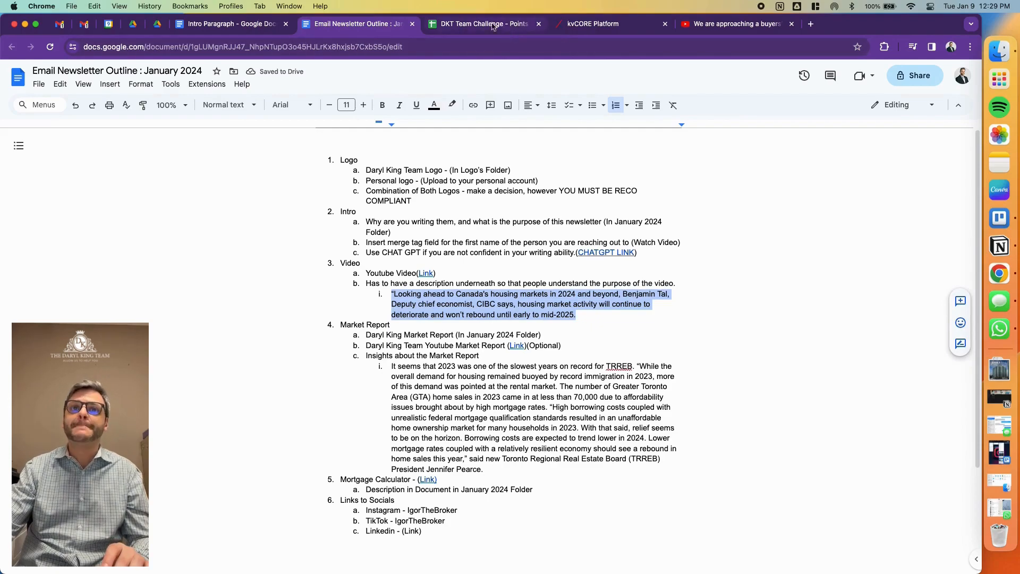
- In kvCORE, add a text block below the news video and replace its placeholder with the copied housing market quote
click(565, 23)
scroll(399, 298, down, 1)
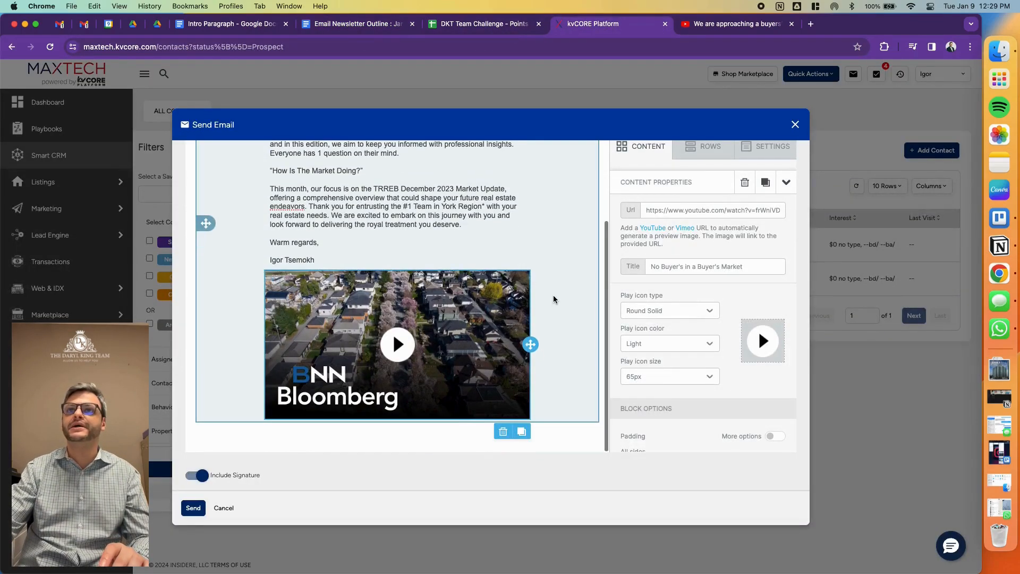
click(652, 148)
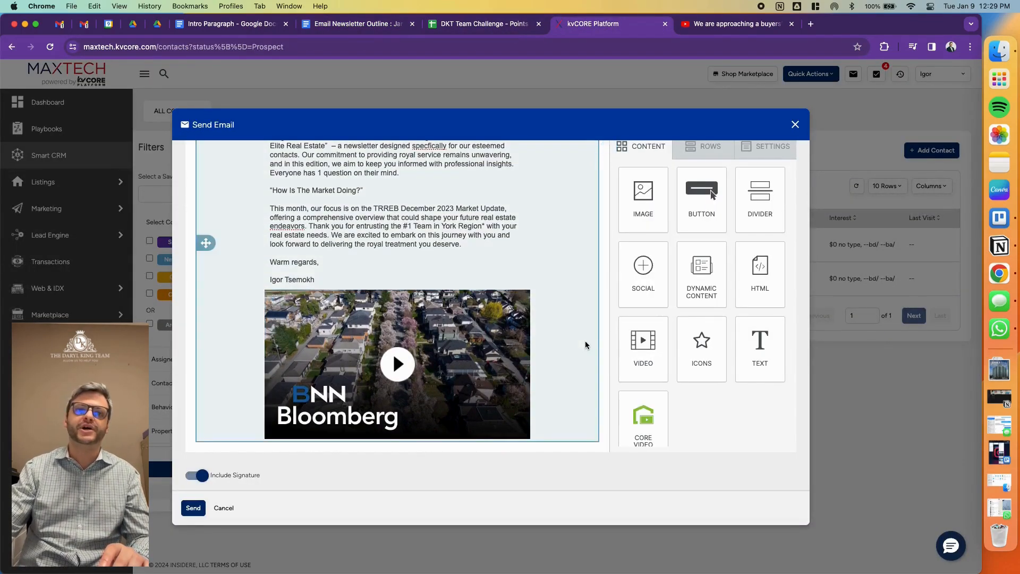
drag(757, 352, 386, 446)
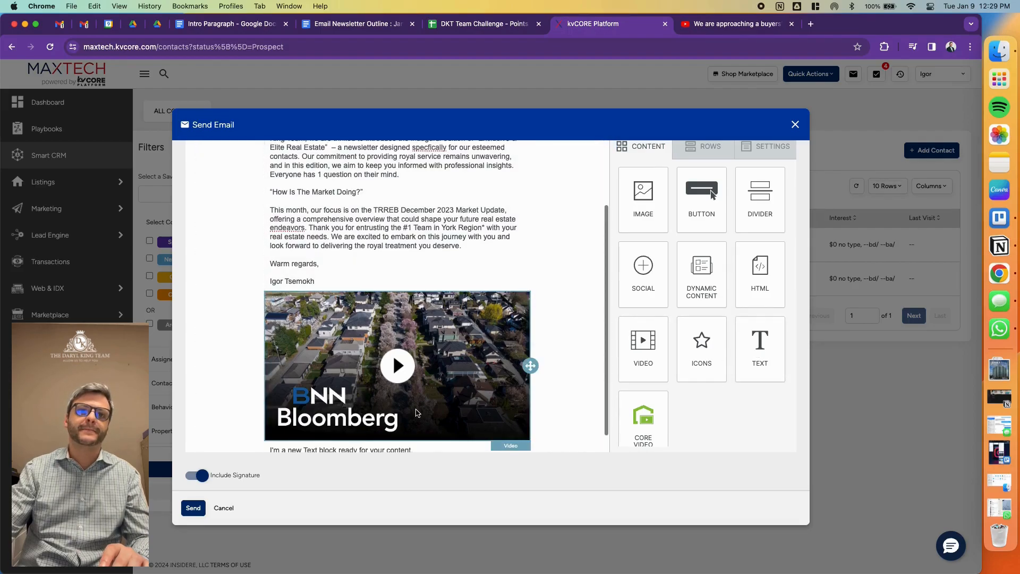
click(385, 427)
key(ctrl+a)
key(ctrl+v)
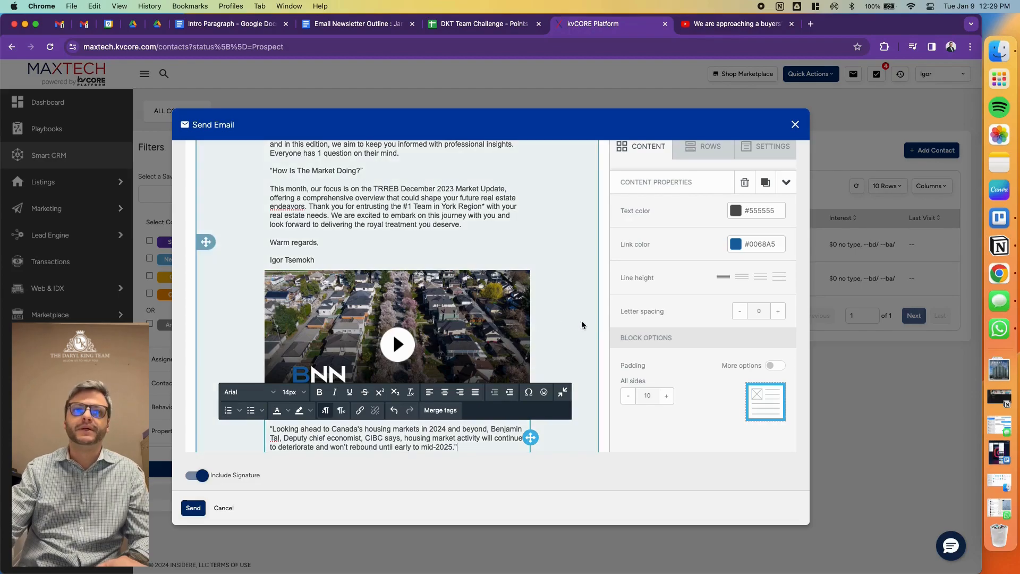
scroll(606, 325, down, 1)
scroll(602, 324, down, 3)
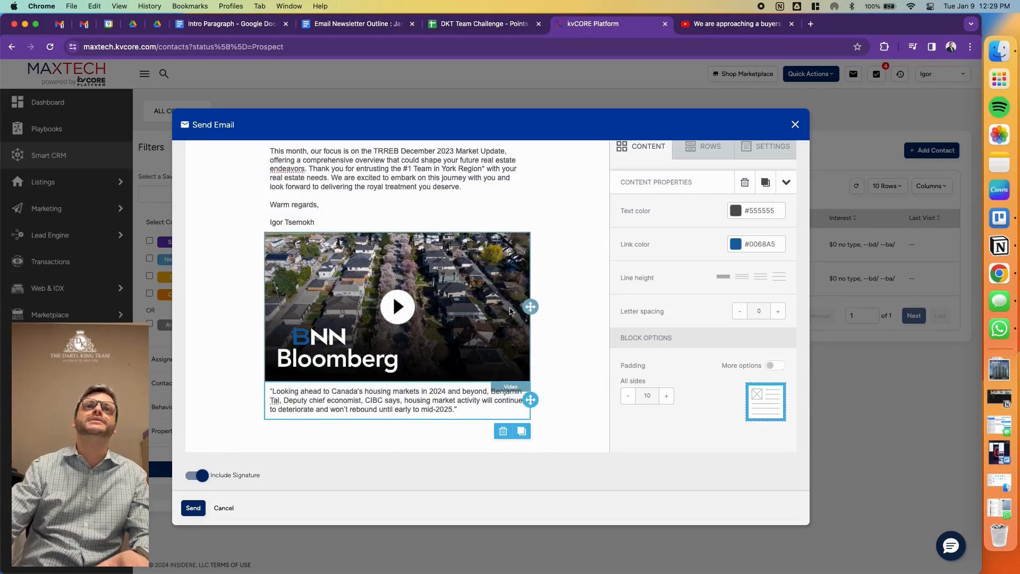
- Check the outline's Market Report section and select Copy of 1.png through Copy of 5.png in Google Drive's January 2024 folder
click(378, 25)
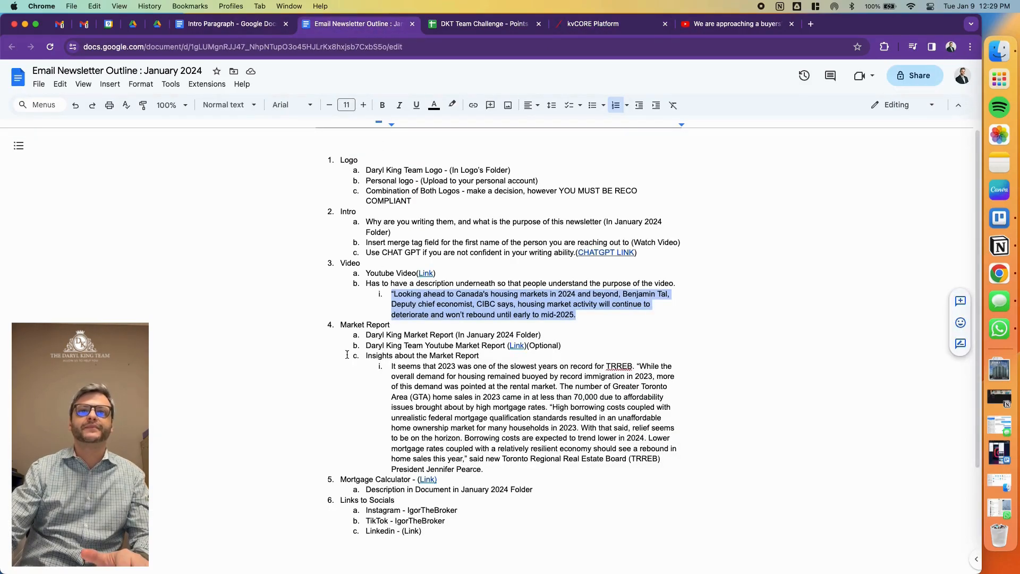
drag(340, 324, 391, 326)
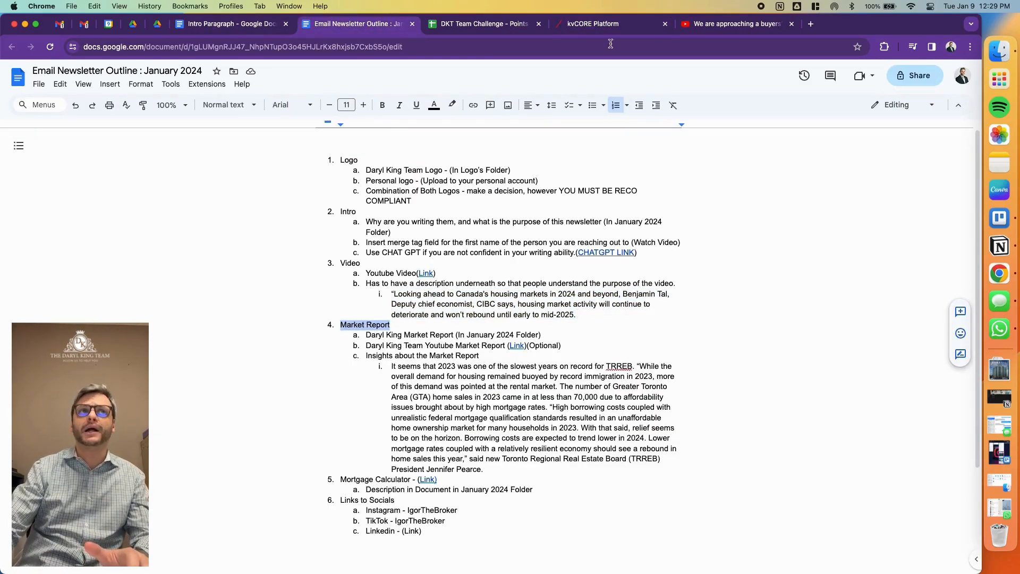
click(164, 29)
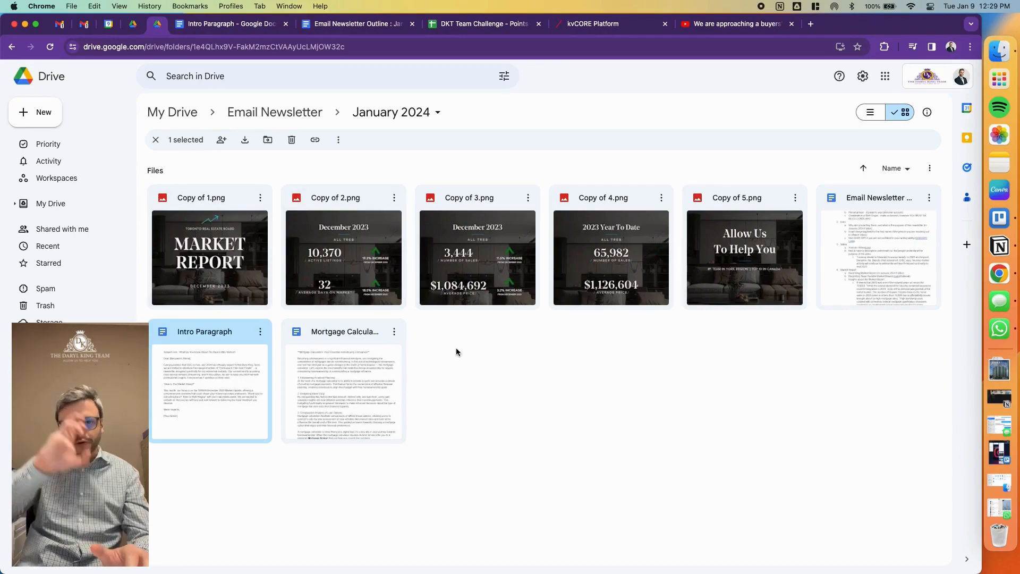
click(357, 158)
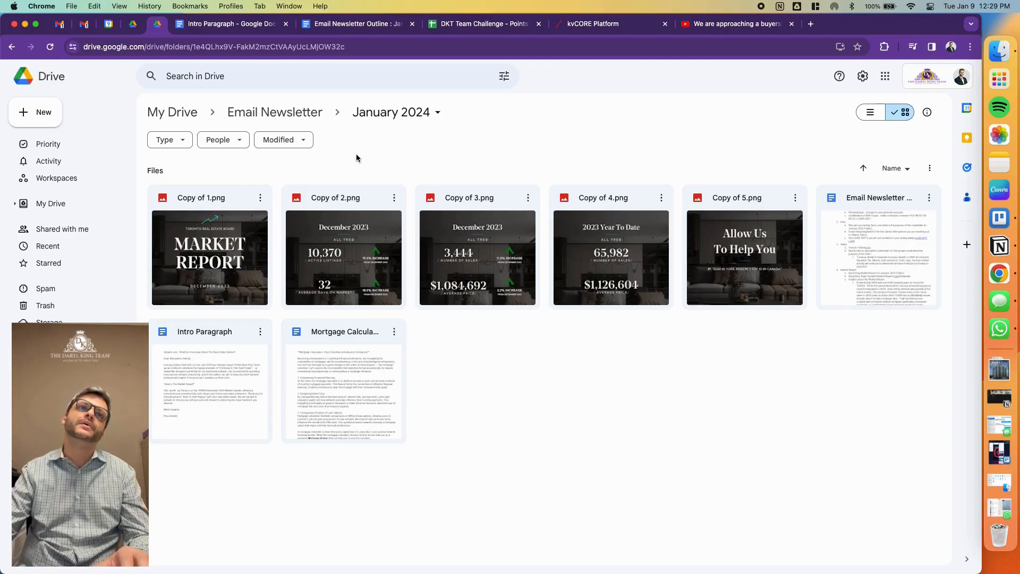
click(250, 218)
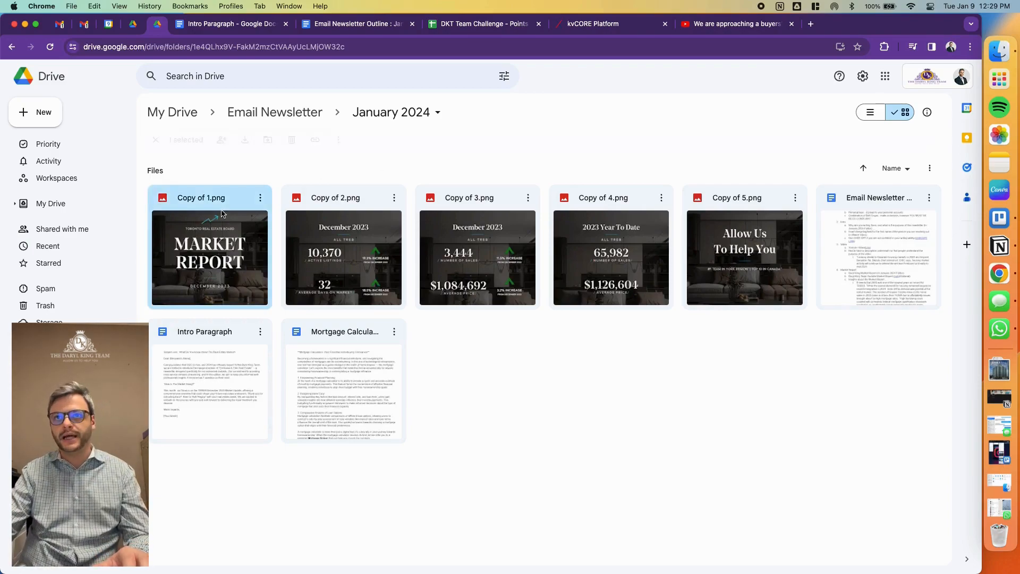
shift+click(718, 272)
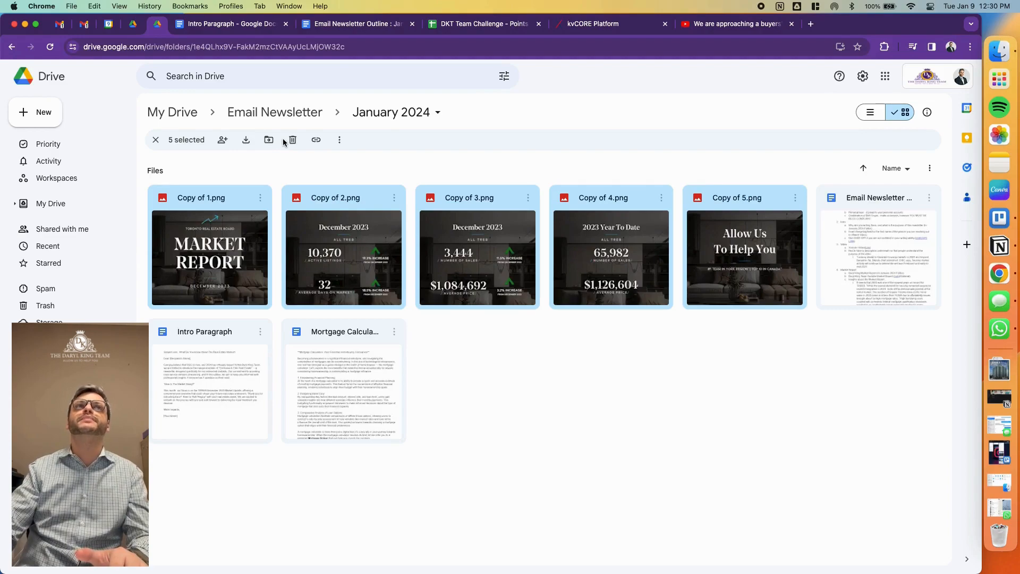
- Back in kvCORE, add an empty single-column row below the video's description
click(612, 24)
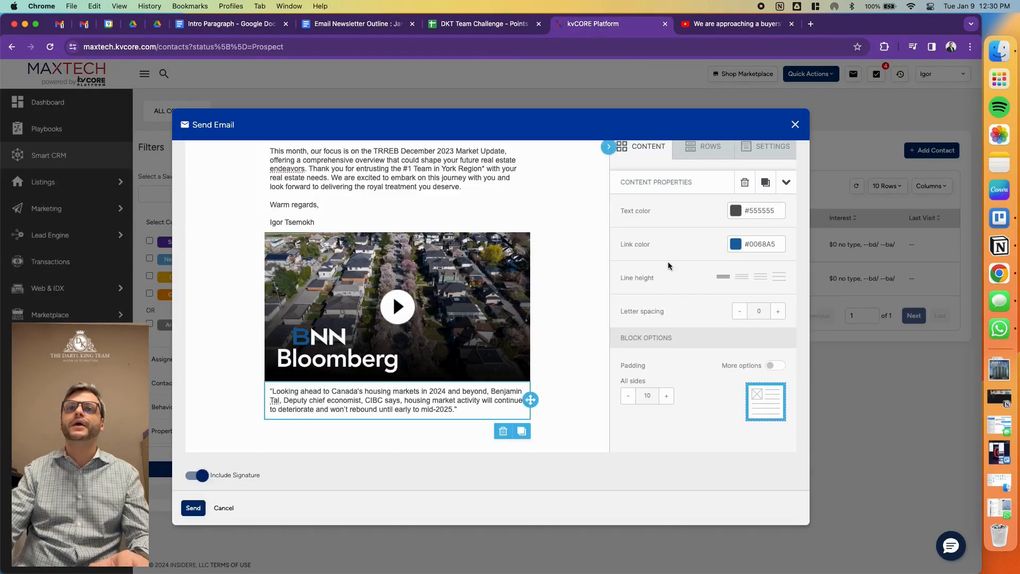
click(715, 148)
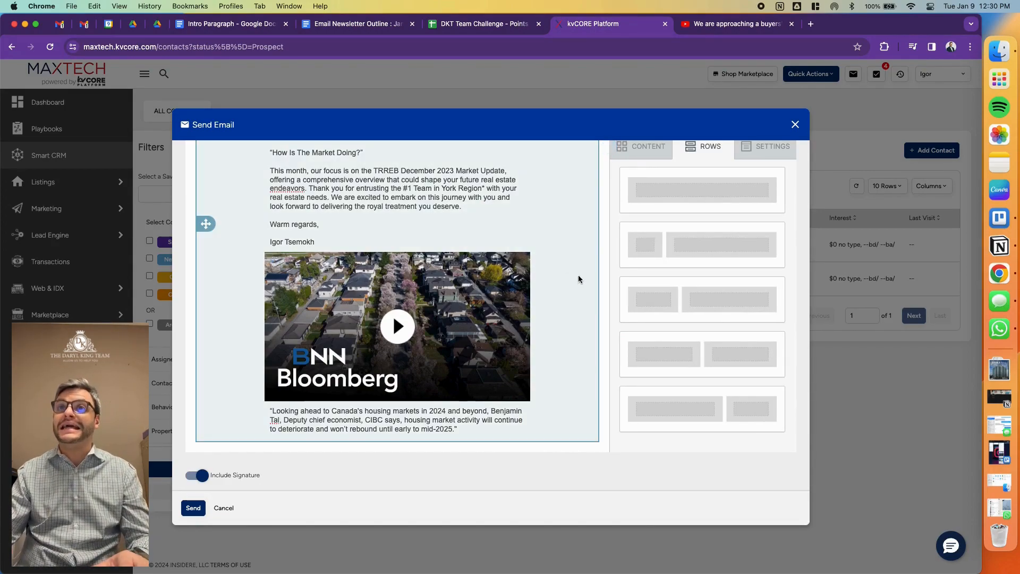
scroll(615, 296, up, 3)
scroll(653, 308, down, 3)
scroll(481, 358, down, 3)
scroll(647, 283, up, 5)
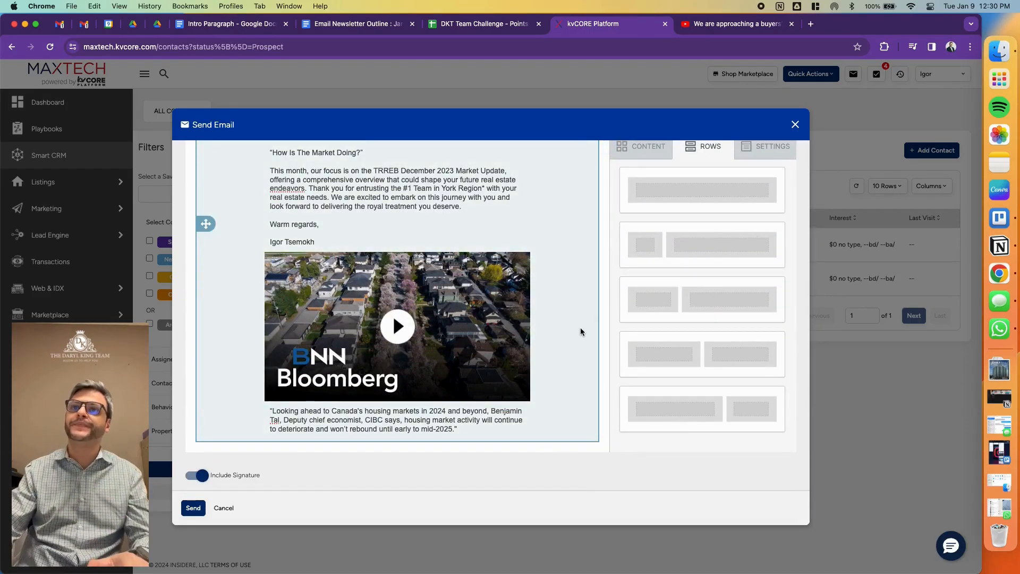
drag(646, 202, 440, 437)
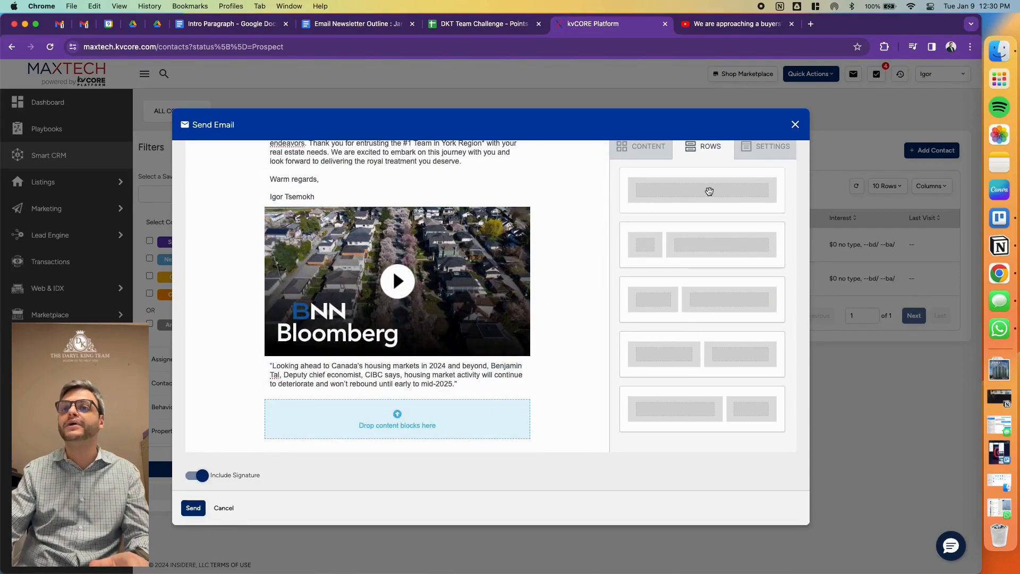
- Add a row with three equal columns below the empty single-column row
scroll(690, 278, down, 5)
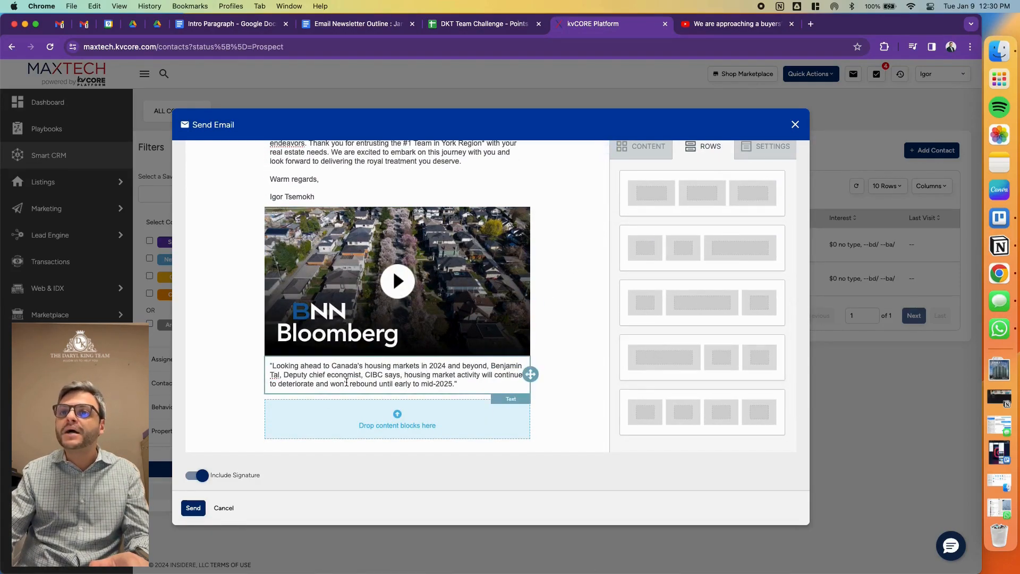
scroll(646, 373, down, 2)
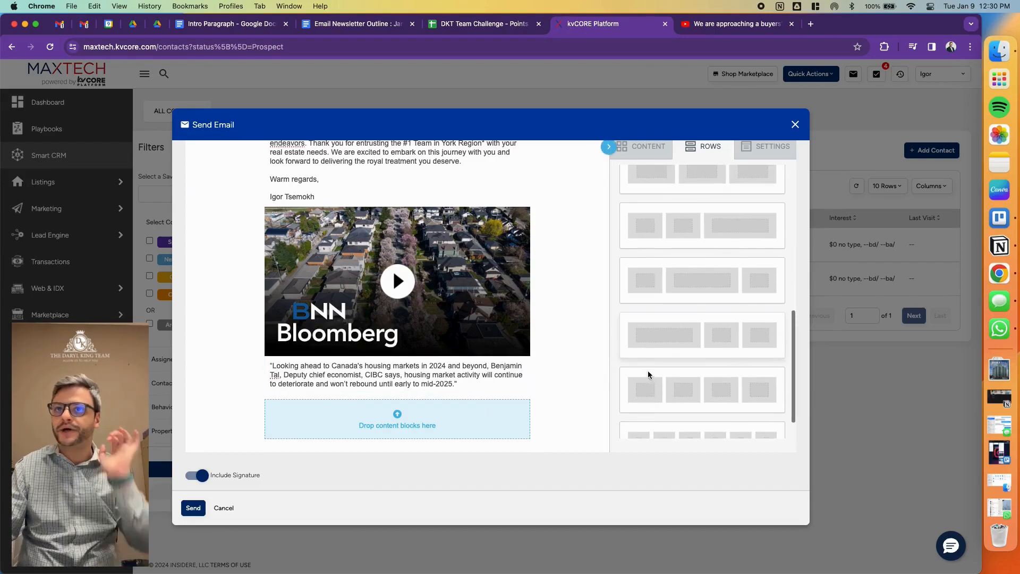
scroll(658, 370, up, 2)
drag(715, 260, 414, 432)
scroll(585, 368, down, 2)
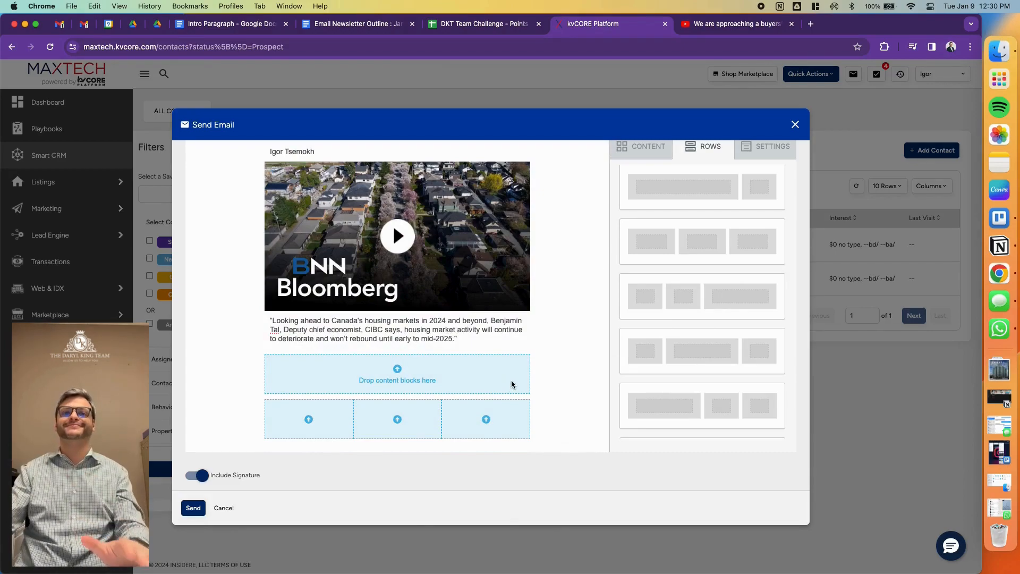
- Place an image block in the single-column row and one in each column of the three-column row
click(644, 147)
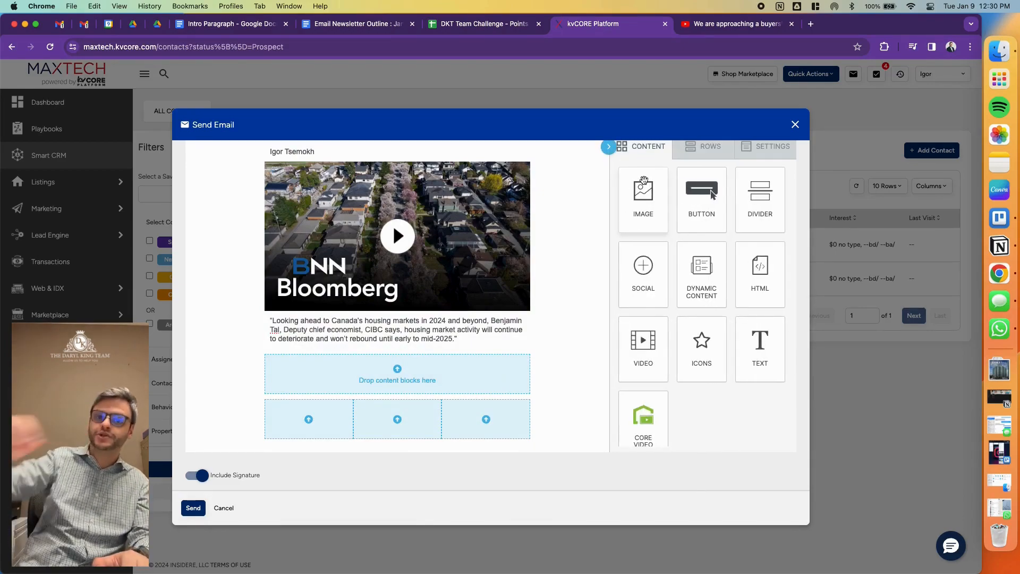
mouse_move(644, 181)
mouse_down()
mouse_move(564, 372)
mouse_move(513, 396)
mouse_move(499, 372)
mouse_move(526, 372)
mouse_move(224, 420)
mouse_move(336, 427)
mouse_up()
scroll(499, 365, down, 1)
scroll(462, 363, down, 2)
drag(636, 200, 485, 404)
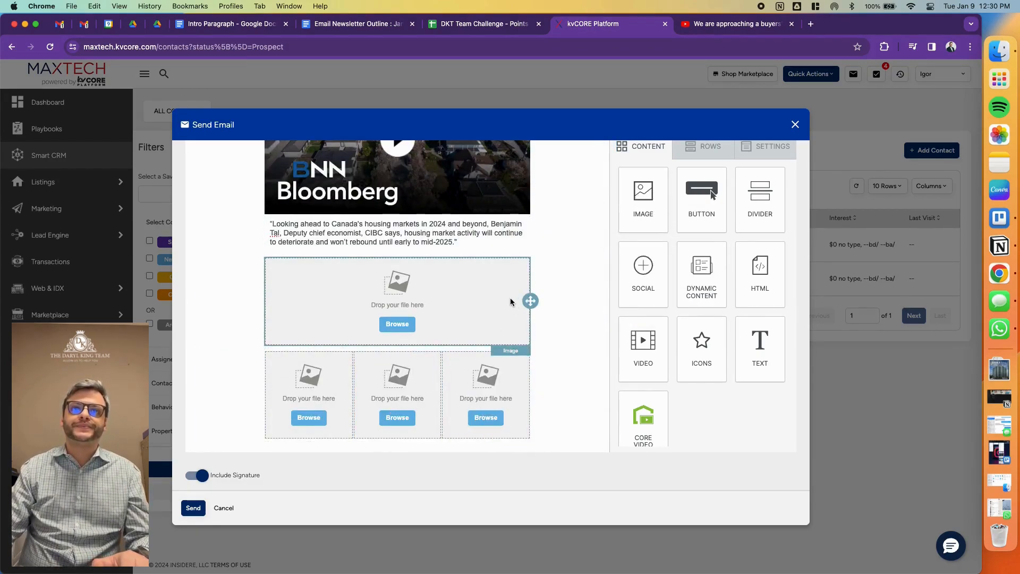
- Insert the December 2023 Market Report cover, Copy%20of%201.png, into the full-width image block
click(435, 290)
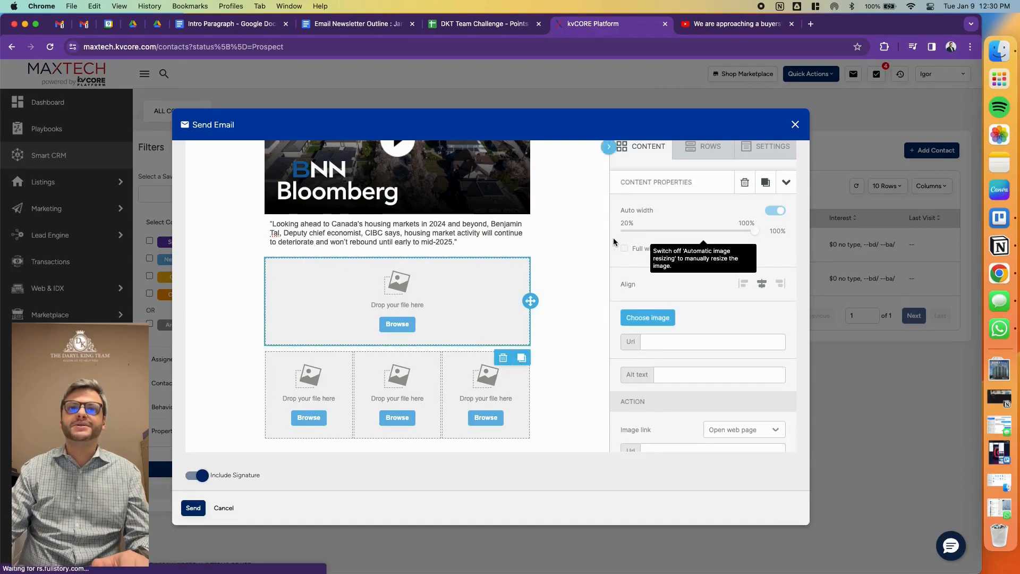
click(398, 324)
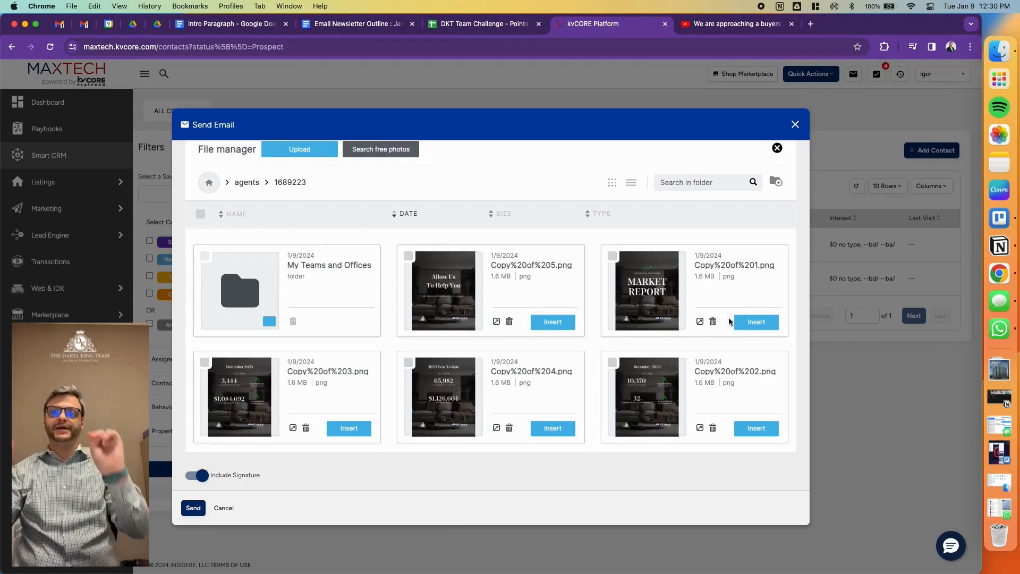
click(769, 322)
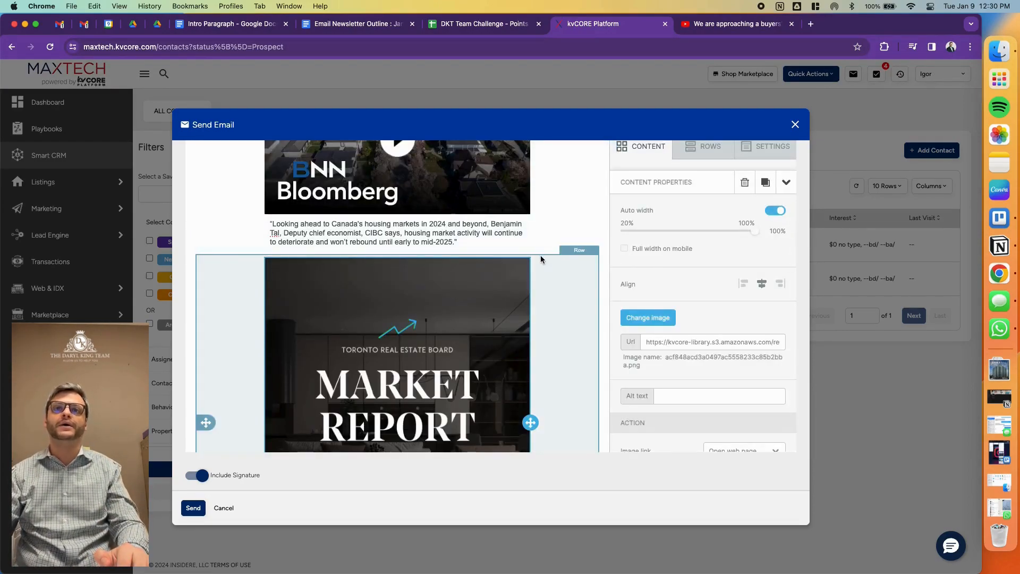
scroll(539, 257, down, 5)
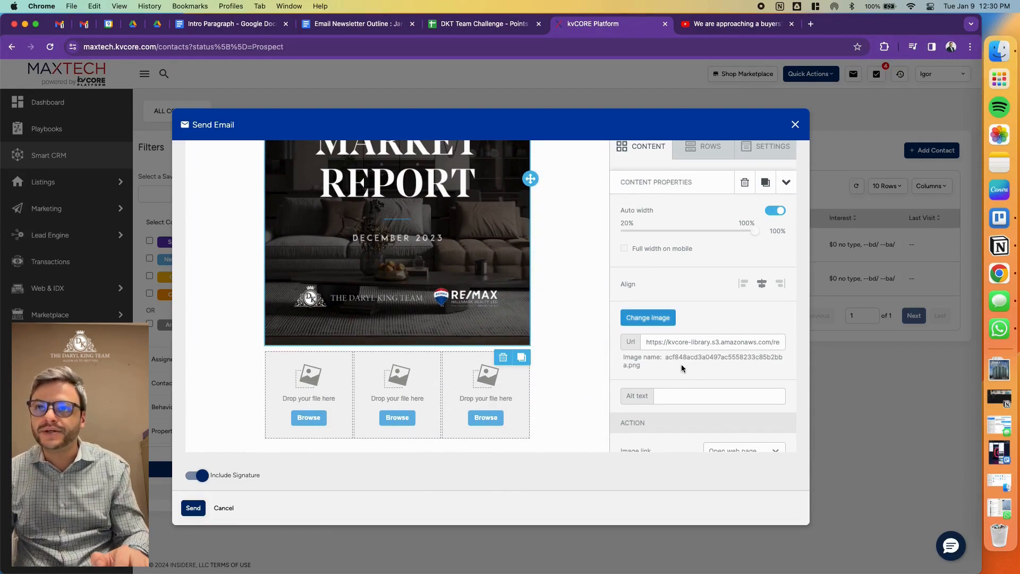
- Clear the source URL of the Market Report cover image
scroll(683, 367, down, 2)
click(692, 310)
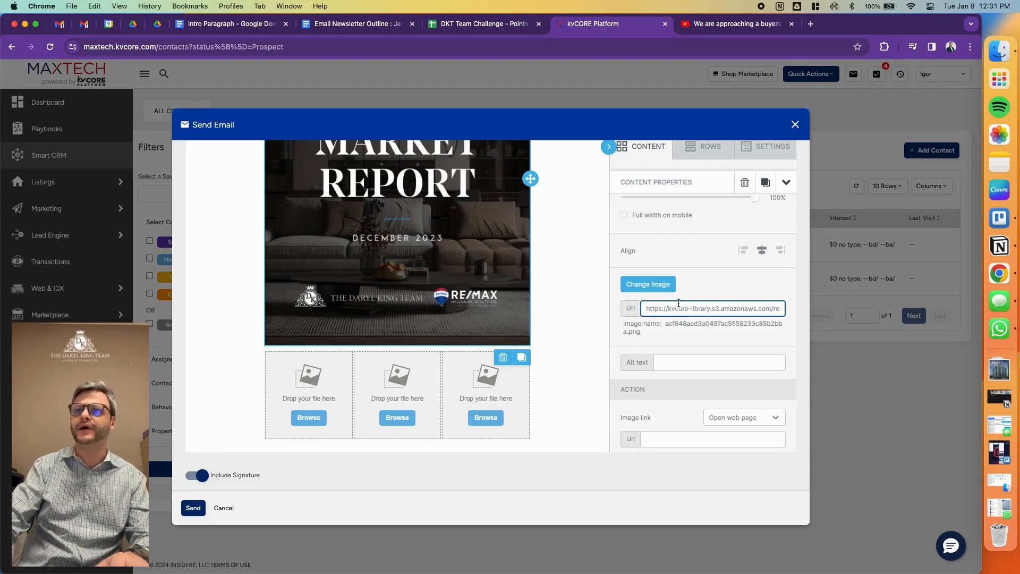
triple_click(682, 307)
key(BackSpace)
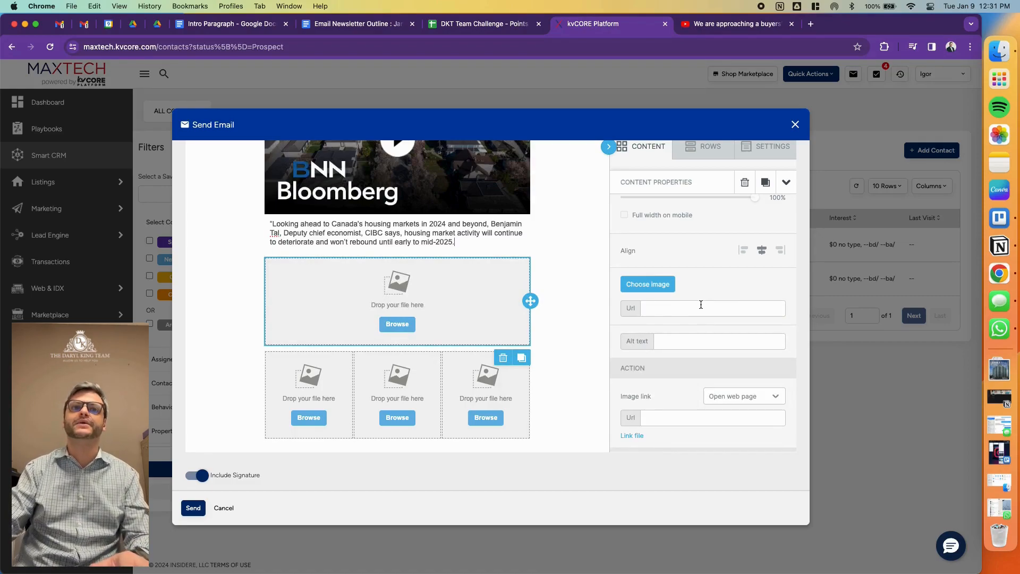
- Reinsert Copy%20of%201.png from the file manager into the emptied full-width image block and review its link options
click(408, 324)
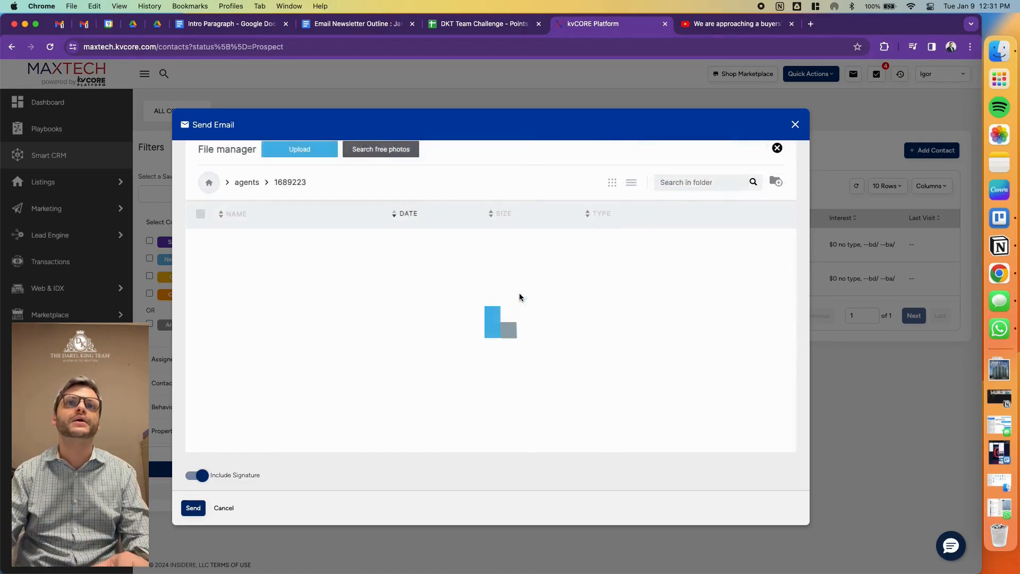
scroll(480, 304, down, 2)
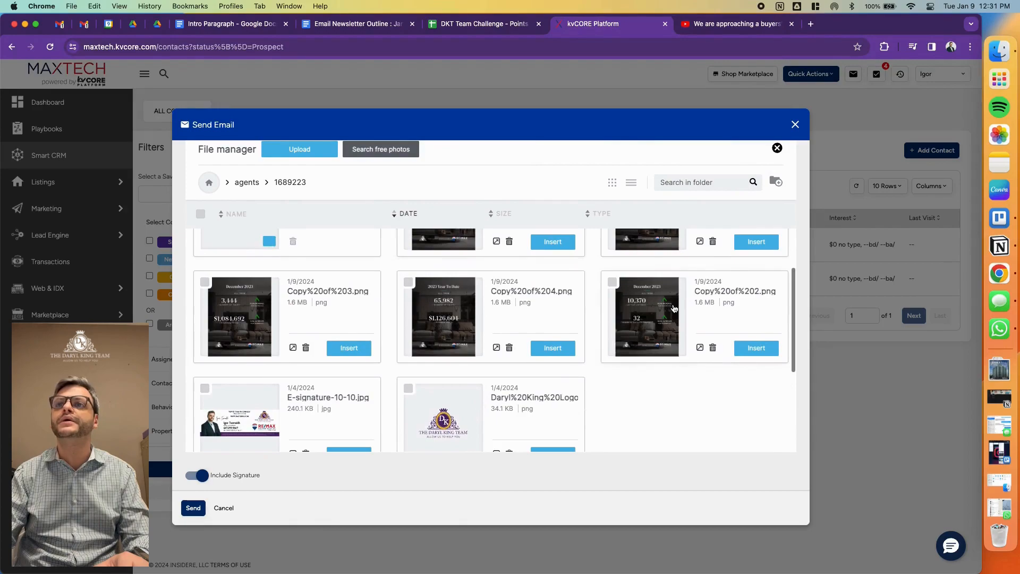
scroll(661, 302, up, 1)
click(756, 300)
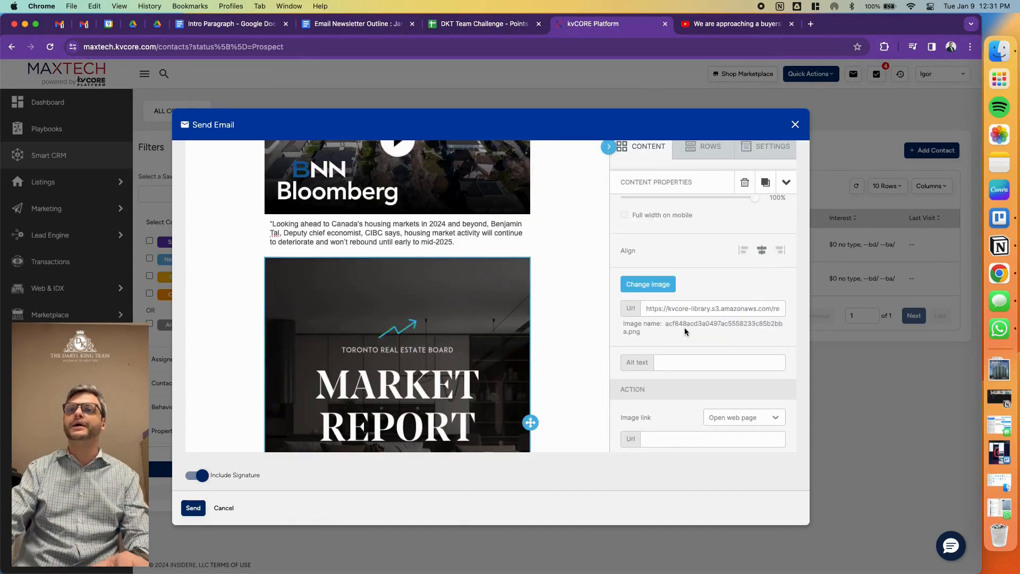
scroll(684, 326, down, 2)
scroll(684, 327, down, 1)
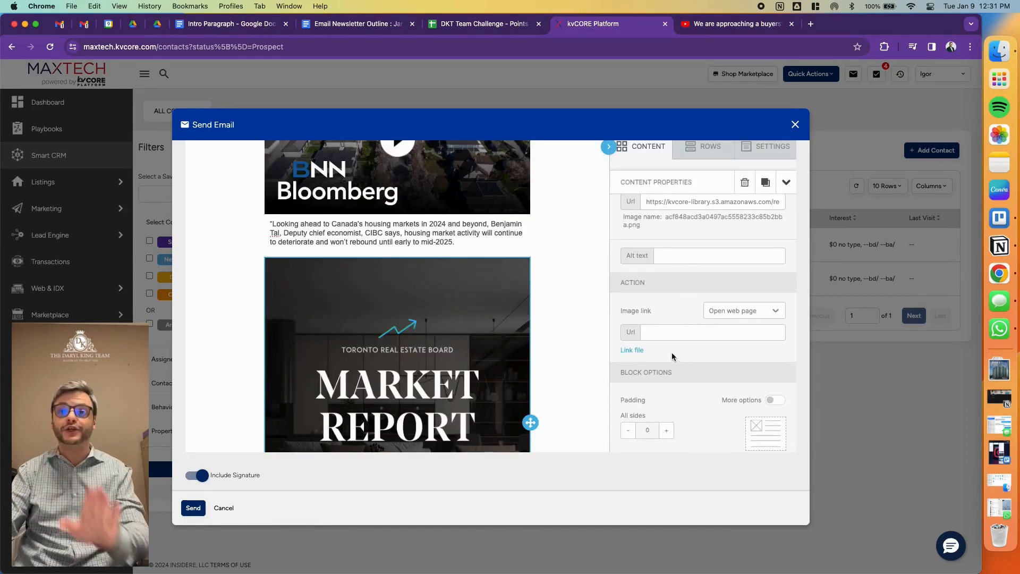
- Insert the 2023 Year To Date image, Copy%20of%204.png, into the first column of the three-column row
scroll(672, 339, down, 1)
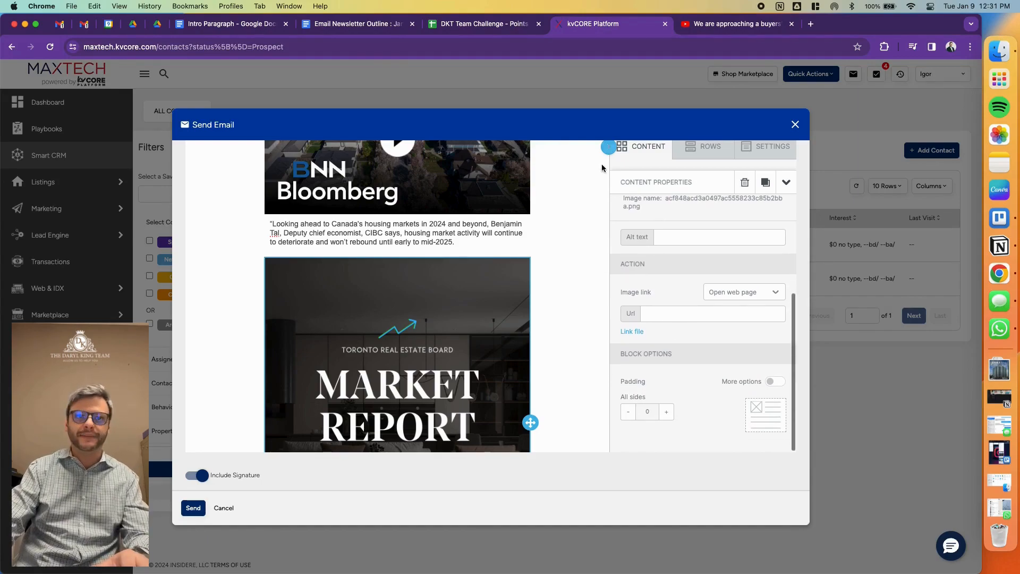
scroll(604, 202, down, 3)
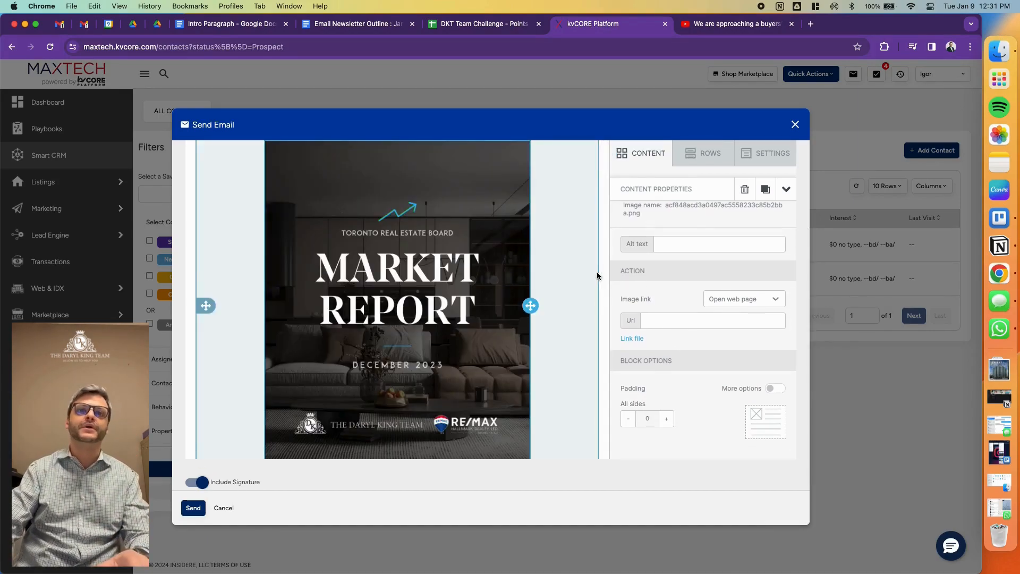
scroll(555, 299, down, 5)
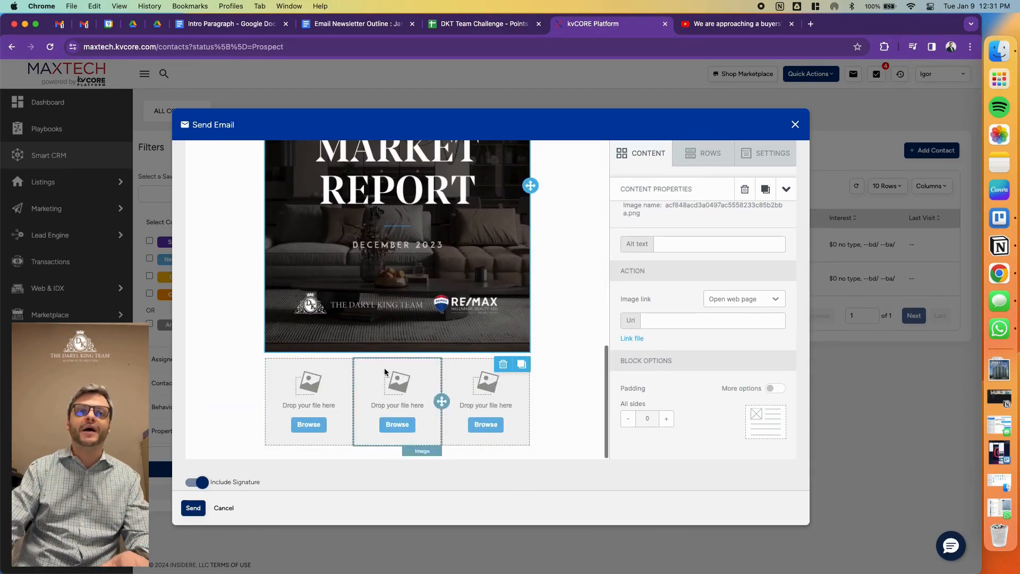
click(302, 400)
click(396, 396)
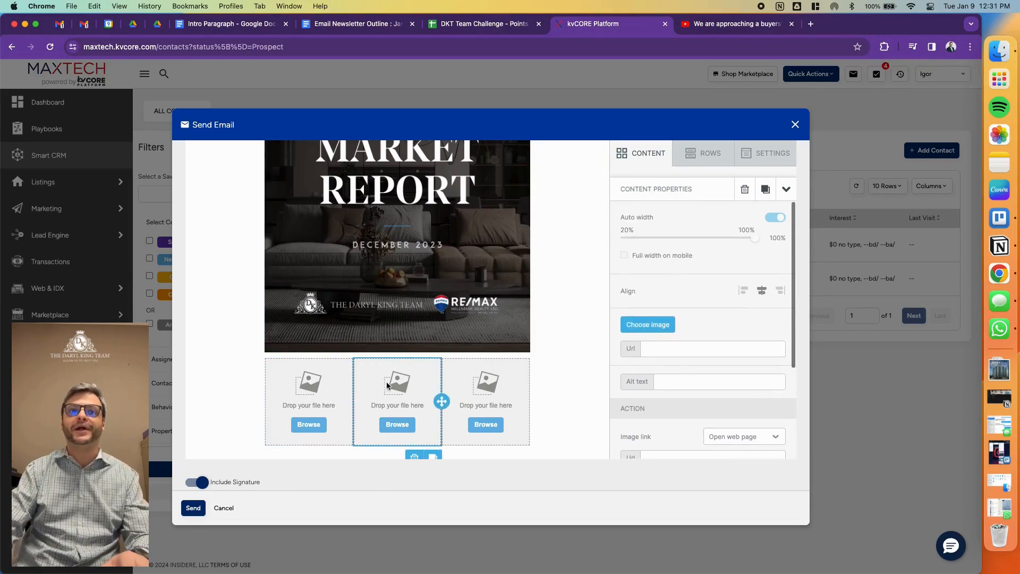
click(316, 374)
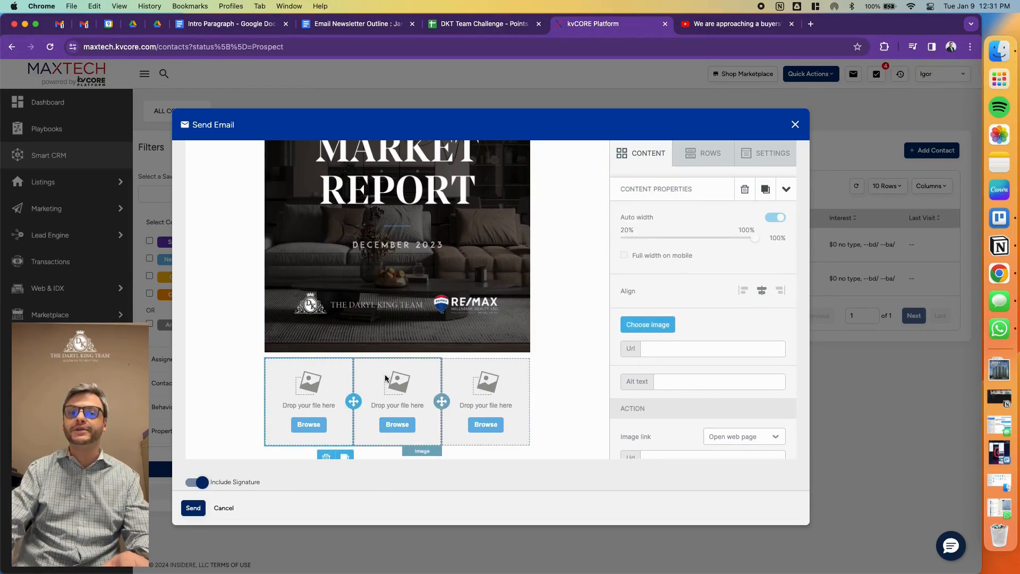
click(313, 425)
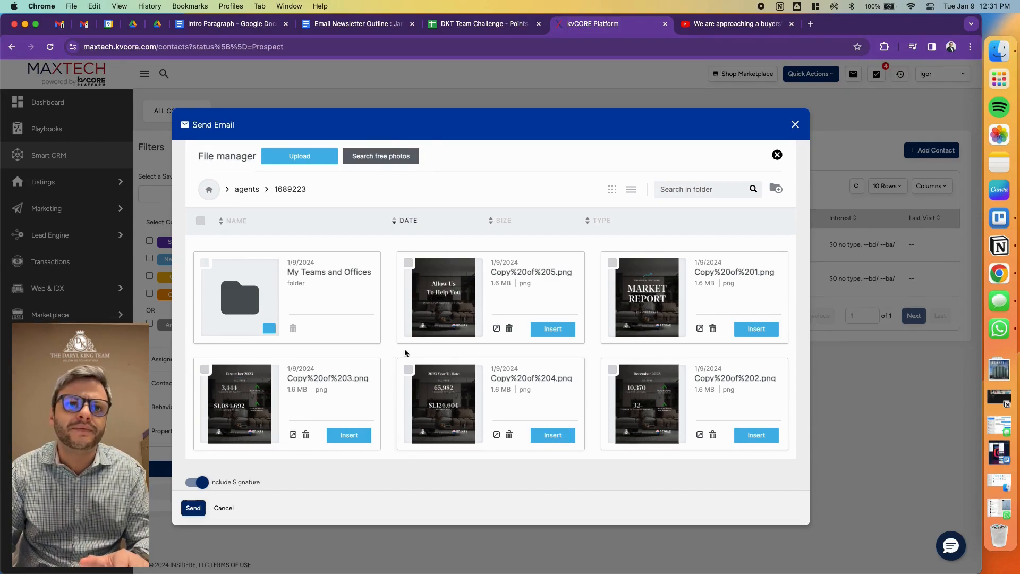
- Insert Copy%20of%202.png into the middle column and Copy%20of%203.png into the third column of the three-column row
click(398, 425)
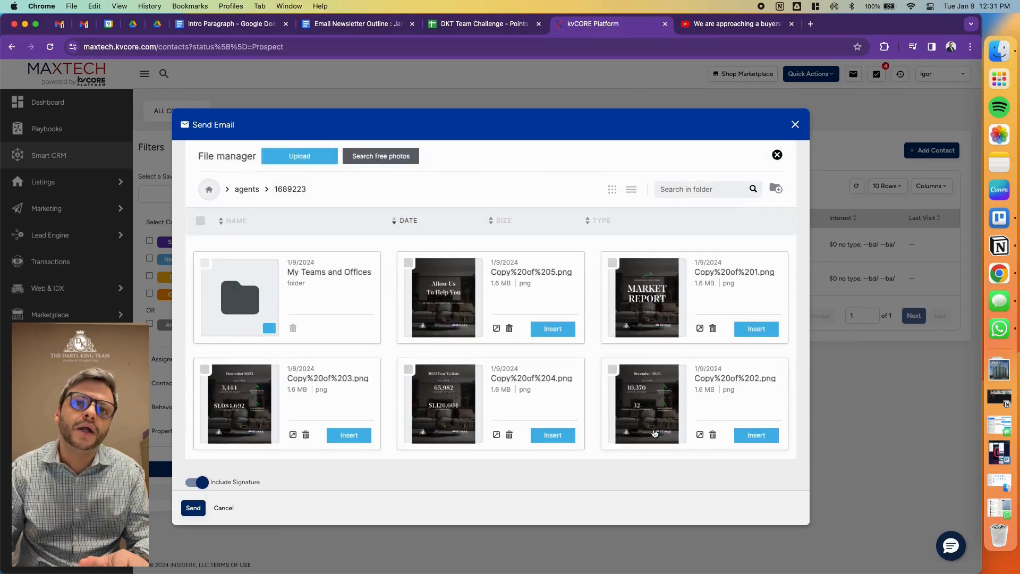
click(756, 436)
click(485, 426)
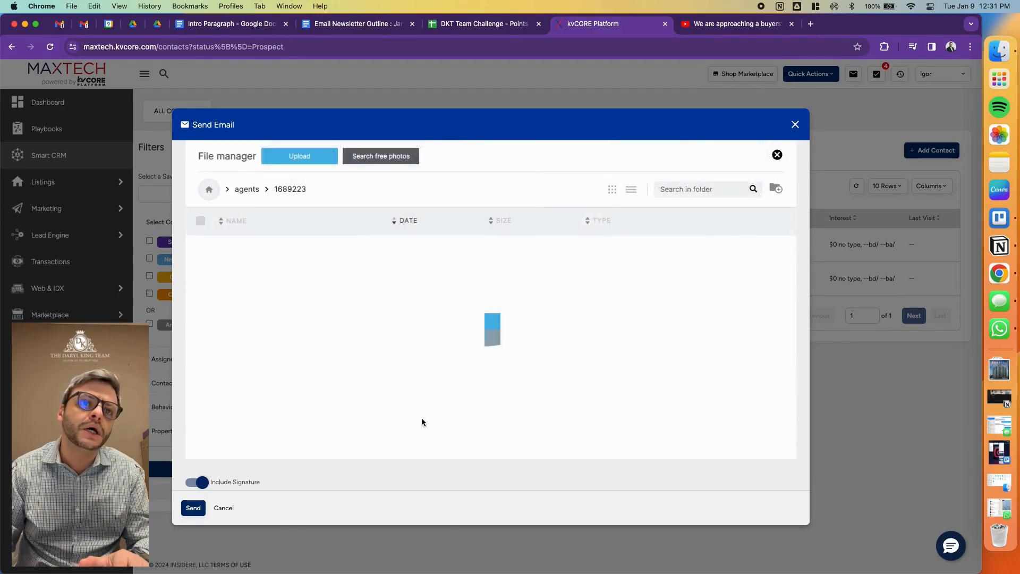
click(349, 436)
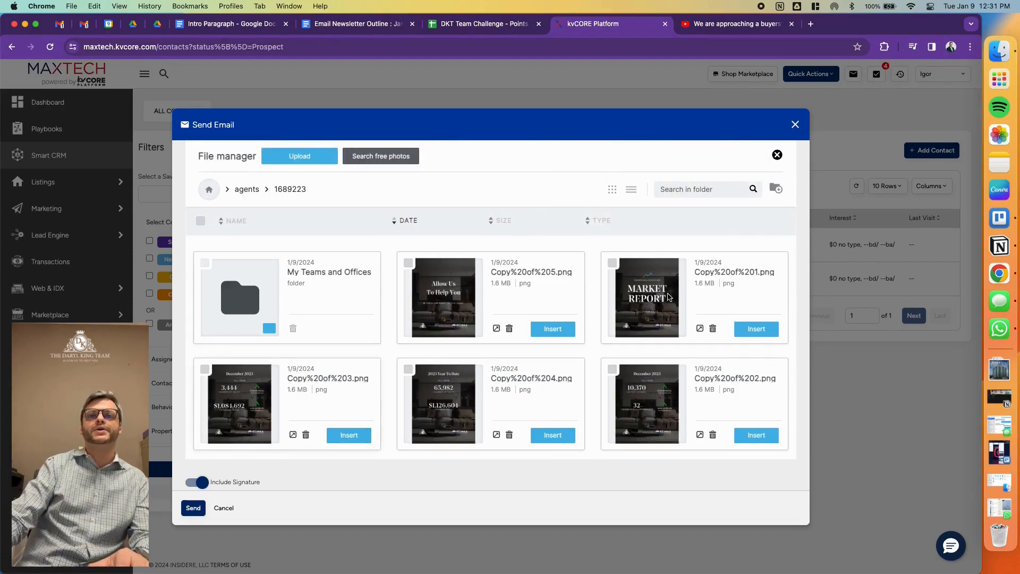
- Try to place a text block directly beneath the three market statistics images
scroll(593, 297, up, 10)
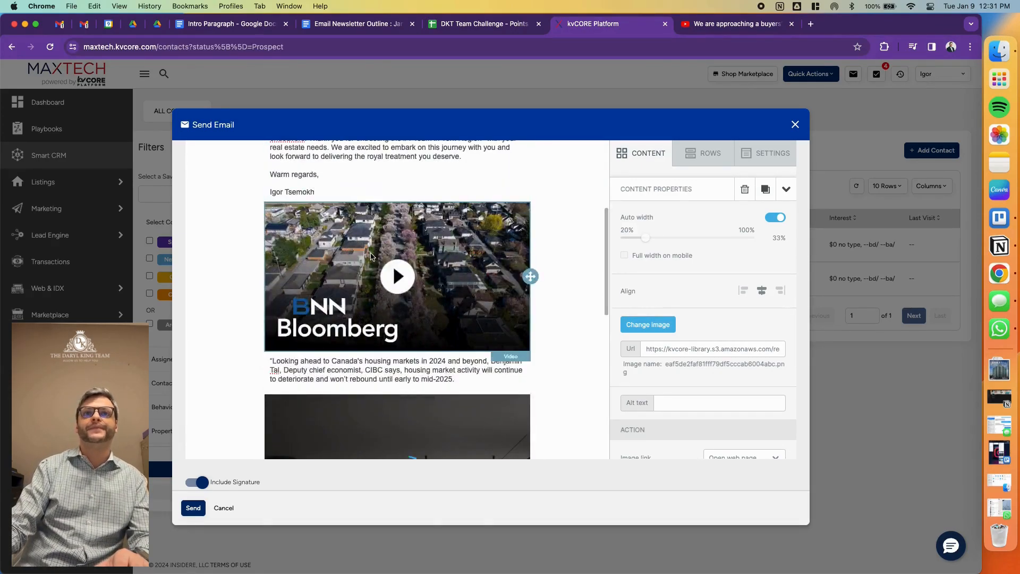
scroll(367, 266, down, 3)
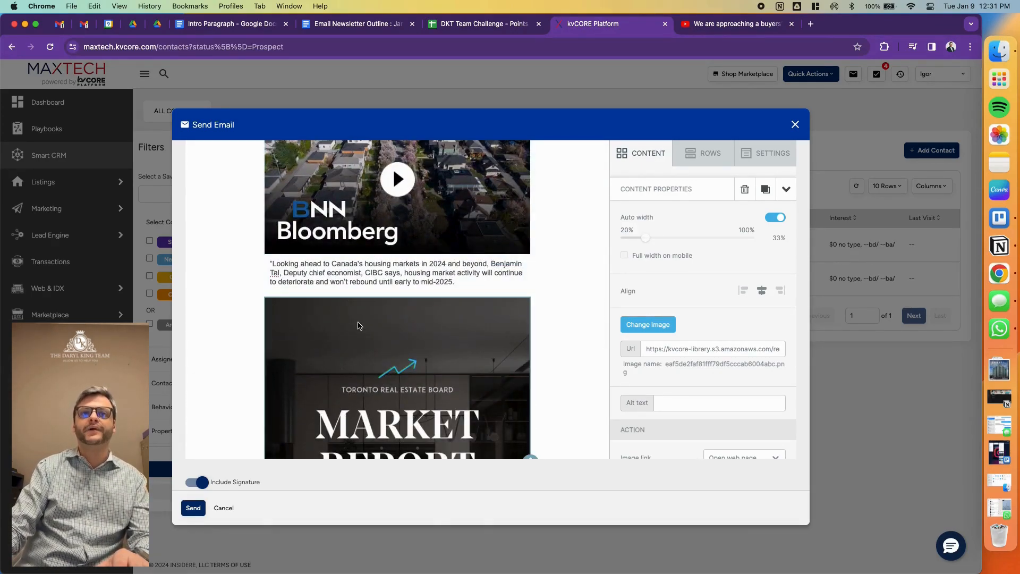
scroll(372, 298, down, 10)
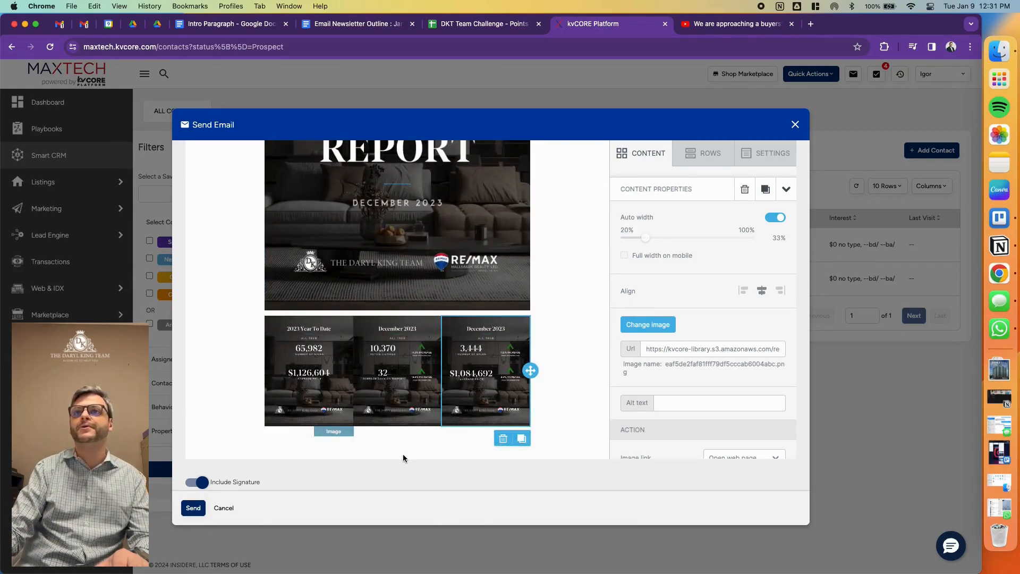
click(657, 154)
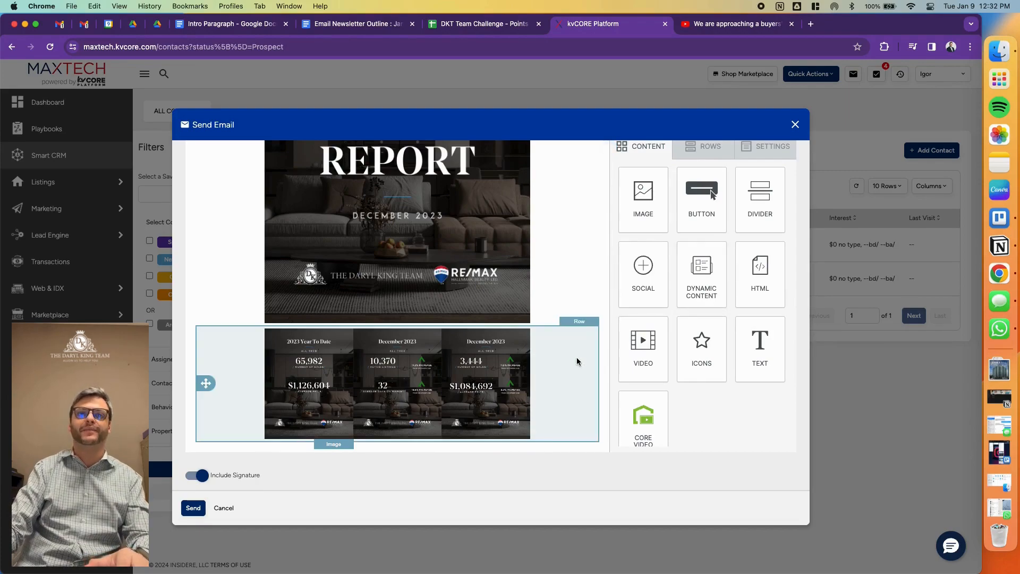
mouse_move(760, 348)
mouse_down()
mouse_move(576, 481)
mouse_move(411, 431)
mouse_move(408, 444)
mouse_up()
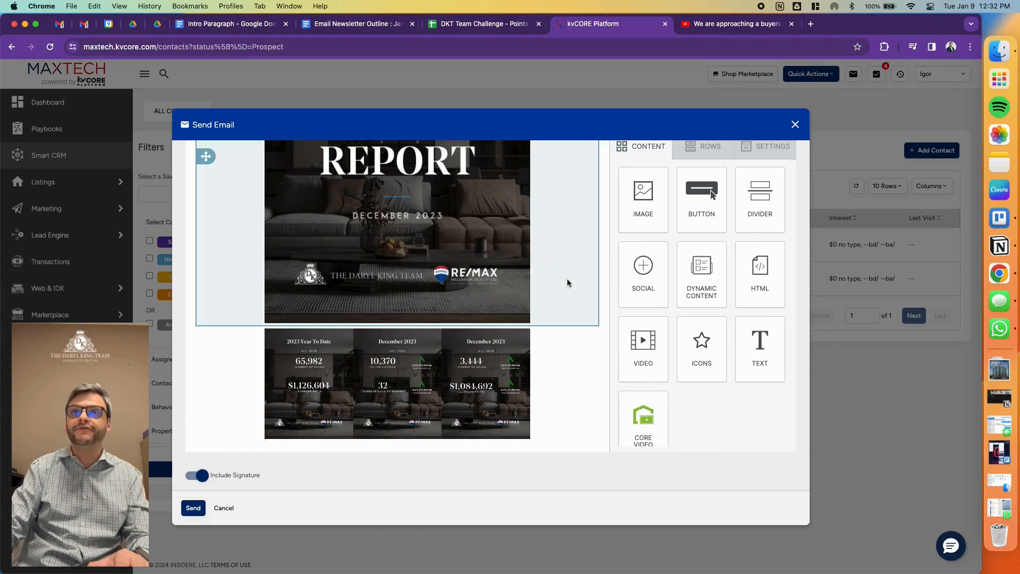
- Add a single-column row below the three market statistics images and place a text block in it
click(710, 146)
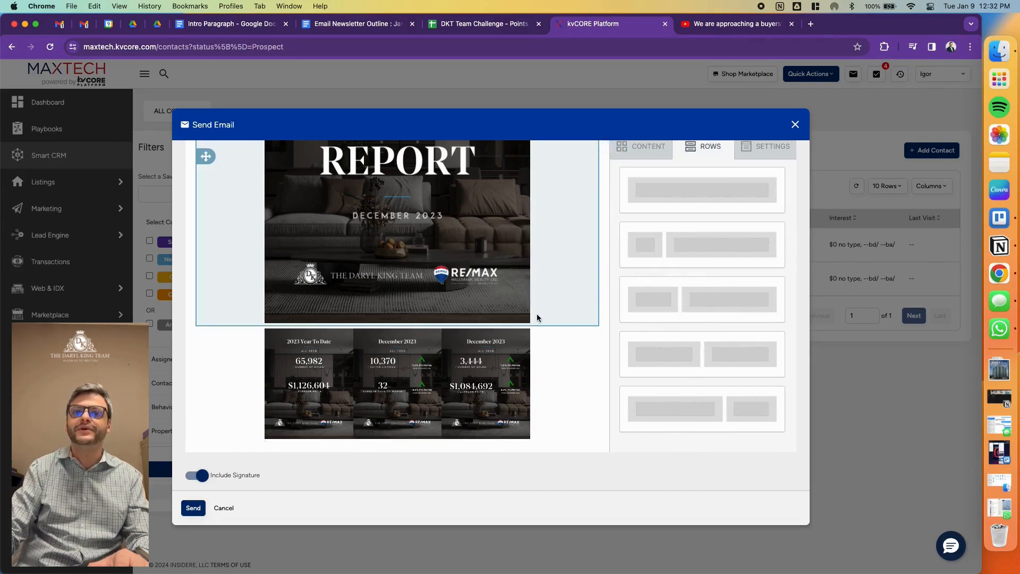
drag(711, 195, 499, 444)
scroll(434, 362, down, 2)
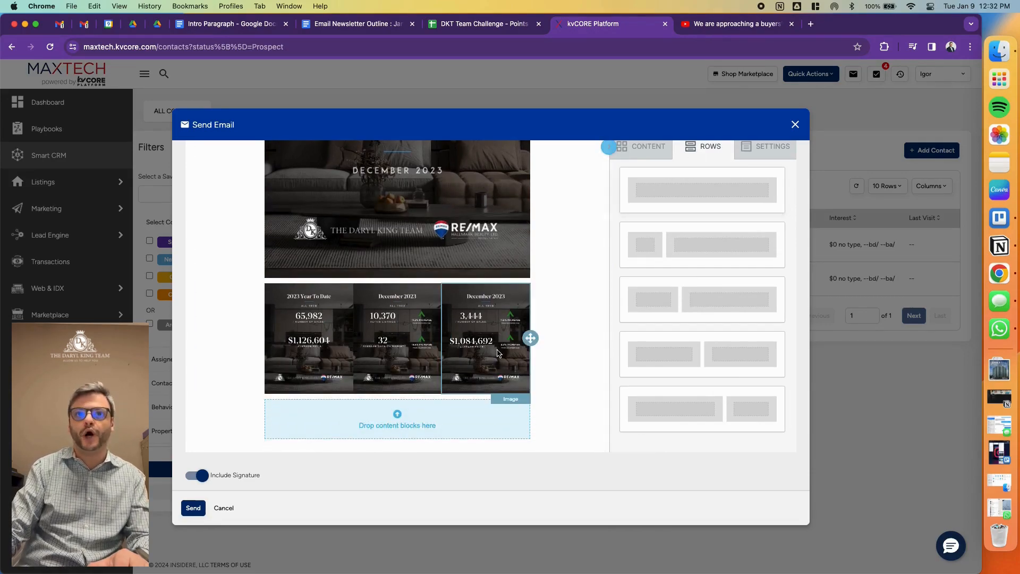
click(645, 146)
drag(762, 351, 444, 417)
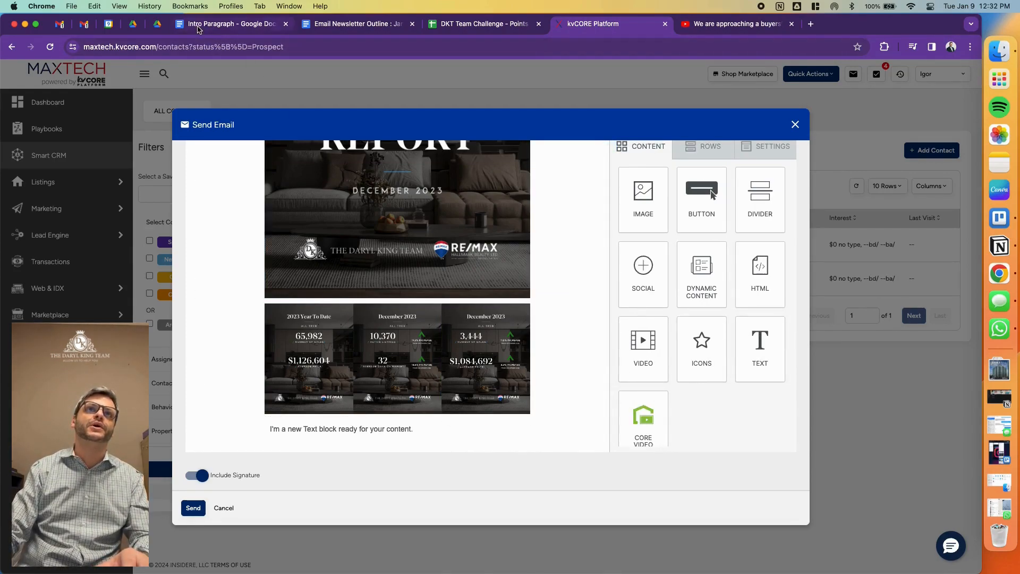
- Find the Market Report insights paragraph in the Email Newsletter Outline : January 2024 document and copy it
click(159, 24)
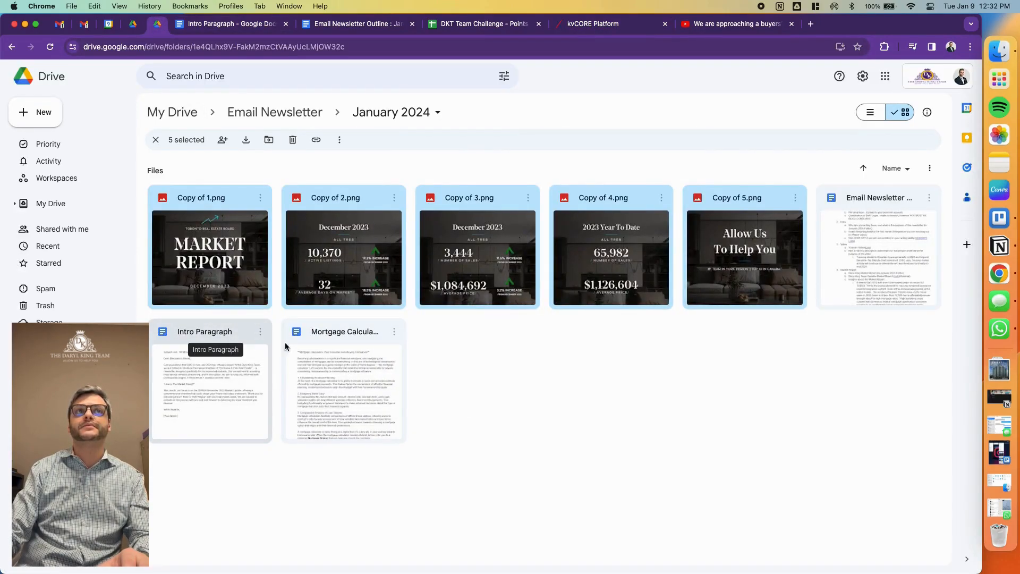
click(245, 22)
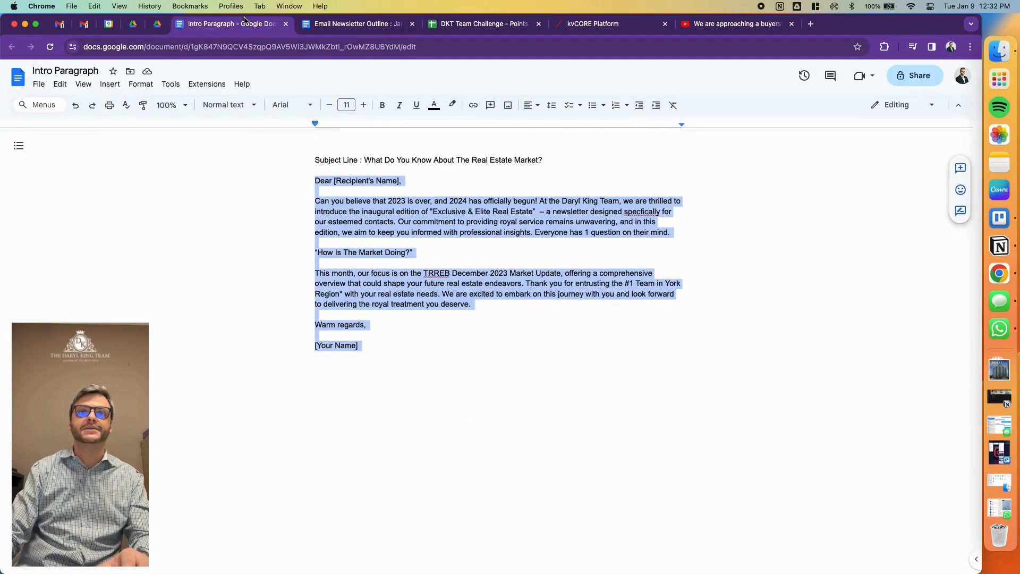
click(369, 21)
click(417, 365)
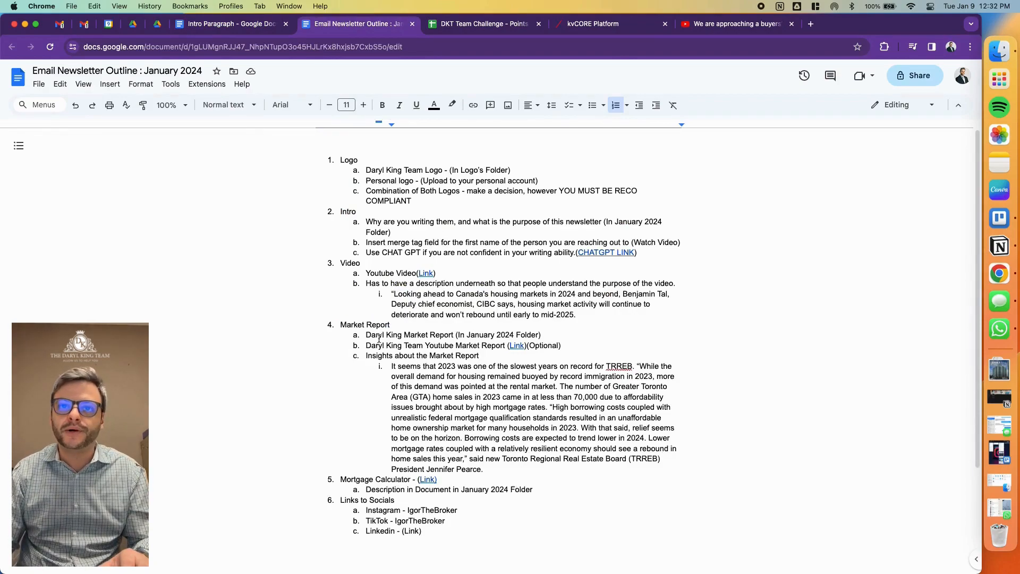
click(552, 328)
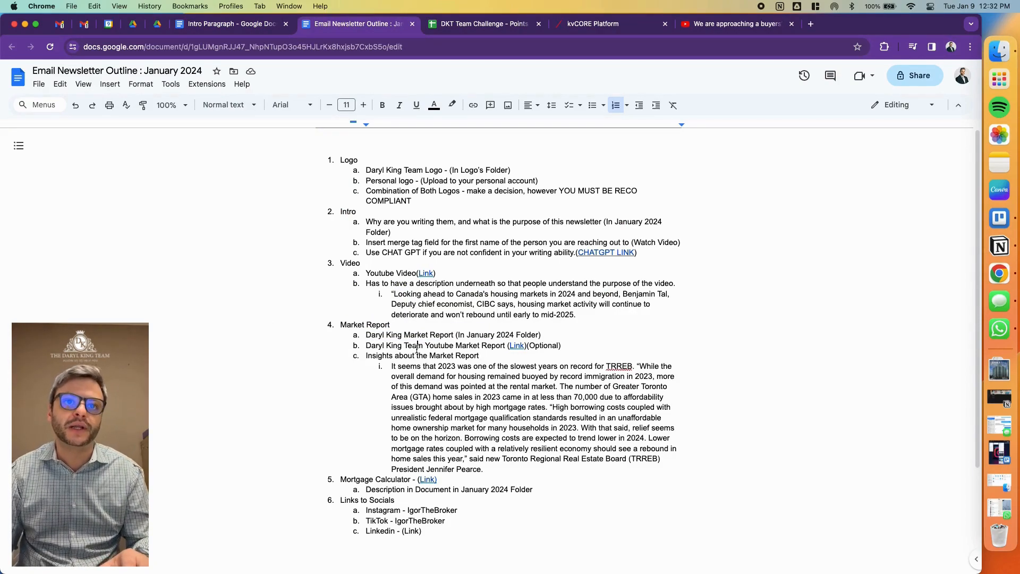
drag(399, 366, 557, 465)
key(super+c)
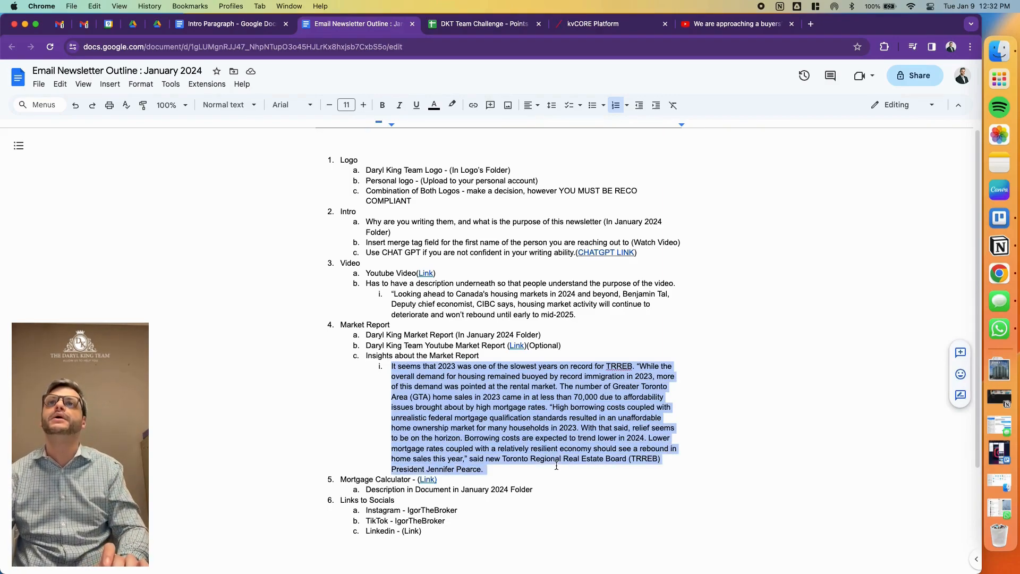
- Replace the new text block's placeholder in kvCORE with the copied insights and start a new paragraph at "With that said"
click(628, 28)
click(302, 431)
key(super+a)
key(super+v)
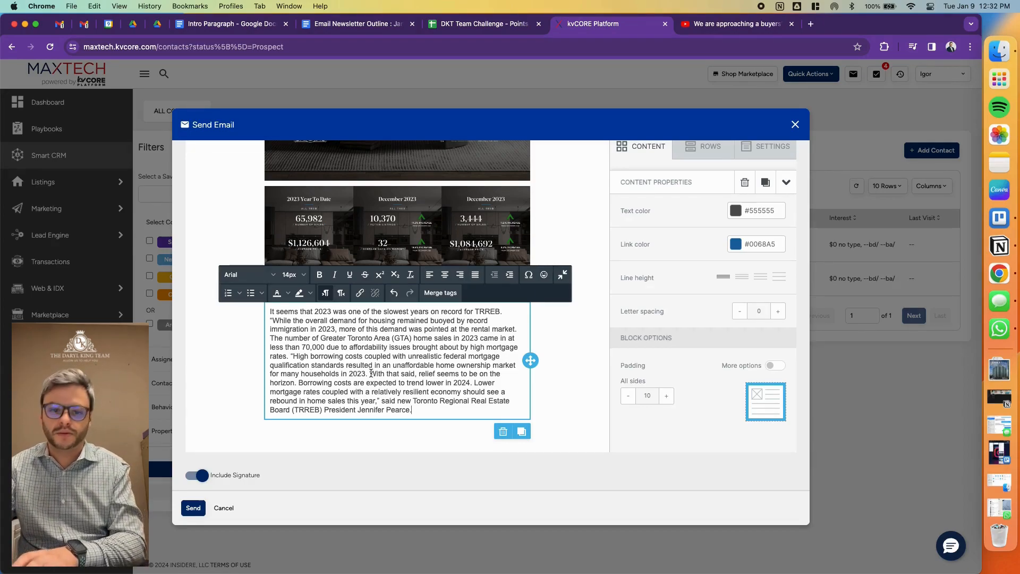
key(Return)
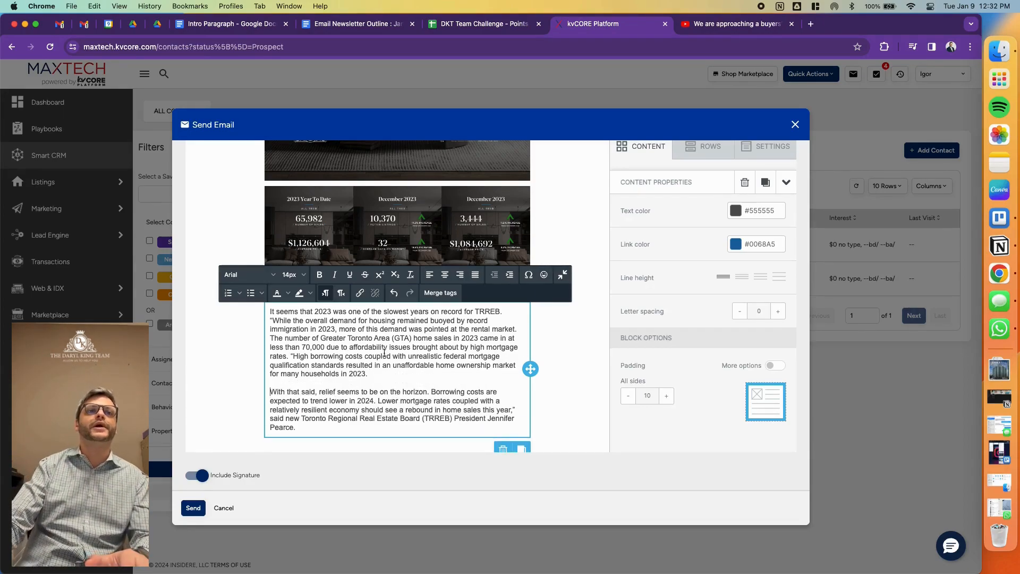
- Add the heading "What Does TRREB Say About the Toronto Real Estate Market" above the insights, separated by a blank line
click(285, 314)
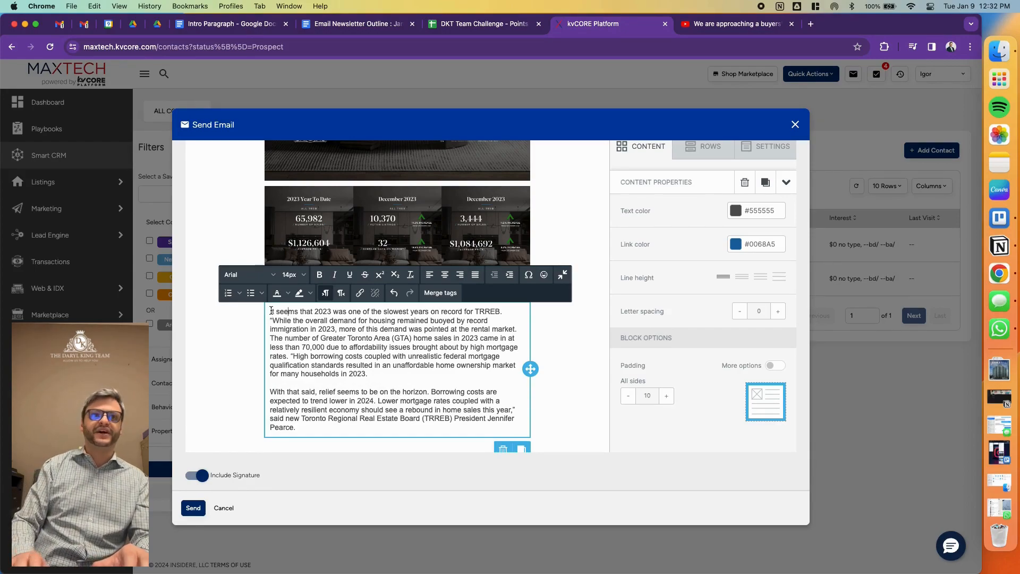
key(Return)
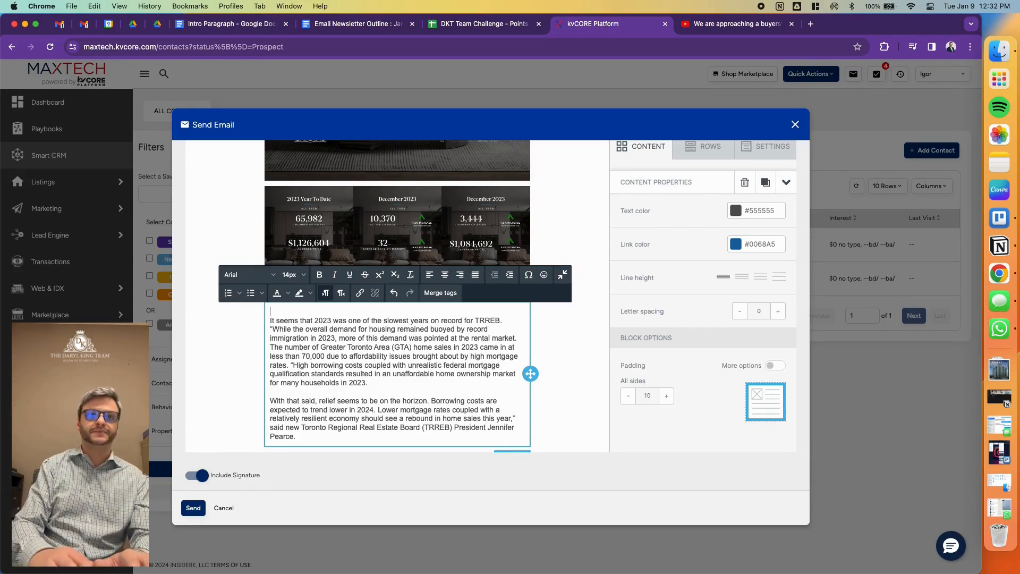
key(Return)
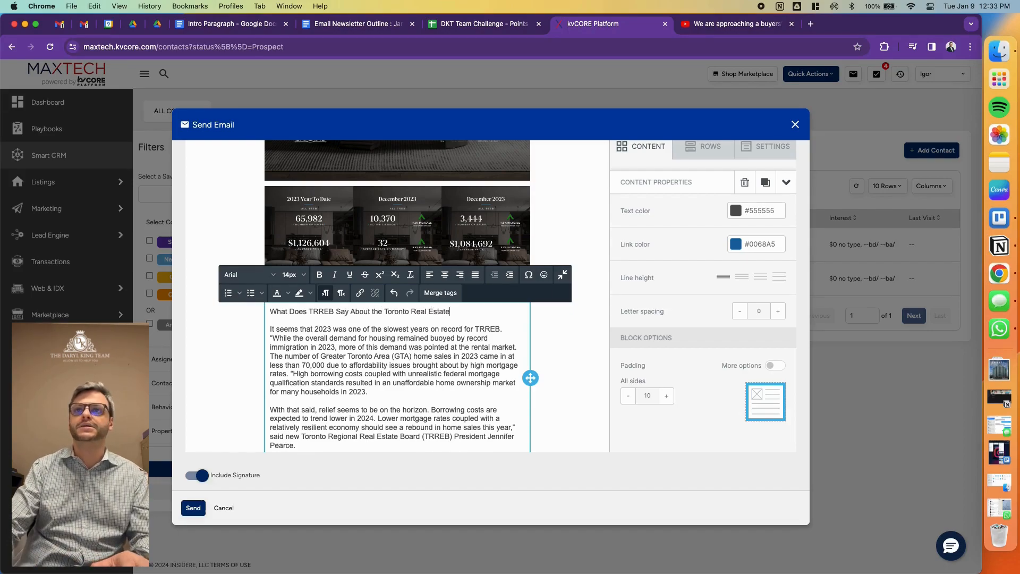
- Center and bold the TRREB heading and end it with a question mark
drag(476, 312, 275, 314)
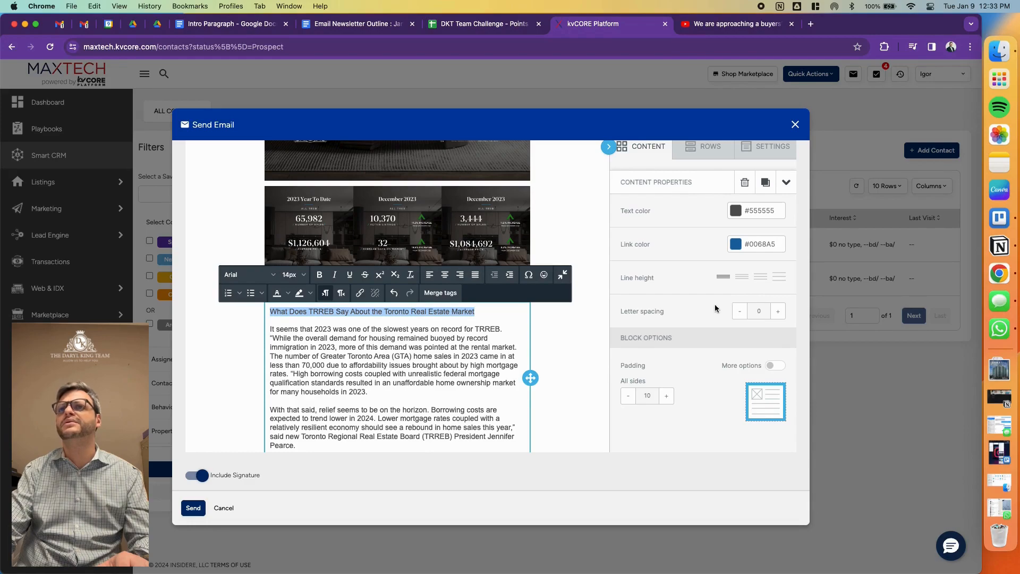
scroll(716, 304, up, 5)
scroll(707, 301, down, 3)
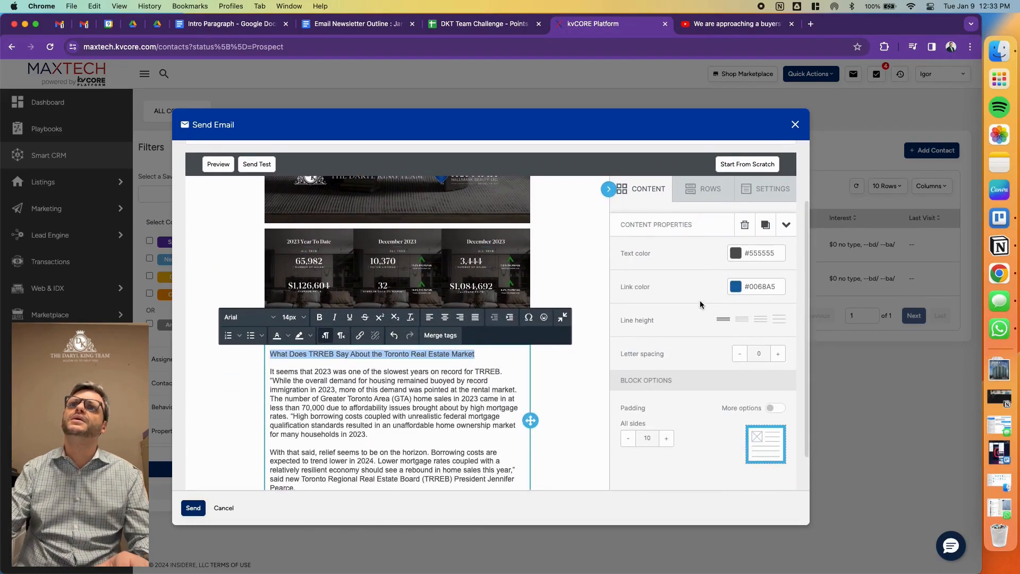
click(787, 226)
click(465, 355)
double_click(465, 355)
triple_click(418, 354)
click(445, 316)
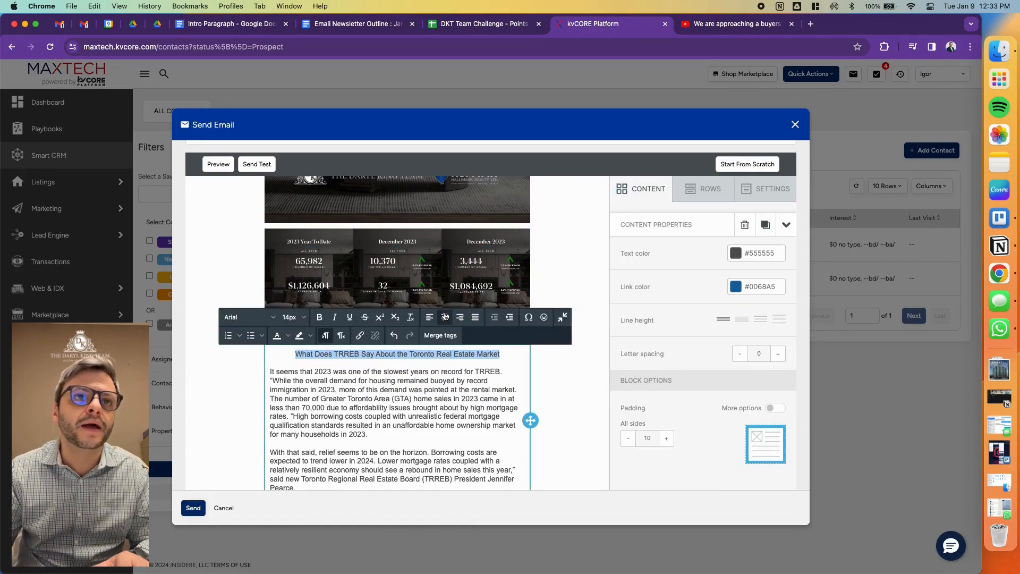
click(319, 317)
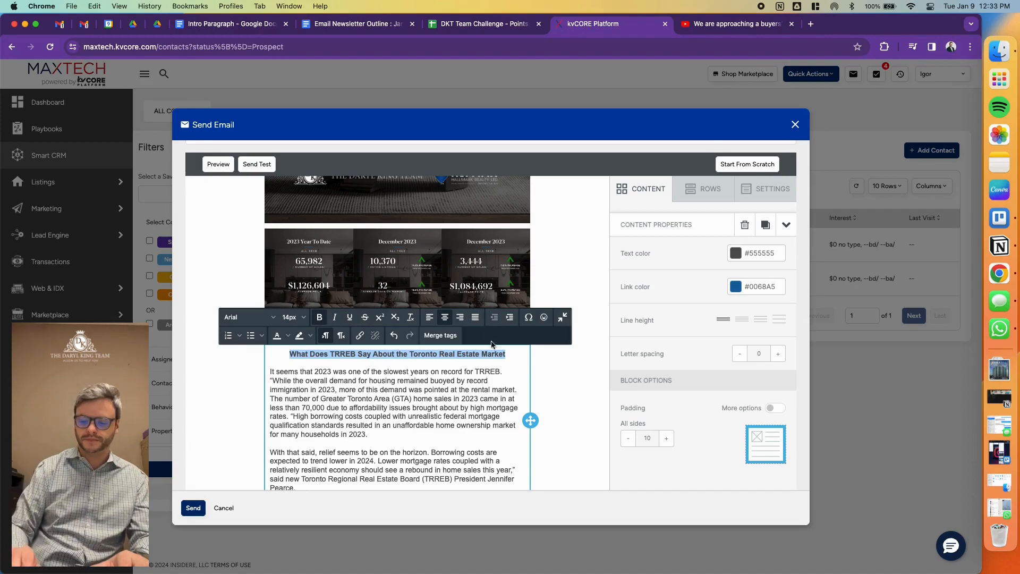
click(509, 352)
text(?)
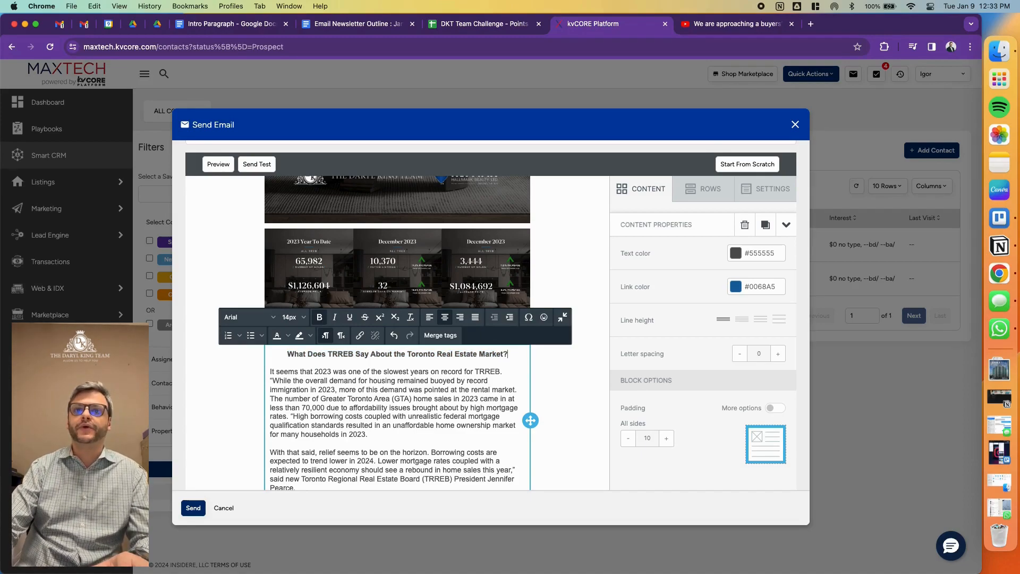
- Review the assembled newsletter from the logo and intro letter down through the video and market report
scroll(604, 353, down, 1)
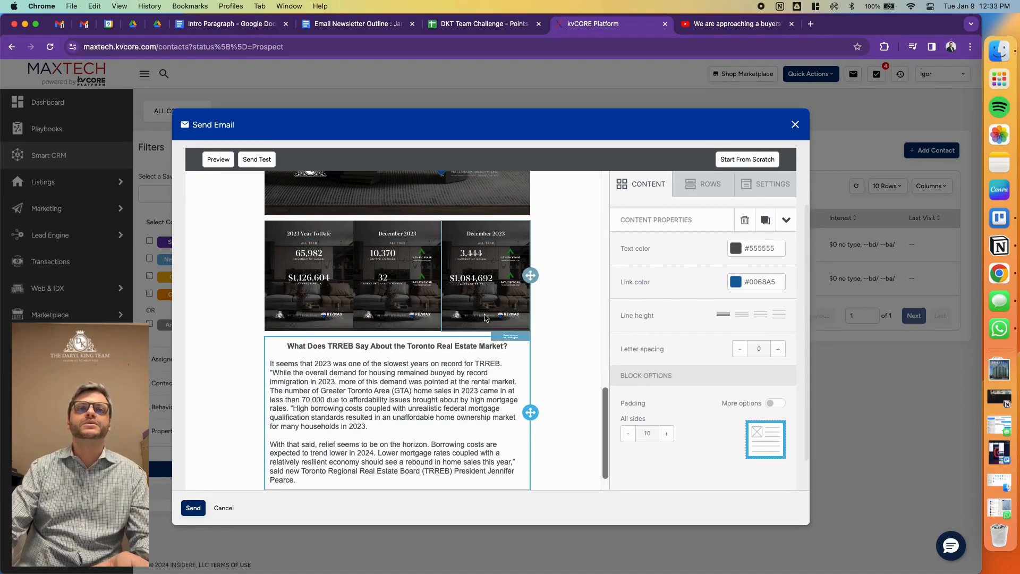
scroll(466, 323, up, 10)
scroll(465, 319, up, 5)
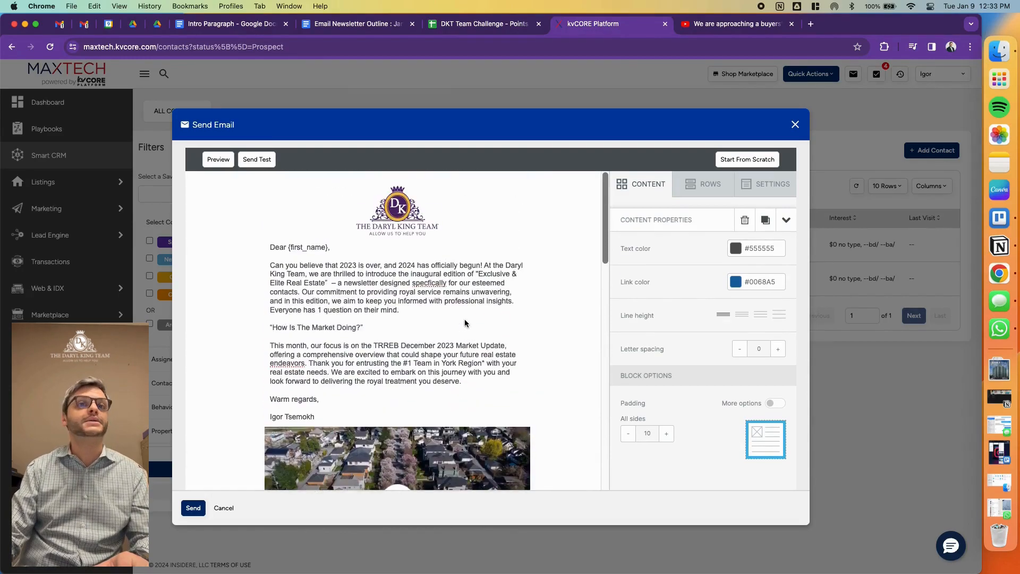
scroll(457, 325, down, 6)
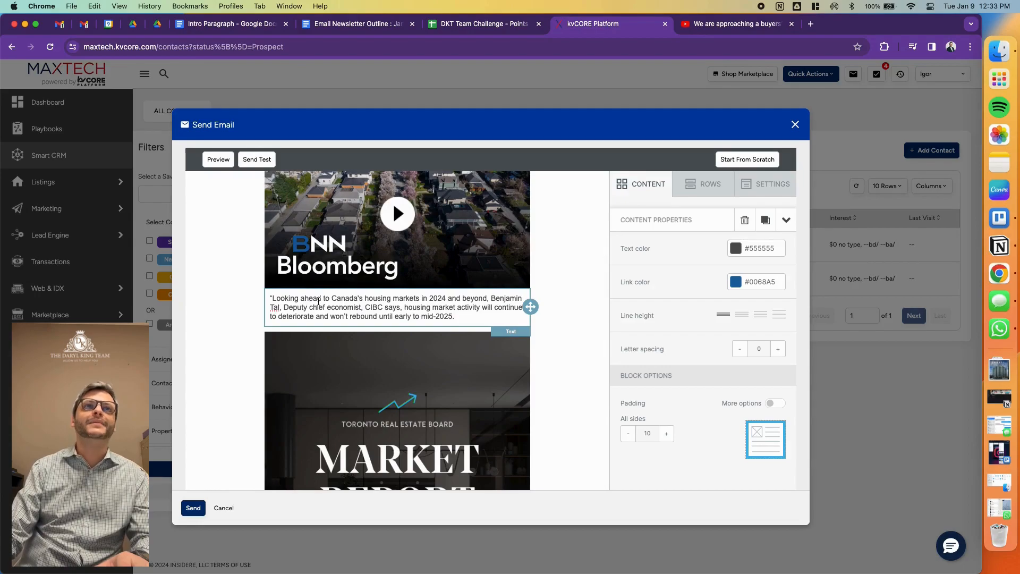
- Check the remaining items in the January 2024 newsletter outline and add an empty video block below the TRREB insights in kvCORE
scroll(319, 301, down, 10)
click(324, 23)
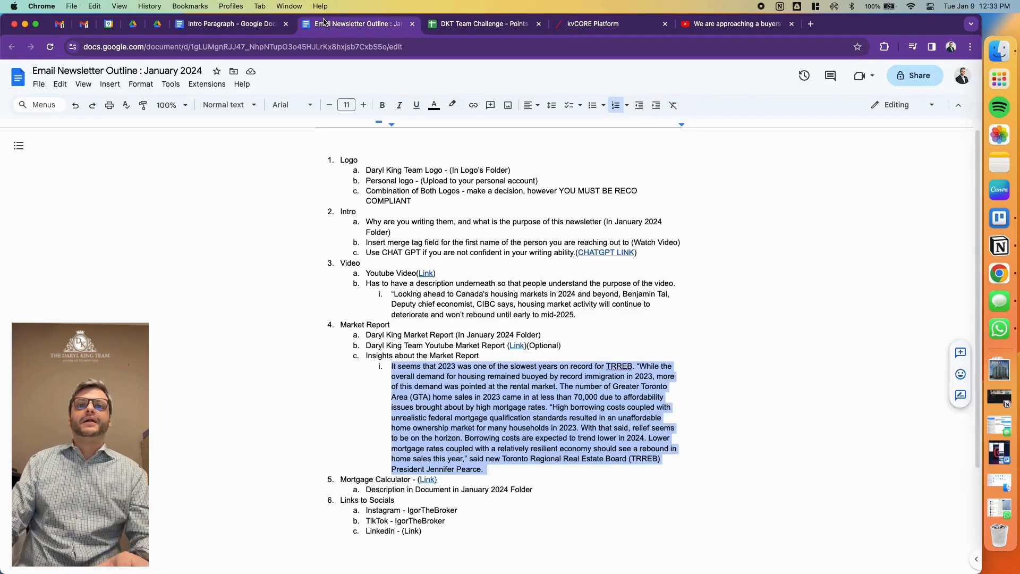
scroll(446, 388, down, 5)
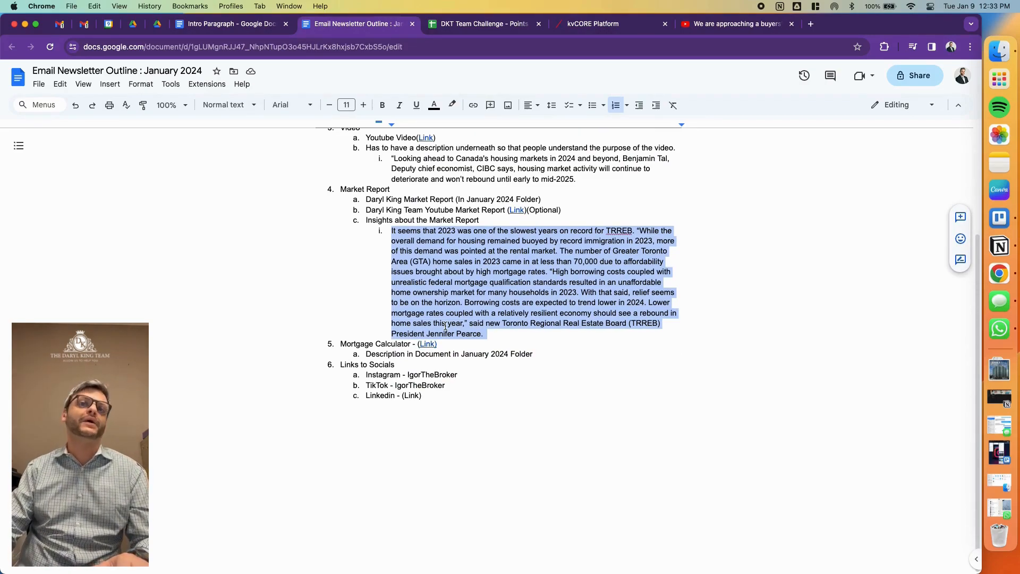
click(597, 23)
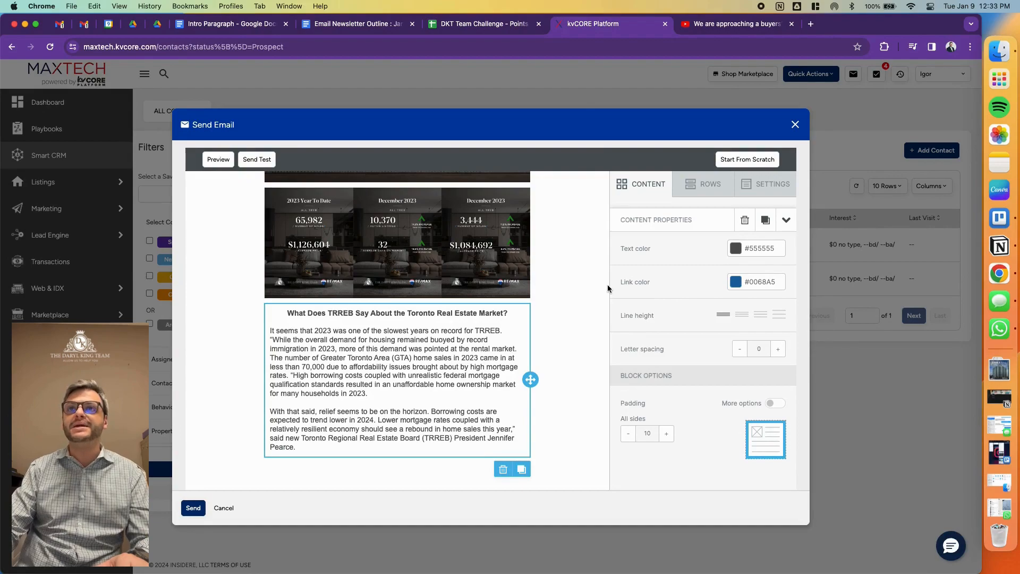
scroll(606, 303, down, 2)
click(710, 152)
click(661, 150)
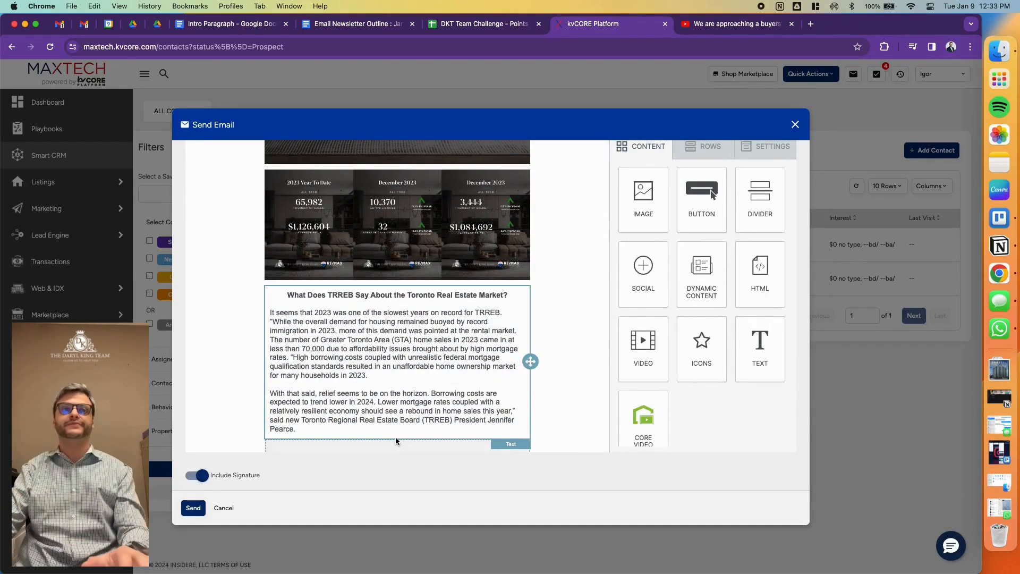
scroll(417, 438, down, 4)
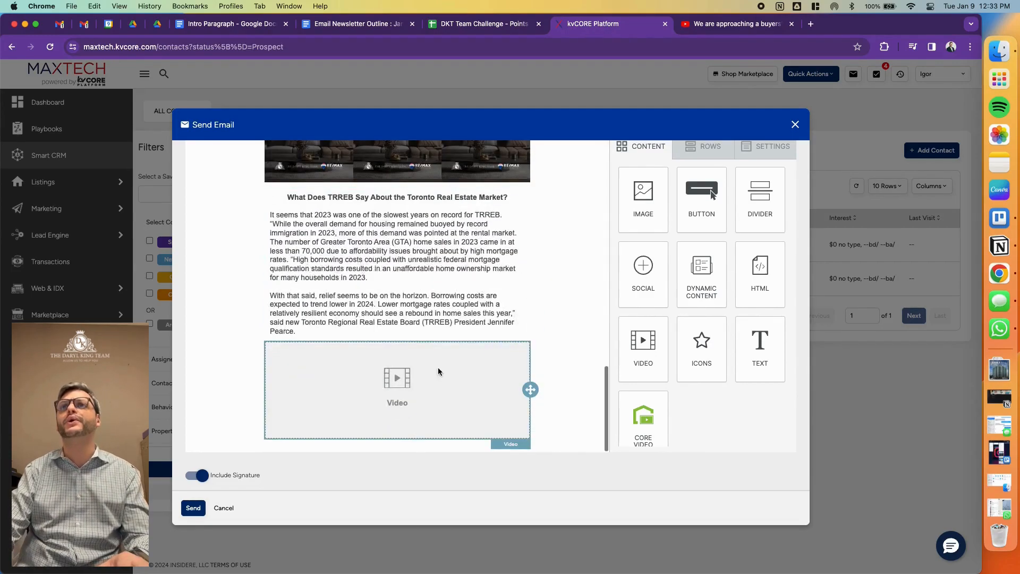
- Search YouTube for "daryl king" and open The Daryl King Team channel
click(774, 26)
scroll(724, 100, left, 5)
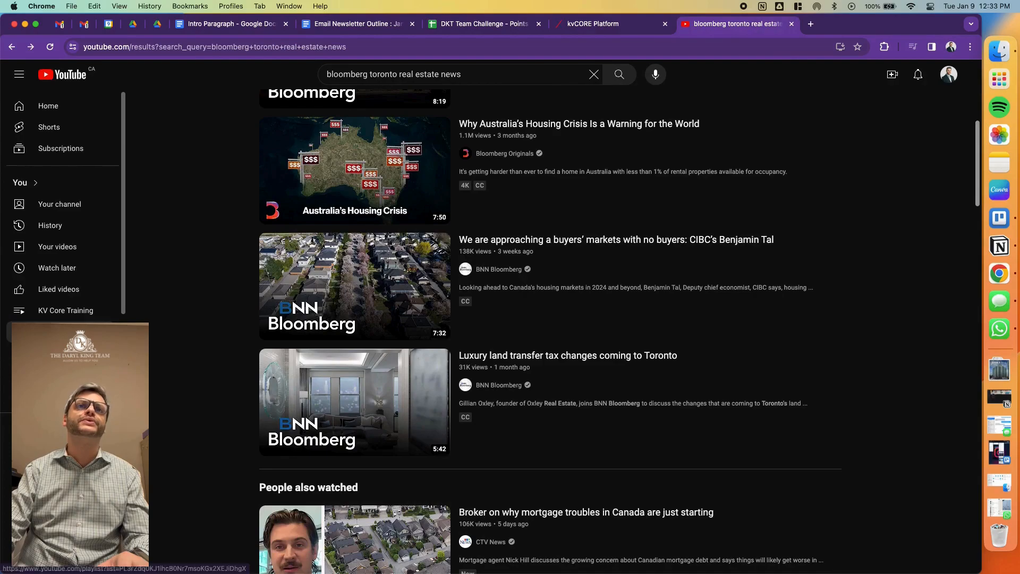
scroll(340, 168, up, 6)
triple_click(376, 74)
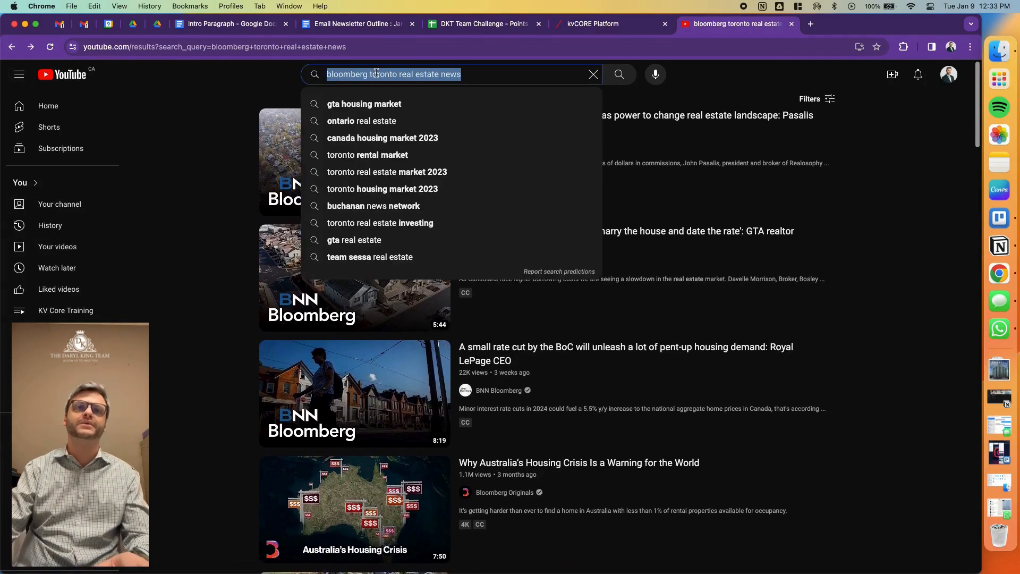
text(daryl king)
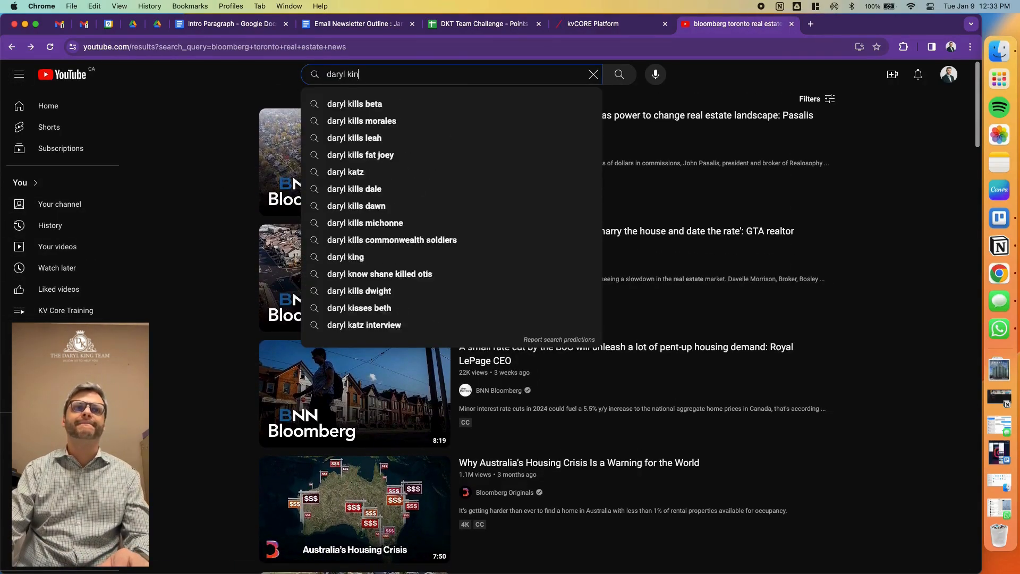
key(Return)
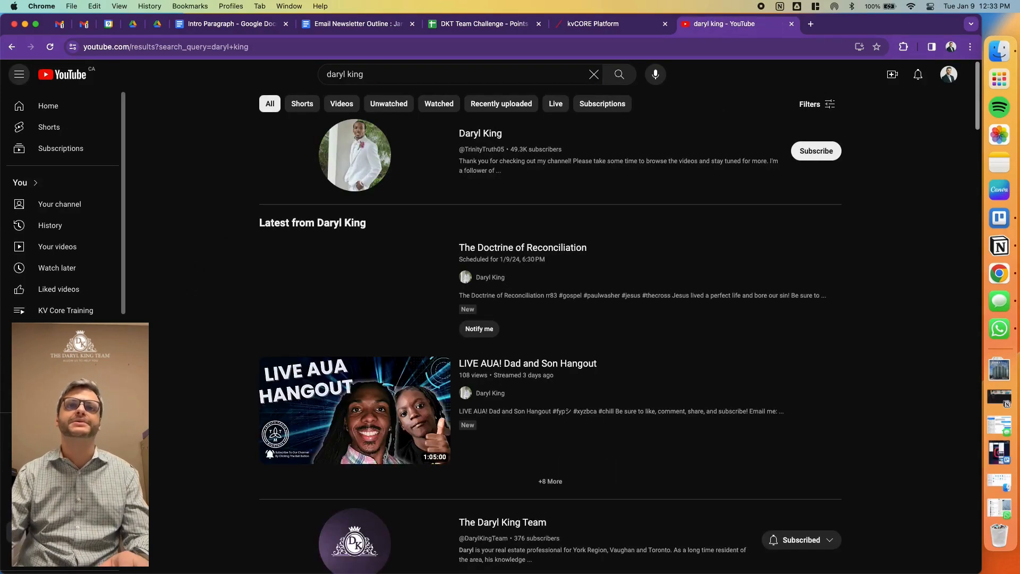
click(502, 523)
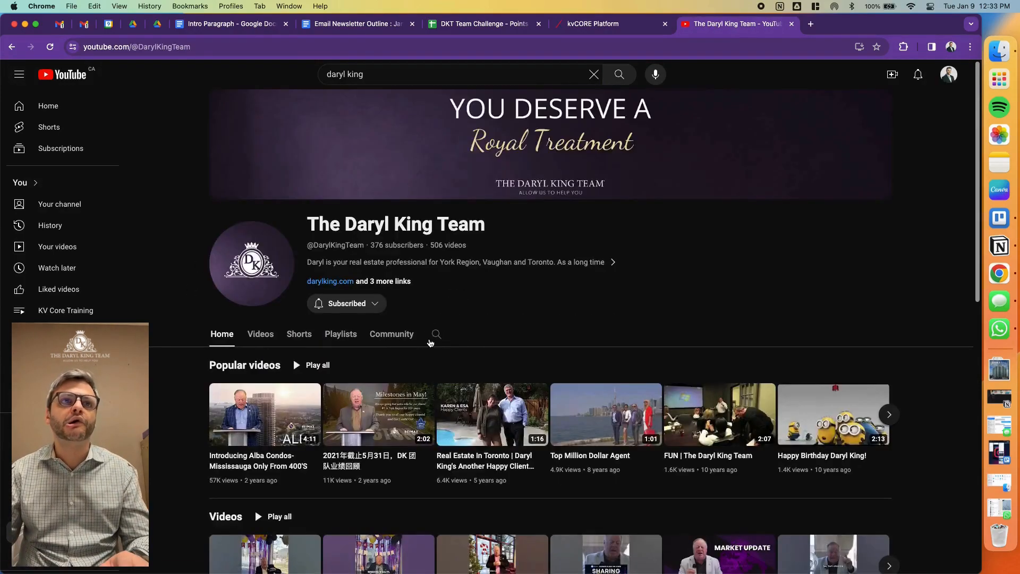
- Open the "Market Report - December 2023" video from the channel's video list and copy its share link
scroll(383, 344, down, 3)
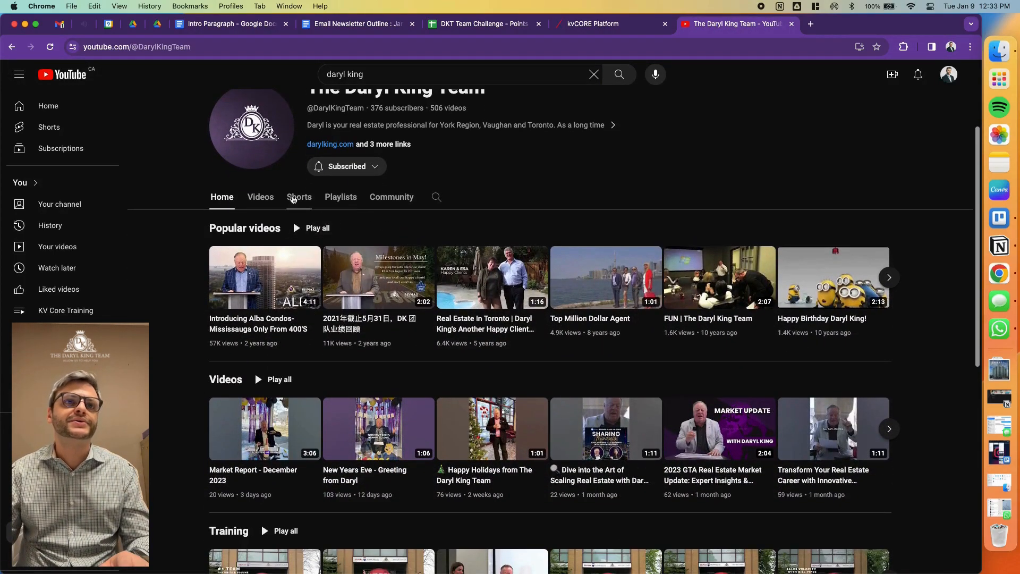
click(258, 197)
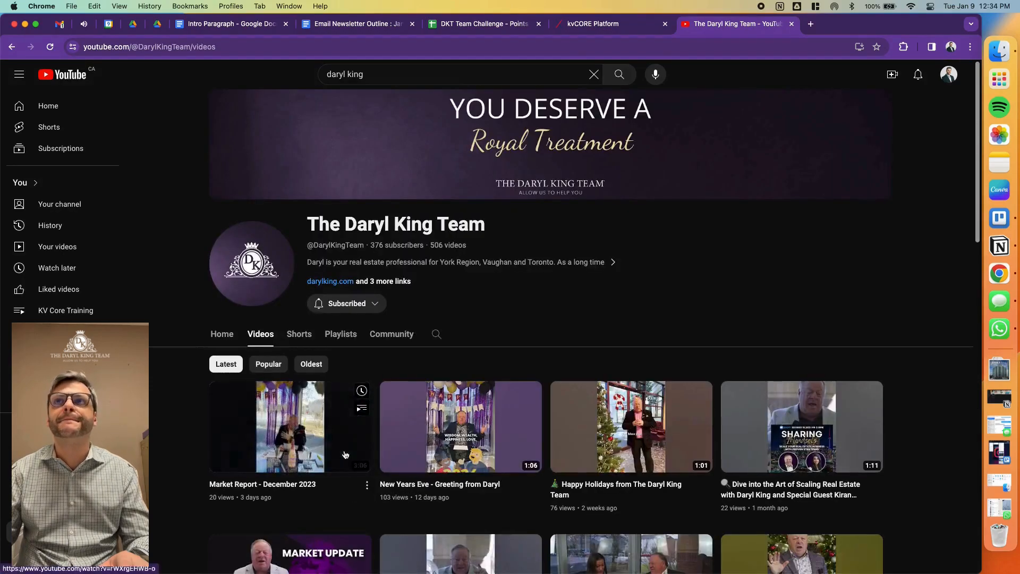
click(343, 453)
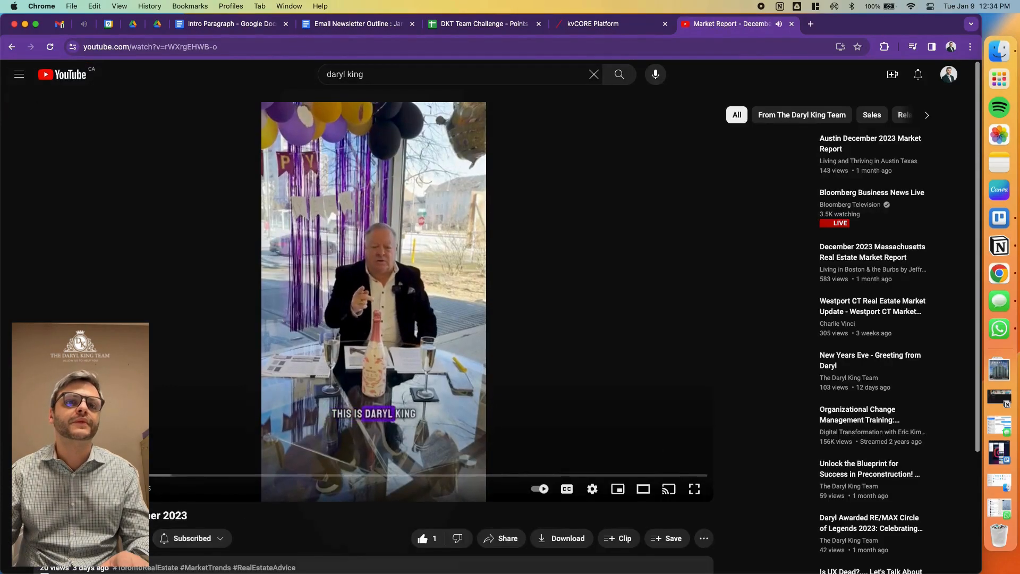
scroll(337, 521, down, 2)
scroll(336, 522, down, 1)
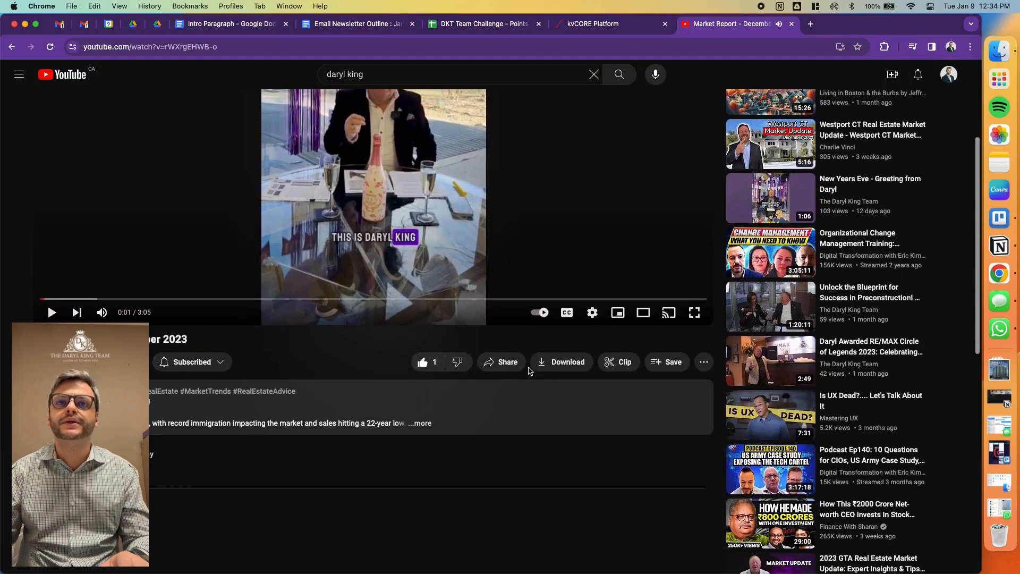
click(504, 363)
click(609, 335)
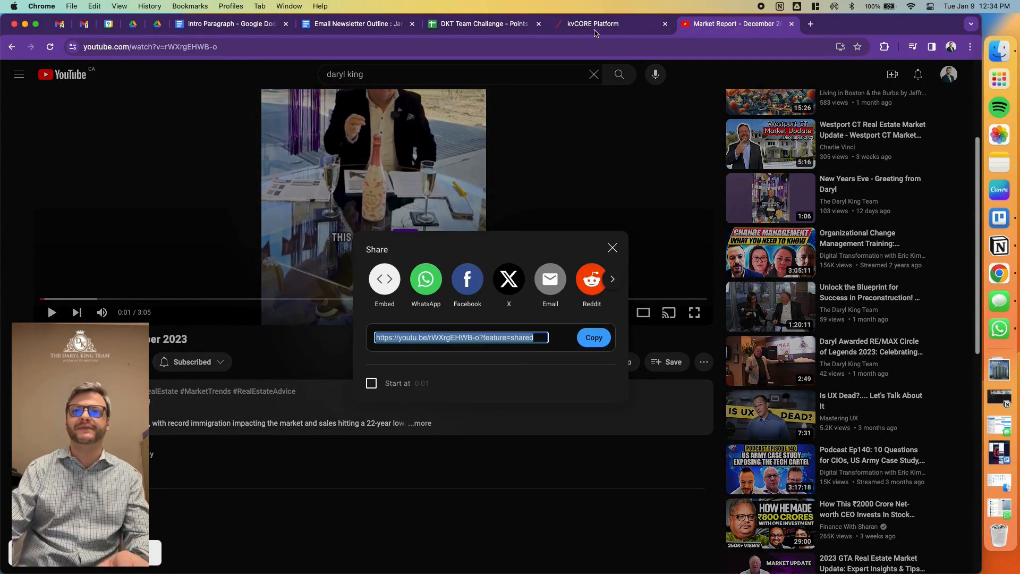
- Paste the copied YouTube link as the URL of the empty video block below the TRREB insights in kvCORE
click(593, 24)
click(518, 381)
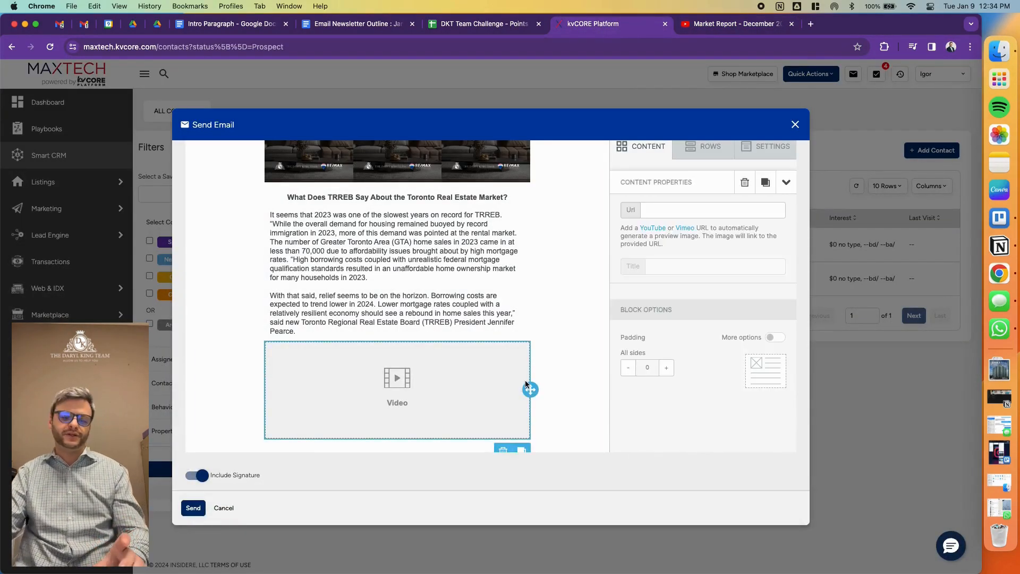
click(681, 211)
key(super+v)
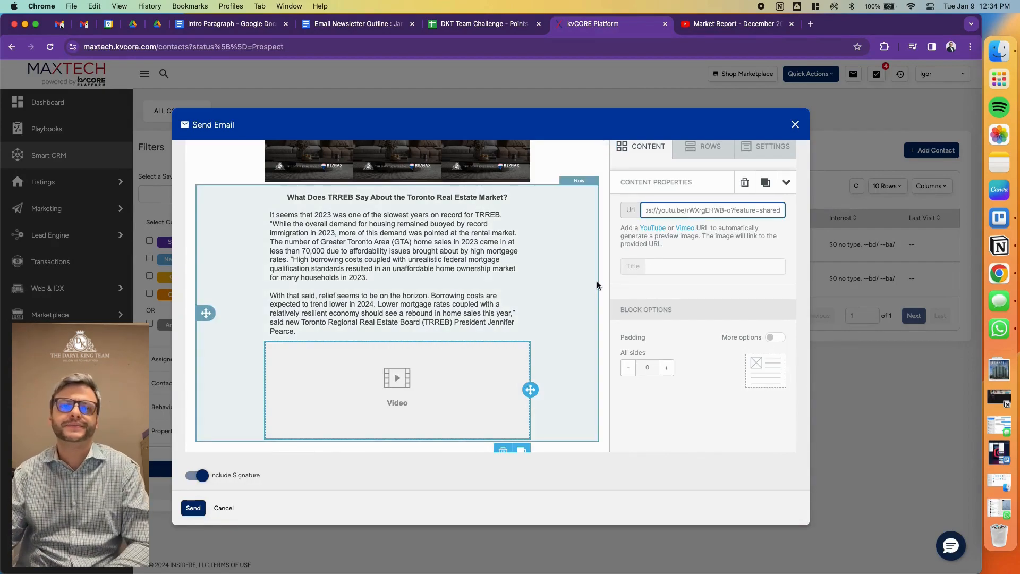
click(602, 275)
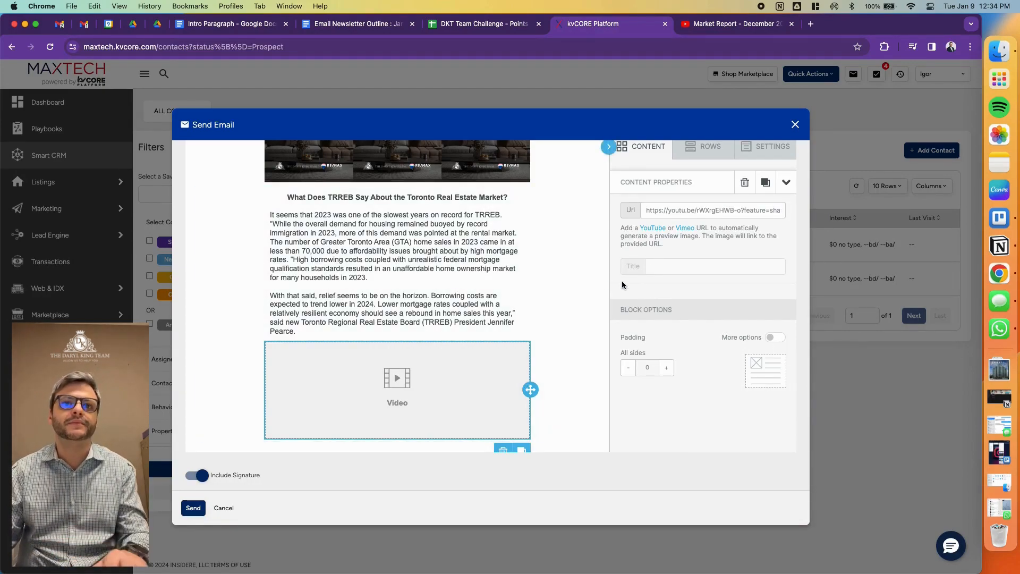
scroll(465, 370, down, 2)
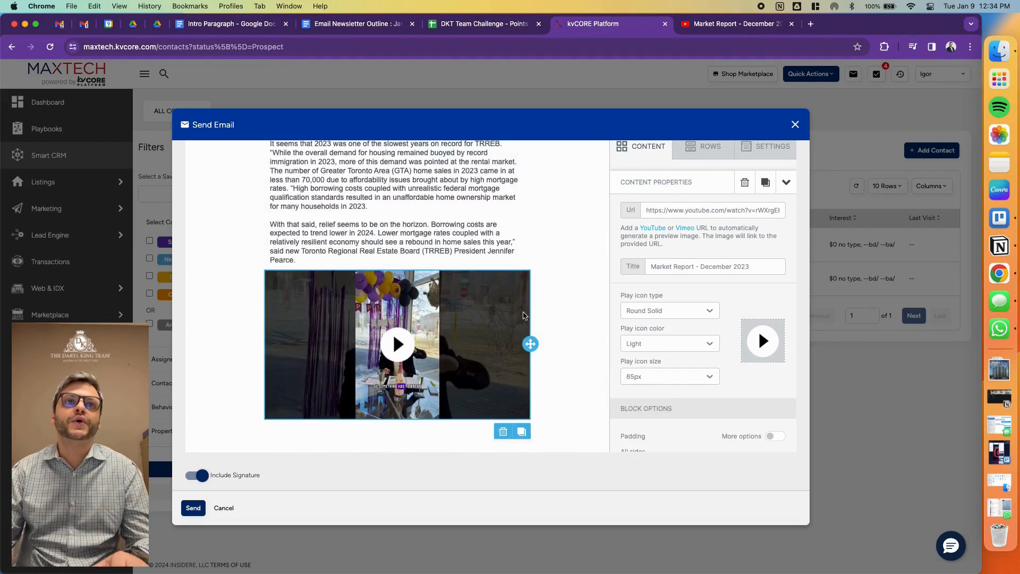
- Review the newsletter's flow from the logo and intro letter down through the market report images, TRREB insights and market report video
click(426, 261)
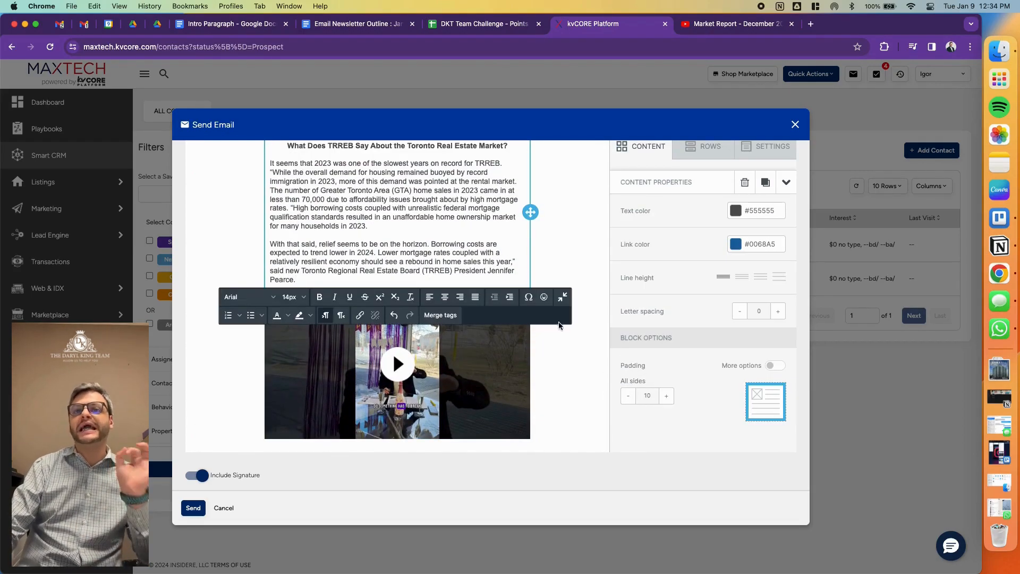
click(601, 305)
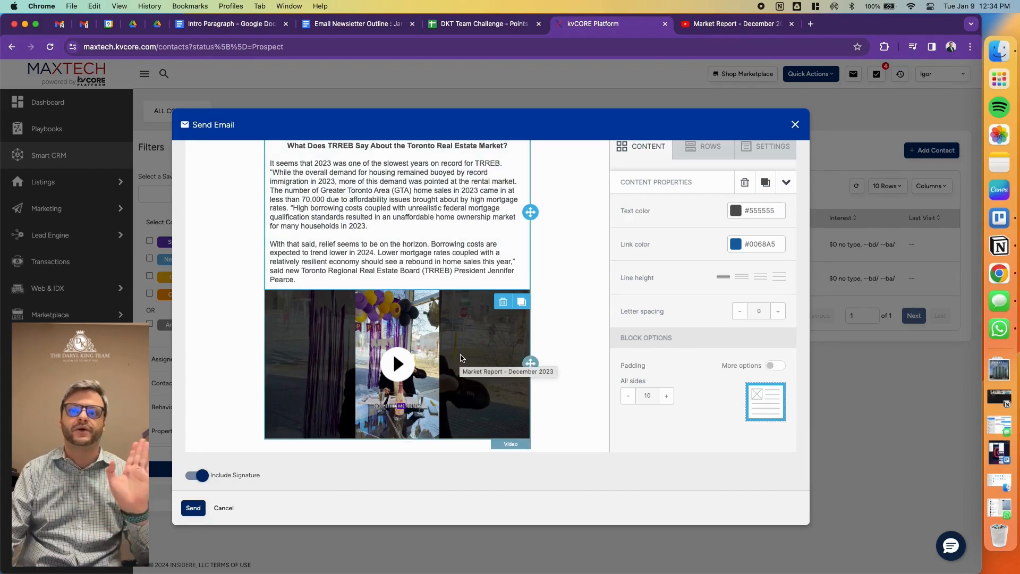
scroll(461, 357, up, 1)
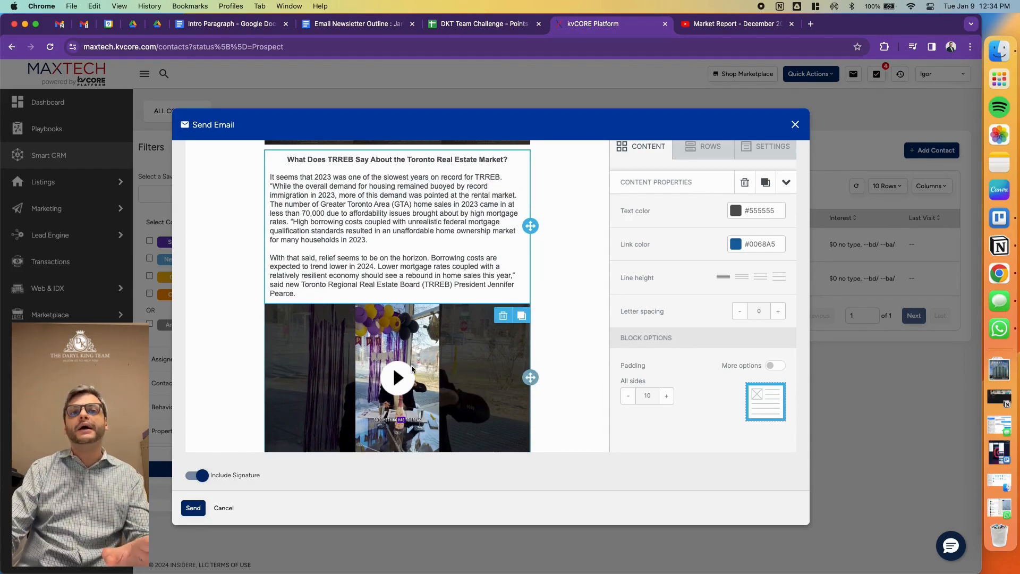
scroll(416, 365, up, 15)
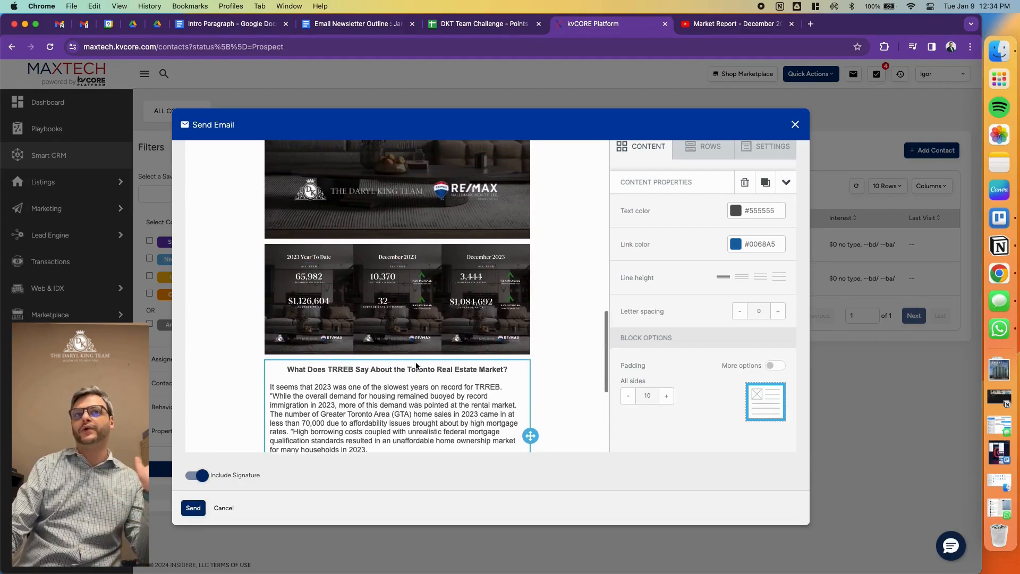
scroll(417, 366, down, 5)
scroll(416, 365, up, 10)
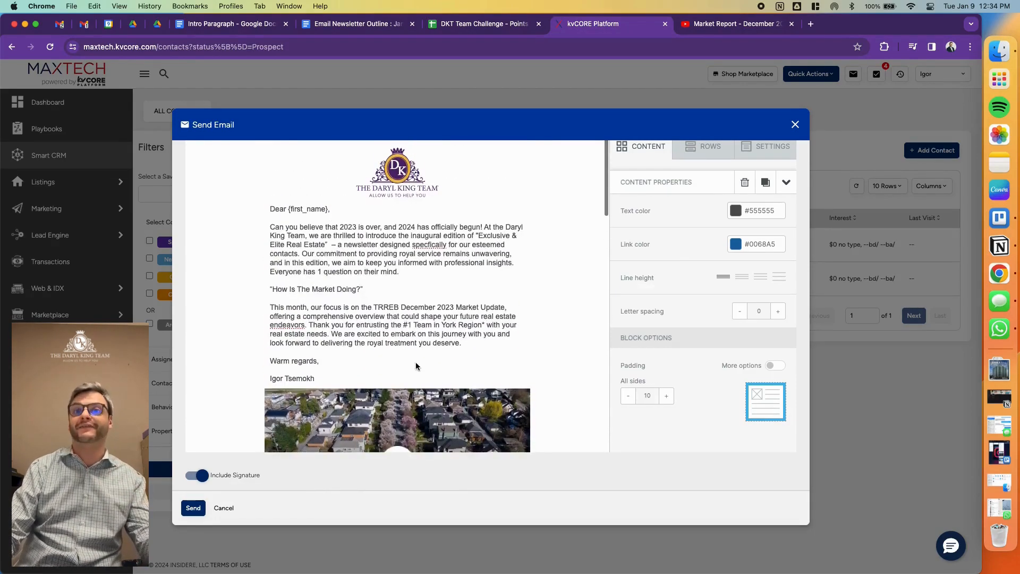
scroll(415, 362, down, 12)
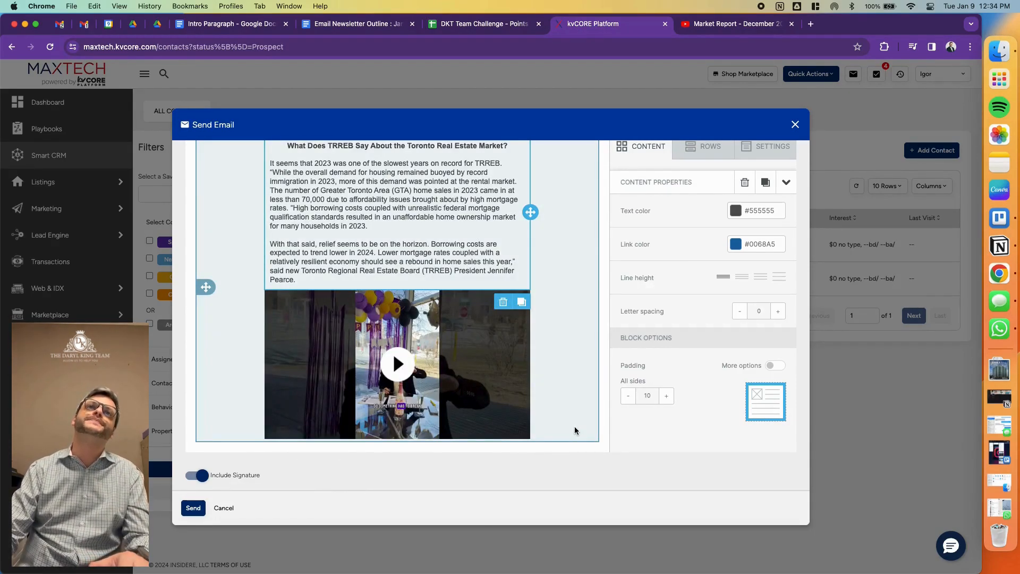
- Find the Mortgage Calculator item and its description note in the newsletter outline, and copy the calculator's link
click(386, 22)
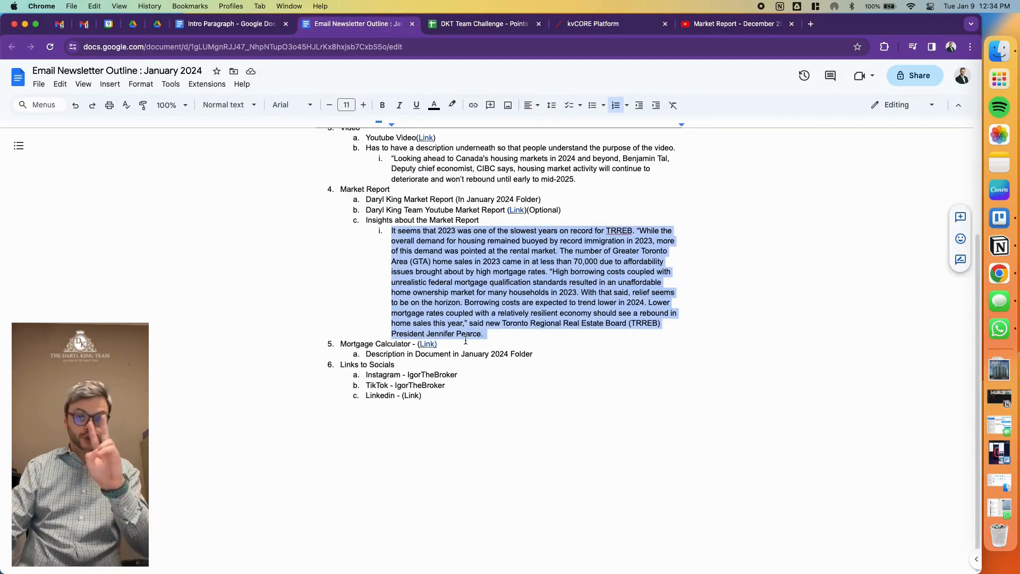
click(360, 349)
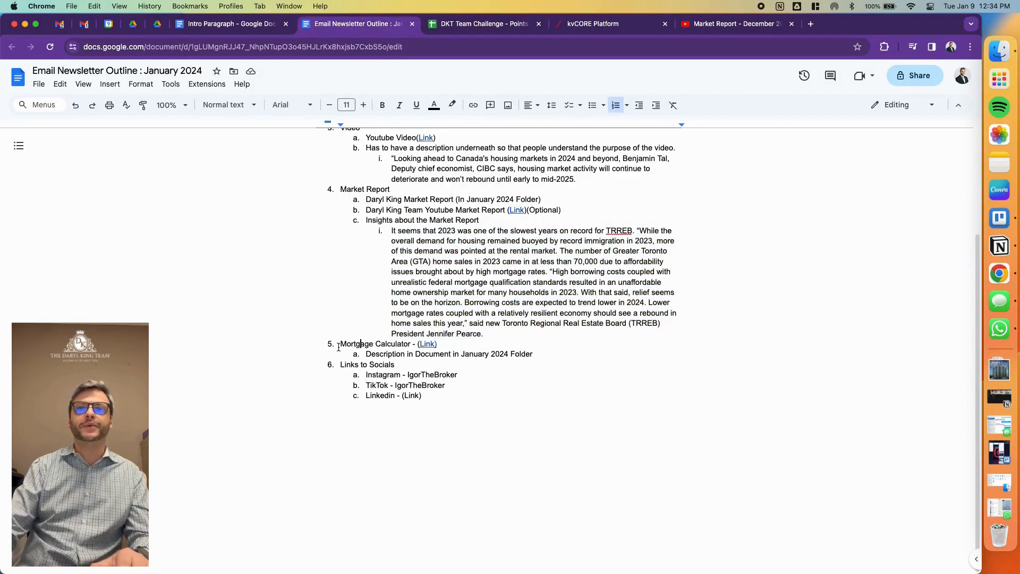
drag(339, 343, 496, 355)
click(520, 355)
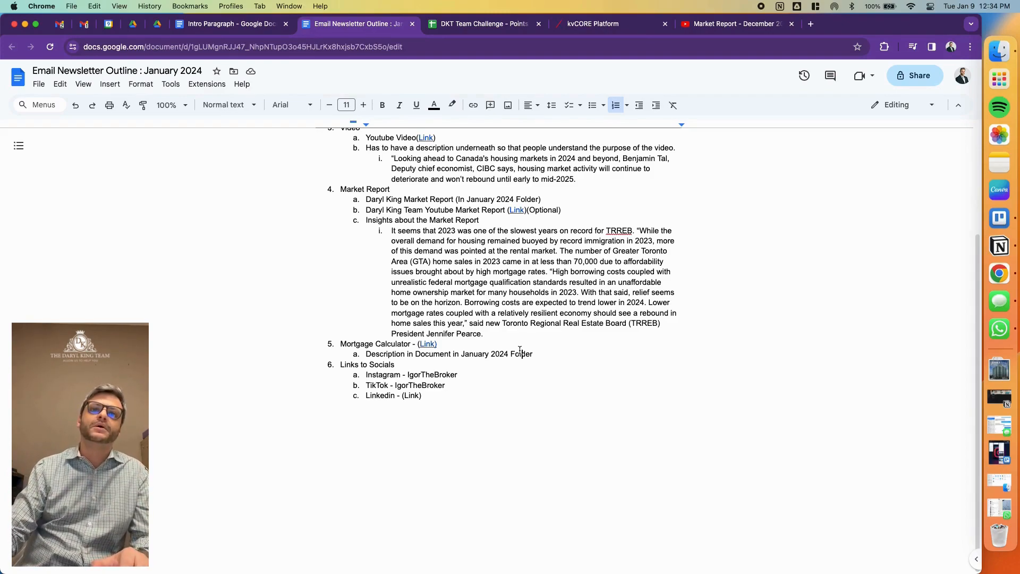
mouse_move(428, 345)
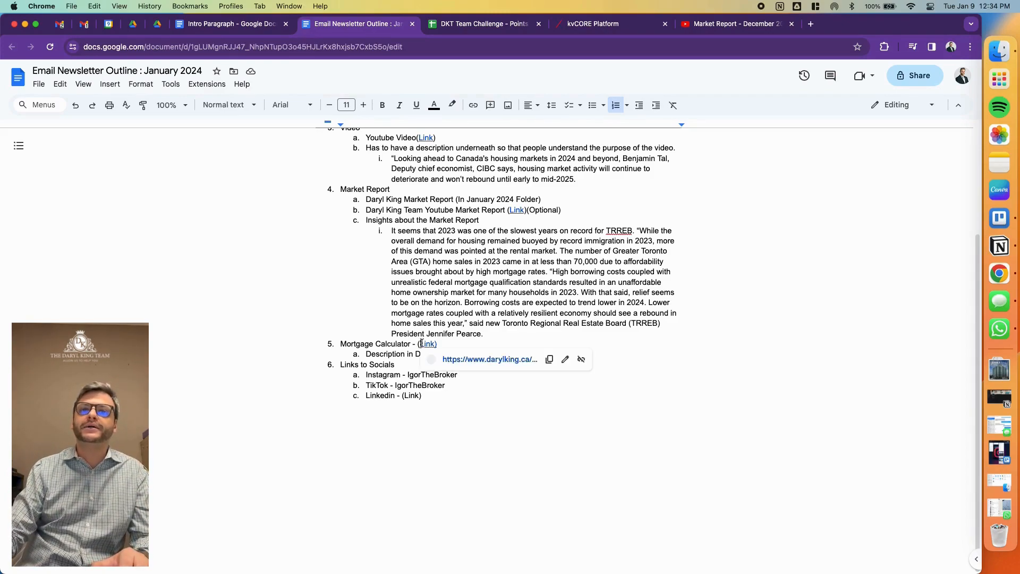
click(548, 361)
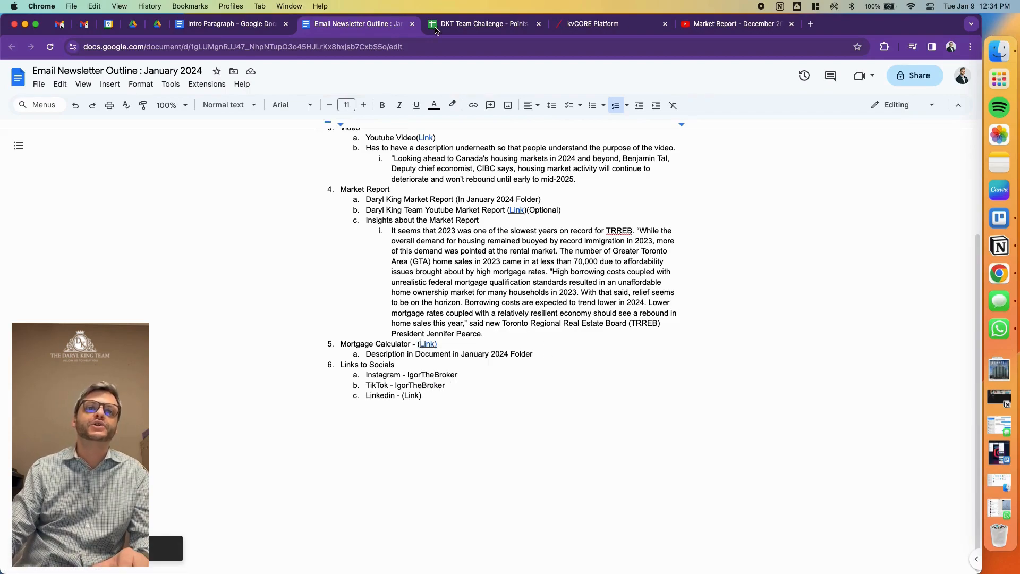
drag(366, 354, 540, 358)
- Add a button block below the December 2023 market report video in the kvCORE newsletter
click(612, 24)
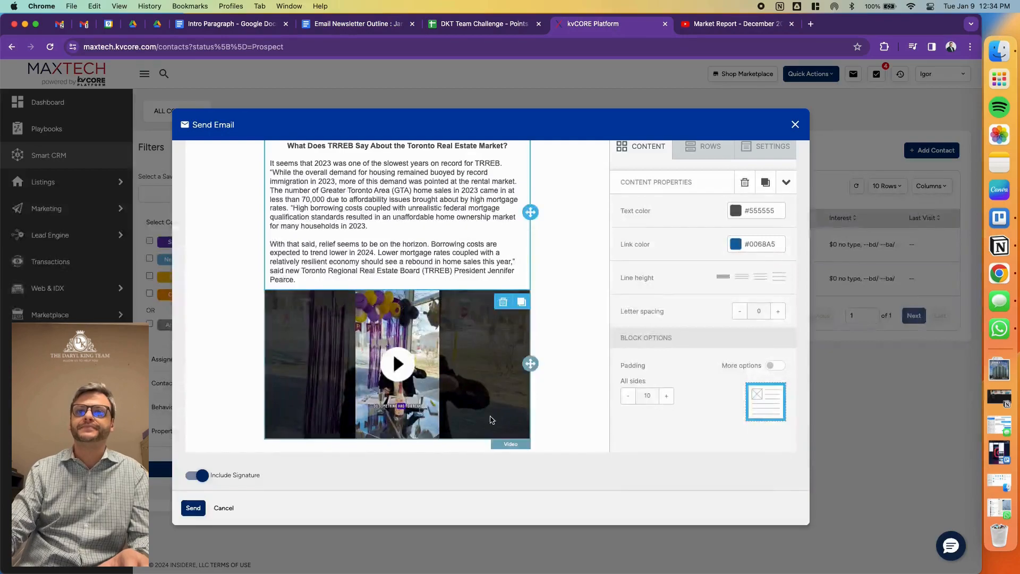
scroll(601, 379, up, 1)
scroll(601, 378, down, 1)
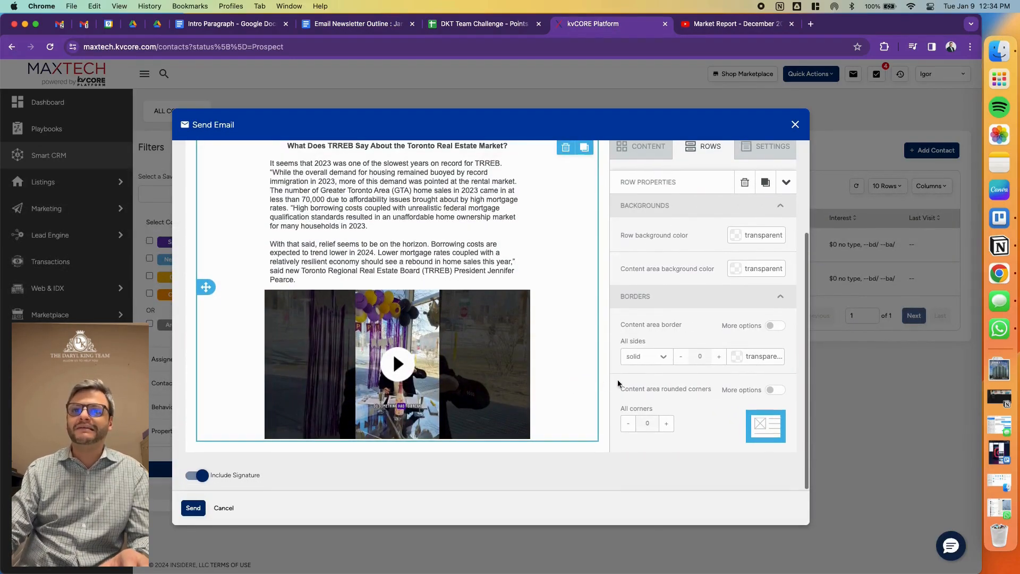
click(647, 150)
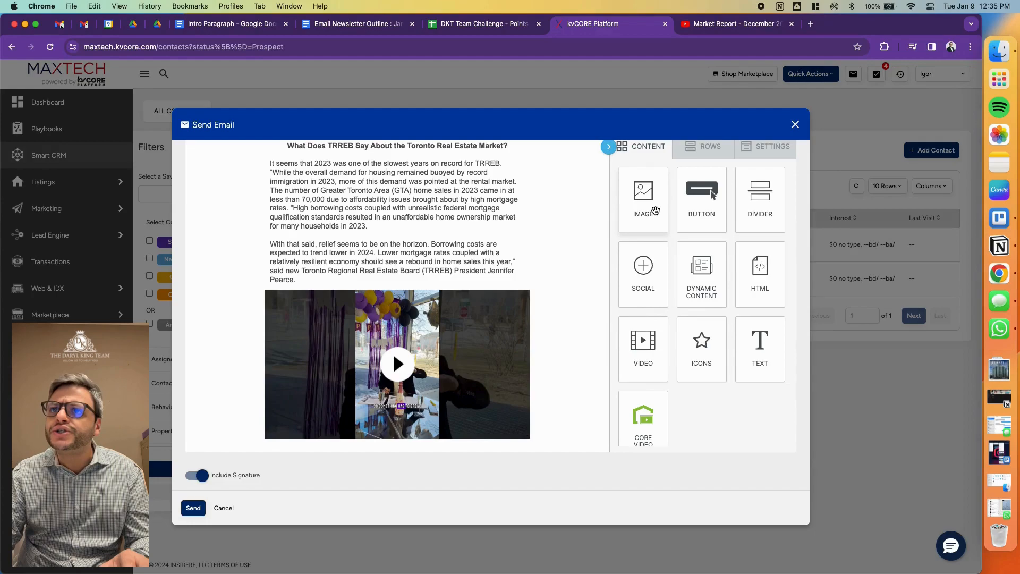
scroll(616, 287, up, 2)
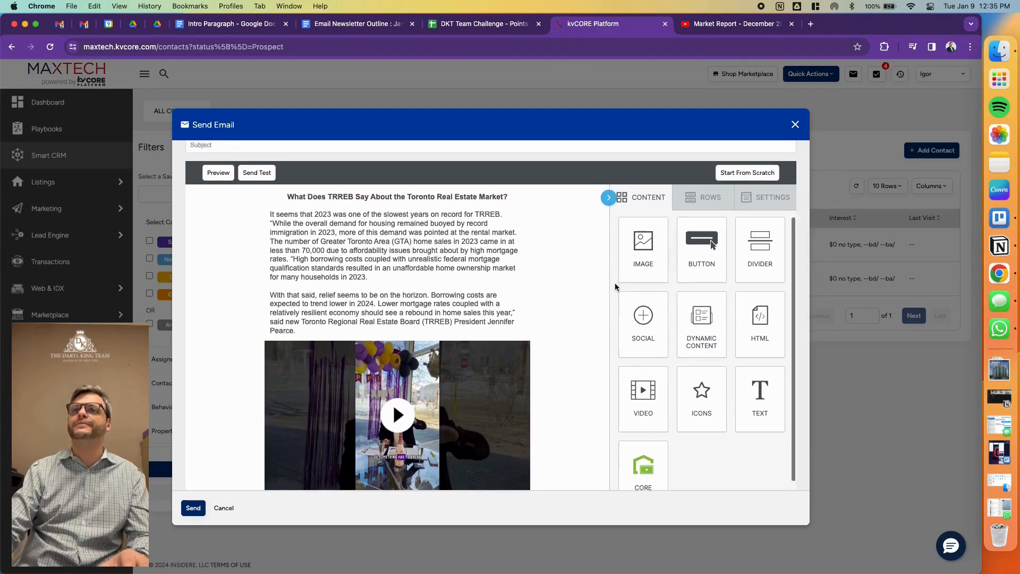
scroll(616, 287, down, 1)
scroll(599, 268, down, 2)
drag(701, 185, 405, 439)
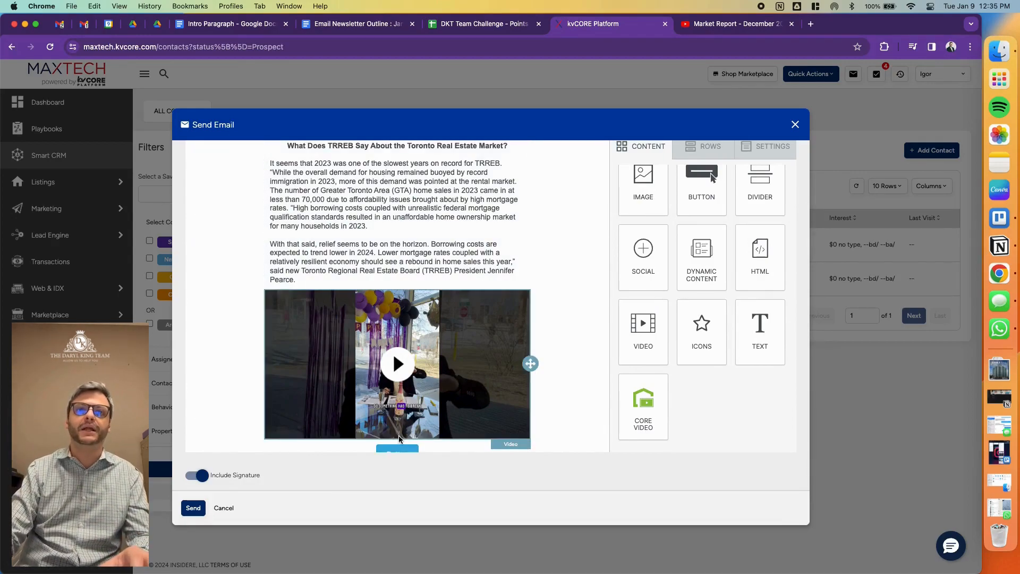
- Set the new button's web page URL to the copied mortgage calculator link from darylking.ca
click(407, 424)
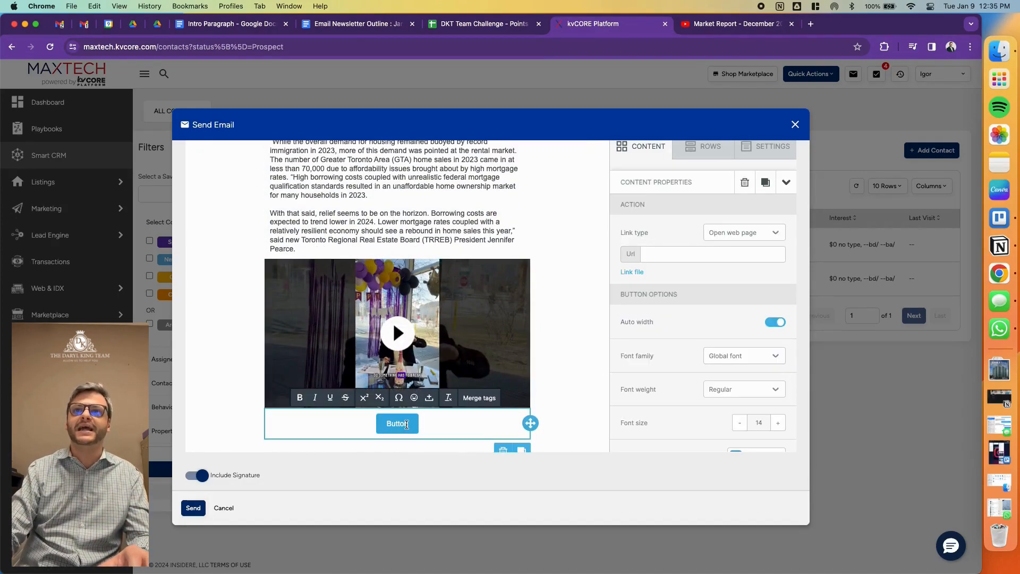
click(651, 254)
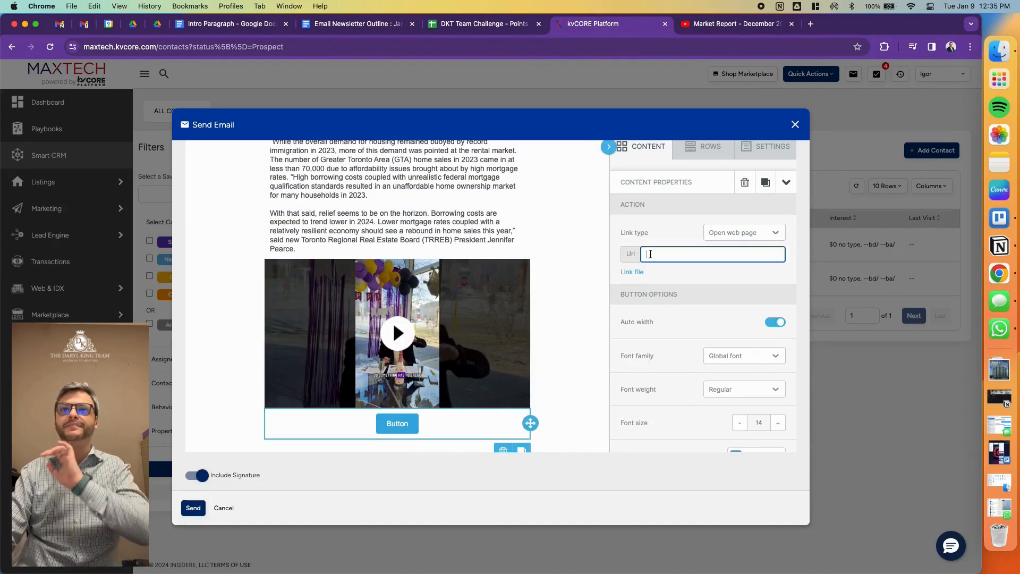
key(super+v)
click(668, 243)
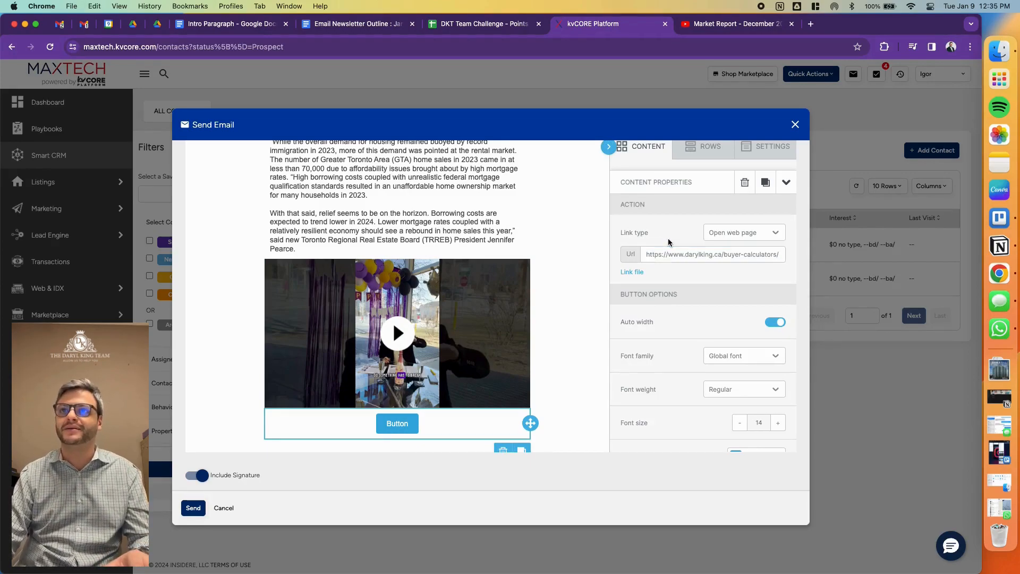
scroll(697, 303, up, 3)
scroll(700, 314, down, 8)
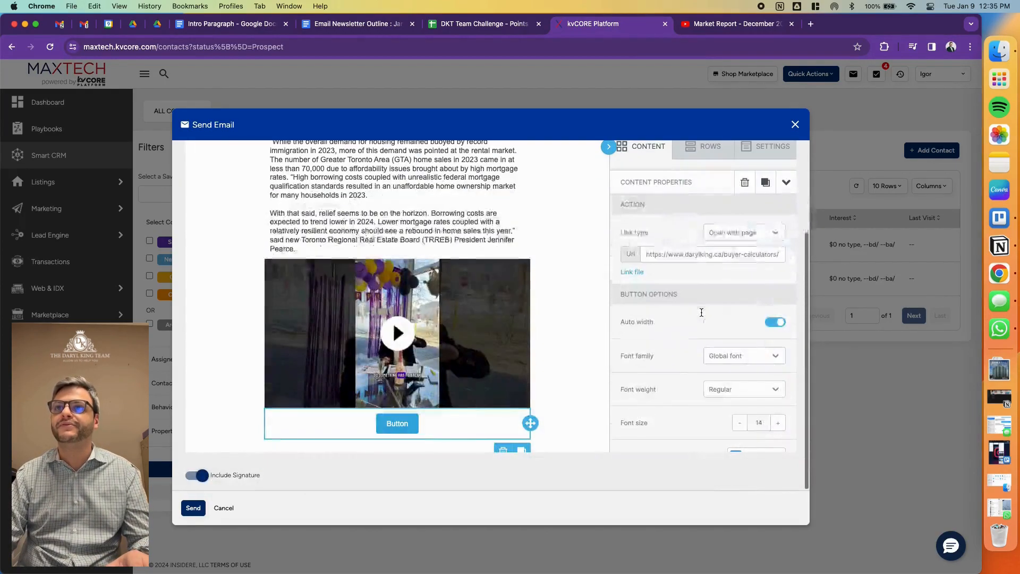
scroll(715, 285, down, 5)
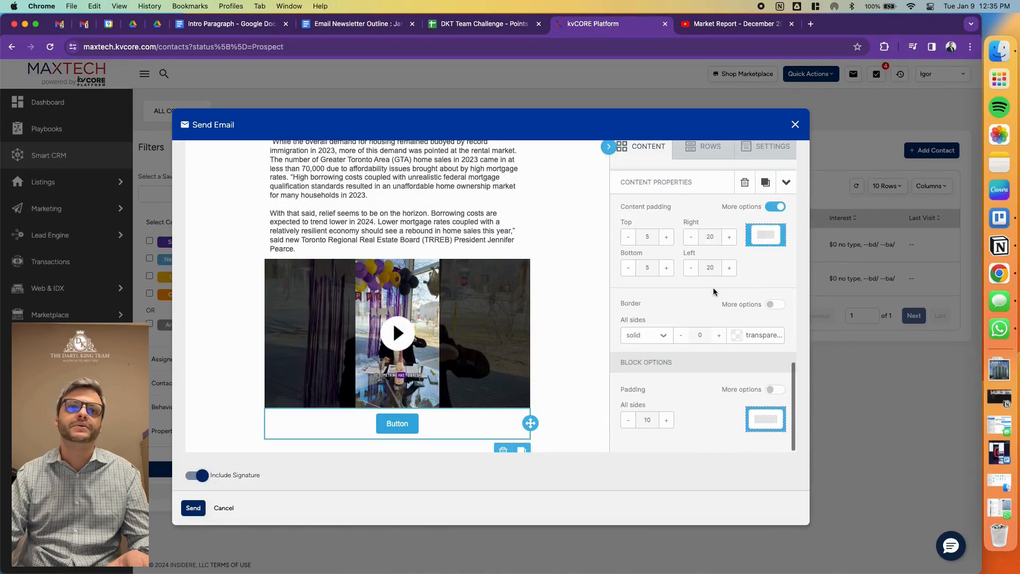
- Change the label of the button below the market report video to "Mortgage Calculator"
click(407, 424)
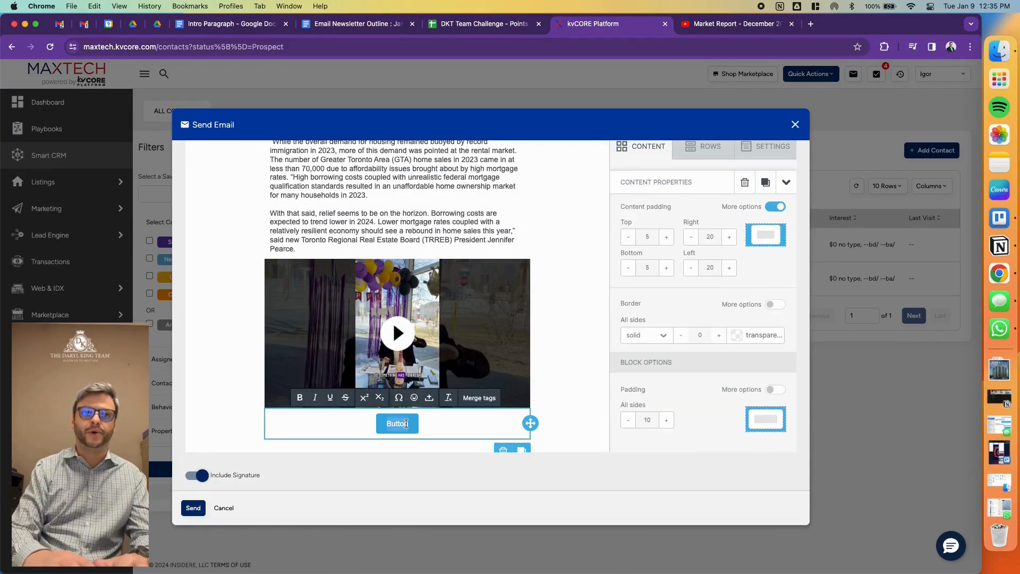
text(Mortgag)
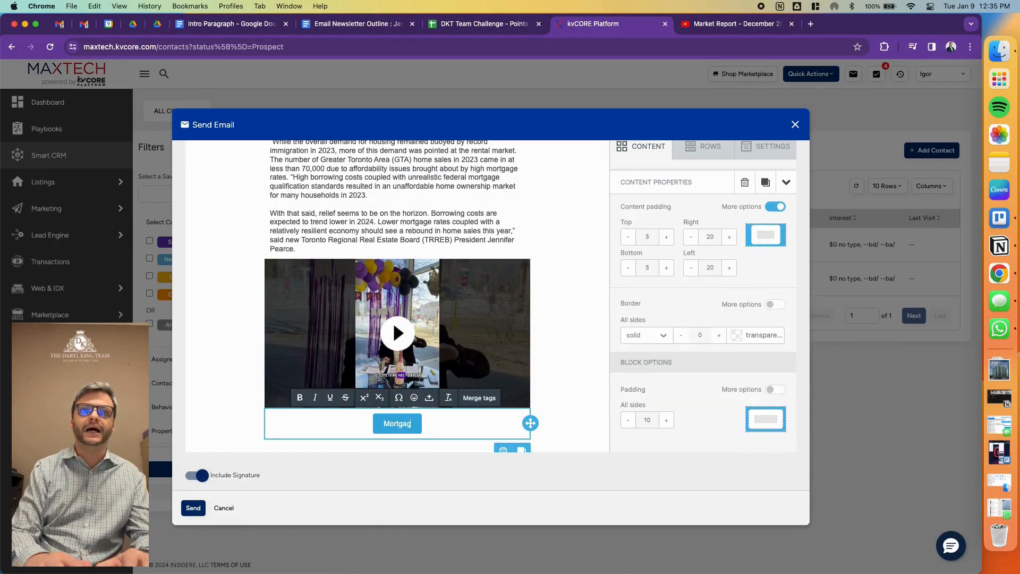
text(e calculator)
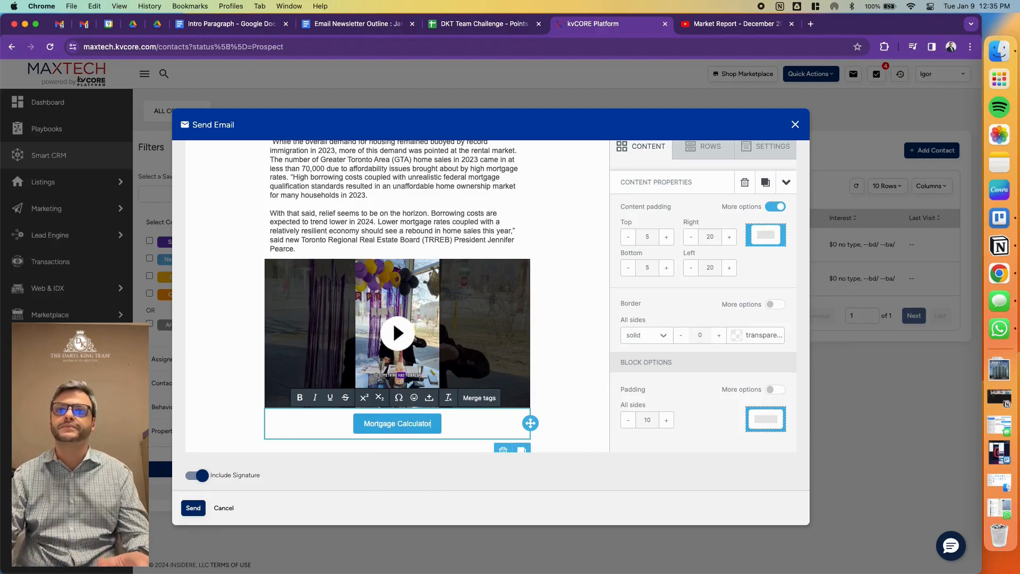
click(605, 358)
scroll(599, 360, down, 1)
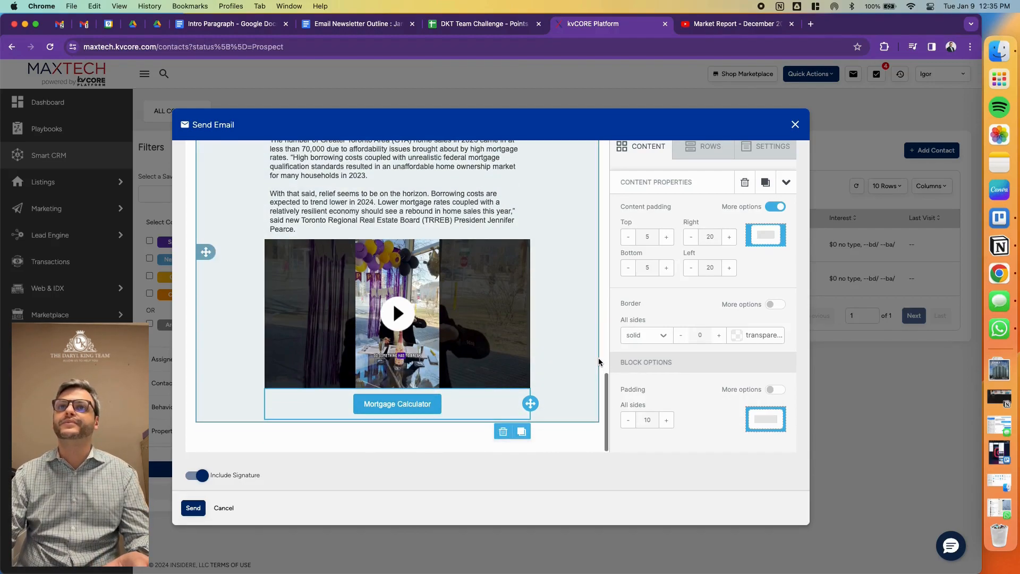
- Add a text block below the Mortgage Calculator button and clear its placeholder text
click(647, 152)
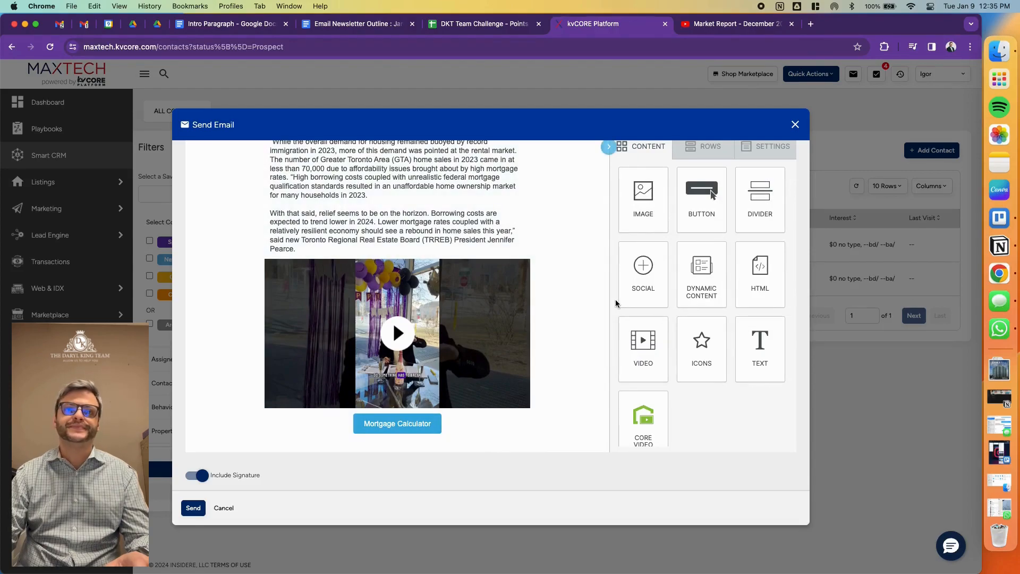
drag(760, 334, 404, 438)
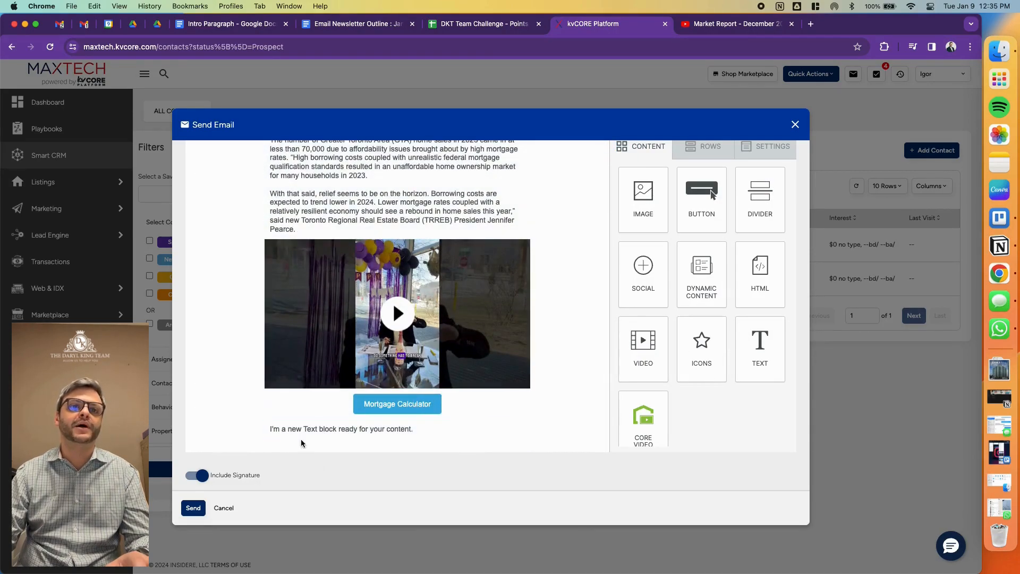
click(298, 428)
click(298, 428)
key(ctrl+a)
key(BackSpace)
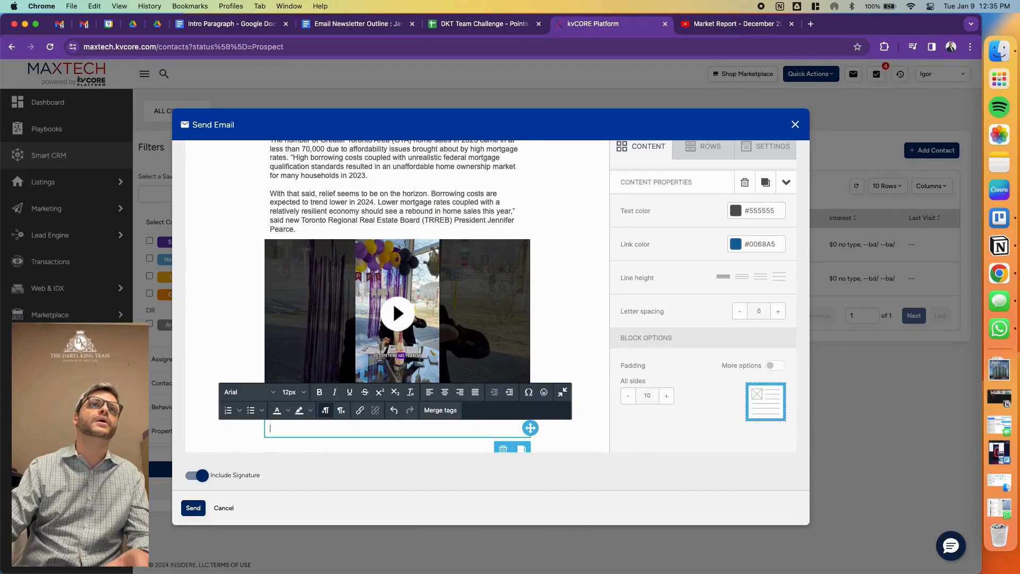
- Open the Mortgage Calculators document from Google Drive and copy its full text, from the title to the closing paragraph
click(221, 24)
key(ctrl+a)
click(286, 24)
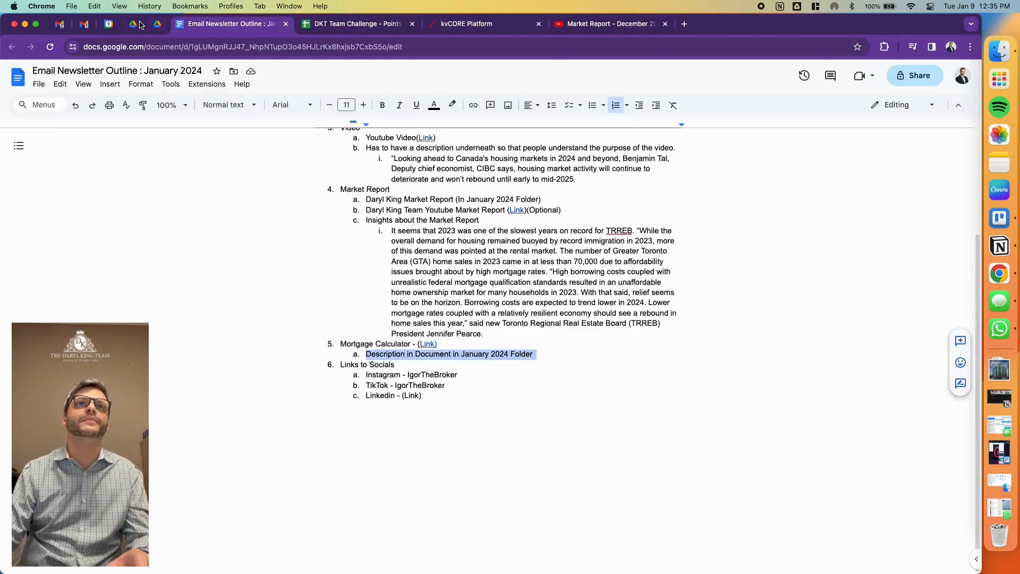
click(133, 24)
click(366, 111)
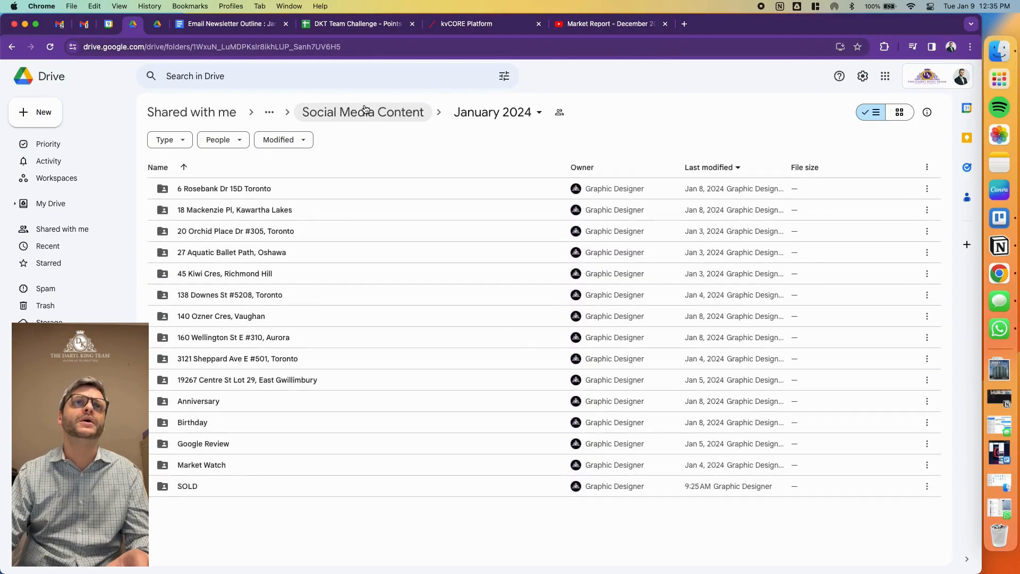
click(242, 24)
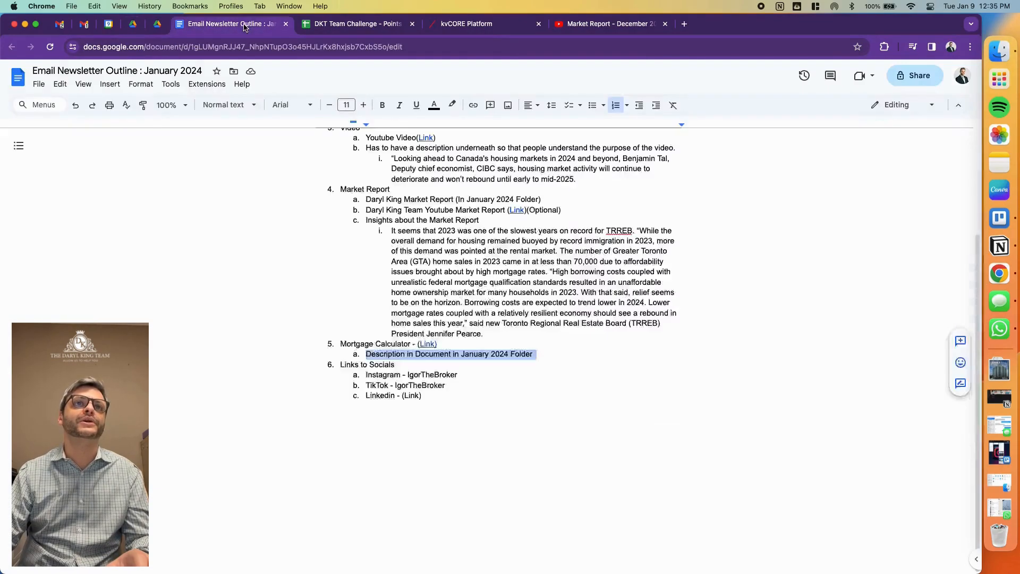
click(158, 24)
double_click(328, 411)
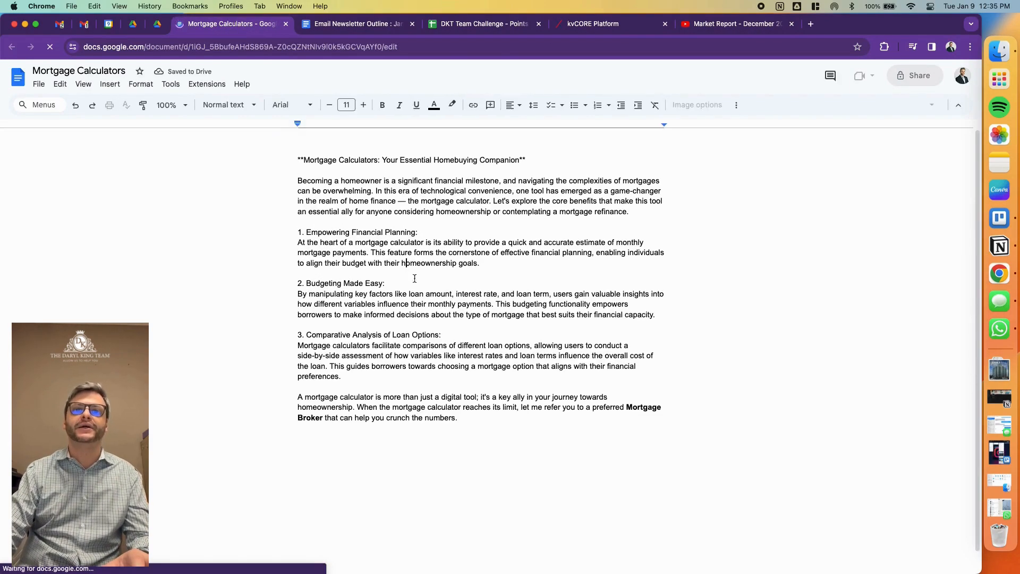
drag(470, 417, 262, 163)
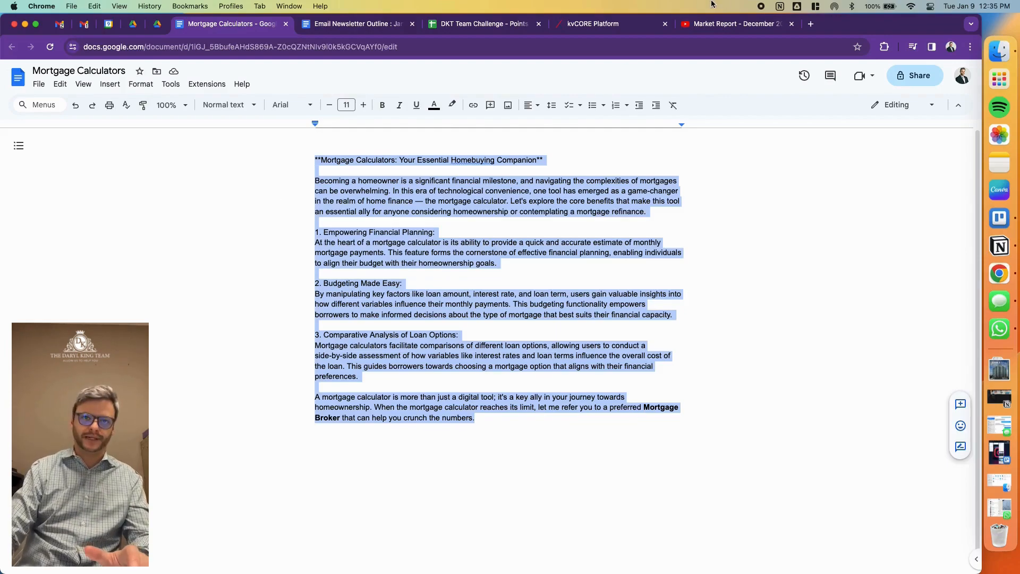
- Paste the copied description into the empty text block in kvCORE and remove the asterisks around its title
click(608, 26)
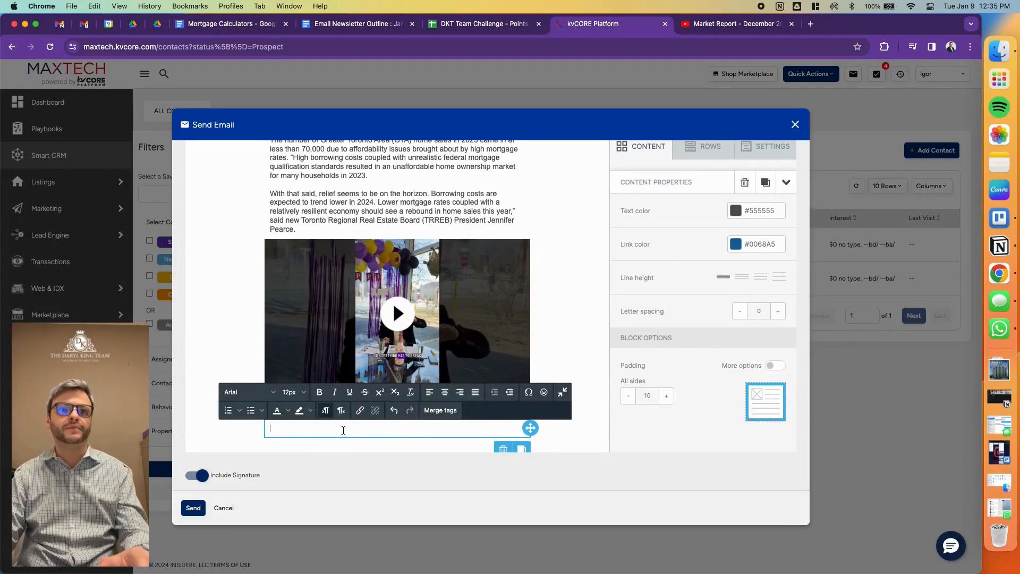
key(super+v)
scroll(468, 229, down, 4)
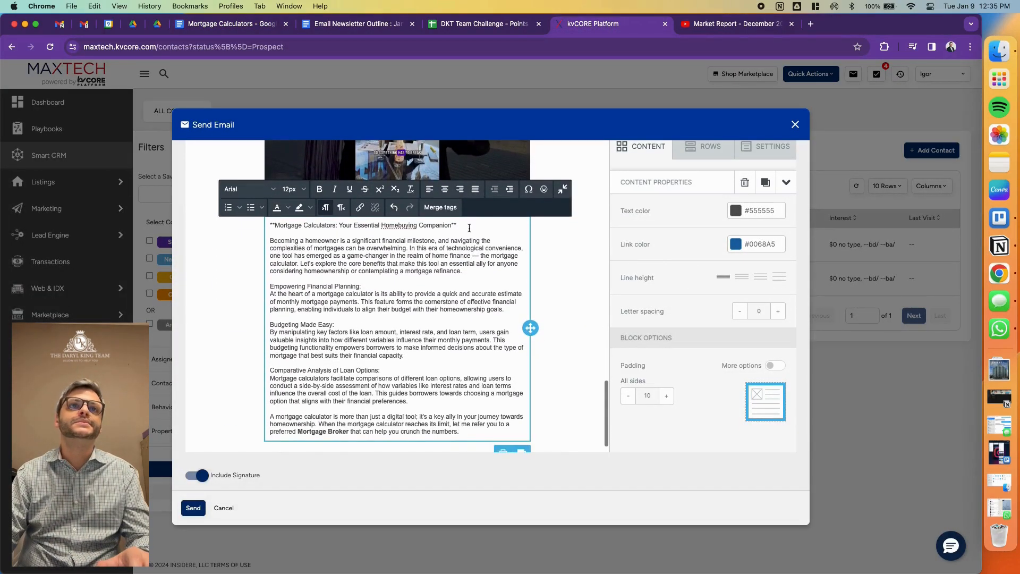
drag(459, 225, 288, 220)
click(448, 228)
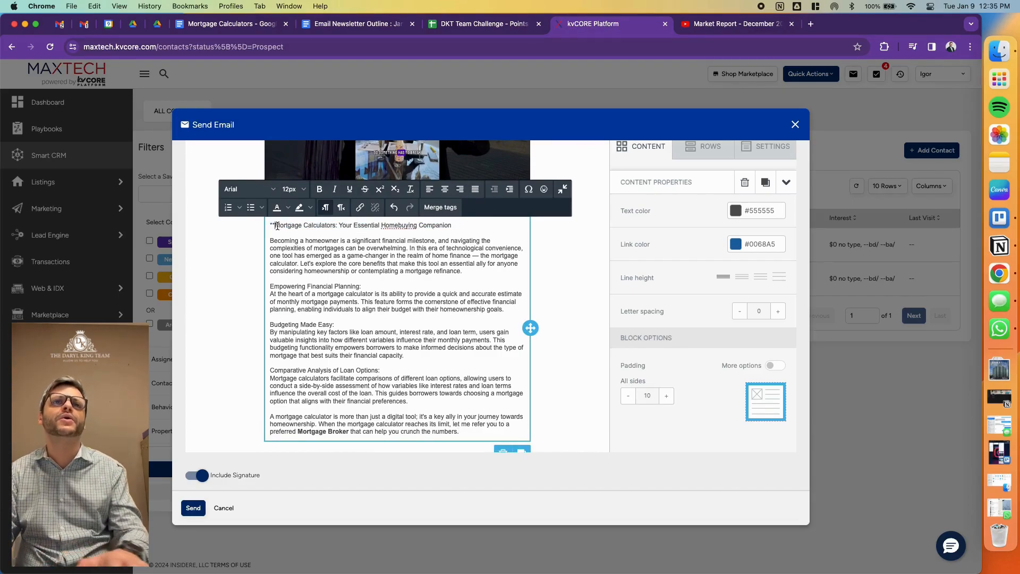
- Try Georgia for the whole TRREB insights text block, settling on Trebuchet MS as its font
scroll(327, 238, up, 10)
click(415, 434)
scroll(415, 434, down, 3)
key(super+a)
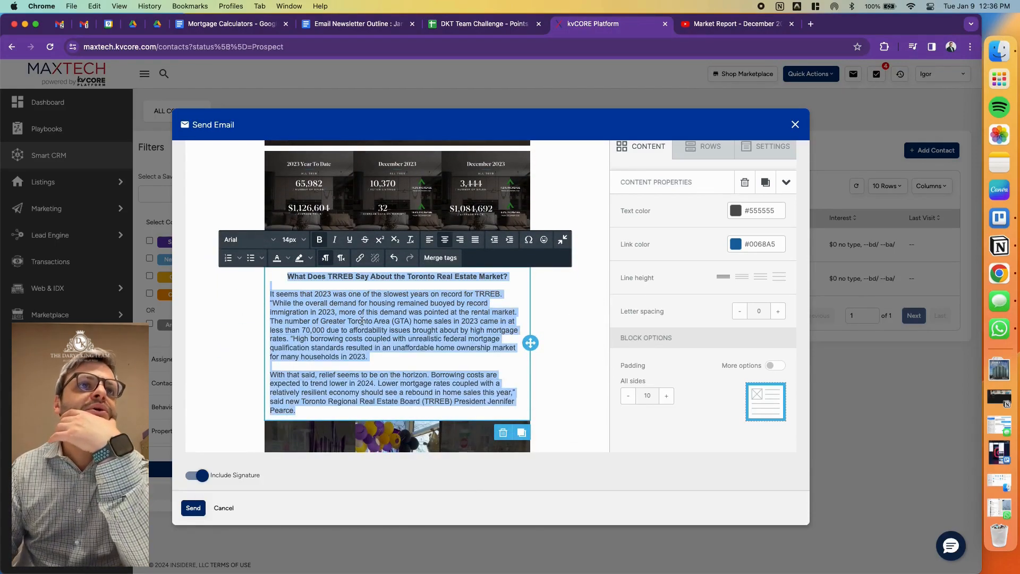
click(237, 240)
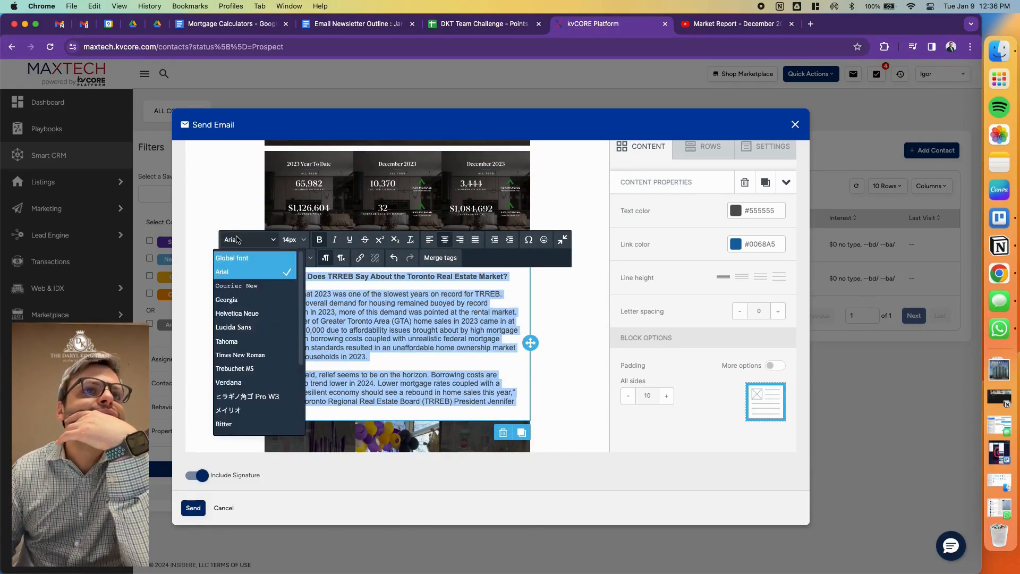
click(277, 299)
click(245, 240)
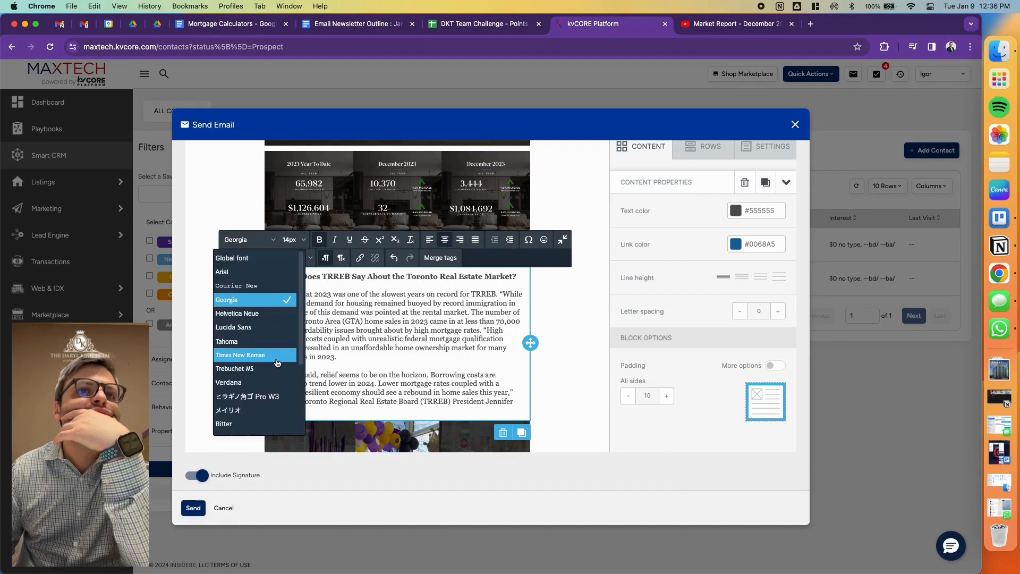
click(267, 366)
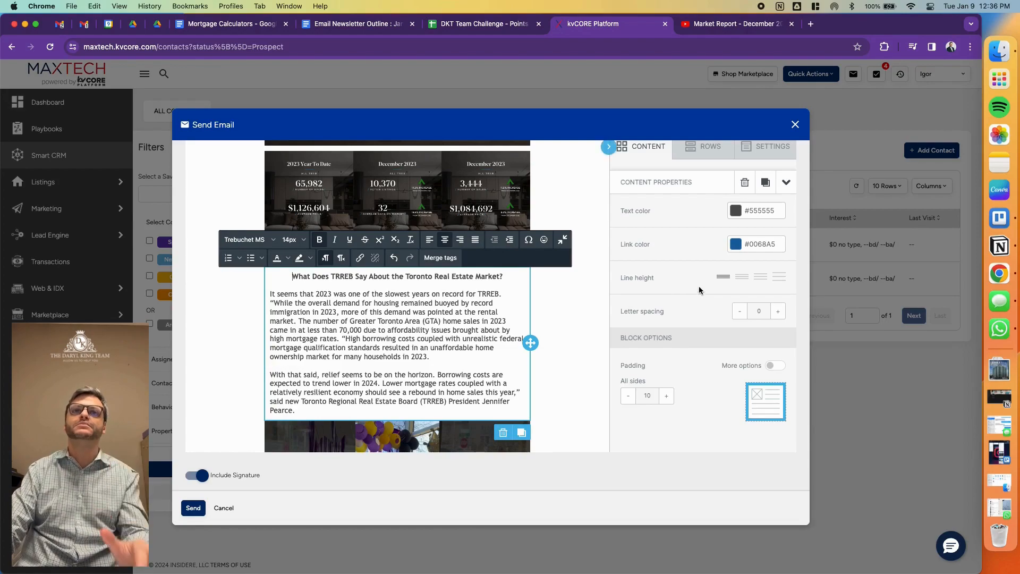
- Set the font of the BNN Bloomberg video description and the intro letter to Trebuchet MS
scroll(513, 323, up, 10)
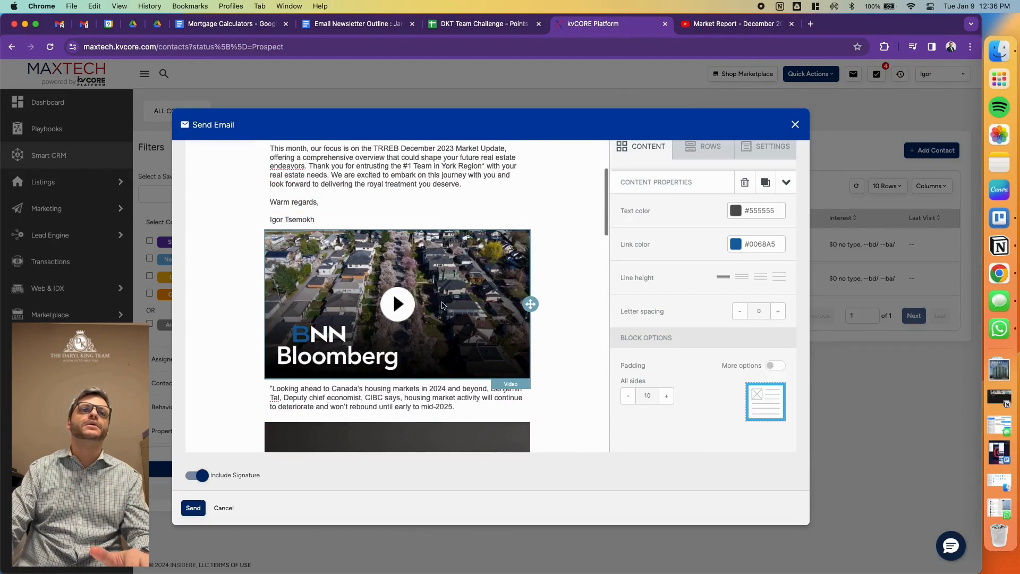
click(432, 397)
click(275, 351)
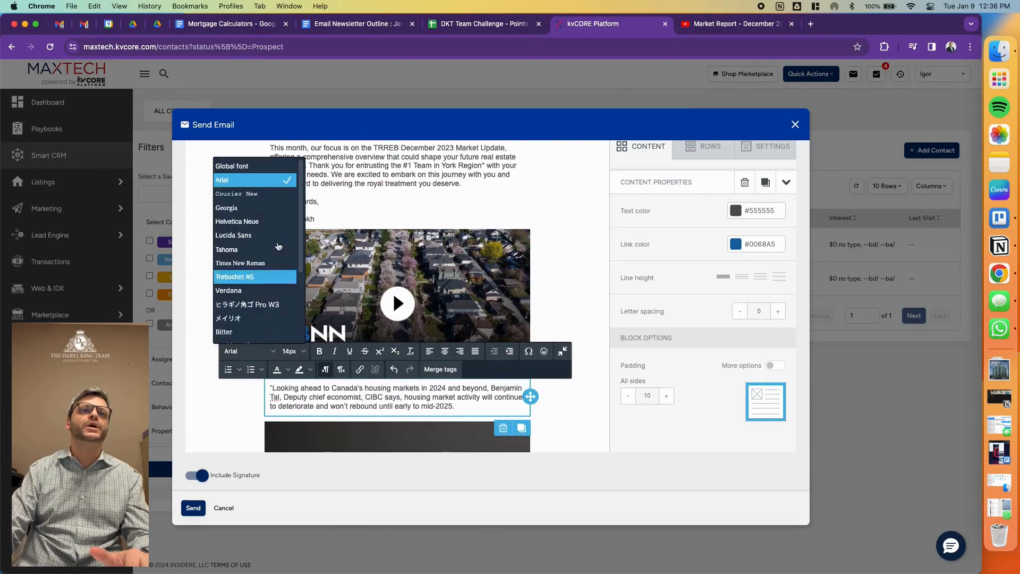
click(236, 277)
click(373, 170)
click(249, 237)
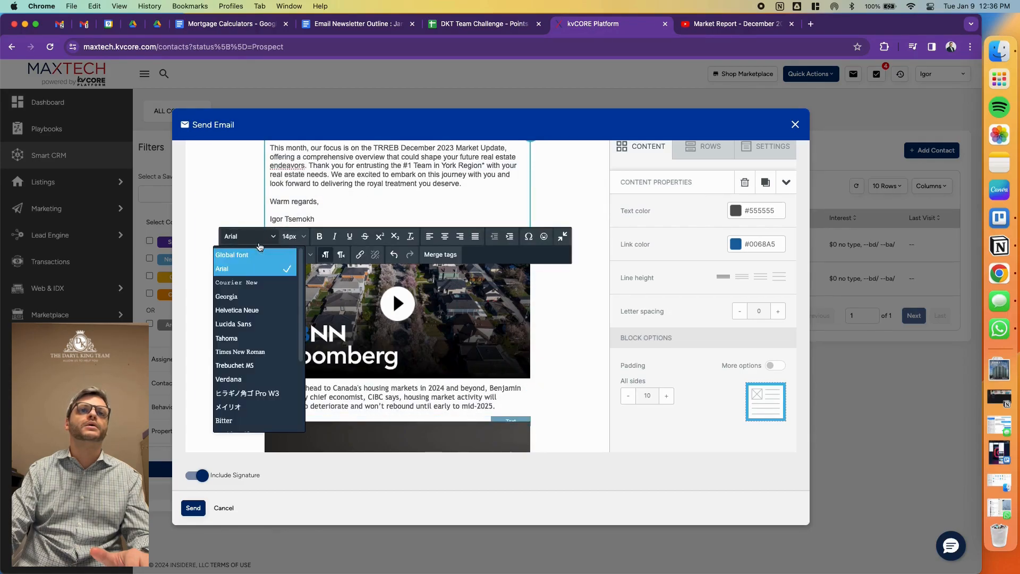
click(252, 365)
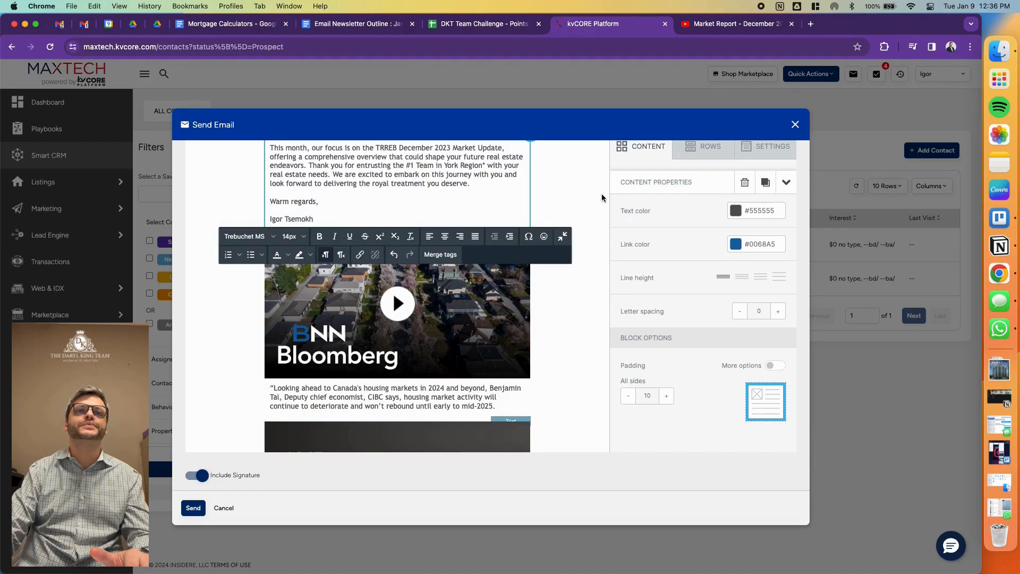
- Set the font of the entire mortgage calculator description to Trebuchet MS
scroll(601, 193, up, 5)
scroll(417, 329, down, 15)
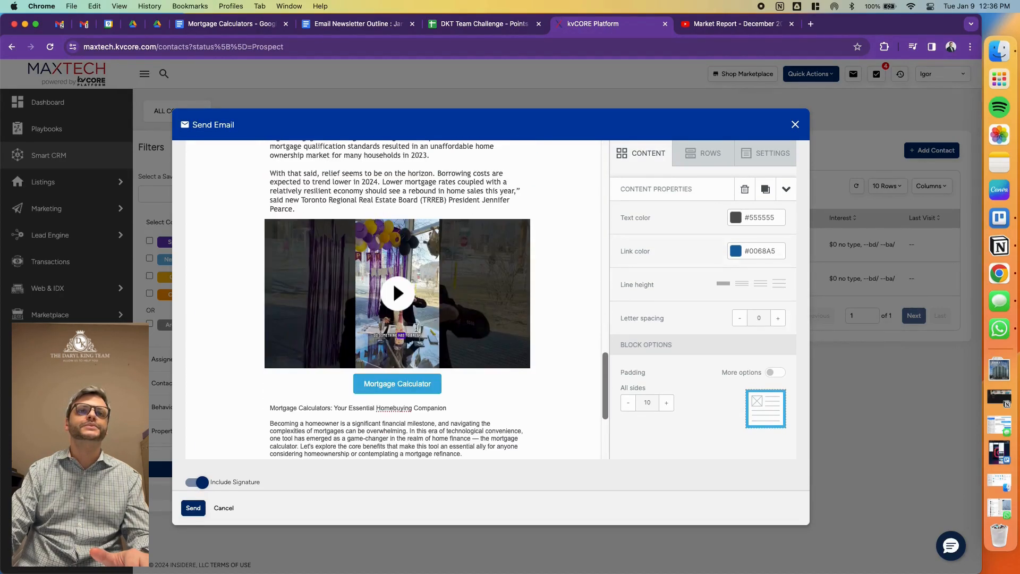
click(388, 294)
key(super+a)
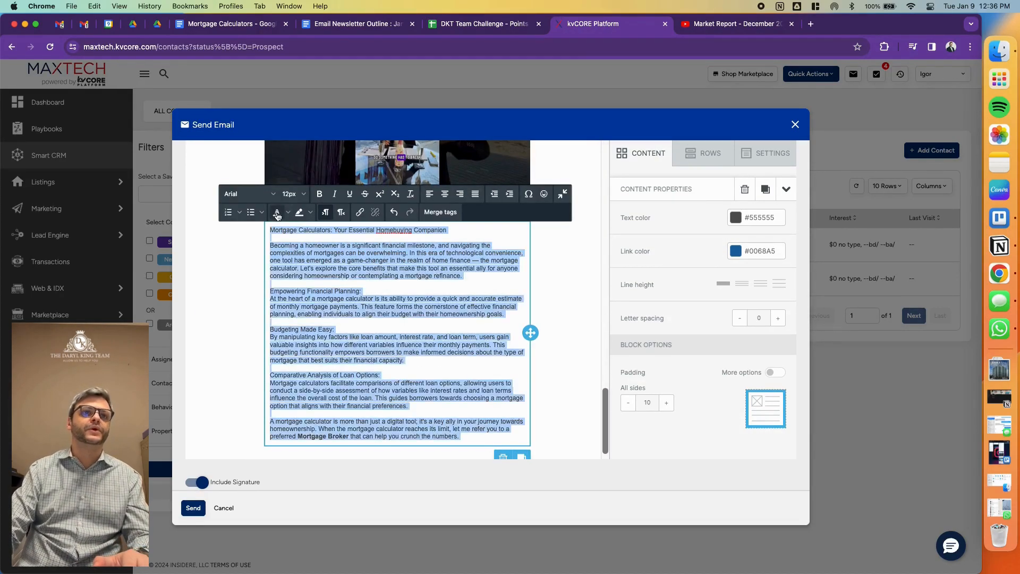
click(249, 194)
click(247, 325)
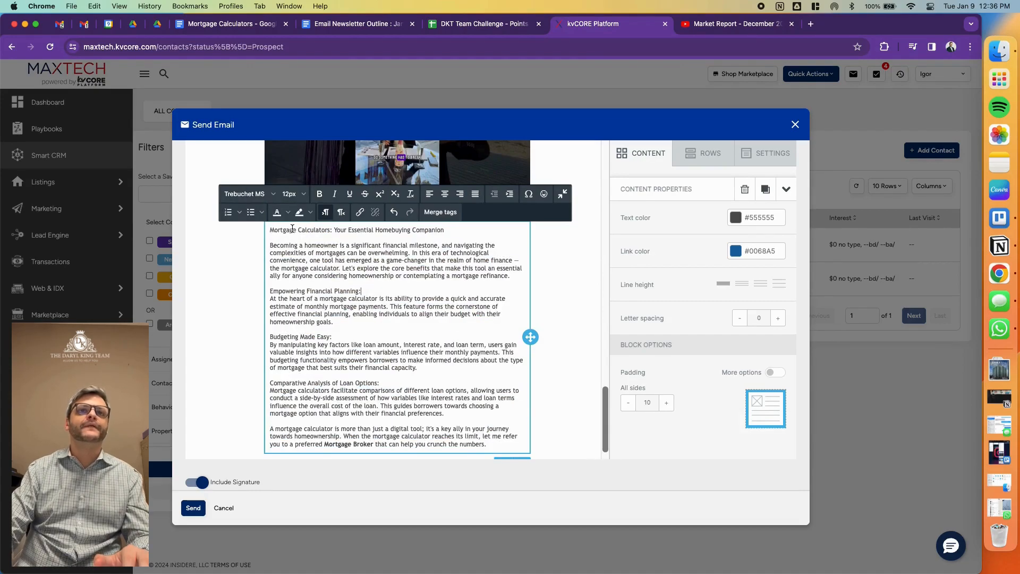
- Bold and centre the title "Mortgage Calculators: Your Essential Homebuying Companion"
drag(272, 230, 445, 241)
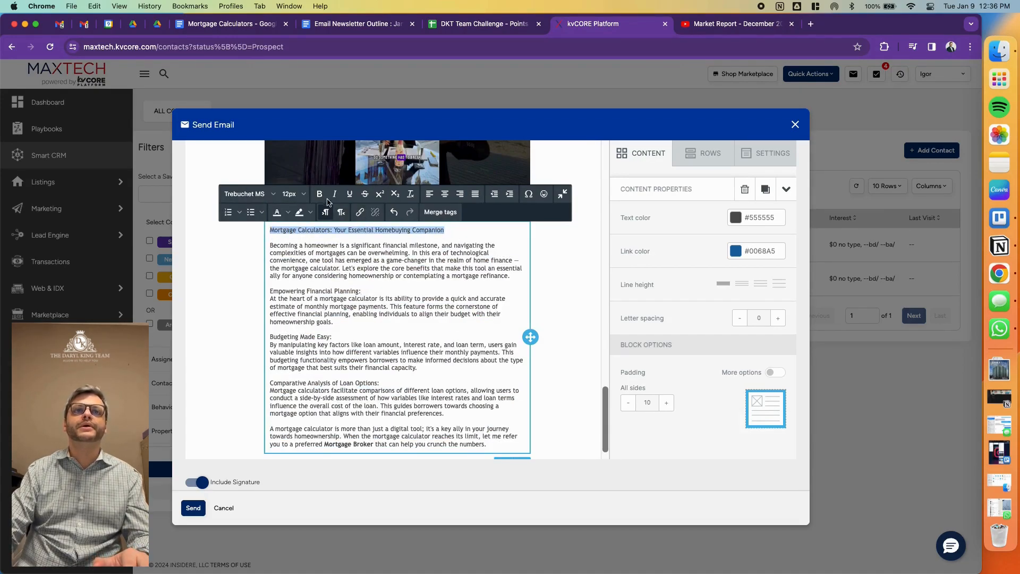
click(445, 193)
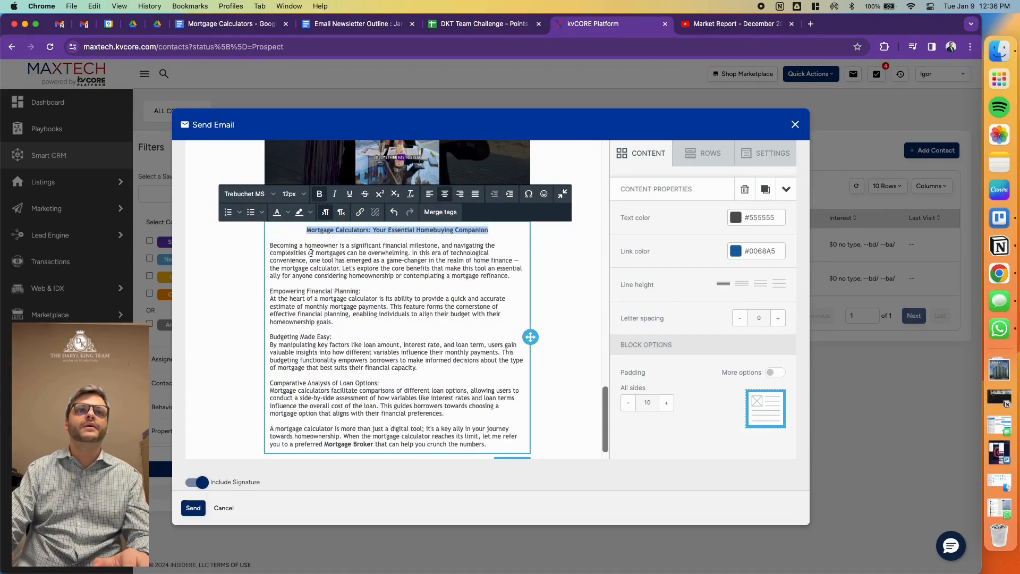
click(330, 278)
- Bold the subheadings "Empowering Financial Planning:", "Budgeting Made Easy:" and "Comparative Analysis of Loan Options:" in the mortgage calculator description
triple_click(306, 292)
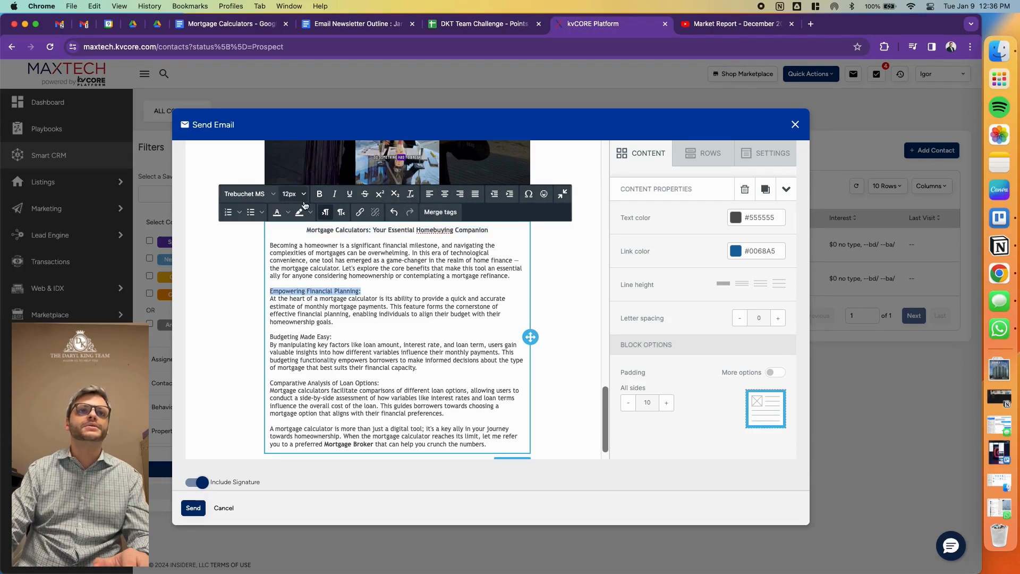
triple_click(306, 338)
key(ctrl+b)
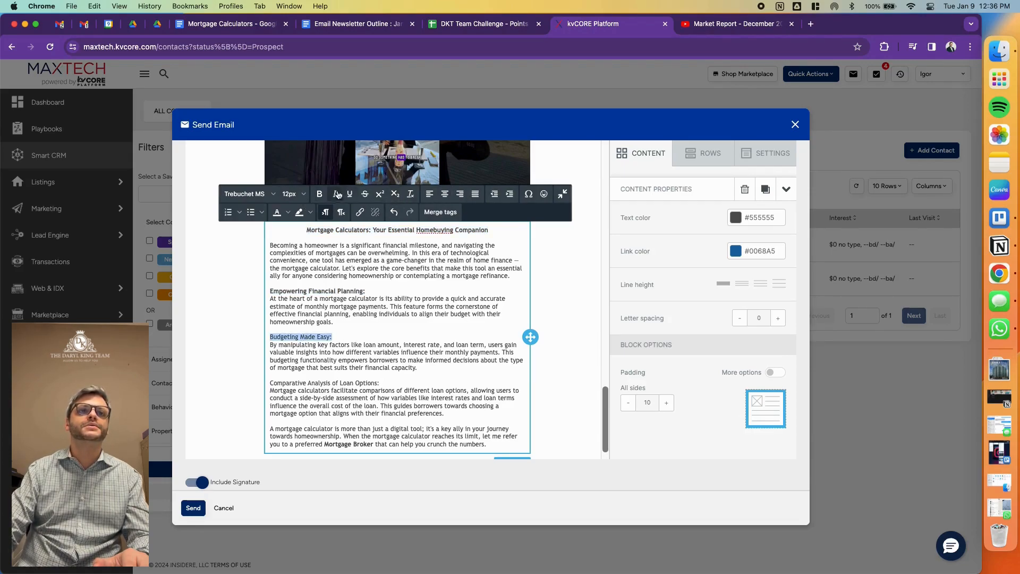
triple_click(303, 384)
click(320, 193)
scroll(469, 402, down, 1)
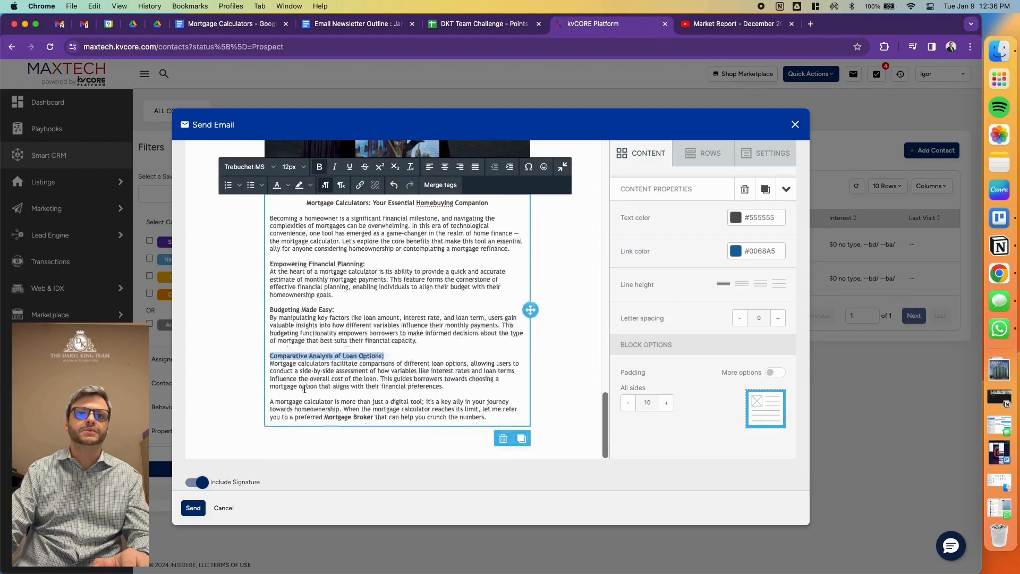
click(502, 416)
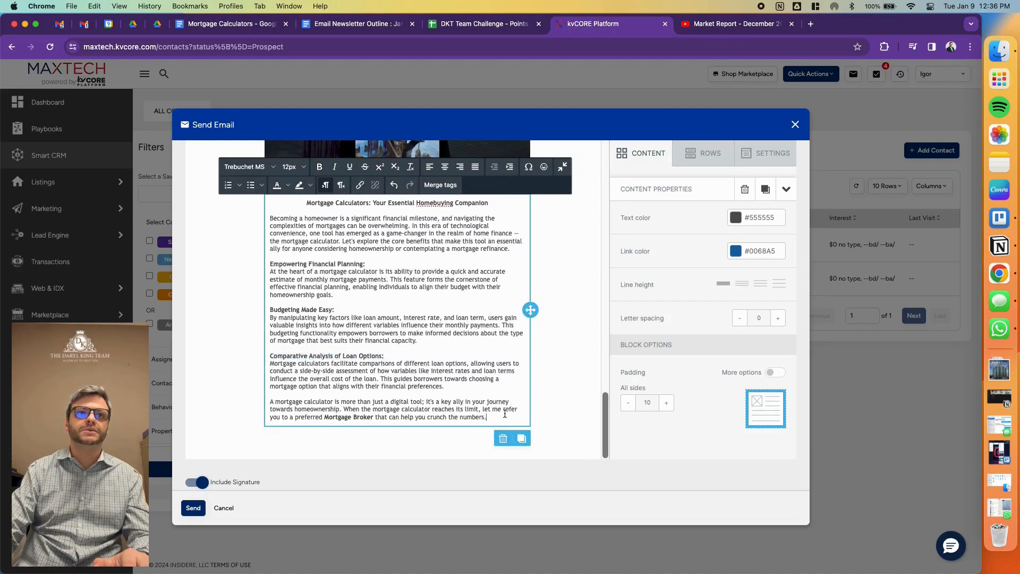
- Set the font size of the three bold subheadings in the mortgage calculator description to 14px
triple_click(306, 263)
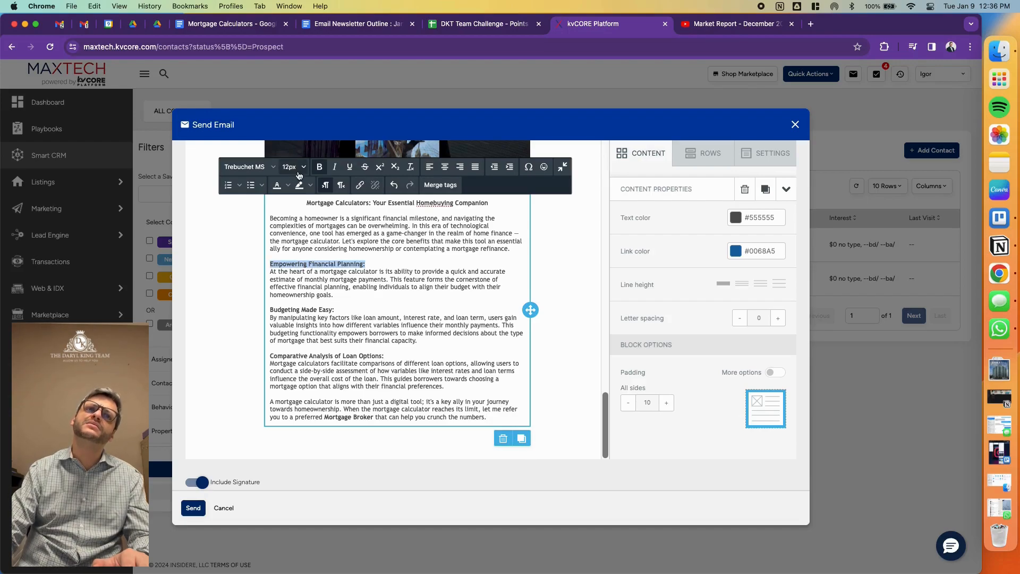
click(294, 166)
click(291, 269)
click(305, 305)
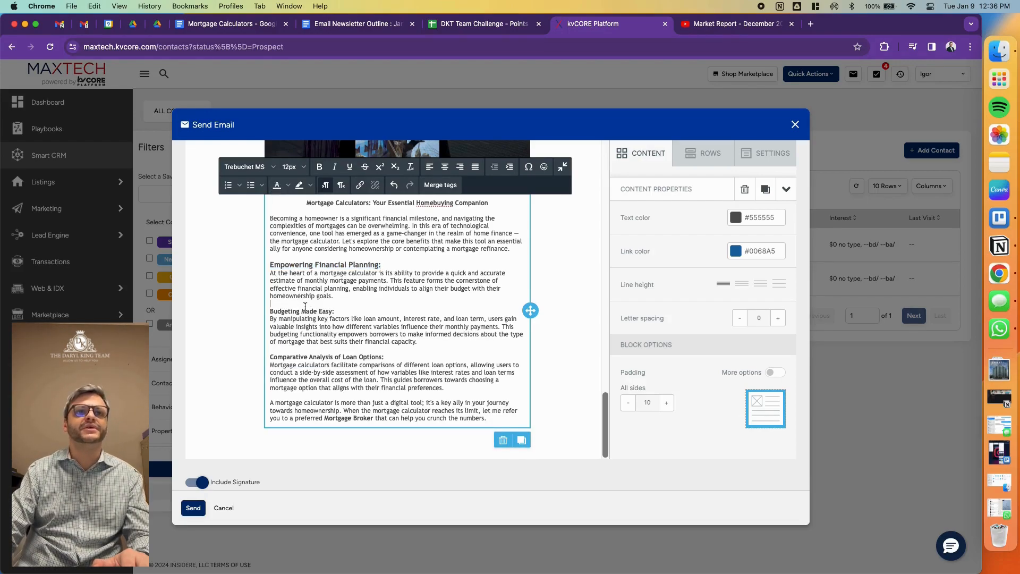
triple_click(305, 309)
click(294, 167)
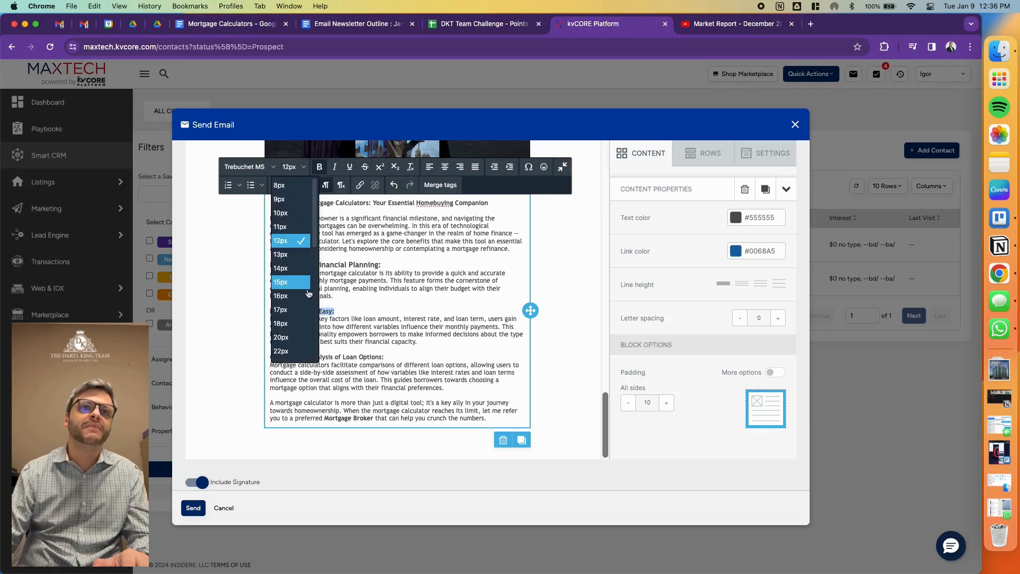
click(288, 270)
triple_click(311, 356)
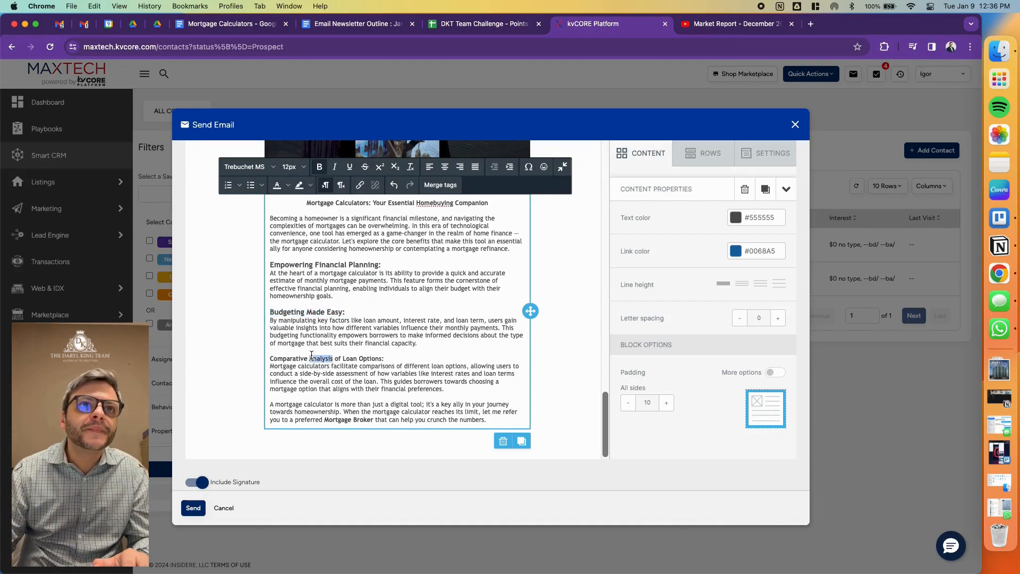
click(294, 166)
click(289, 269)
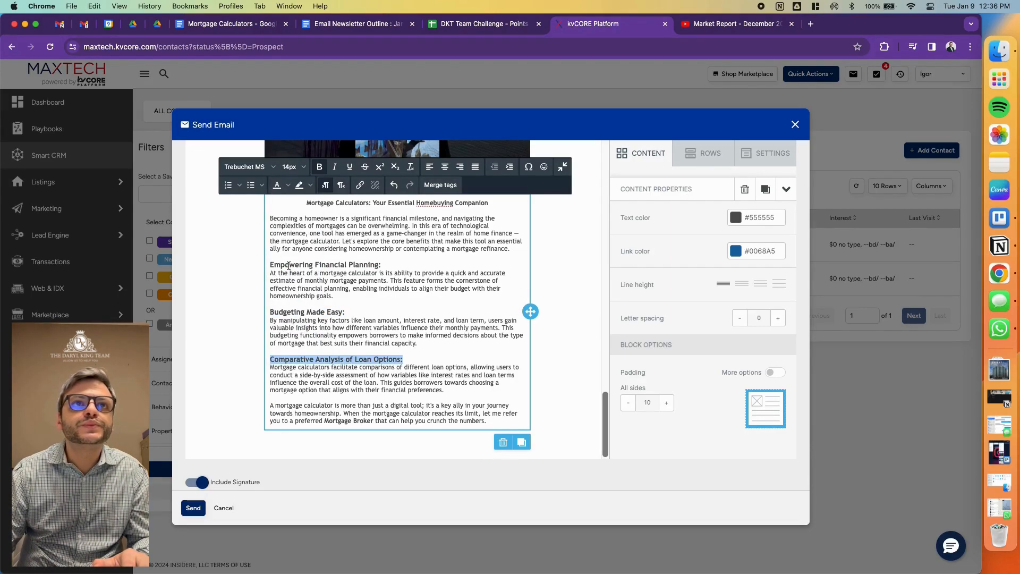
- Set the font size of the title "Mortgage Calculators: Your Essential Homebuying Companion" to 14px
triple_click(345, 202)
click(294, 166)
click(289, 268)
- Check the text formatting of the TRREB insights title and the intro letter for consistency with the mortgage calculator section
scroll(426, 436, up, 10)
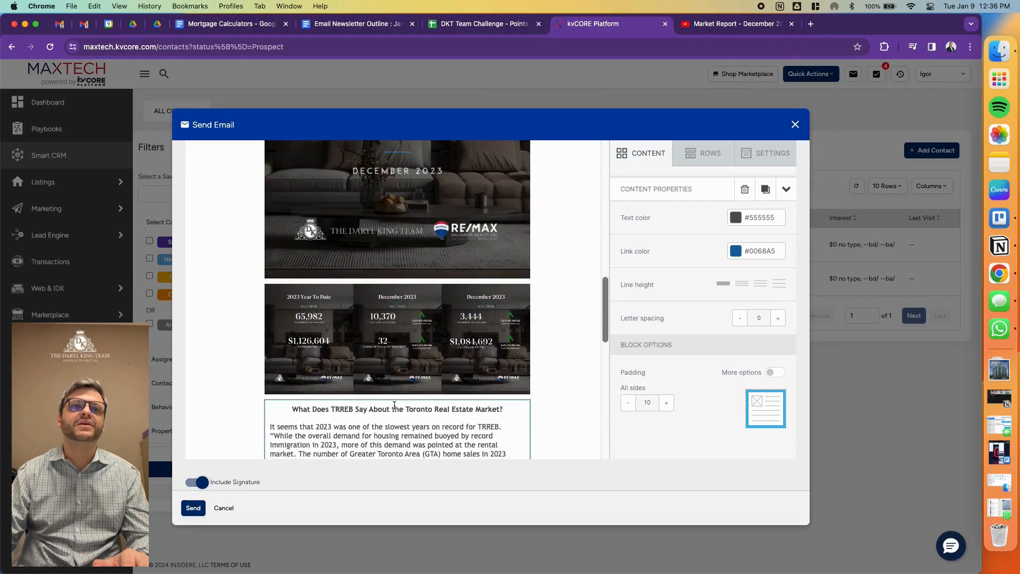
triple_click(395, 405)
scroll(342, 277, down, 5)
scroll(342, 276, up, 5)
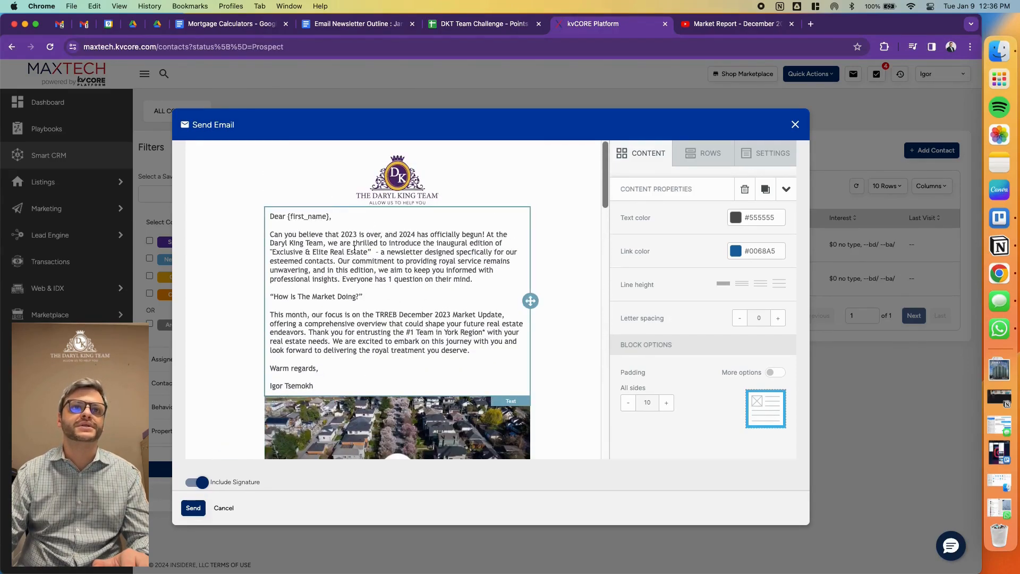
triple_click(355, 250)
click(389, 270)
scroll(319, 282, down, 3)
scroll(318, 286, up, 3)
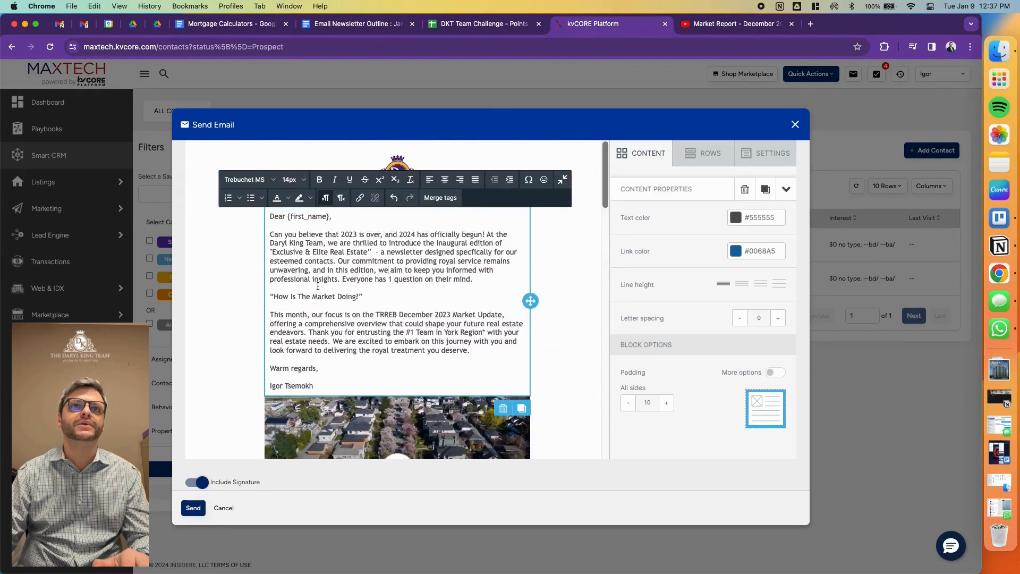
- Centre the line "How Is The Market Doing?" in the intro letter
triple_click(308, 298)
click(445, 180)
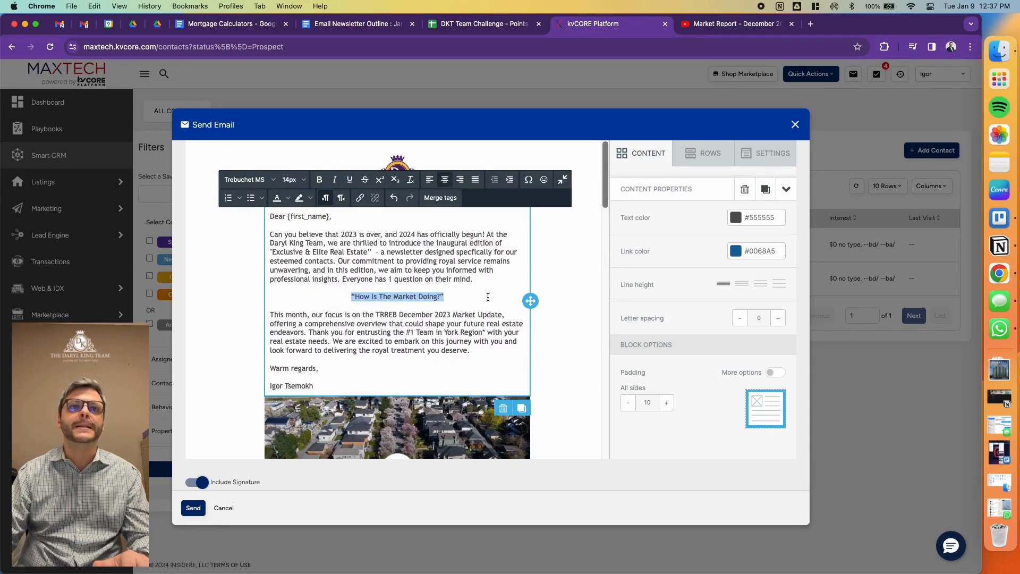
click(485, 296)
- Review the email down to the mortgage calculator description and switch to the Email Newsletter Outline: January 2024 document in Google Docs
scroll(474, 303, down, 1)
scroll(473, 303, down, 10)
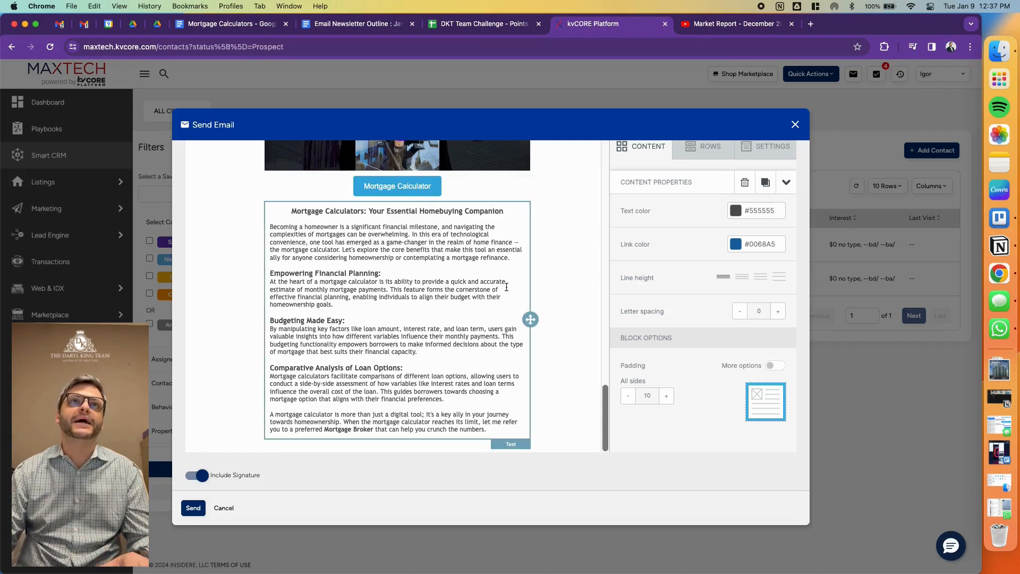
click(332, 34)
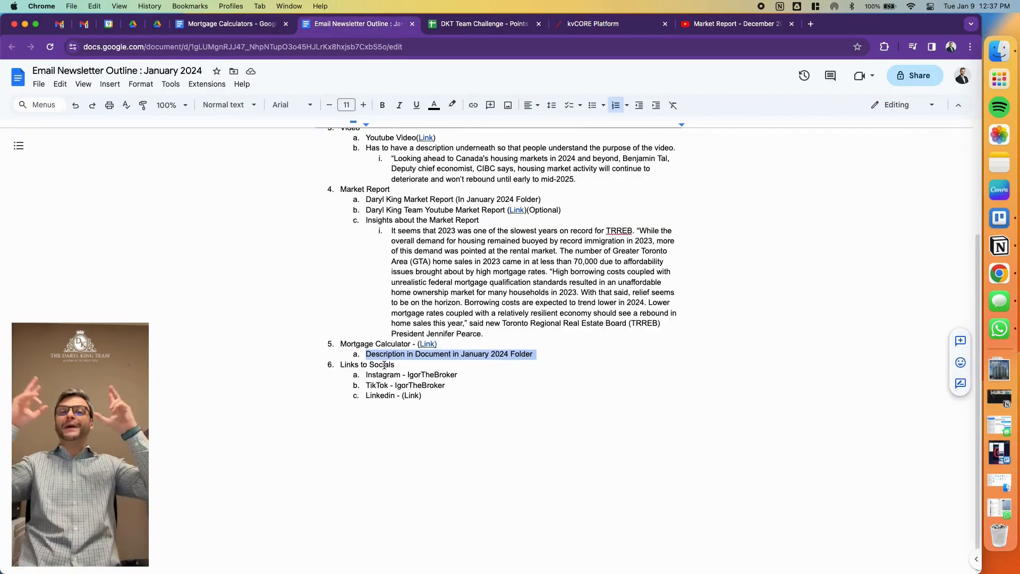
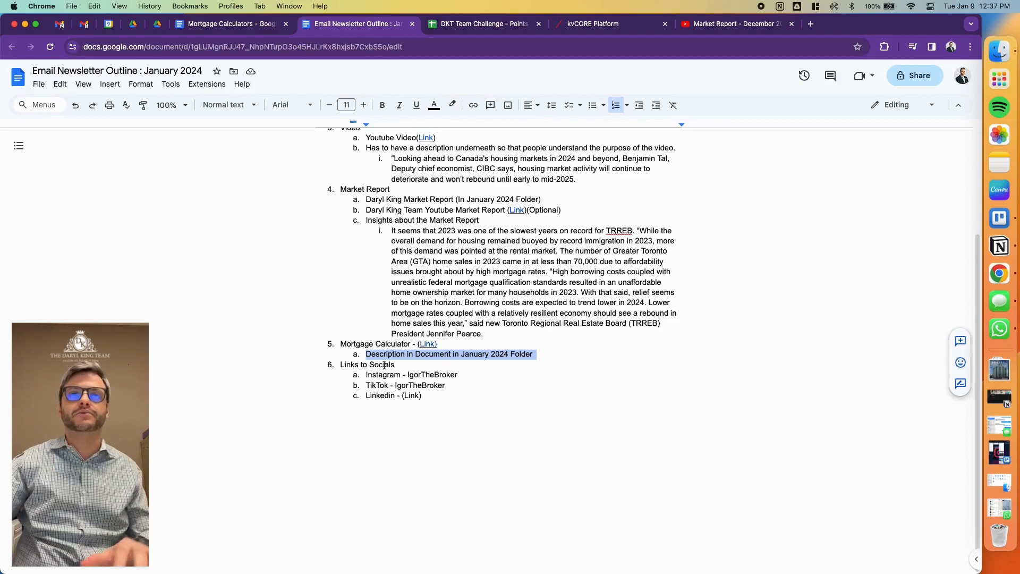
- Check the Links to Socials item in the outline, then return to kvCORE and turn off the included signature for the email
click(384, 365)
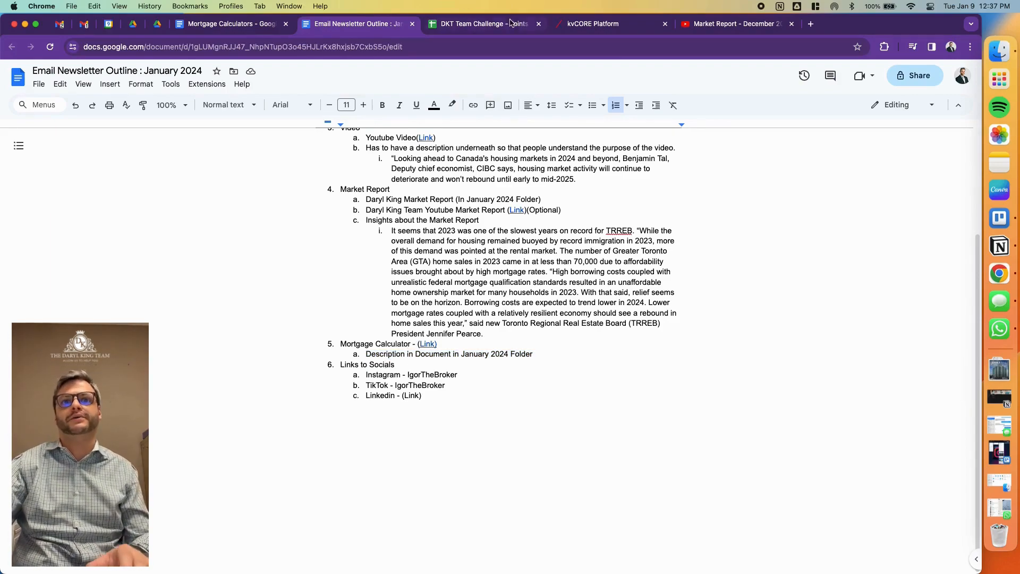
click(623, 26)
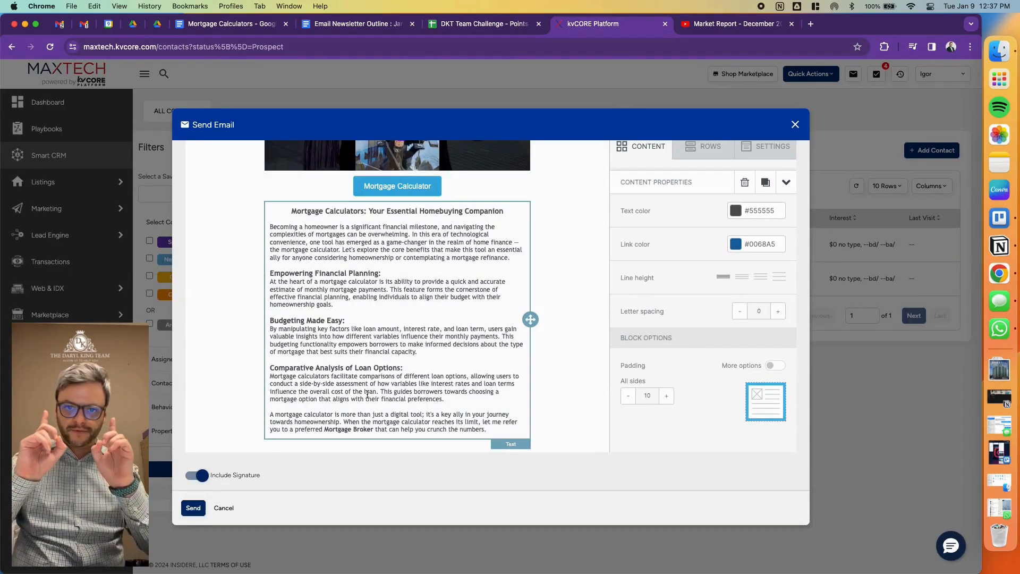
click(196, 475)
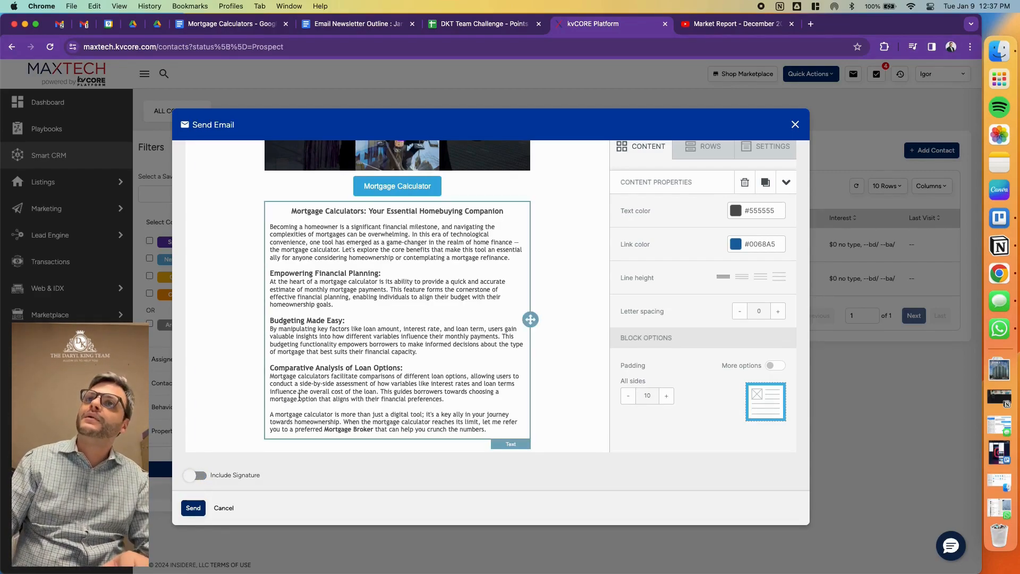
- Add a three-column row below the mortgage calculator description and place a social icons block in its first column
click(649, 147)
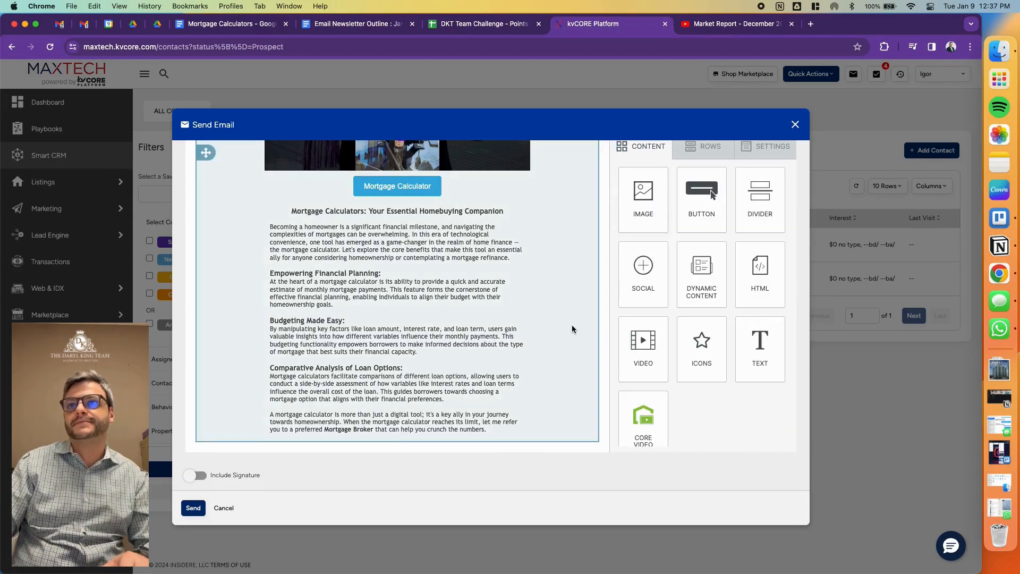
drag(638, 278, 691, 282)
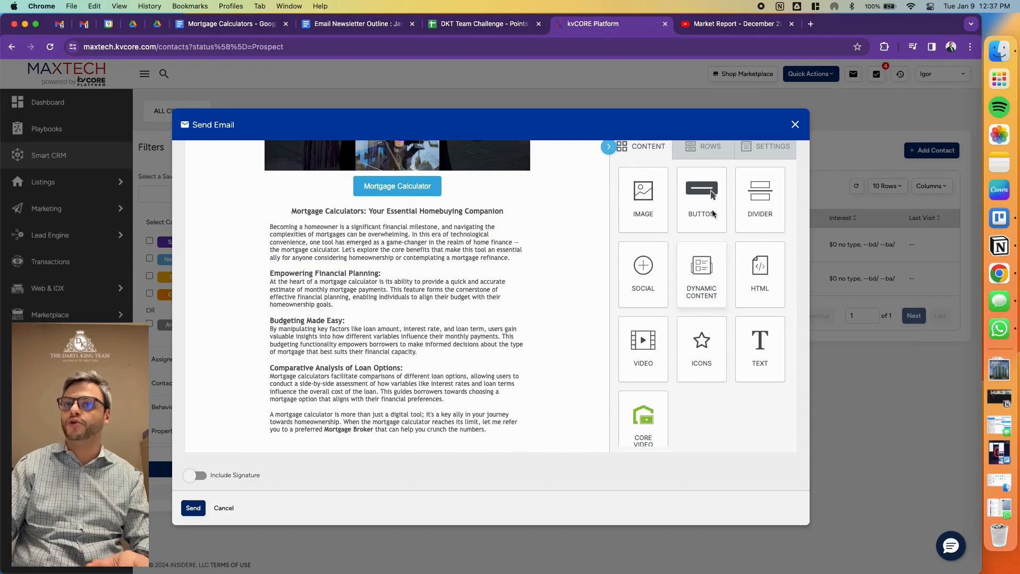
click(715, 157)
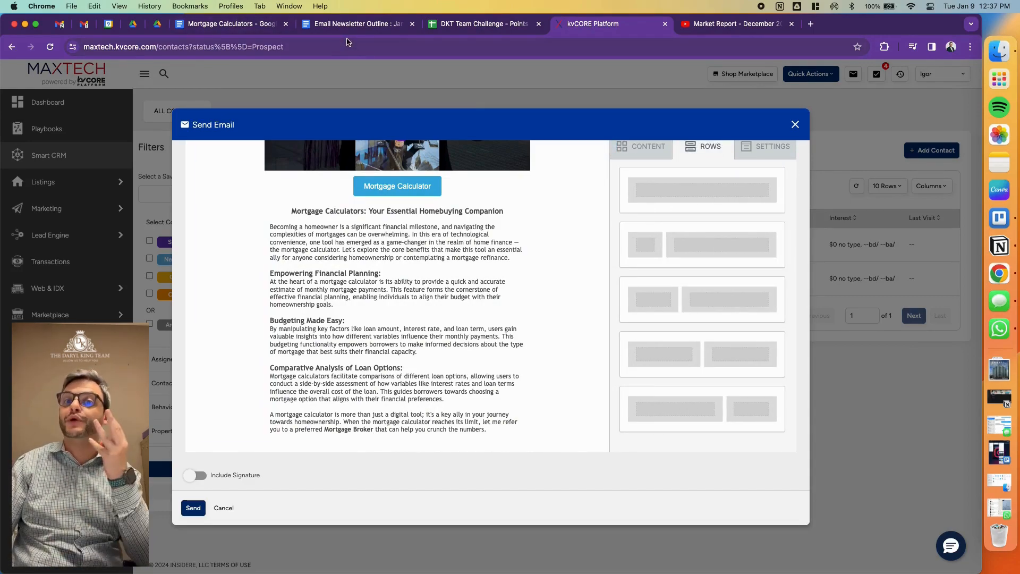
scroll(681, 314, down, 5)
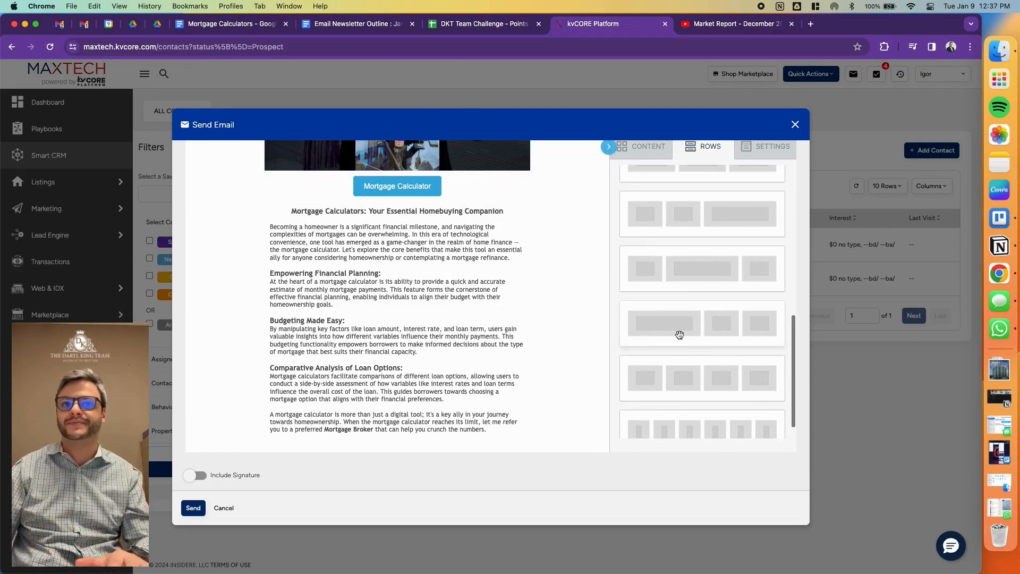
scroll(707, 318, up, 3)
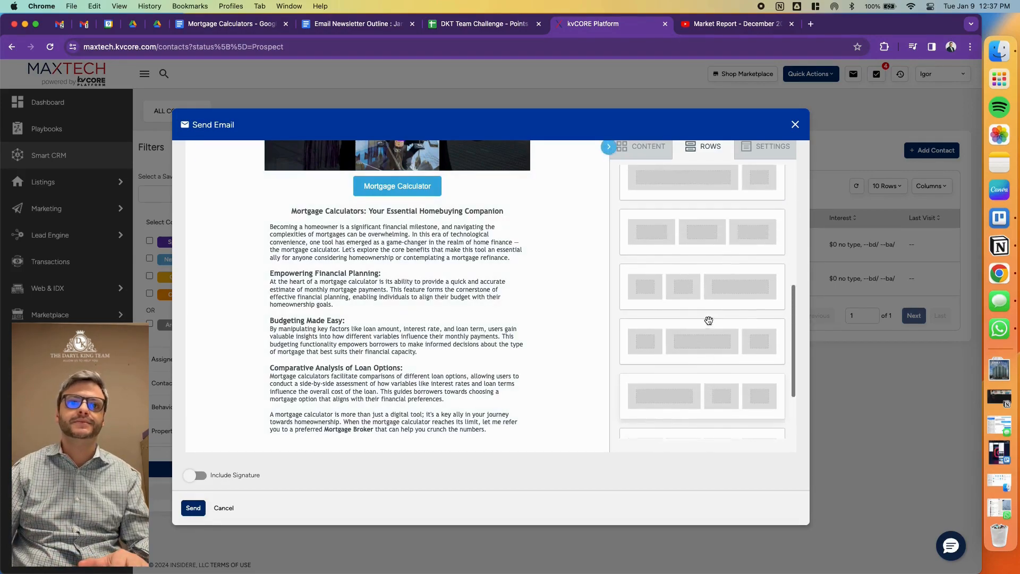
drag(703, 243, 426, 434)
click(665, 153)
click(696, 153)
click(641, 152)
scroll(450, 339, down, 2)
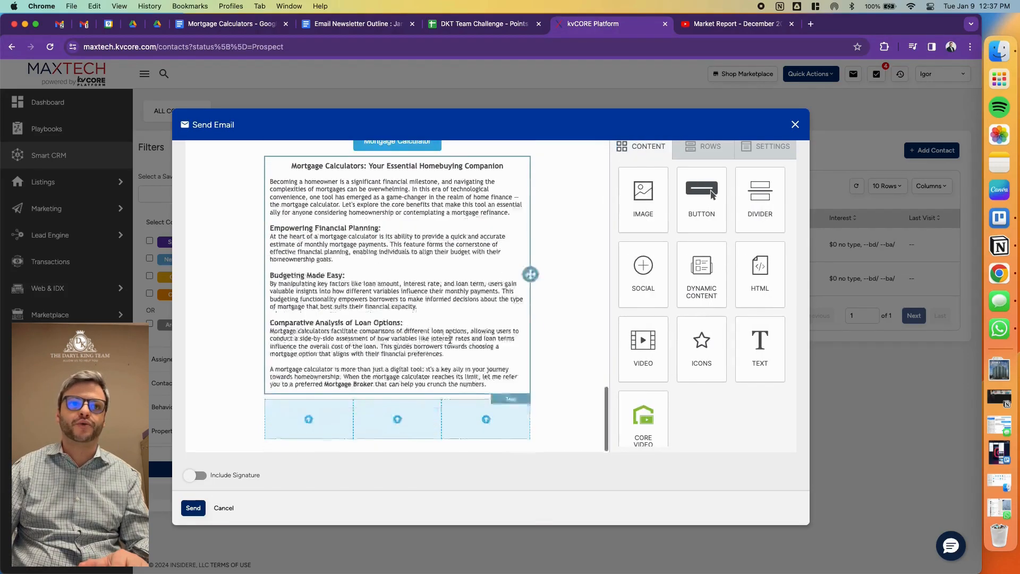
drag(627, 265, 319, 423)
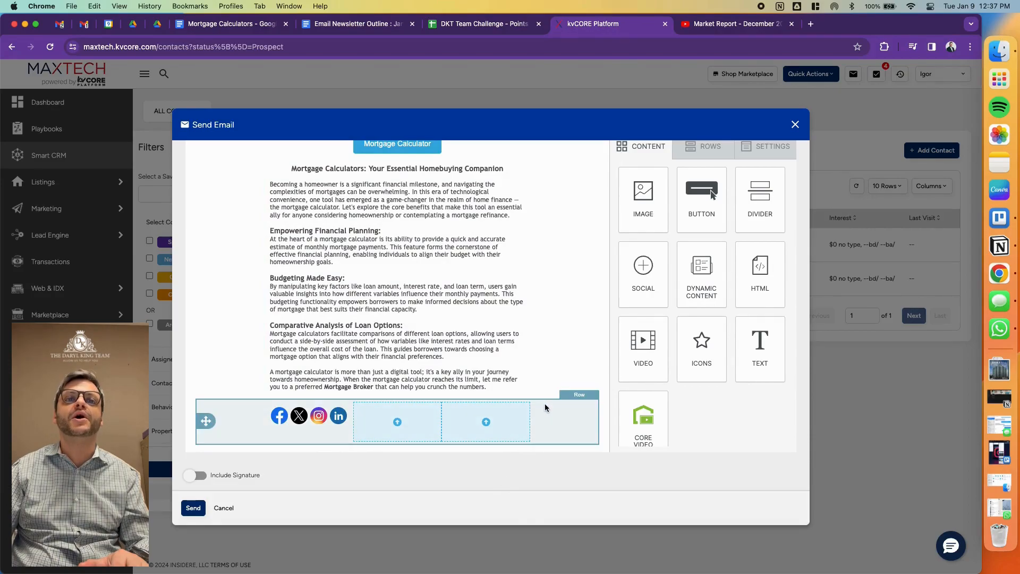
- Delete the three-column row holding the social icons
click(544, 403)
click(566, 413)
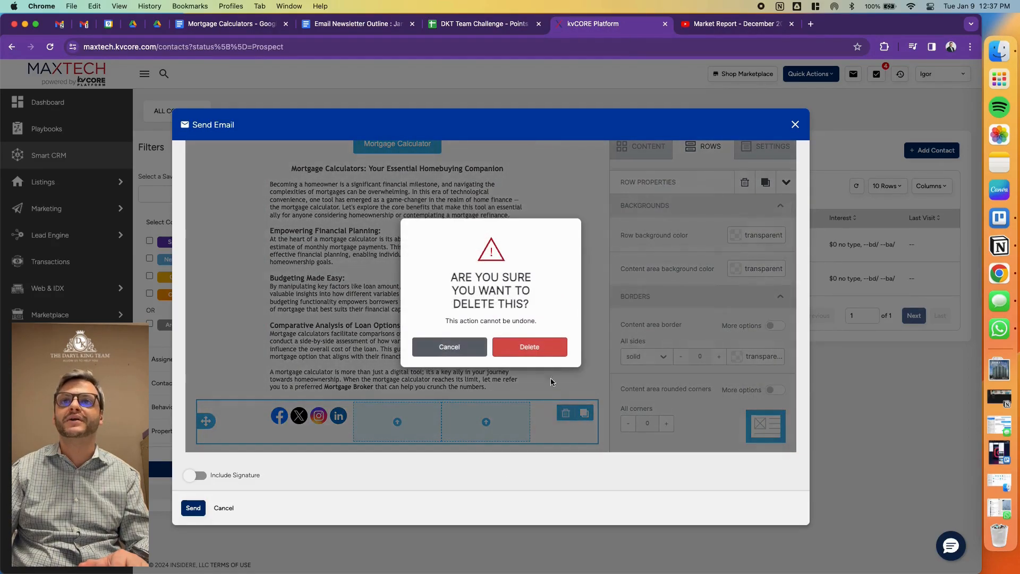
click(544, 352)
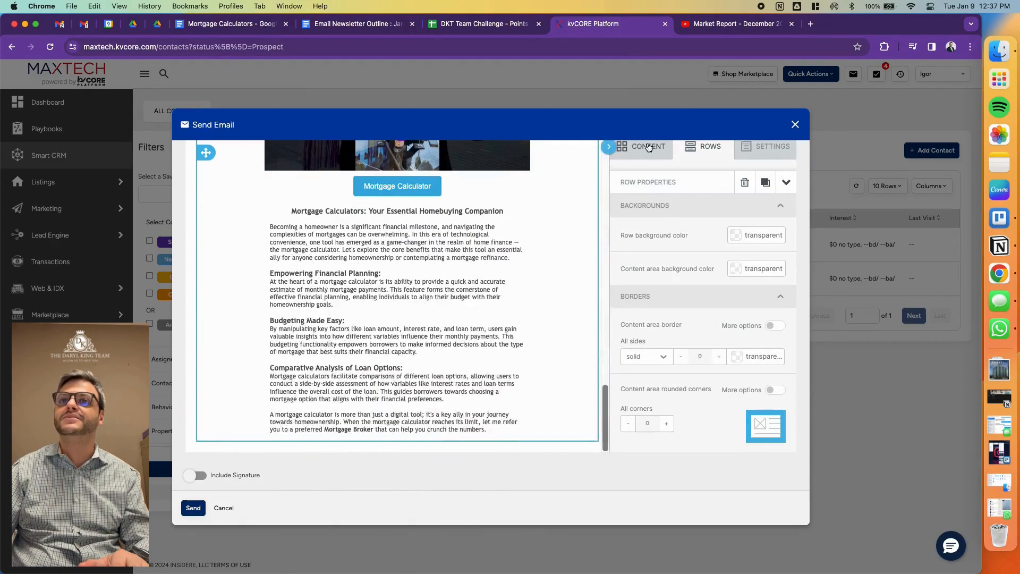
- Add a full-width social icons block directly below the mortgage calculator description and open its properties
click(649, 148)
drag(643, 268, 436, 430)
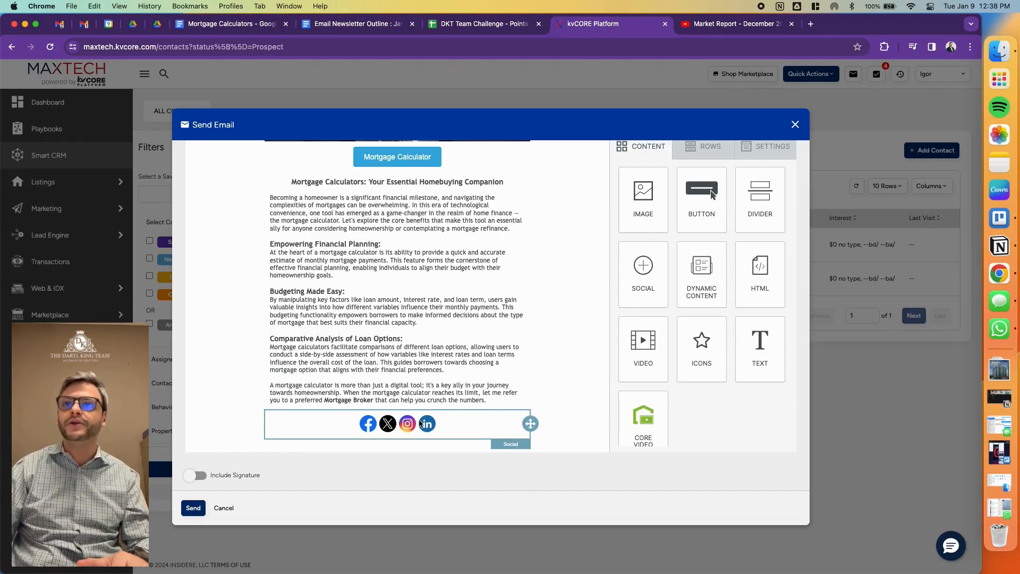
click(450, 420)
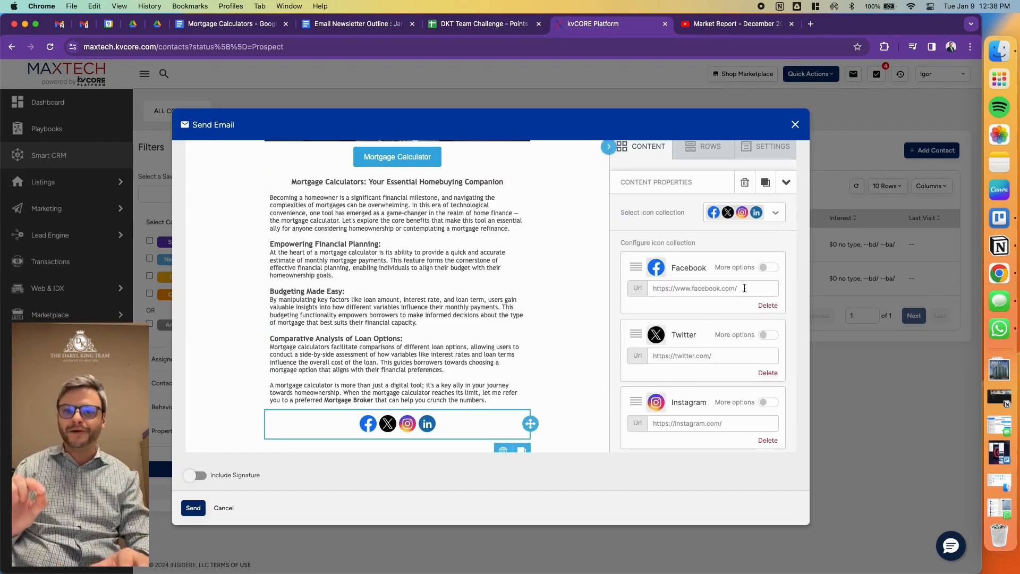
- Remove the Facebook and Twitter icons from the social block
click(748, 288)
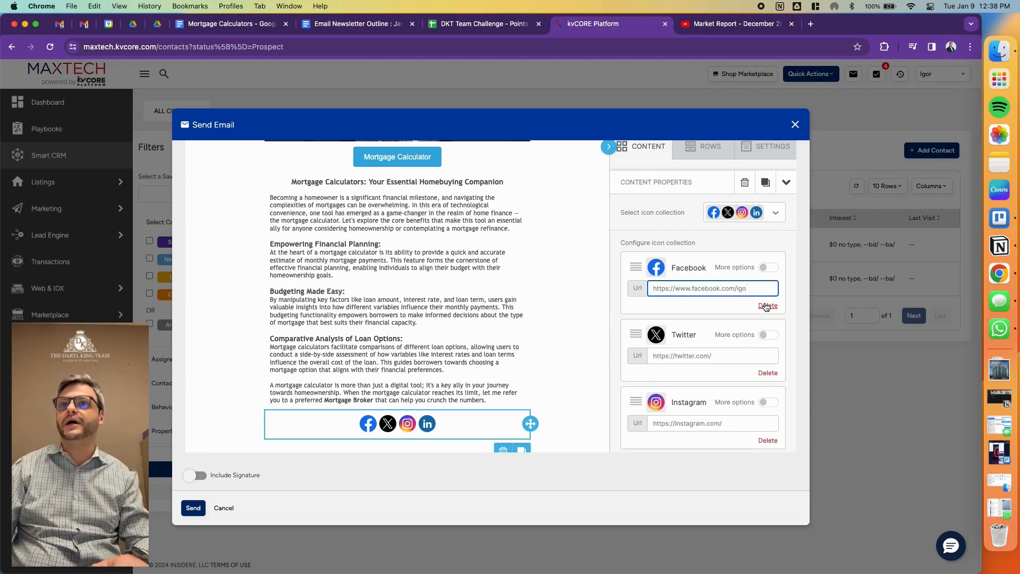
click(766, 307)
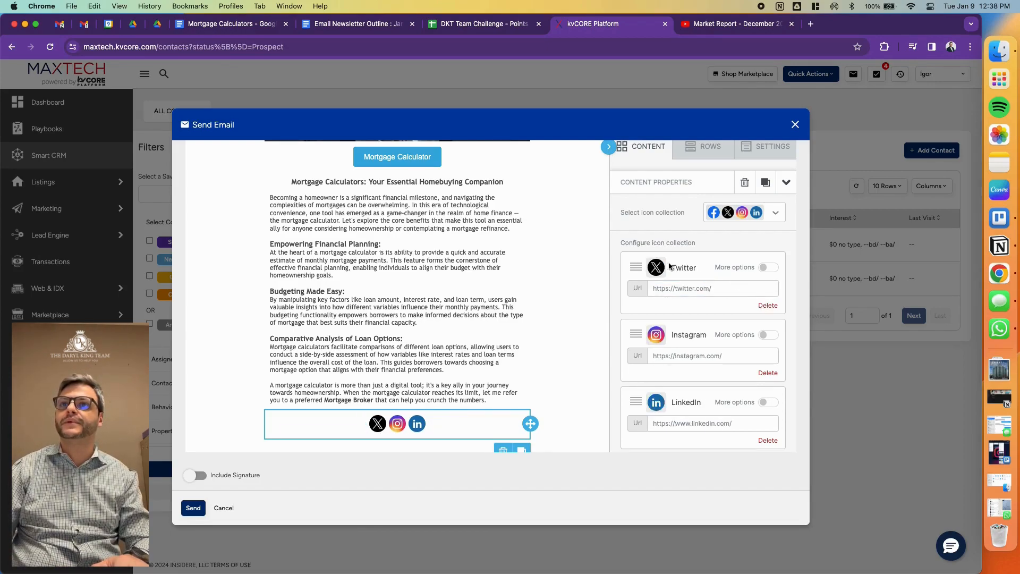
click(768, 267)
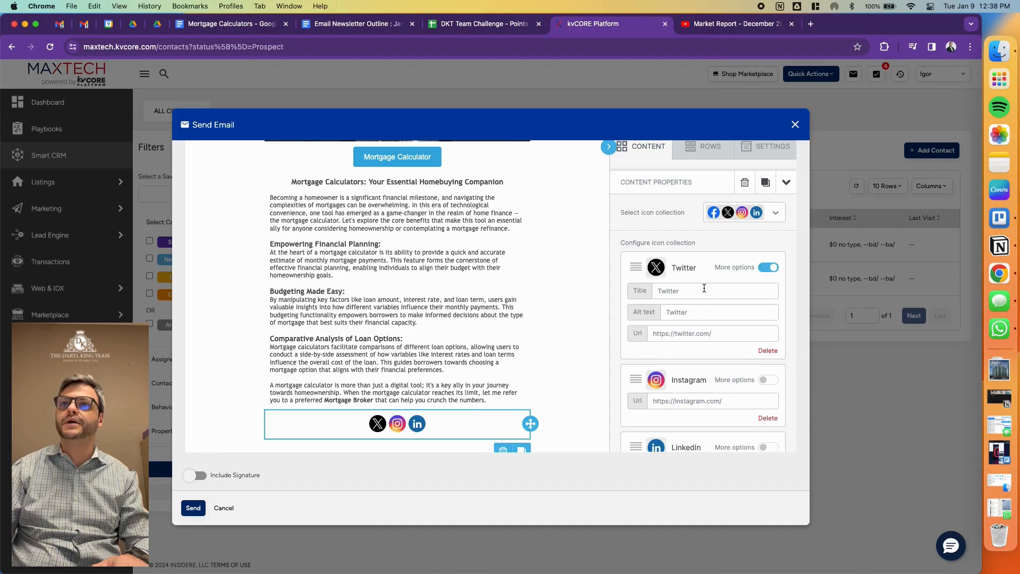
scroll(750, 292, down, 5)
scroll(760, 297, up, 4)
click(768, 299)
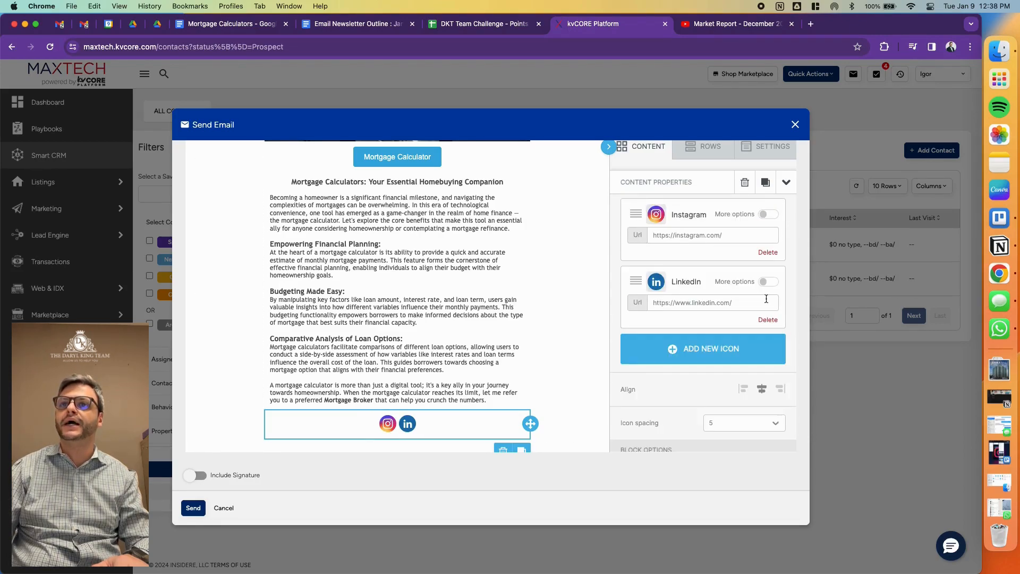
click(711, 350)
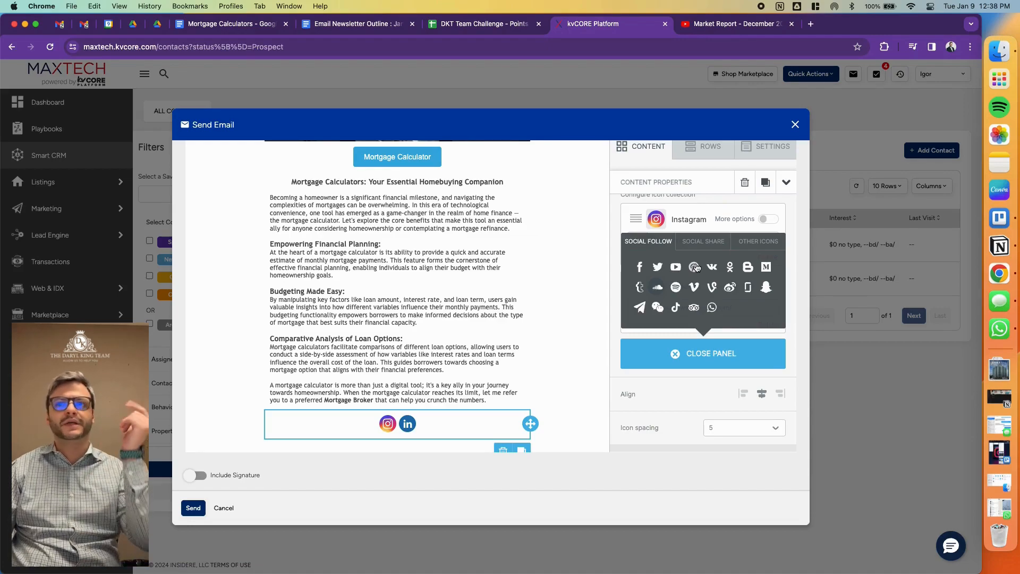
click(639, 288)
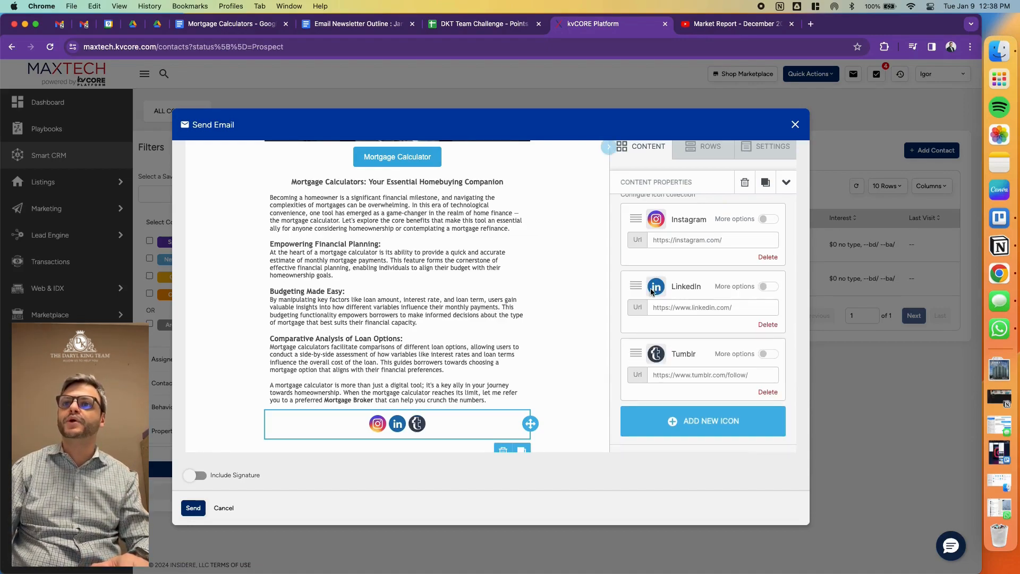
click(768, 393)
- Add a TikTok icon to the social block and complete the TikTok and Instagram URLs with the broker's handle from the outline
click(694, 357)
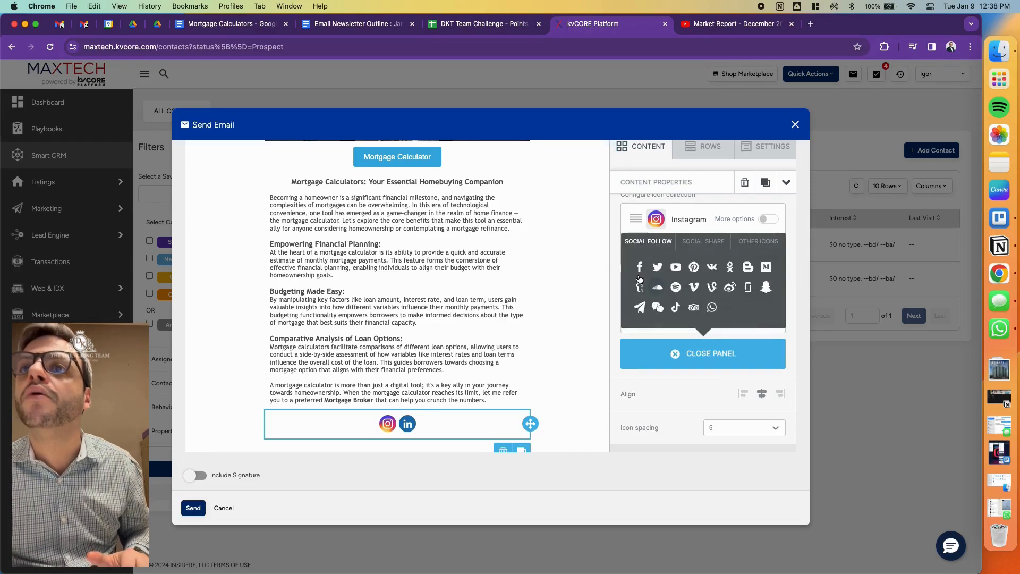
click(676, 310)
click(694, 373)
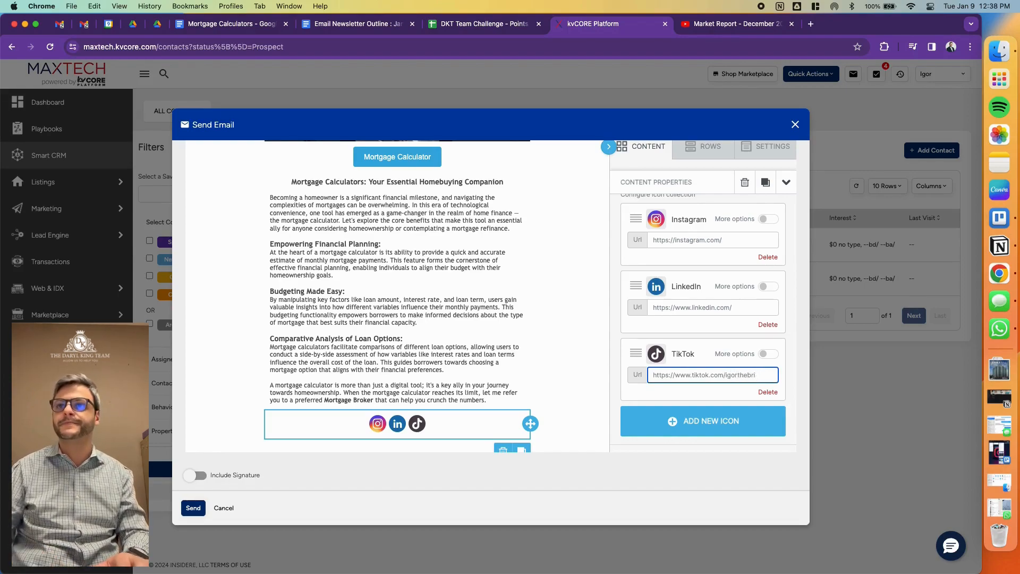
click(752, 239)
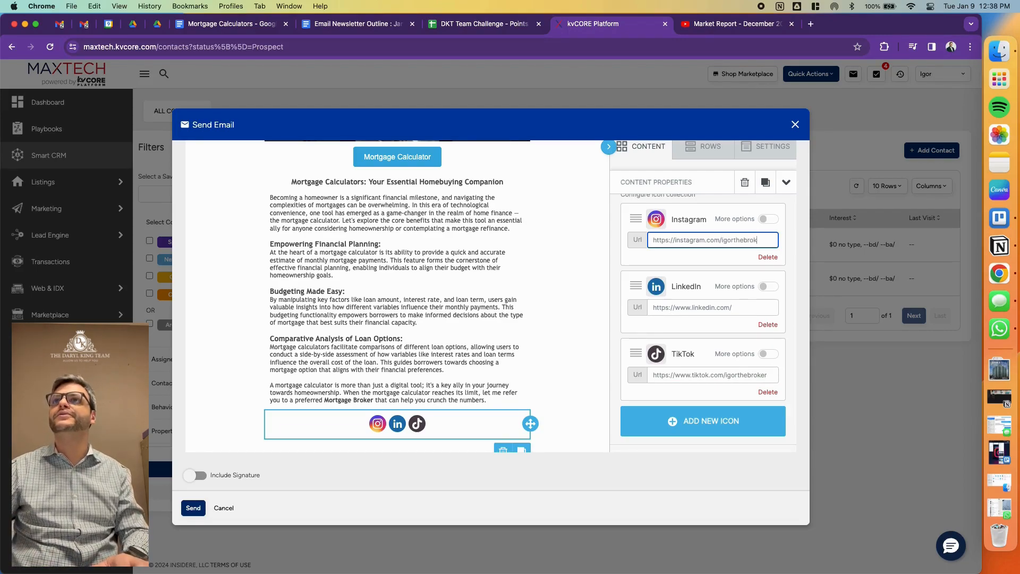
- Open LinkedIn in a new browser tab and go to the account's own profile page
key(super+t)
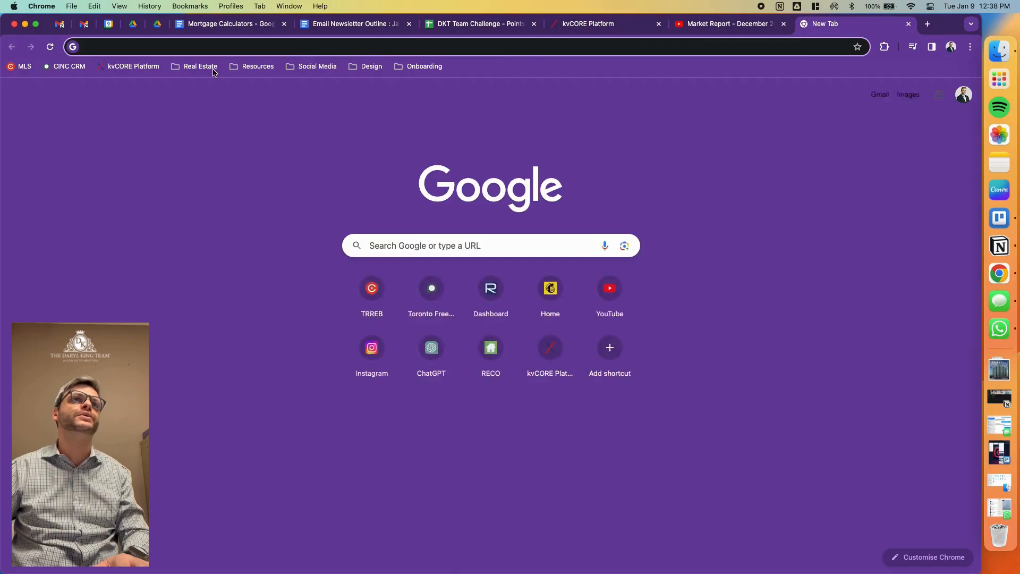
click(200, 66)
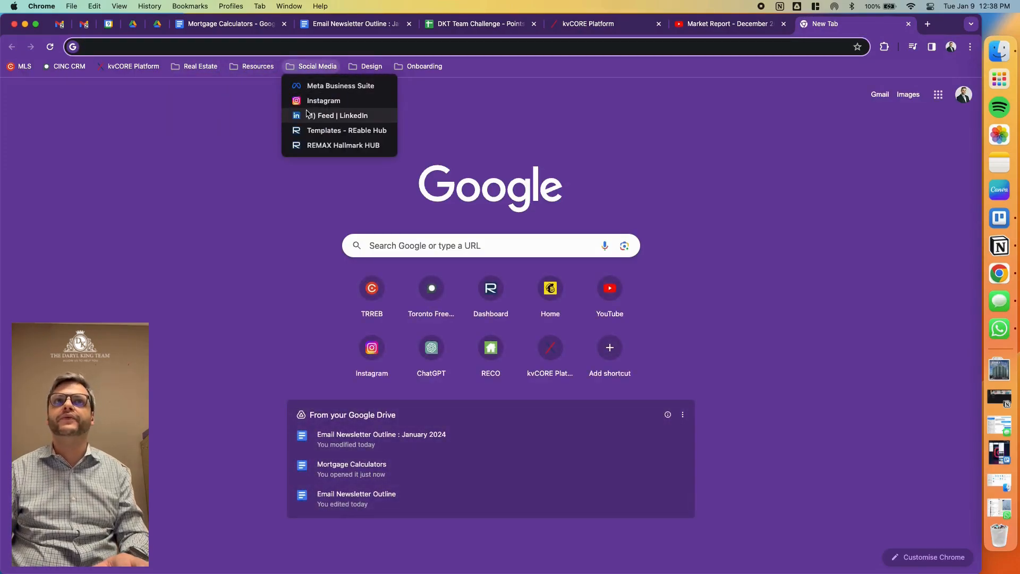
click(460, 123)
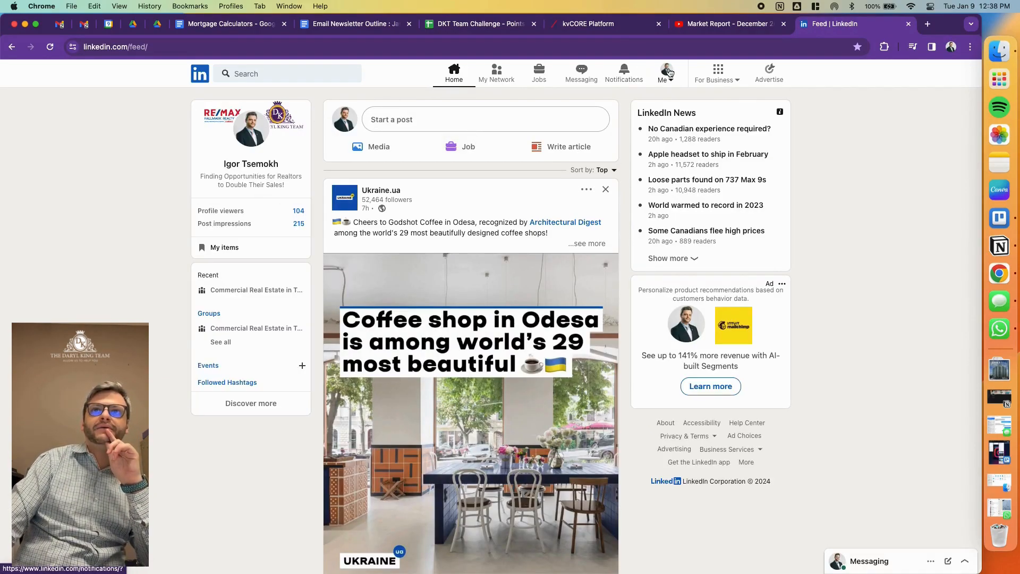
click(668, 71)
click(617, 149)
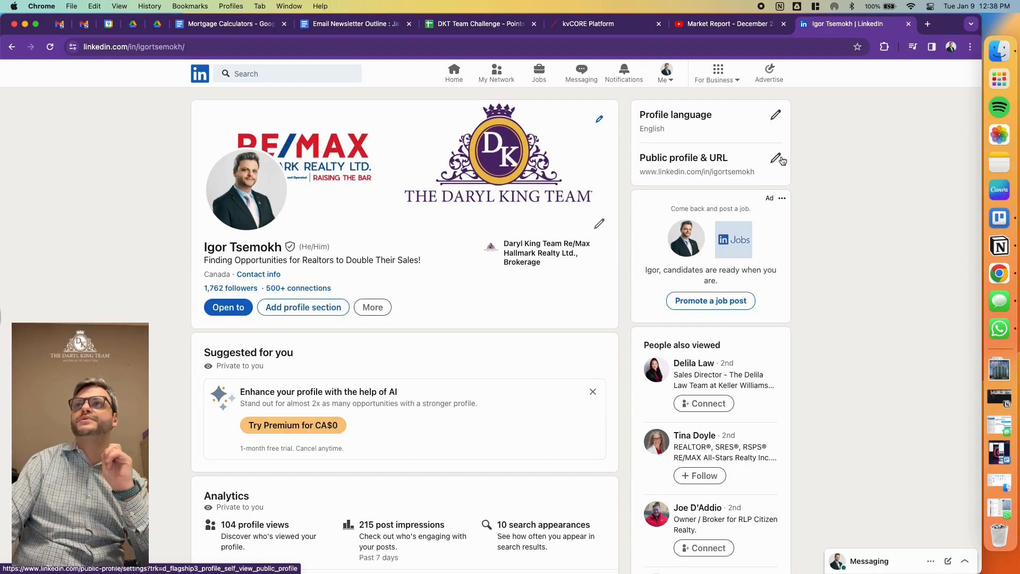
- Copy the public profile URL from the LinkedIn profile page
click(783, 161)
key(super+w)
drag(759, 173, 642, 171)
key(super+c)
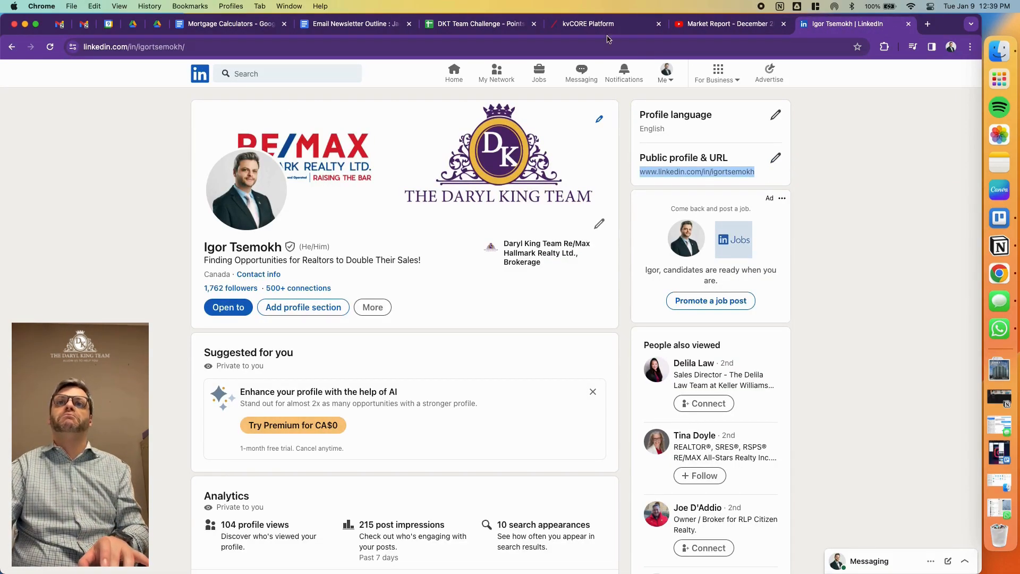
- Switch to kvCORE and replace the LinkedIn icon's URL with the copied profile address
click(628, 23)
click(738, 307)
key(super+a)
key(super+v)
click(610, 426)
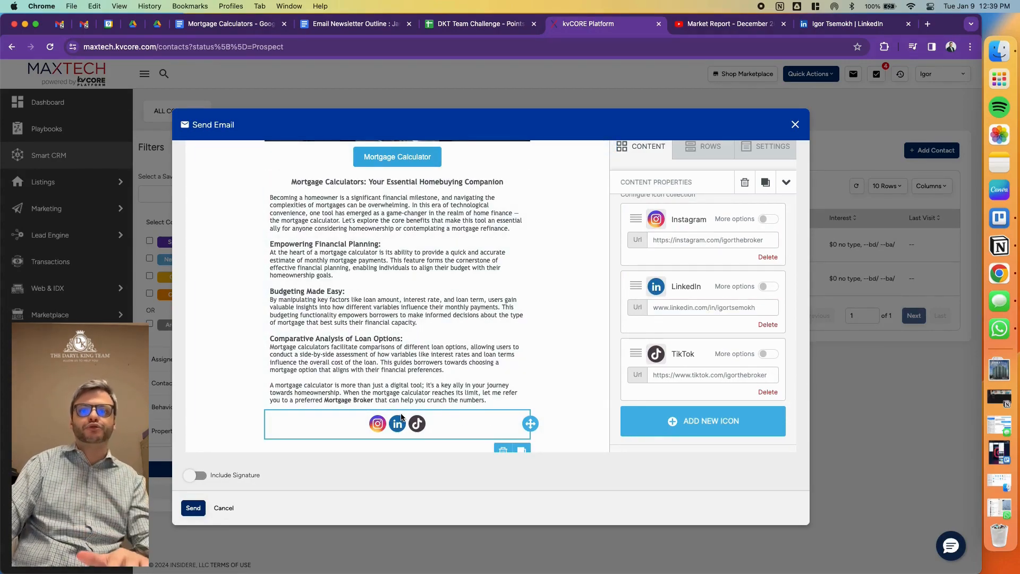
- Add an image block below the social icons and insert the agent's contact banner with the RE/MAX and Daryl King Team logos
scroll(401, 417, down, 1)
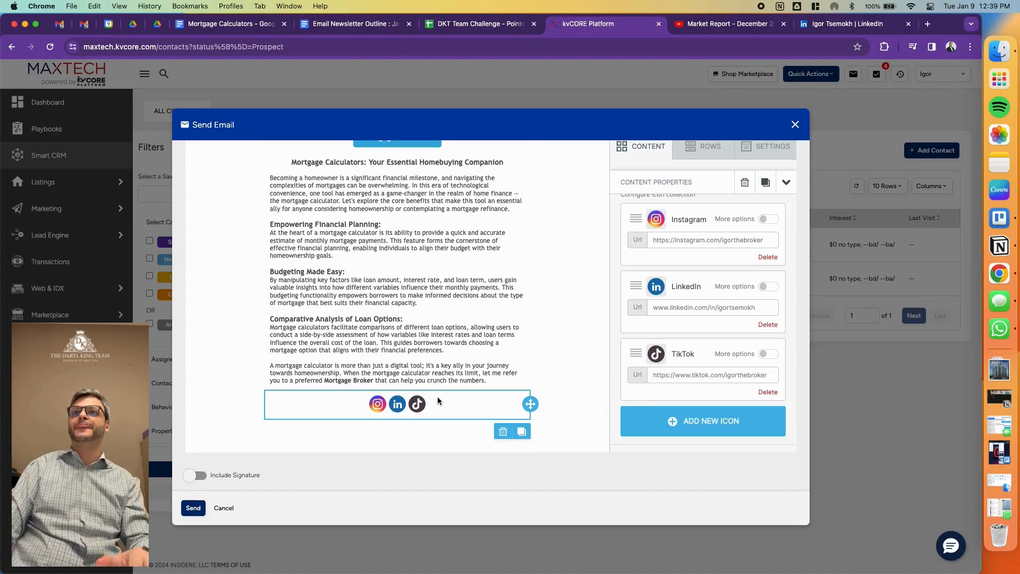
click(660, 148)
drag(643, 196, 443, 396)
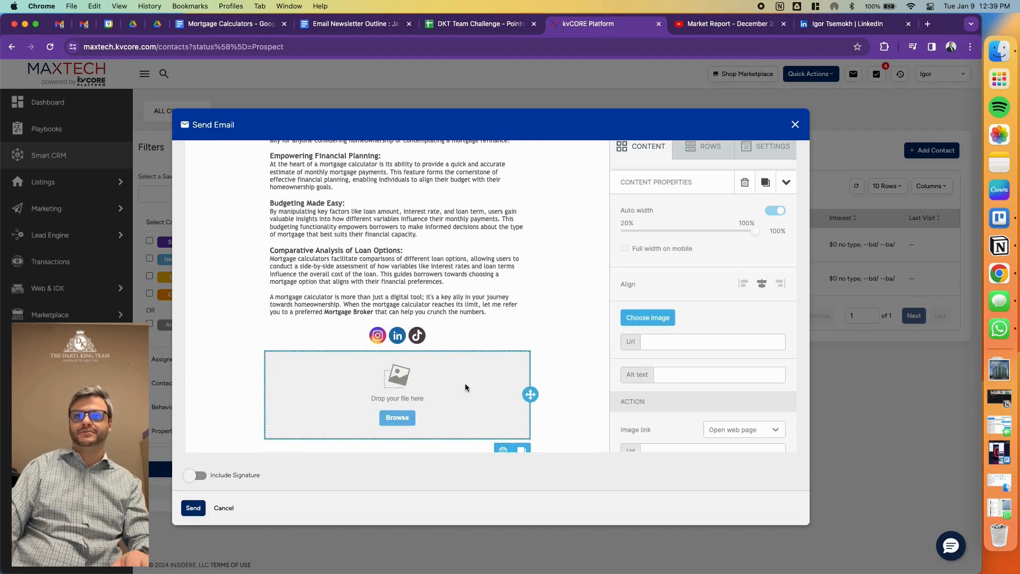
click(650, 318)
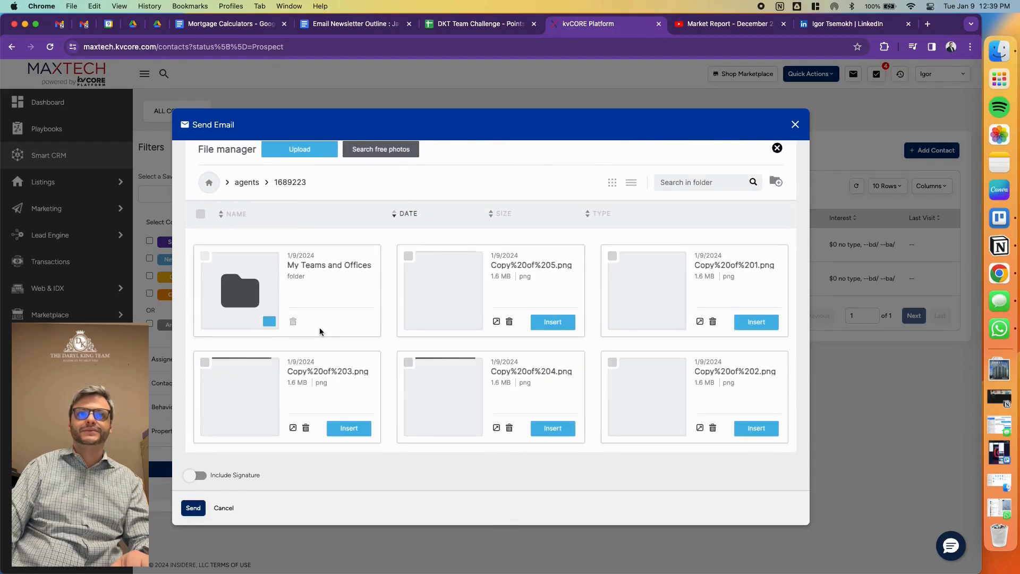
scroll(319, 327, down, 5)
click(348, 290)
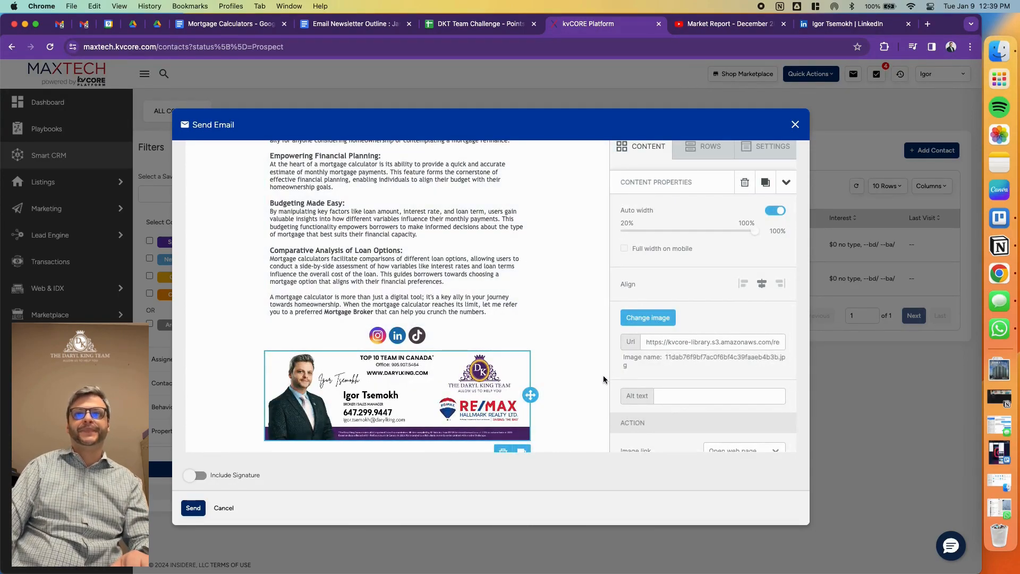
- Review the finished email sections and switch to the Email Newsletter Outline: January 2024 document in Google Docs
scroll(604, 379, down, 1)
scroll(602, 378, up, 20)
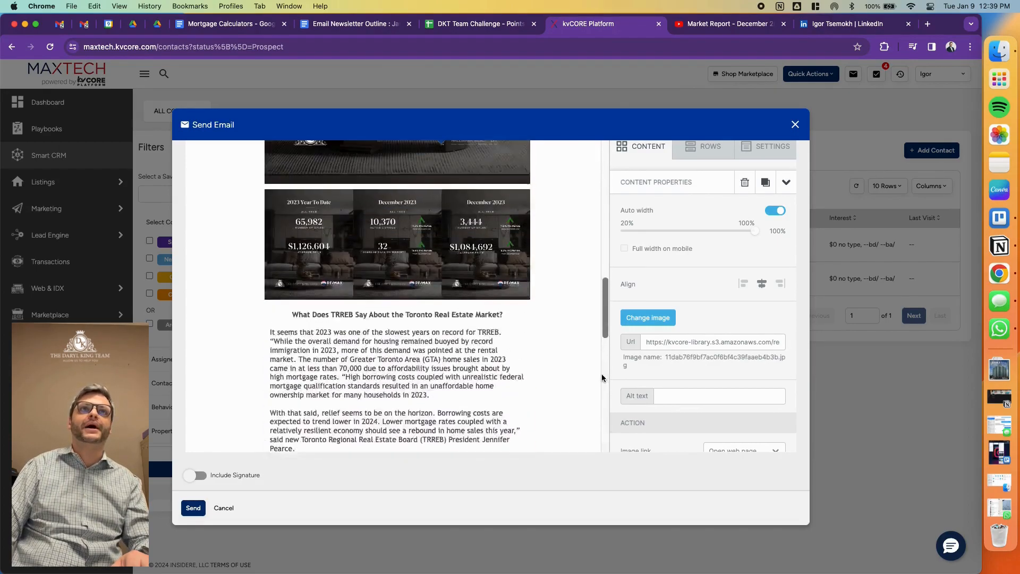
click(370, 25)
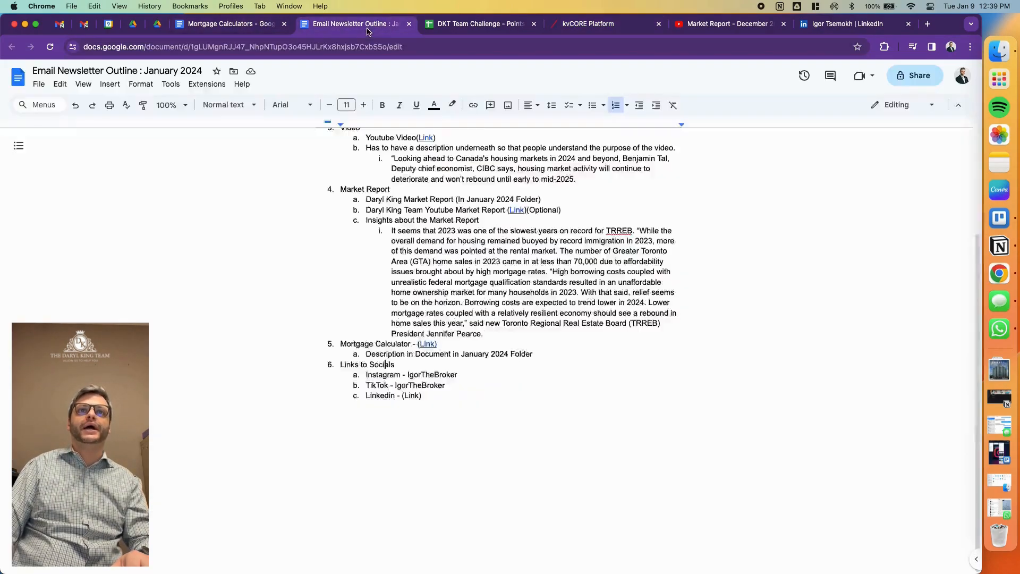
- Add outline item "Email Signatures" with sub-items "Insert an image with your signature" and "Remove the signature that will be added as part of the email"
scroll(373, 164, up, 3)
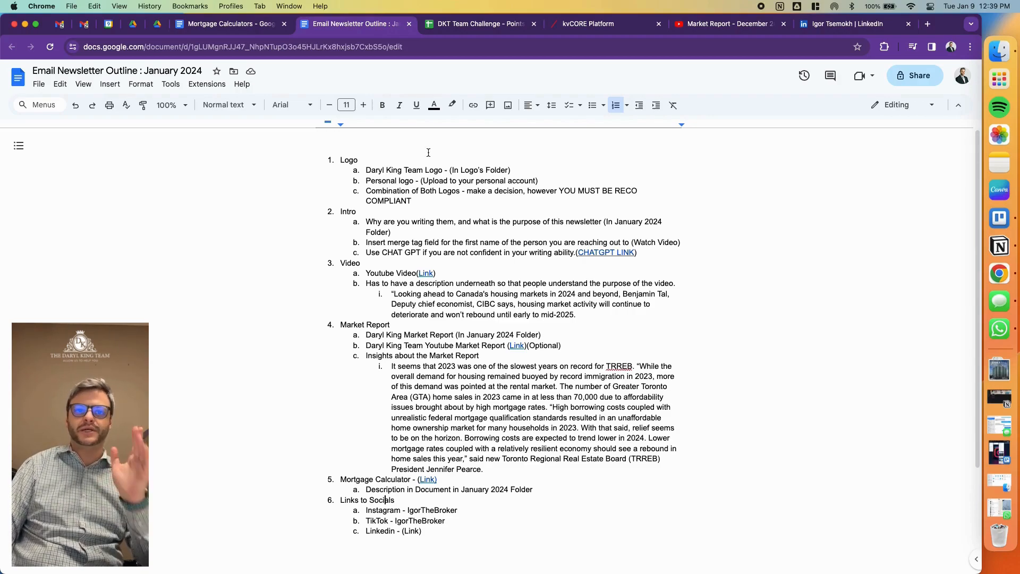
scroll(486, 418, down, 3)
click(459, 431)
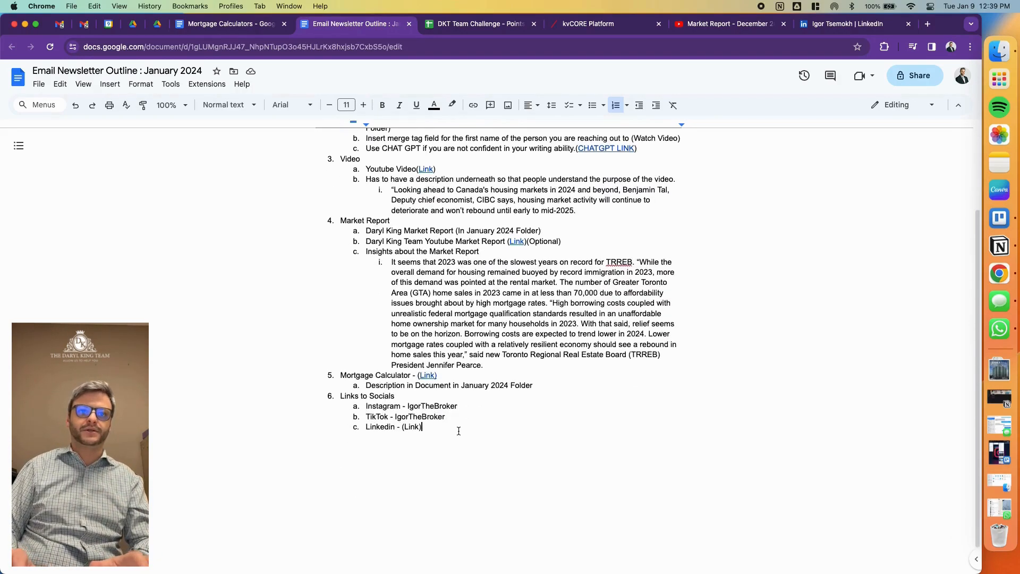
key(Return)
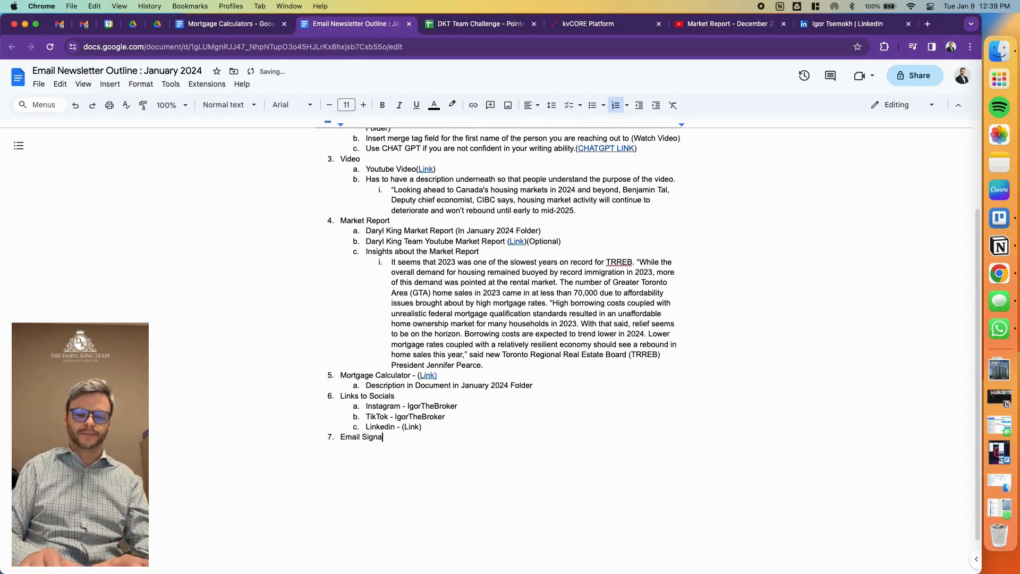
key(Return)
key(Tab)
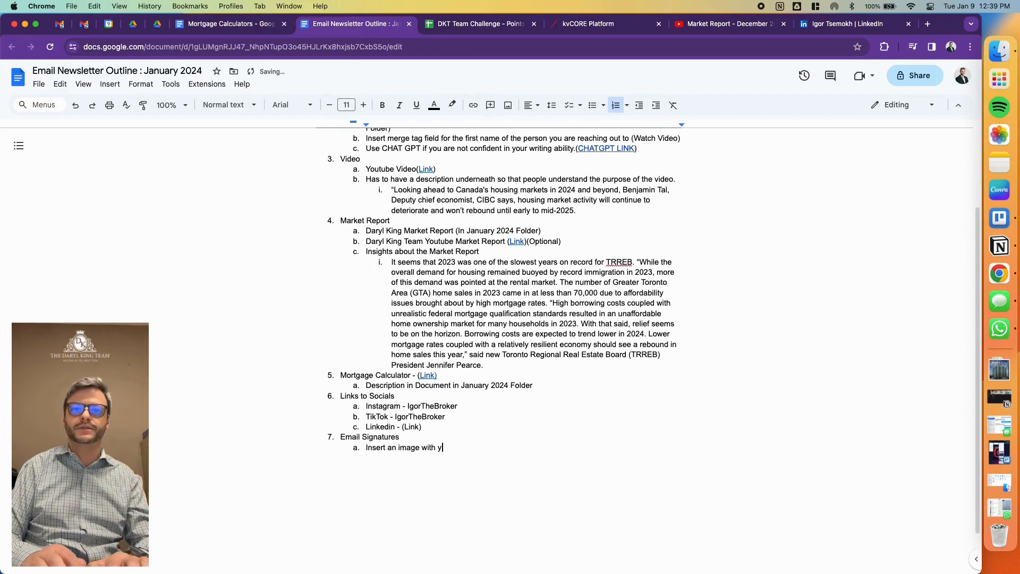
text(emove the signature that will be addde)
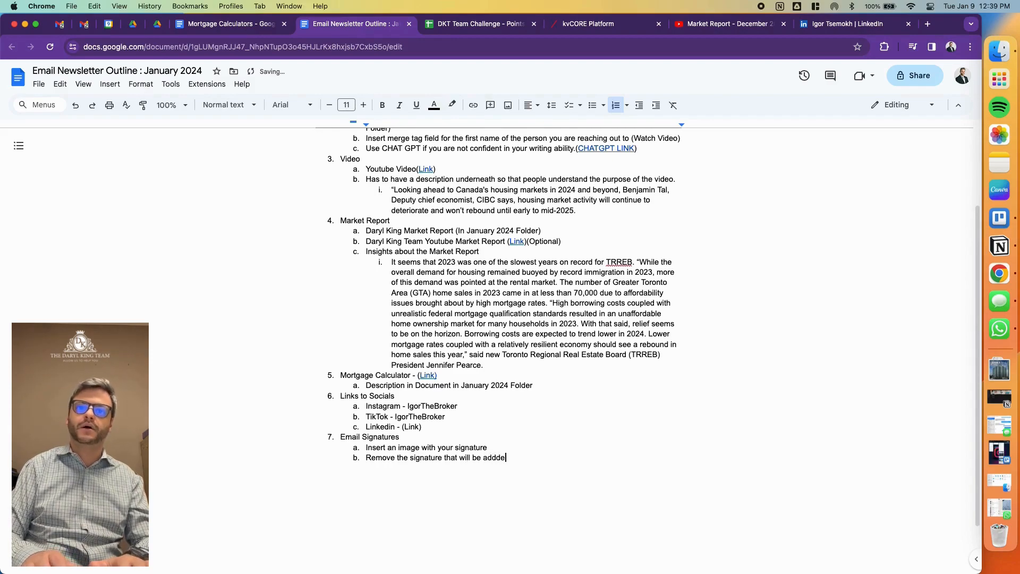
key(BackSpace)
key(BackSpace)
text(ed as part of the email)
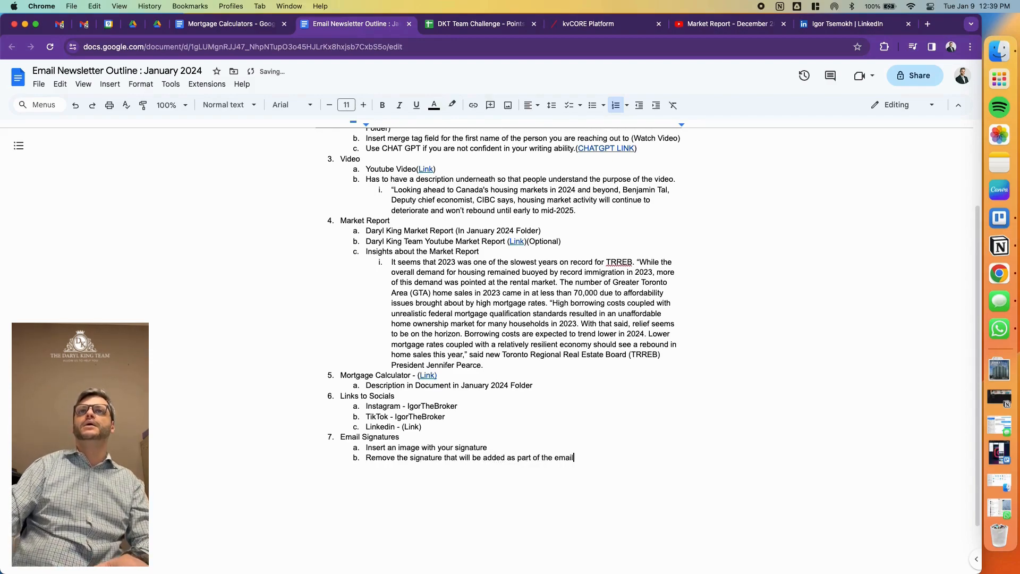
- Switch to kvCORE and review the newsletter from the intro down to the mortgage calculator section
click(598, 24)
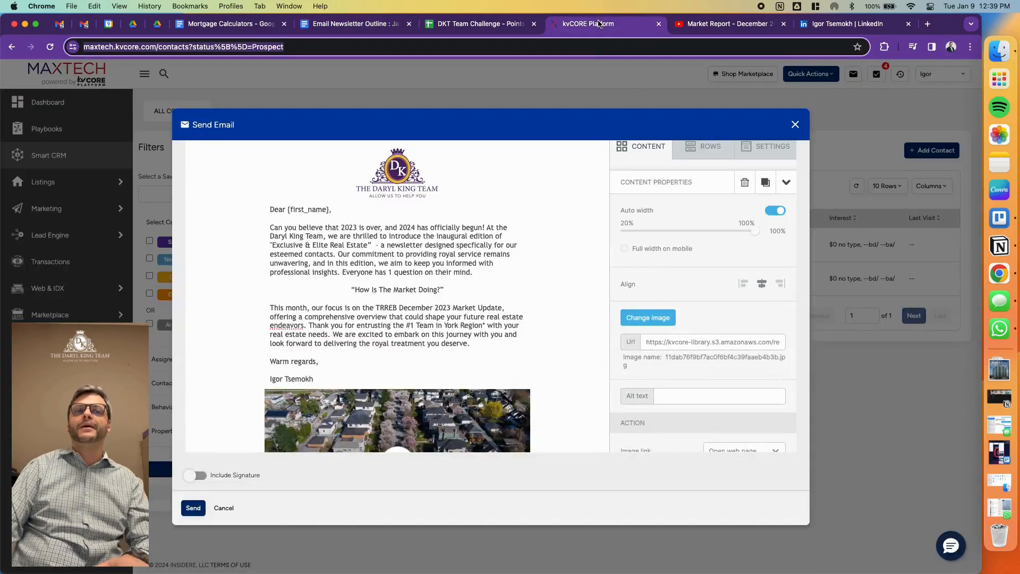
scroll(547, 211, down, 20)
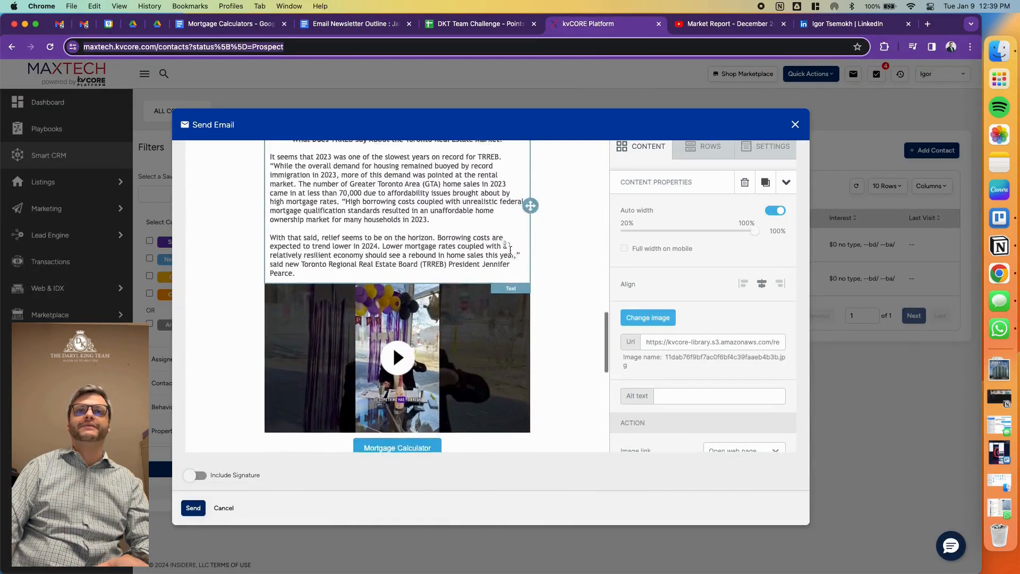
scroll(512, 250, up, 5)
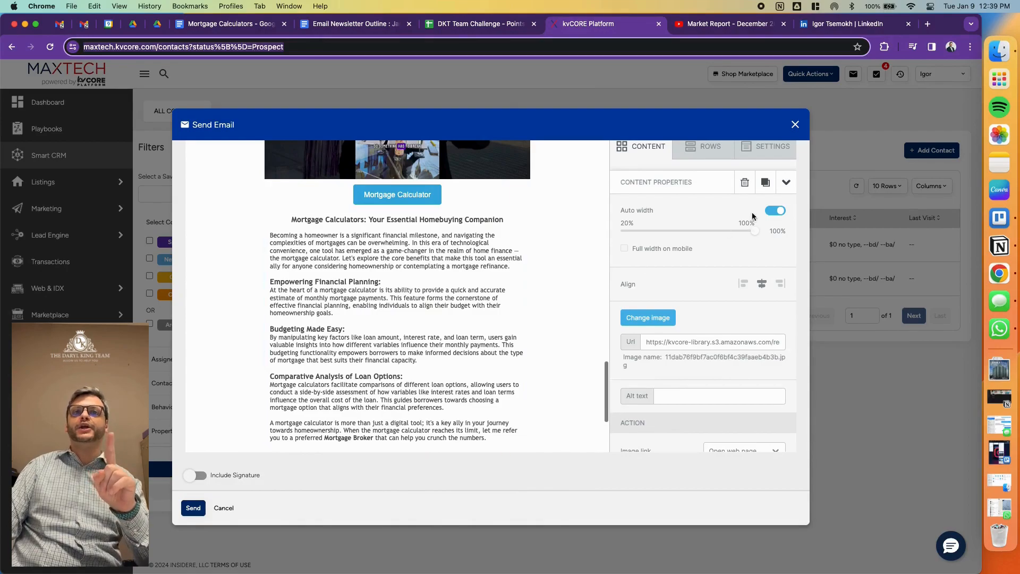
scroll(591, 234, up, 5)
scroll(591, 234, up, 10)
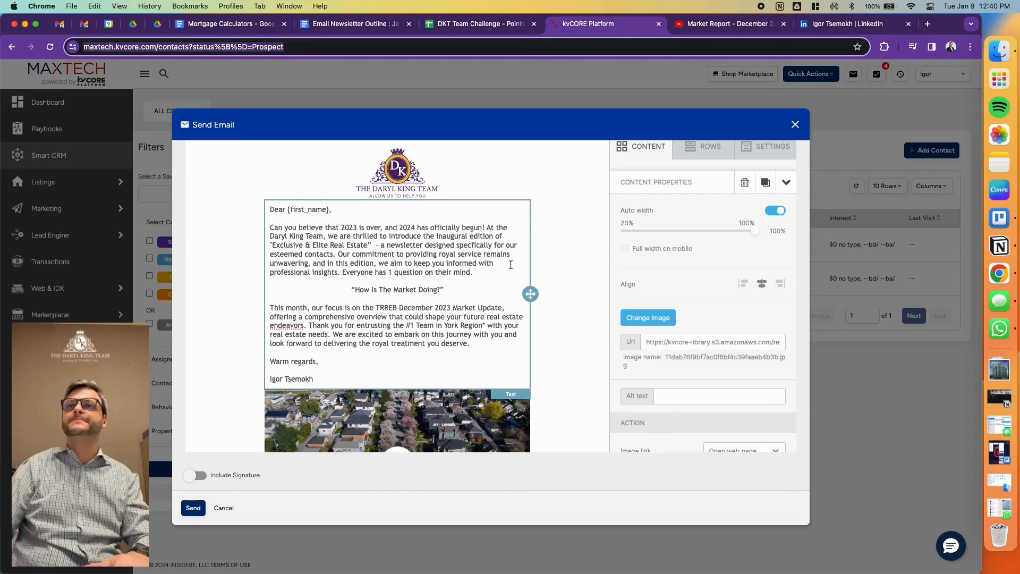
- Insert dividers between the intro and the BNN Bloomberg video and between the Benjamin Tal quote and the Market Report image
click(660, 146)
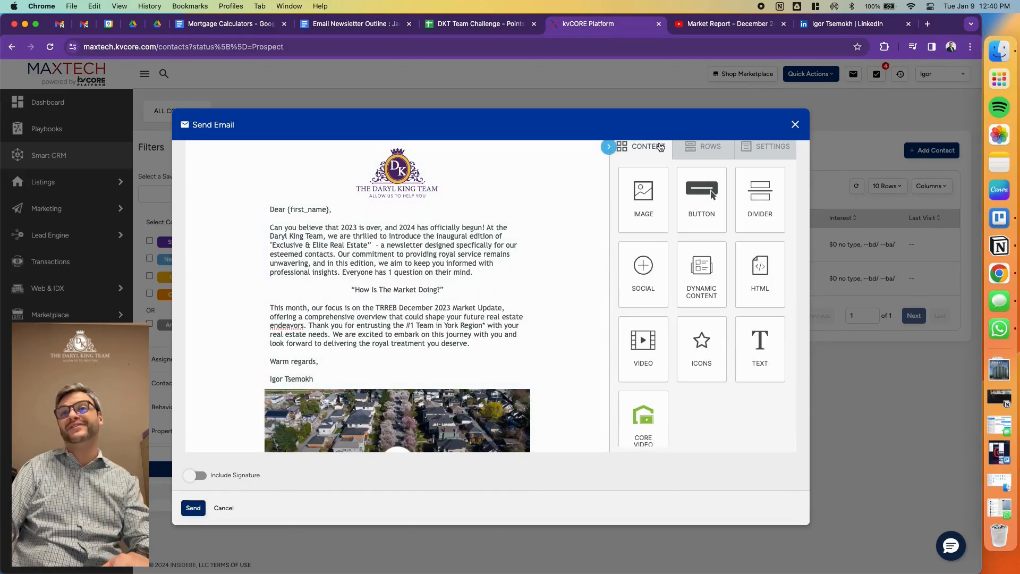
scroll(542, 269, down, 4)
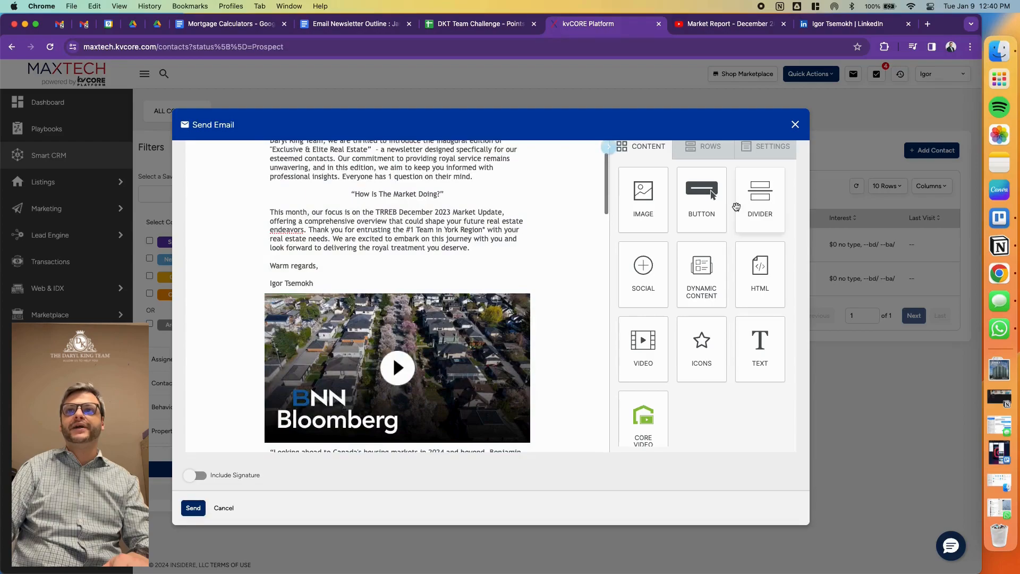
drag(725, 199, 528, 198)
scroll(526, 297, down, 3)
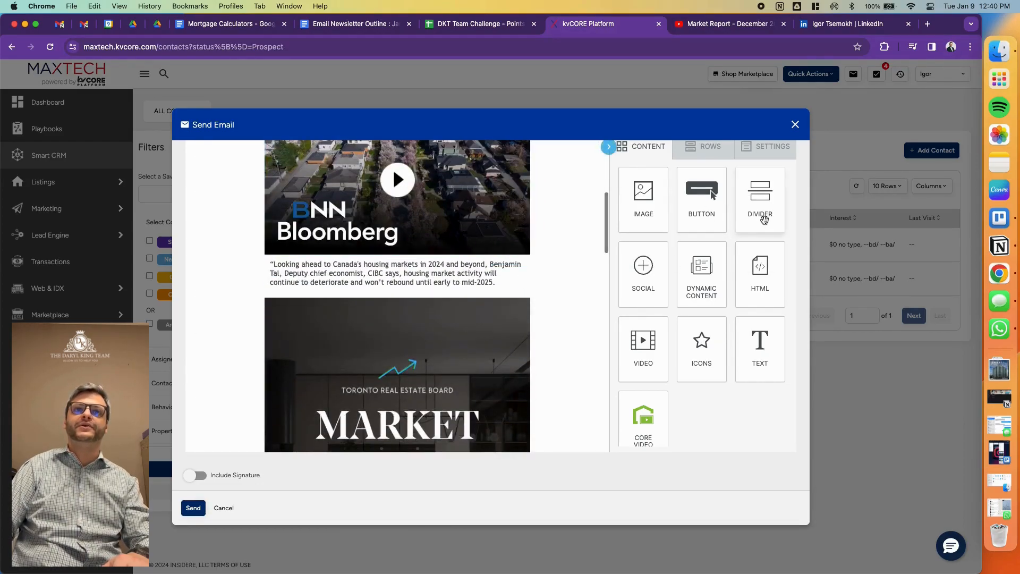
scroll(521, 313, down, 10)
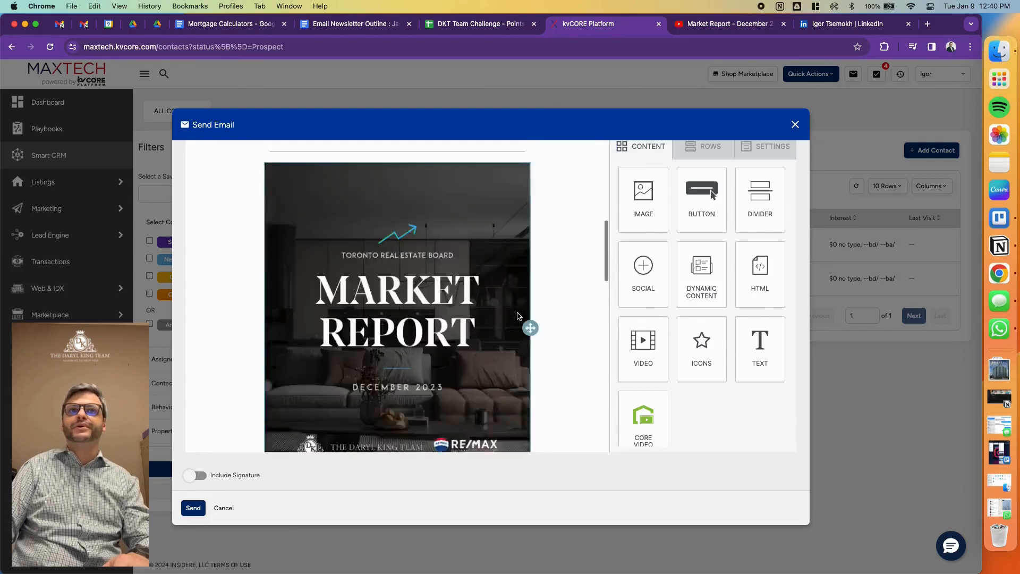
drag(768, 211, 685, 227)
- Insert a divider between the second video and the Mortgage Calculator button
scroll(545, 256, down, 6)
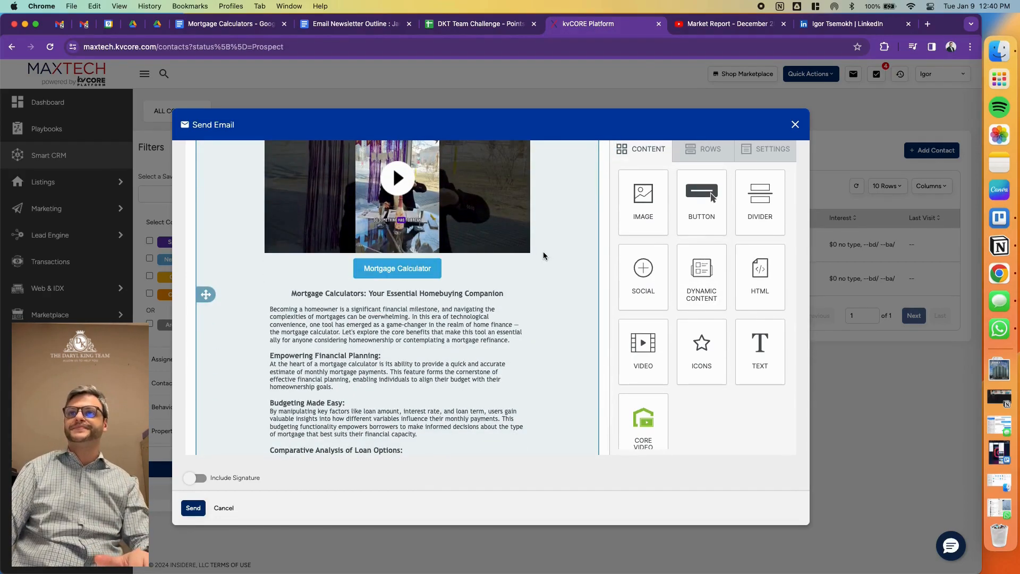
drag(749, 194, 458, 249)
scroll(551, 279, down, 5)
scroll(537, 269, up, 4)
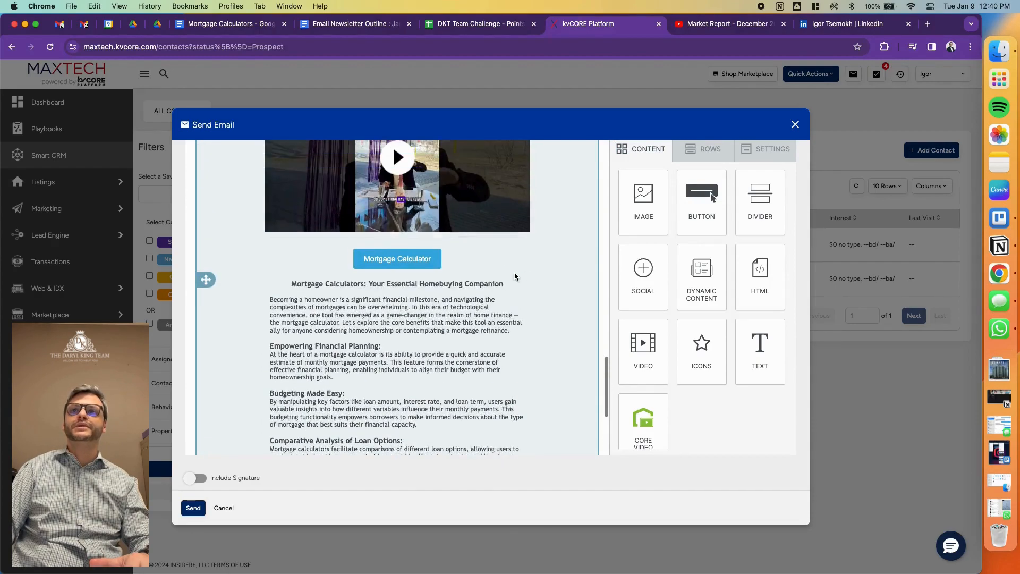
- Insert a divider between the mortgage calculator text and the social icons and set its line color to #53286E
scroll(478, 255, down, 2)
drag(738, 206, 489, 423)
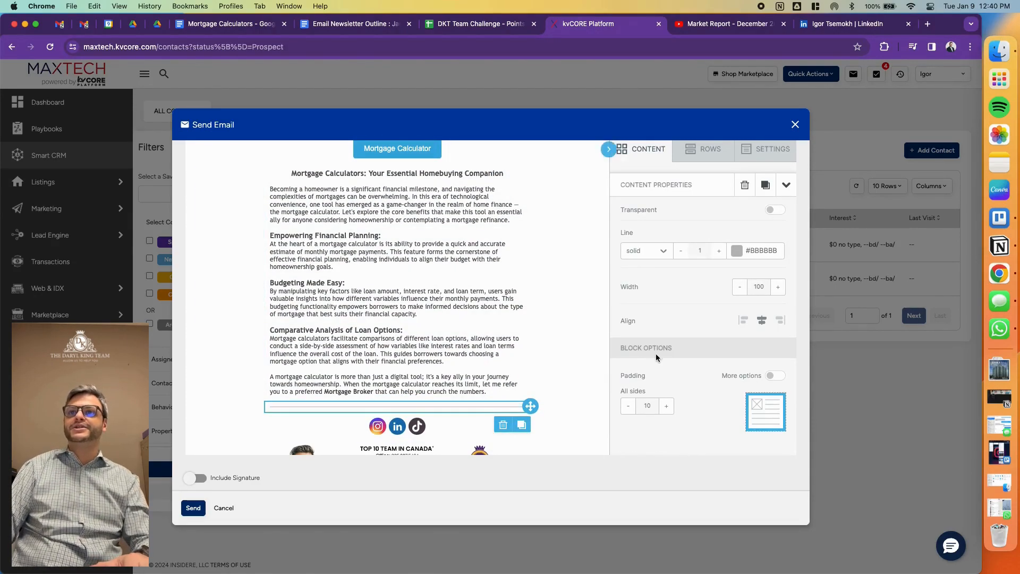
click(758, 249)
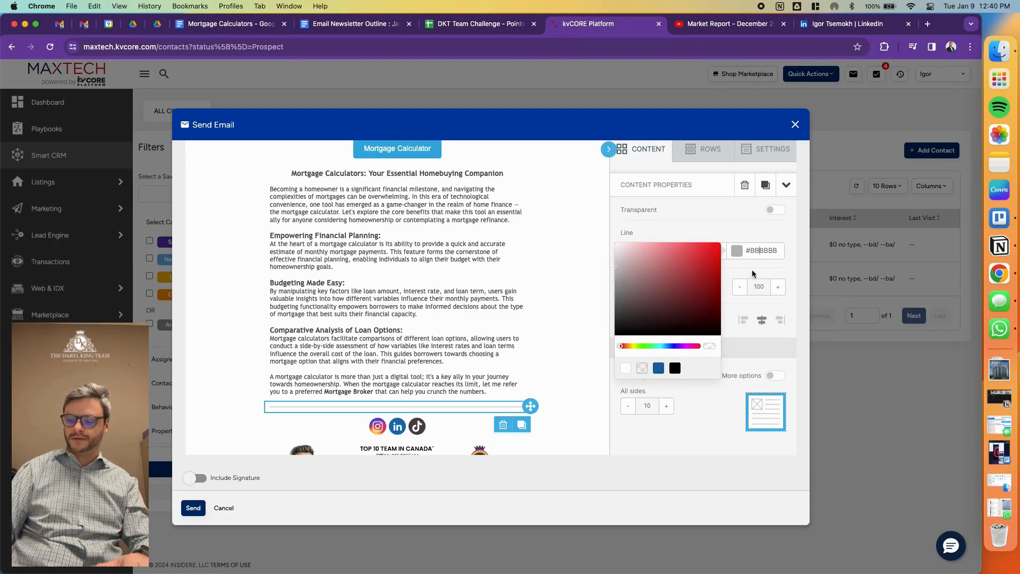
double_click(764, 255)
text(53286e)
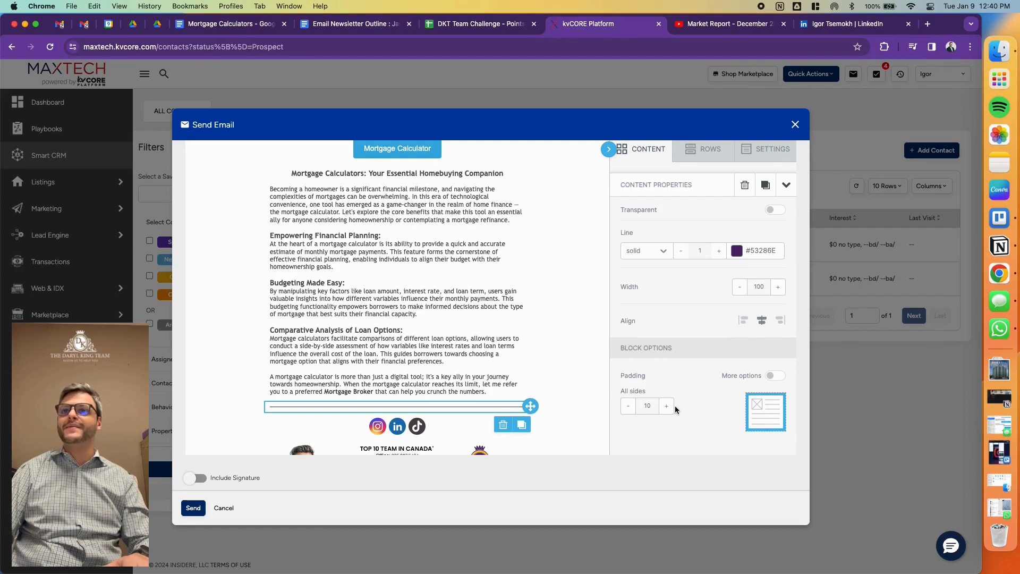
- Increase the line thickness of the purple divider above the social icons to 10, keeping it solid
scroll(695, 376, up, 3)
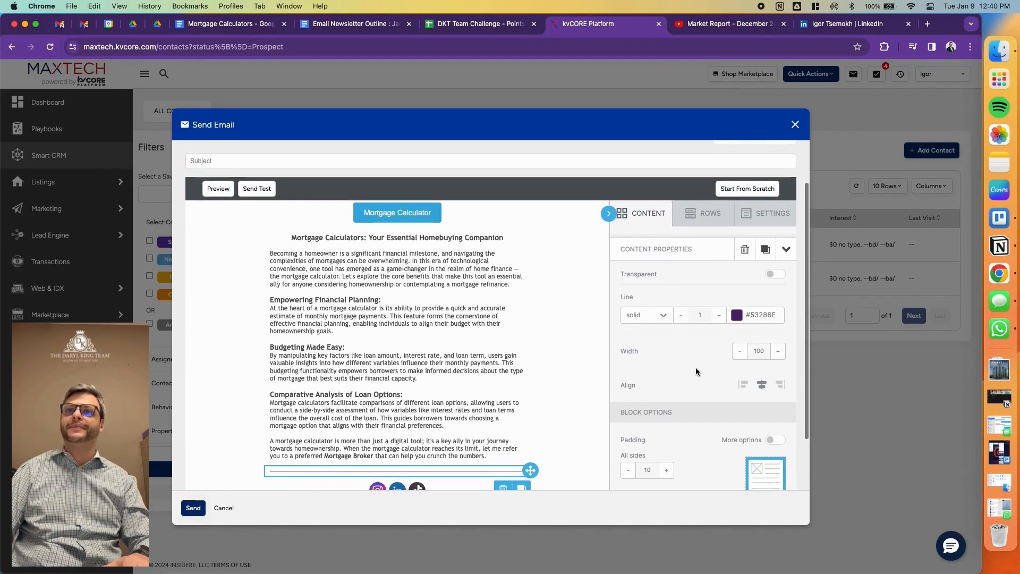
scroll(696, 371, down, 1)
click(668, 284)
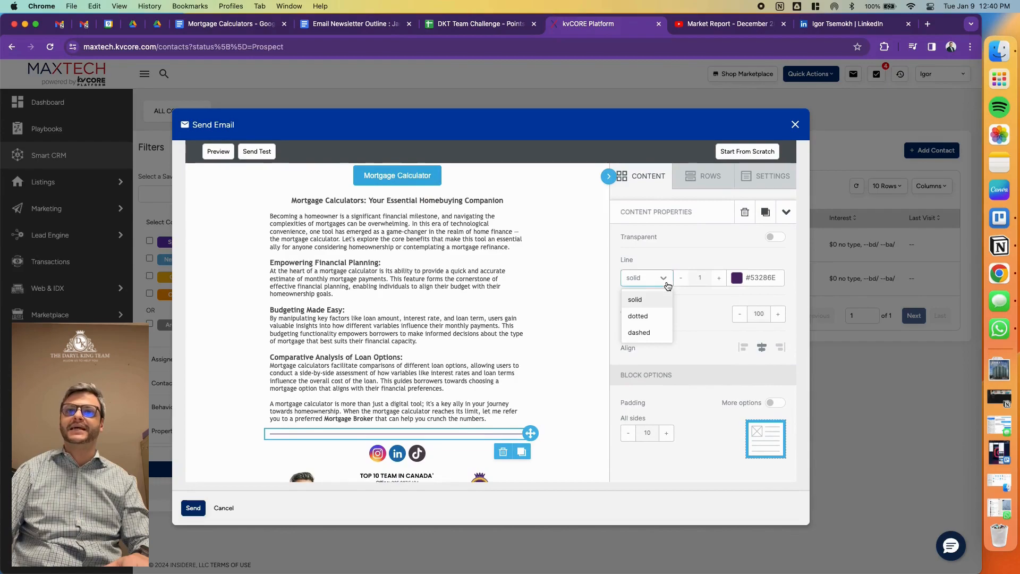
click(721, 278)
click(722, 278)
click(722, 277)
click(721, 277)
click(721, 278)
click(721, 277)
click(721, 278)
click(722, 278)
click(721, 278)
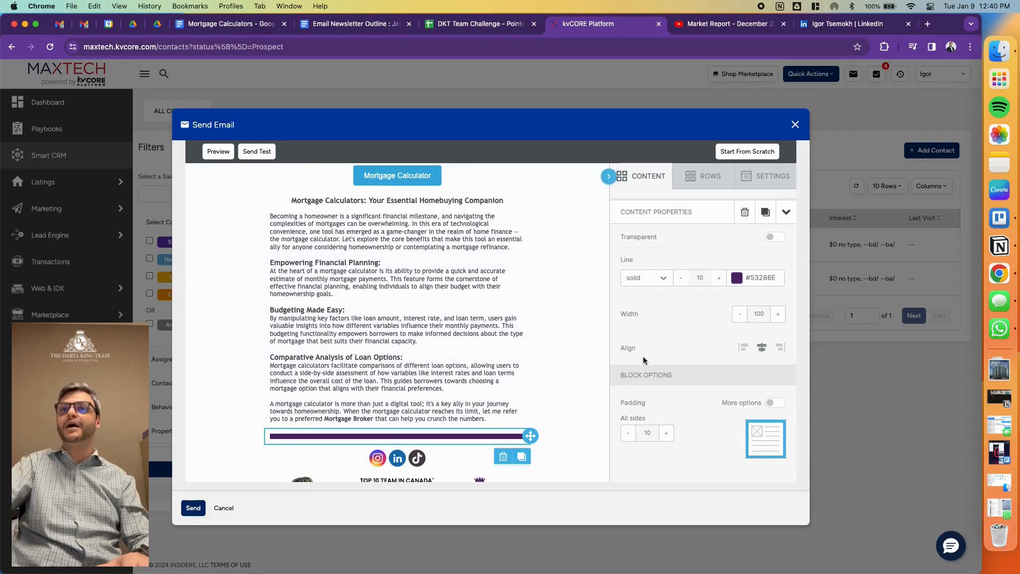
- Delete the grey divider above the Mortgage Calculator button
scroll(537, 353, up, 3)
click(512, 264)
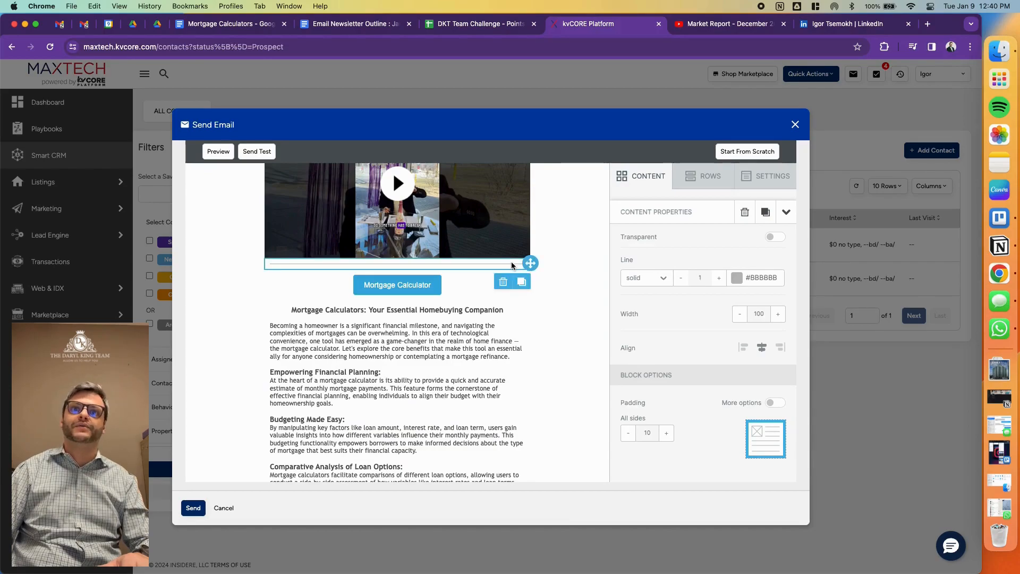
click(506, 282)
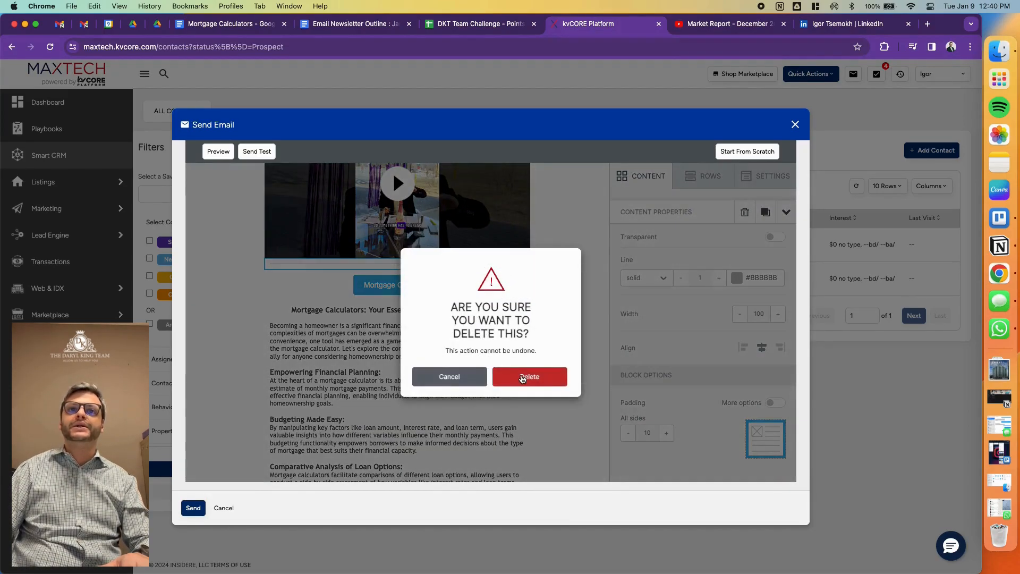
click(530, 376)
- Delete the grey divider between the Benjamin Tal quote and the Market Report image
scroll(510, 324, up, 3)
scroll(486, 299, up, 5)
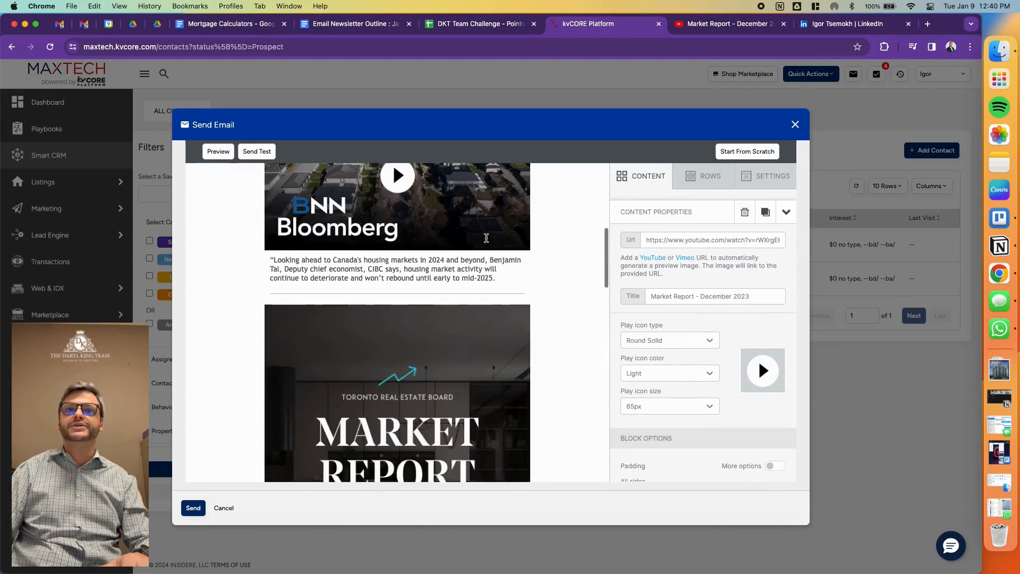
click(486, 296)
click(506, 306)
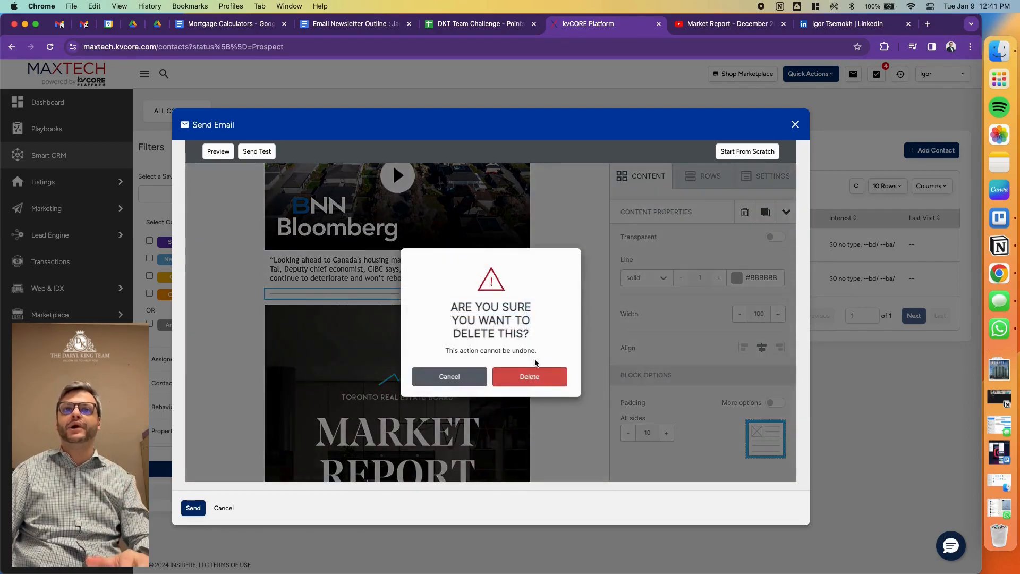
click(530, 376)
- Delete the grey divider between the intro text and the BNN Bloomberg video
scroll(478, 346, up, 5)
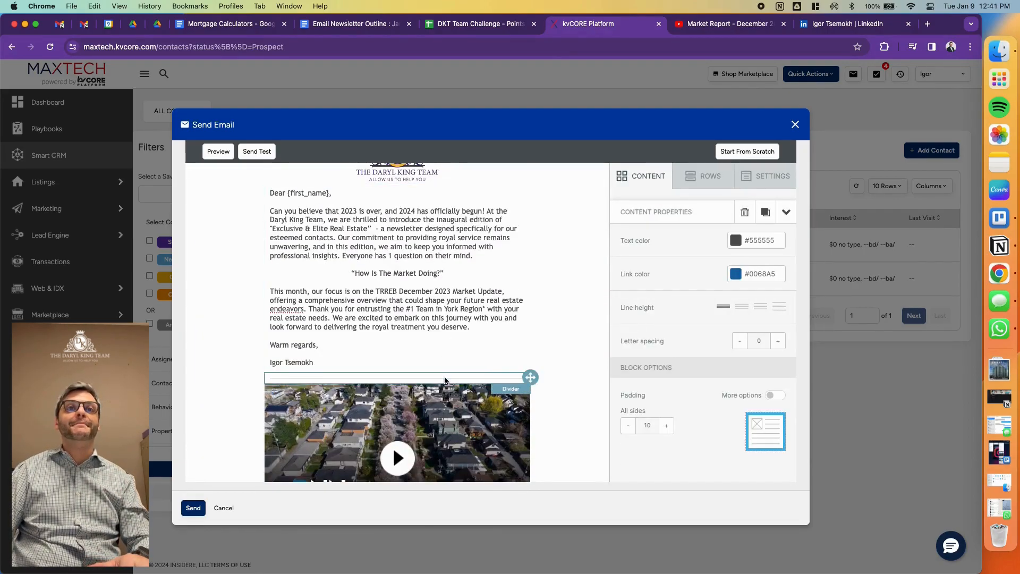
click(503, 396)
click(523, 375)
click(470, 304)
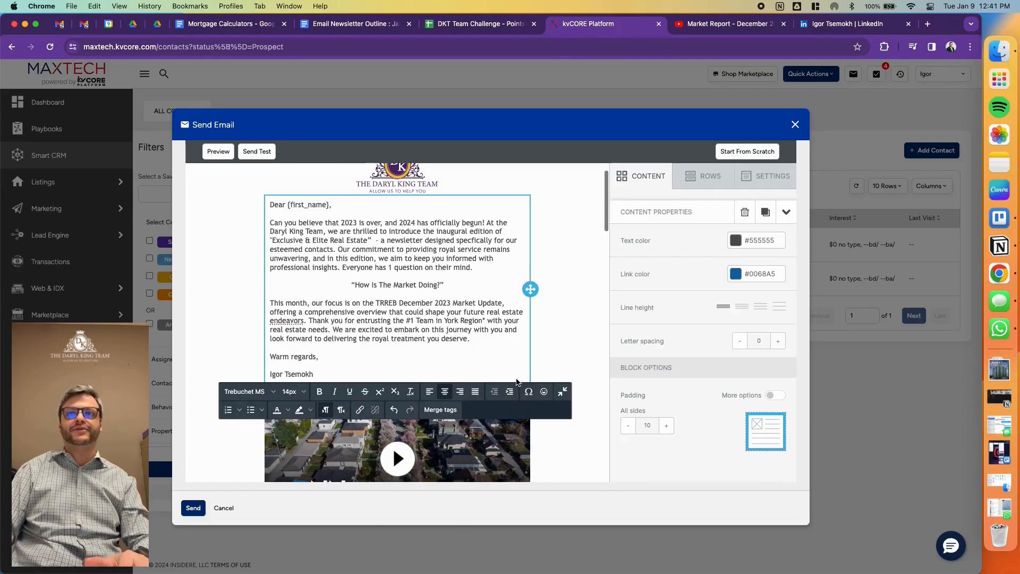
- Duplicate the purple divider above the social icons three times
scroll(470, 304, down, 15)
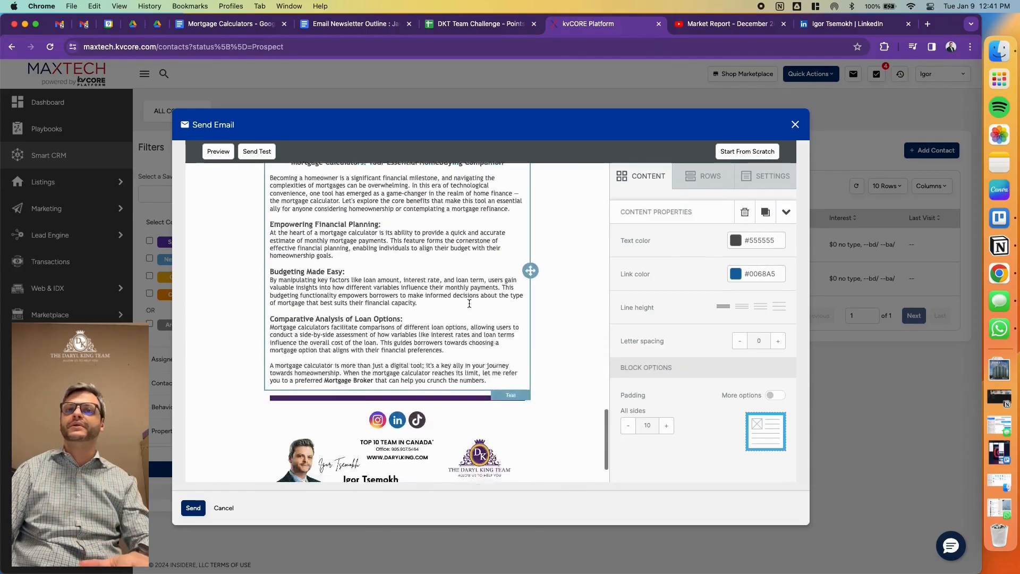
click(467, 341)
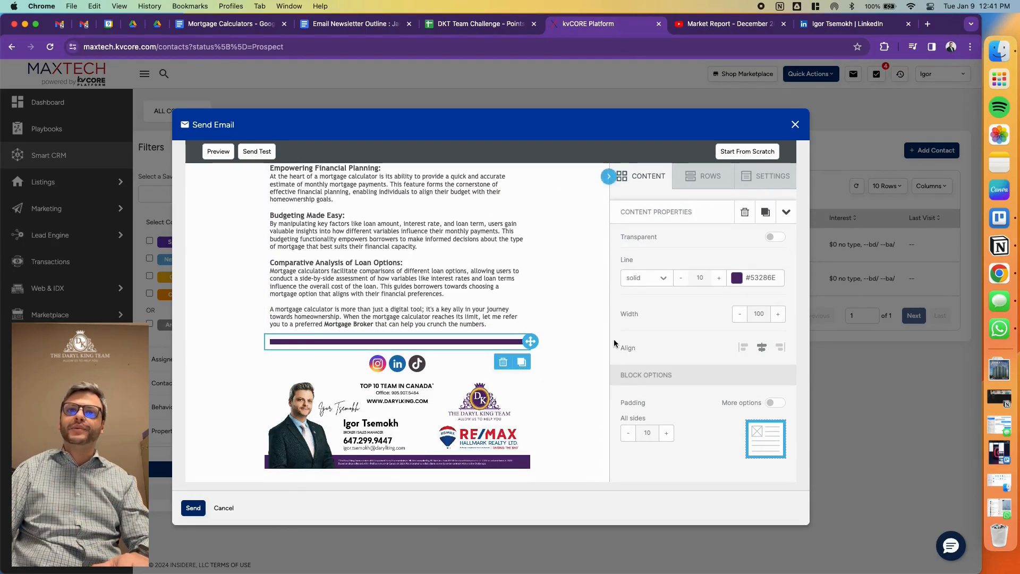
click(523, 366)
click(522, 365)
click(523, 363)
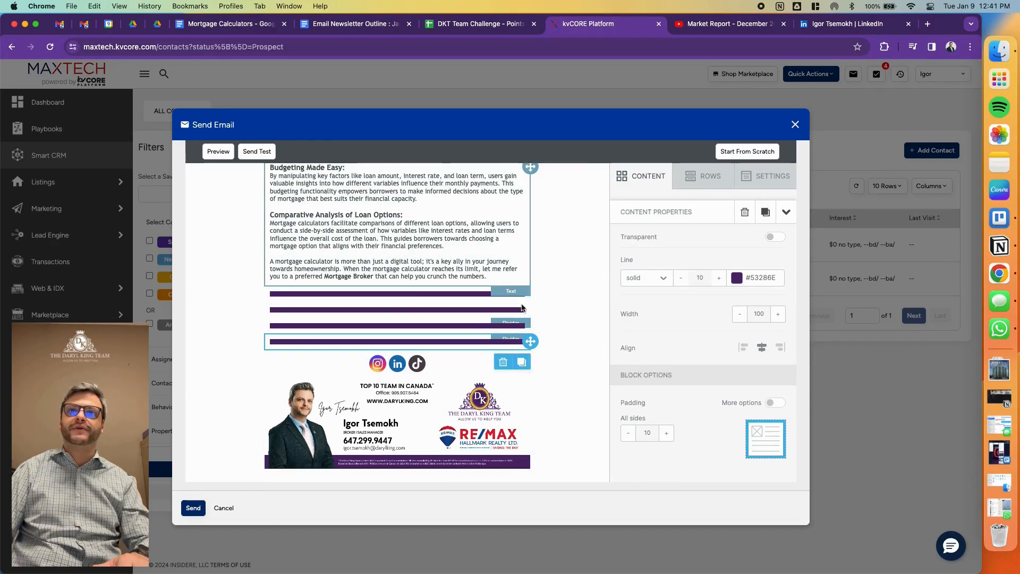
- Move copies of the purple divider above the Market Report image and between the intro text and the BNN Bloomberg video
drag(530, 293, 444, 275)
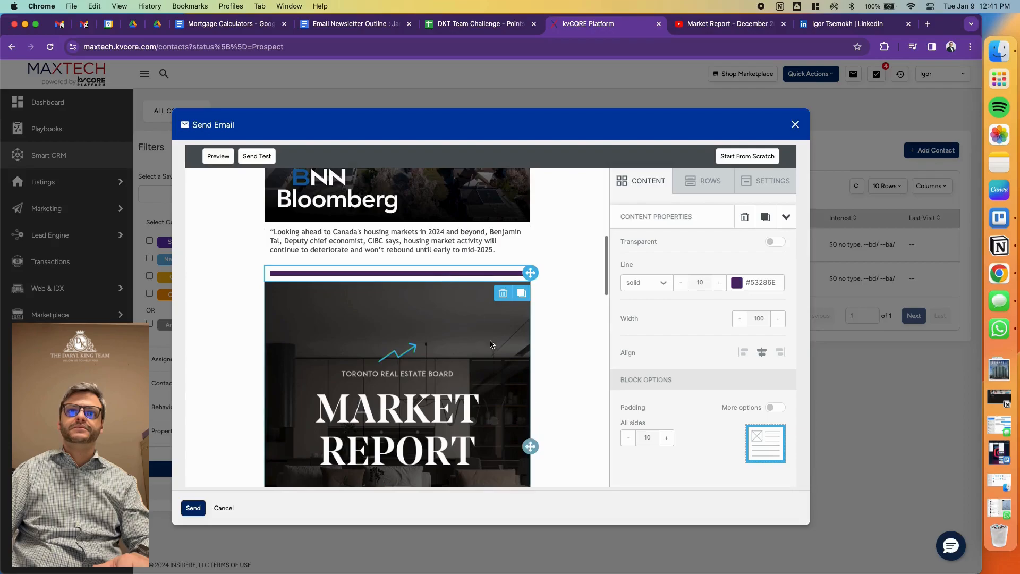
scroll(489, 341, down, 10)
scroll(494, 346, down, 10)
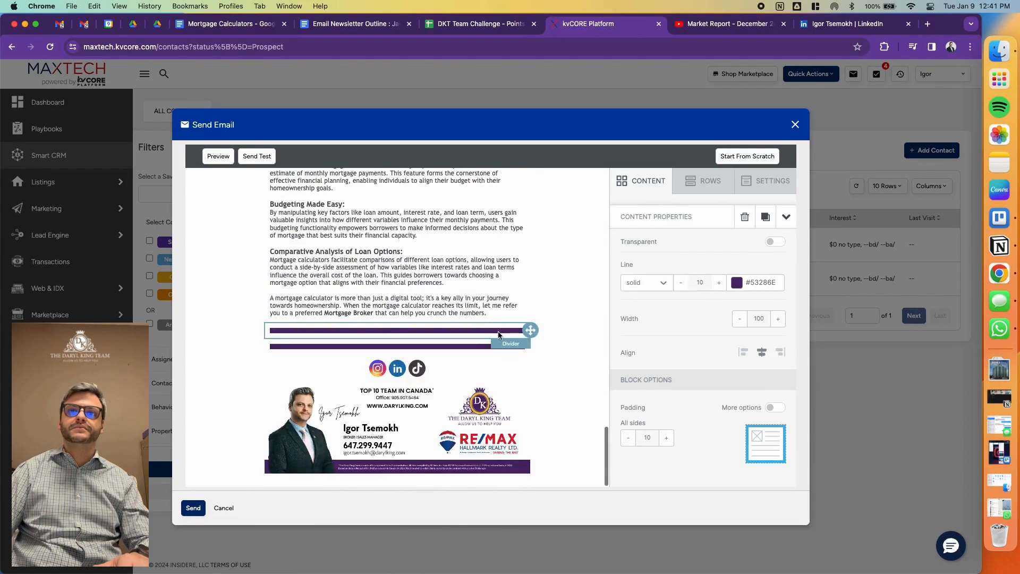
mouse_move(523, 329)
mouse_down()
mouse_move(534, 298)
mouse_move(465, 300)
mouse_move(443, 318)
mouse_up()
- Move the extra purple divider between the second video and the Mortgage Calculator button, and check the dividers throughout the newsletter
click(577, 307)
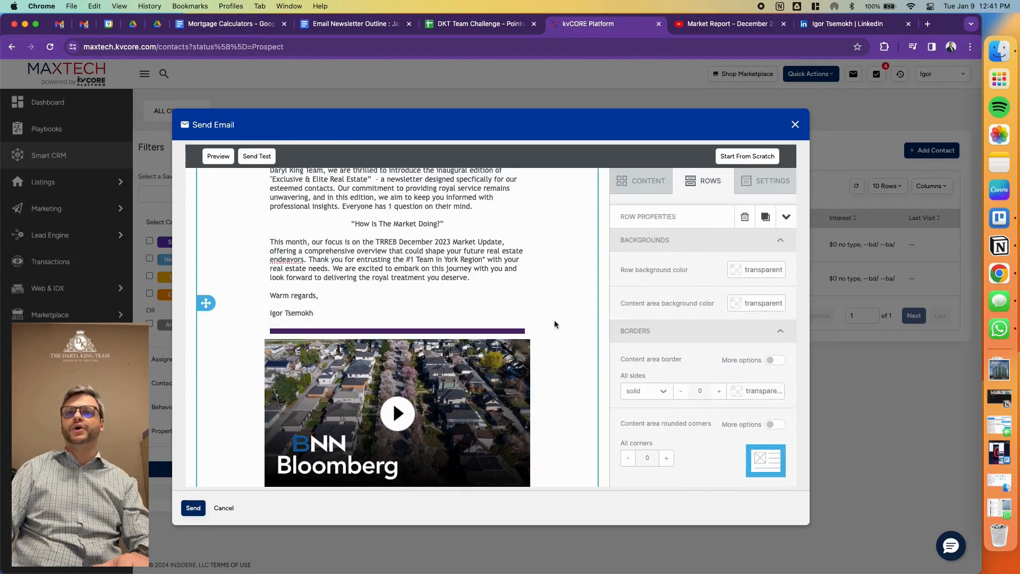
click(476, 334)
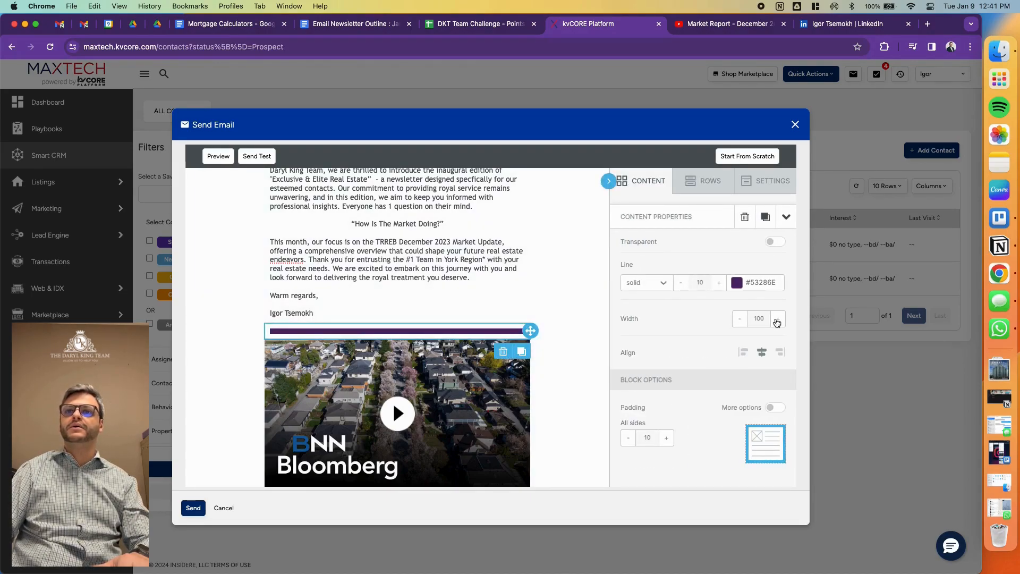
click(527, 378)
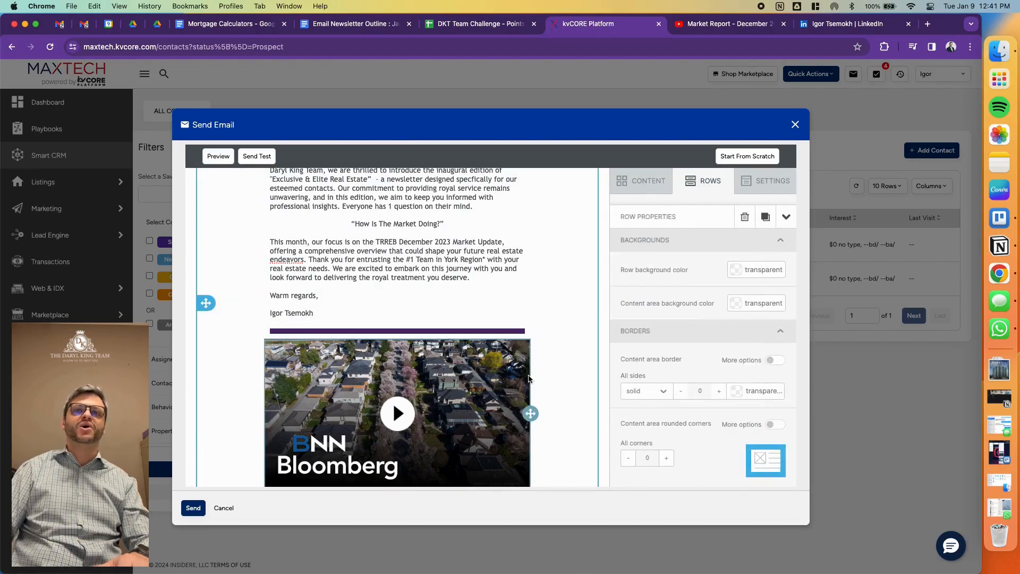
scroll(352, 339, down, 10)
scroll(558, 339, down, 9)
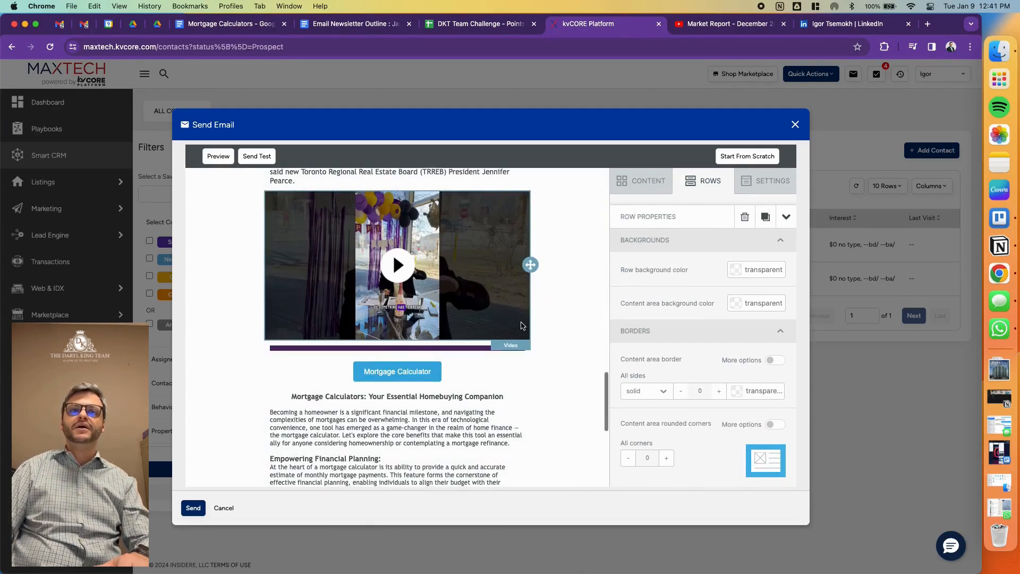
scroll(563, 325, down, 5)
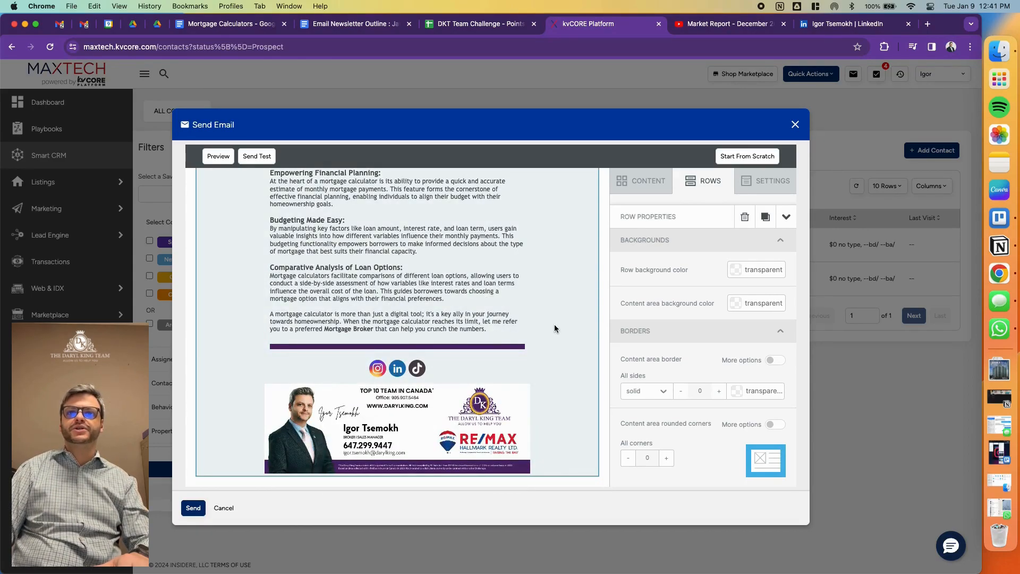
scroll(587, 403, up, 10)
scroll(587, 403, up, 8)
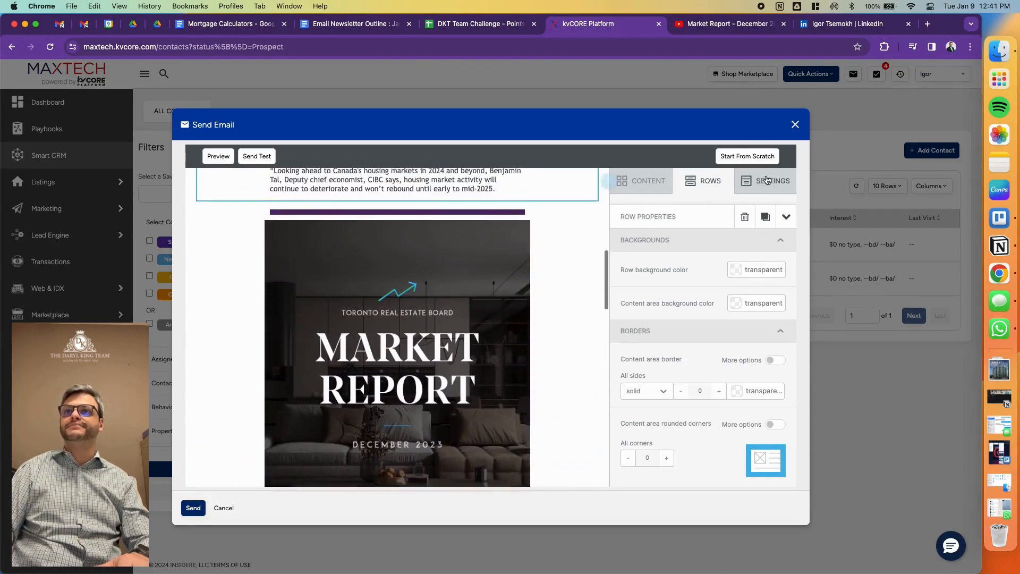
- Set the newsletter's default font to Trebuchet MS
click(643, 180)
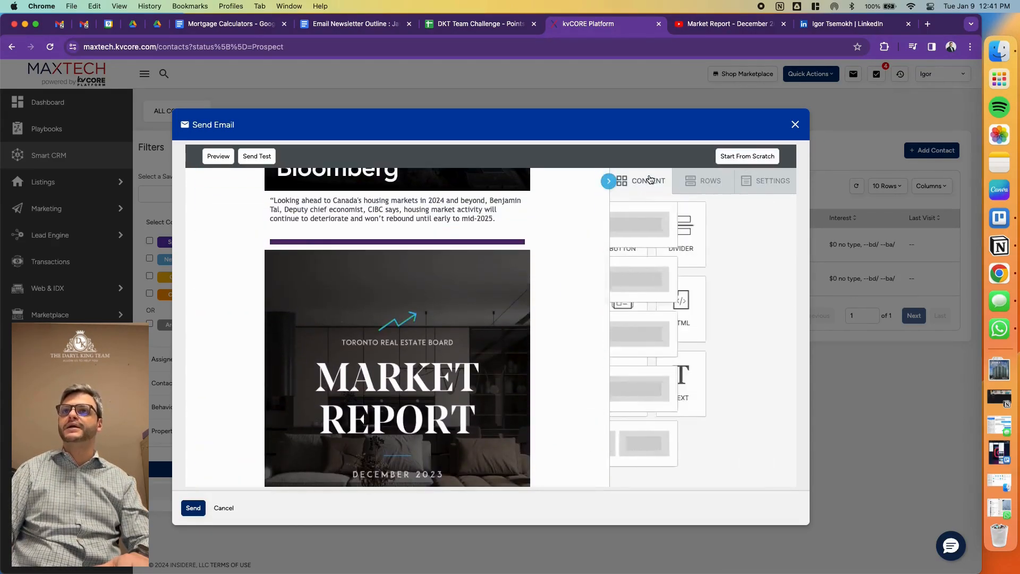
click(771, 180)
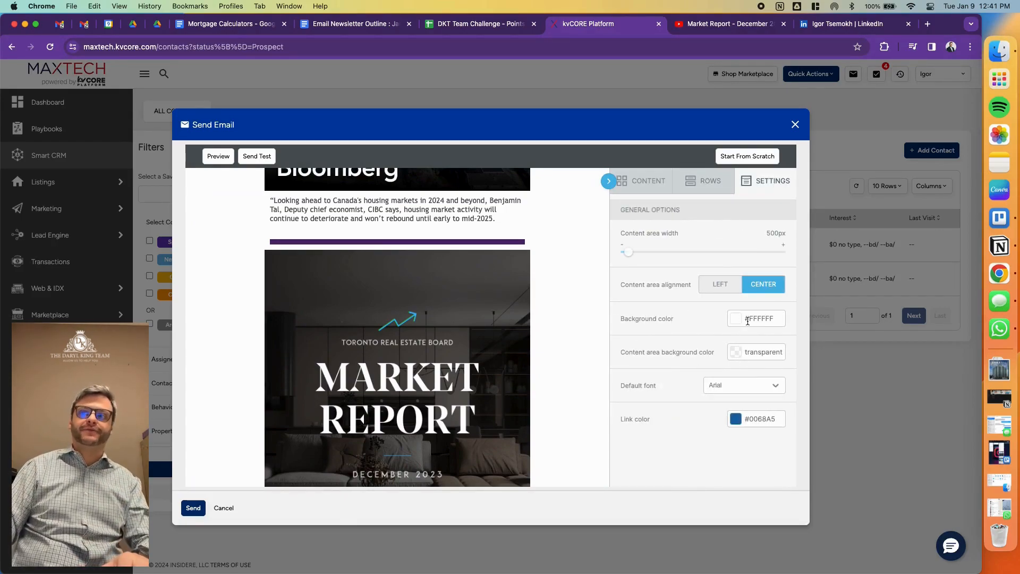
click(756, 381)
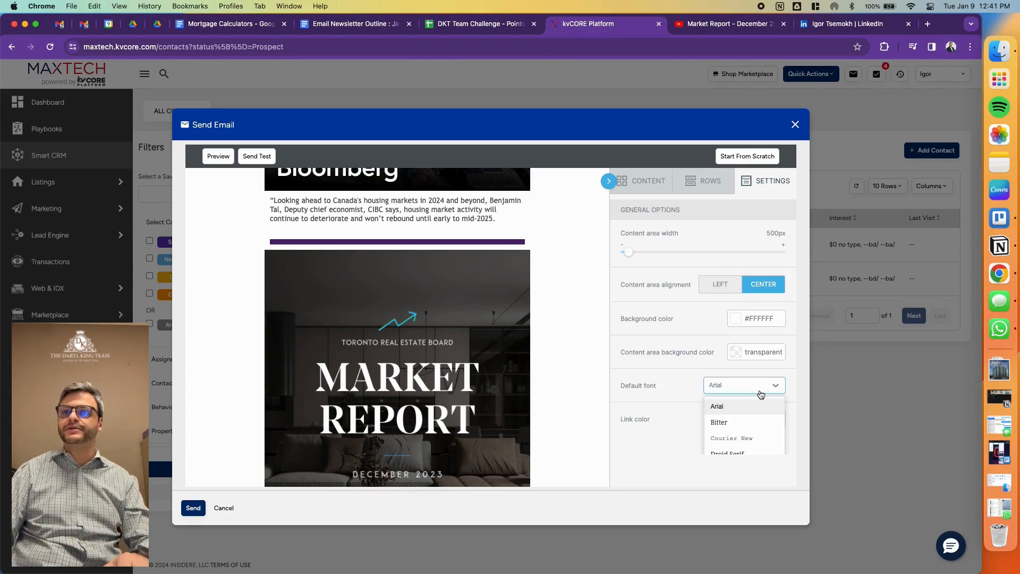
scroll(760, 420, down, 3)
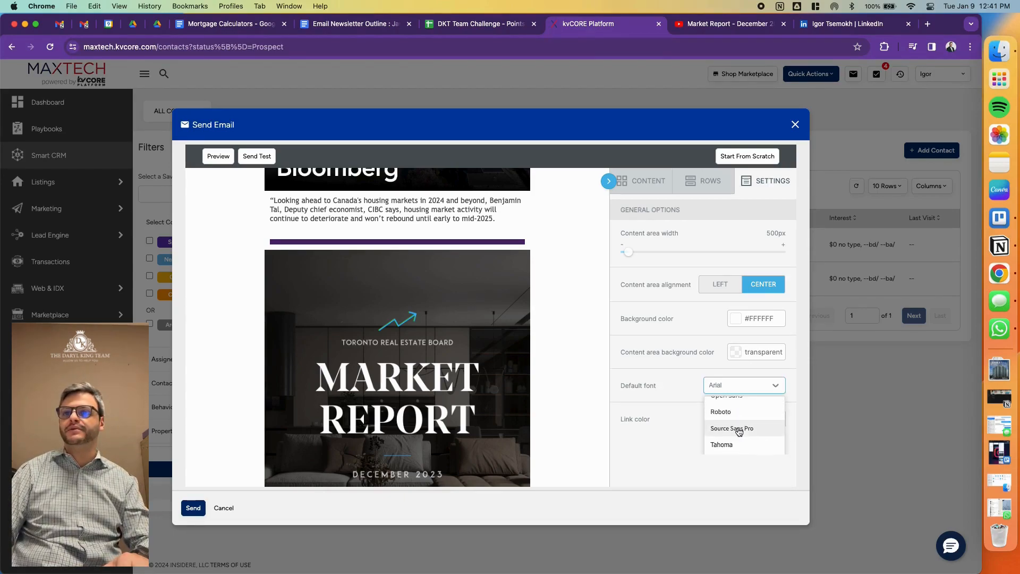
scroll(737, 438, down, 1)
scroll(735, 444, down, 4)
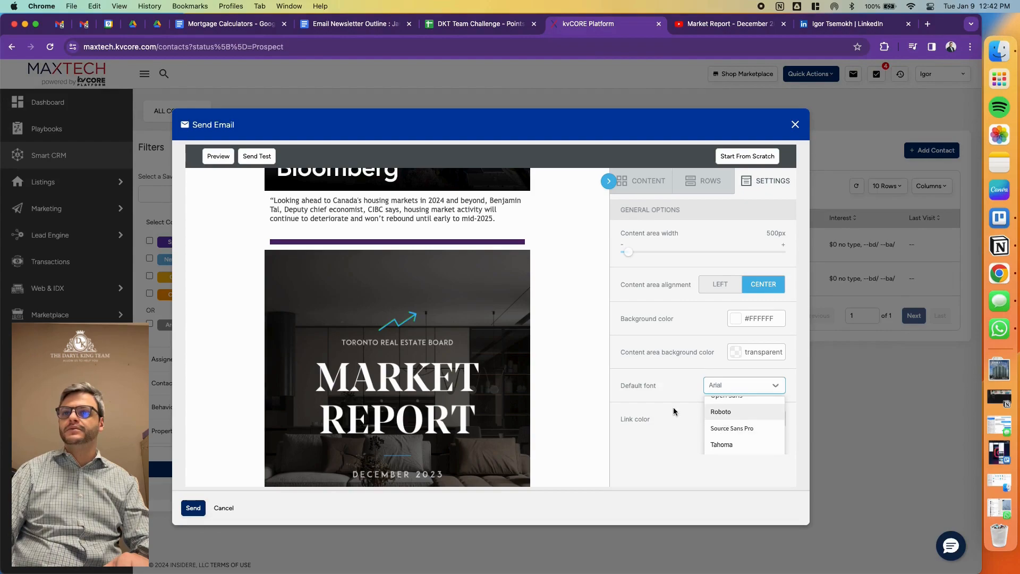
click(734, 432)
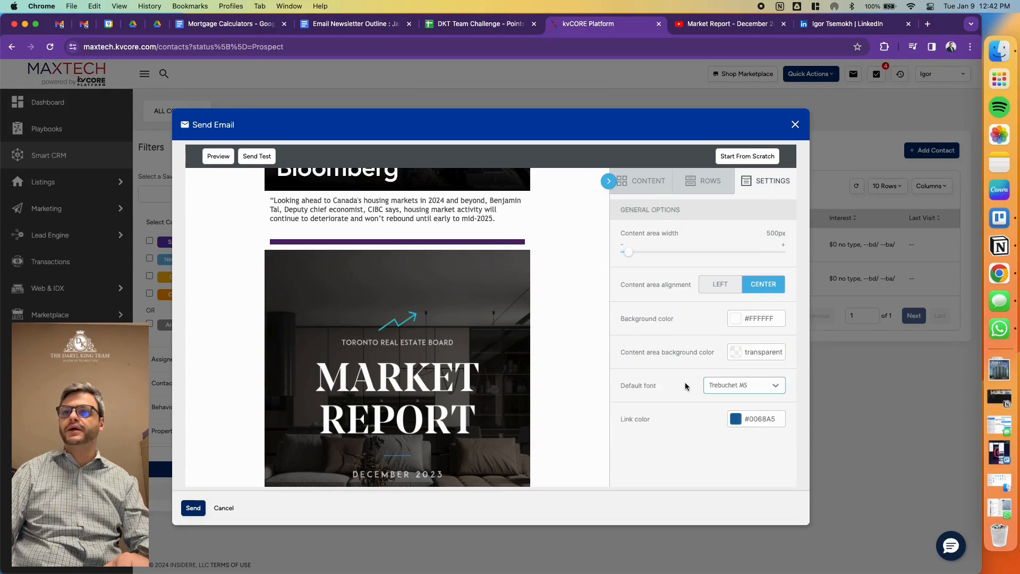
- Set the newsletter's link color to #53286e
click(735, 419)
scroll(706, 451, down, 3)
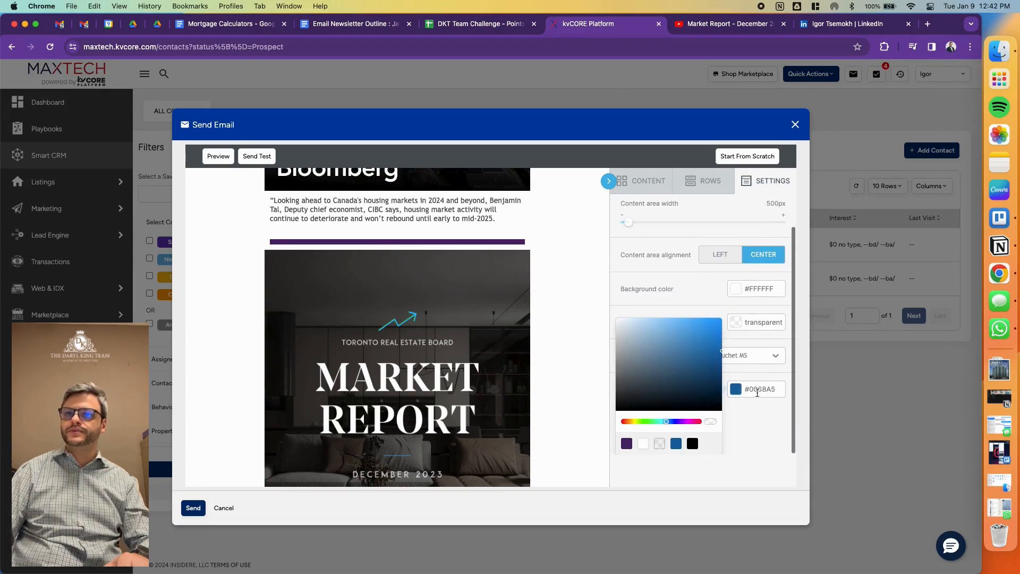
click(757, 392)
click(762, 392)
click(704, 425)
double_click(758, 421)
text(53286e)
- Preview the newsletter in desktop view and review it from the logo down to the signature
scroll(377, 233, up, 10)
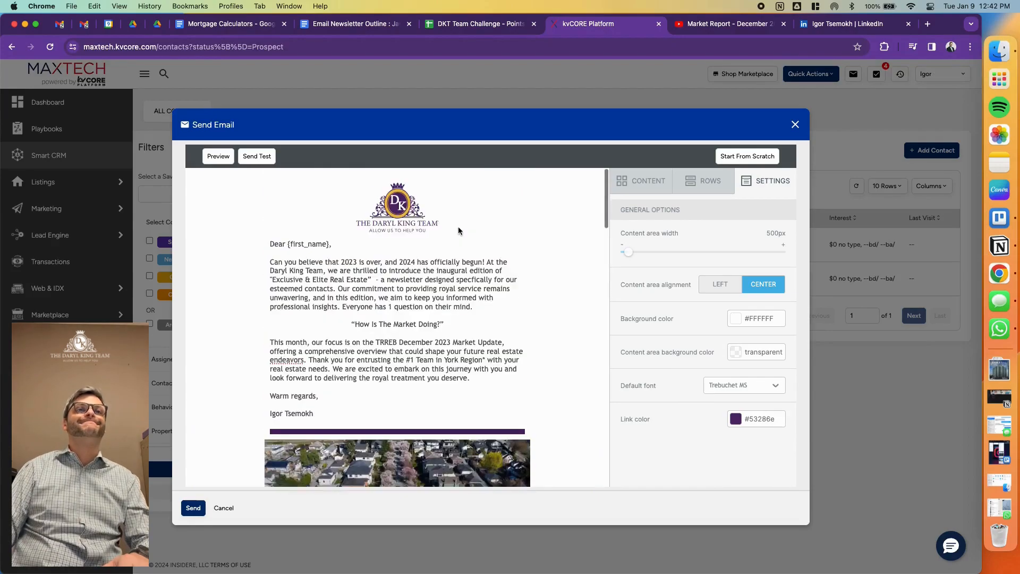
click(223, 158)
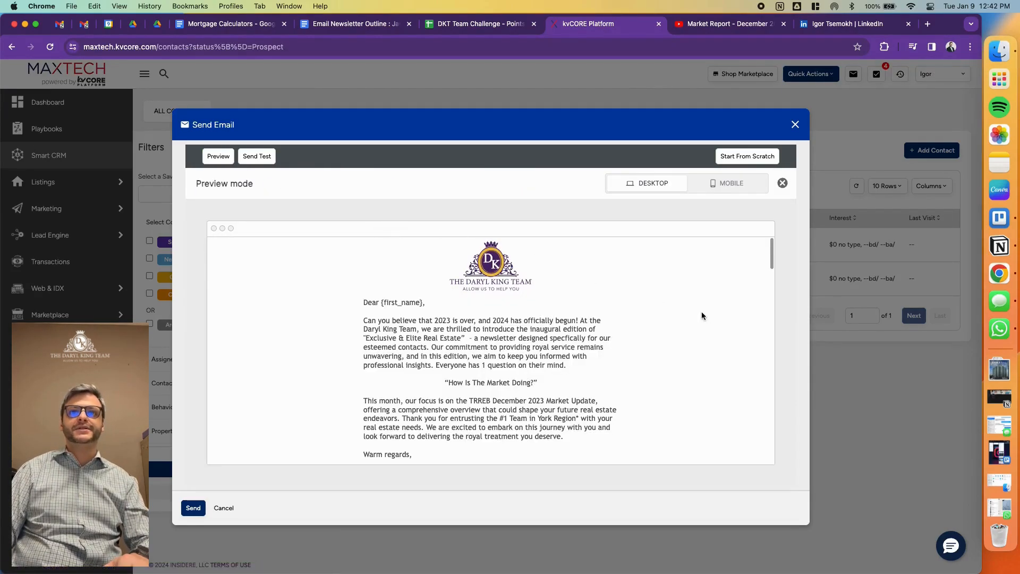
scroll(696, 318, down, 10)
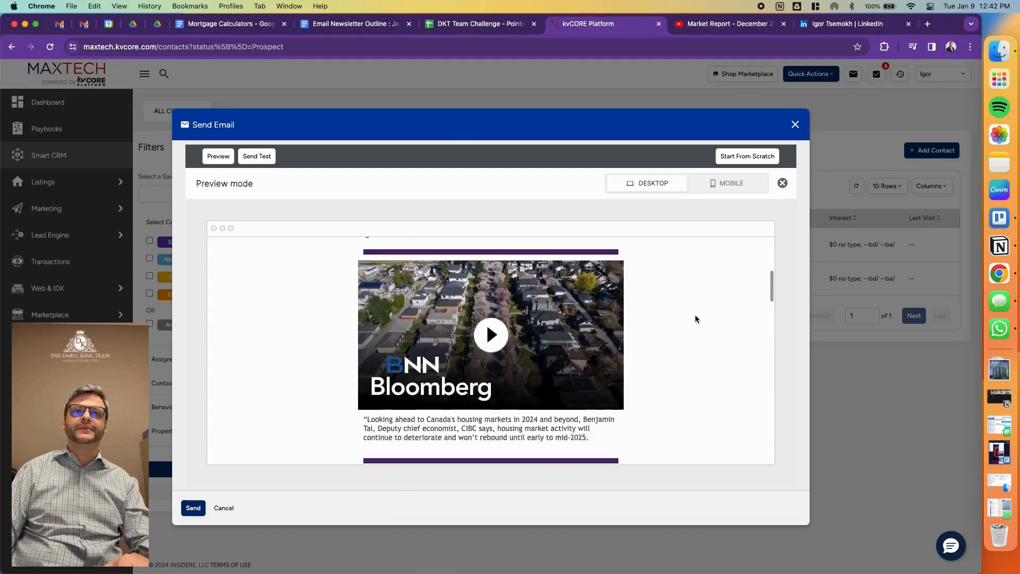
scroll(695, 315, up, 2)
scroll(695, 314, down, 6)
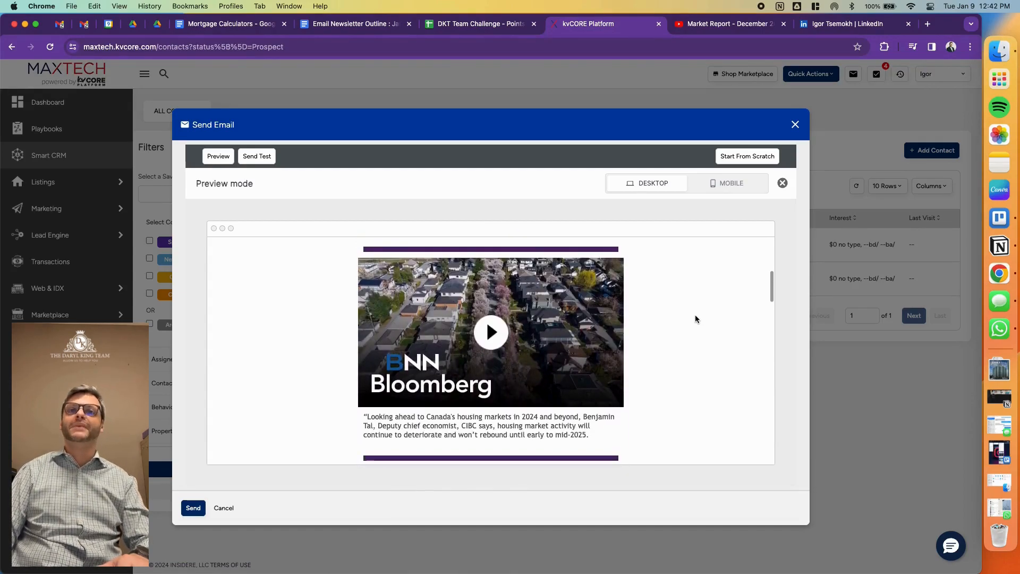
scroll(696, 314, down, 3)
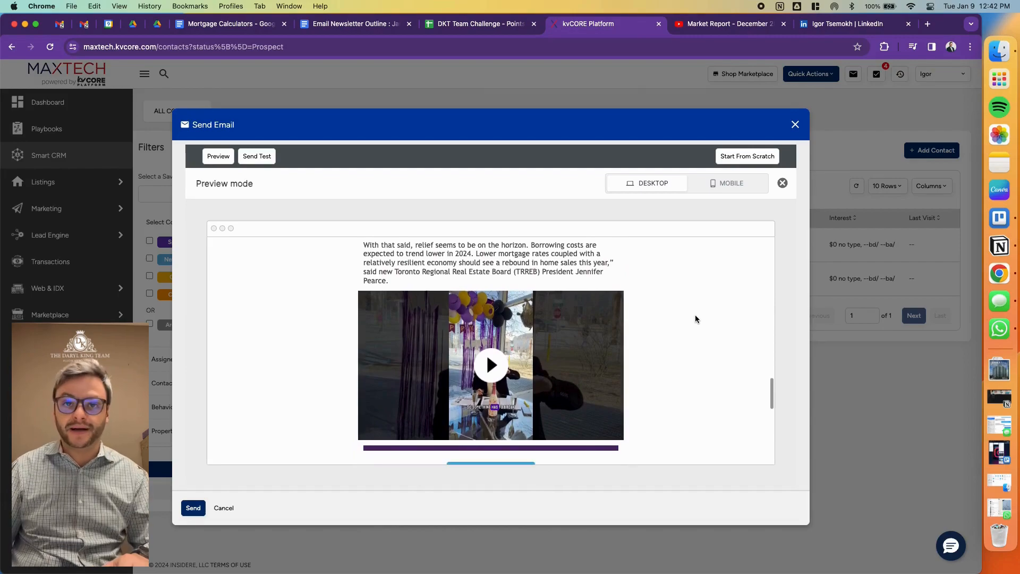
scroll(695, 314, up, 6)
scroll(675, 336, down, 8)
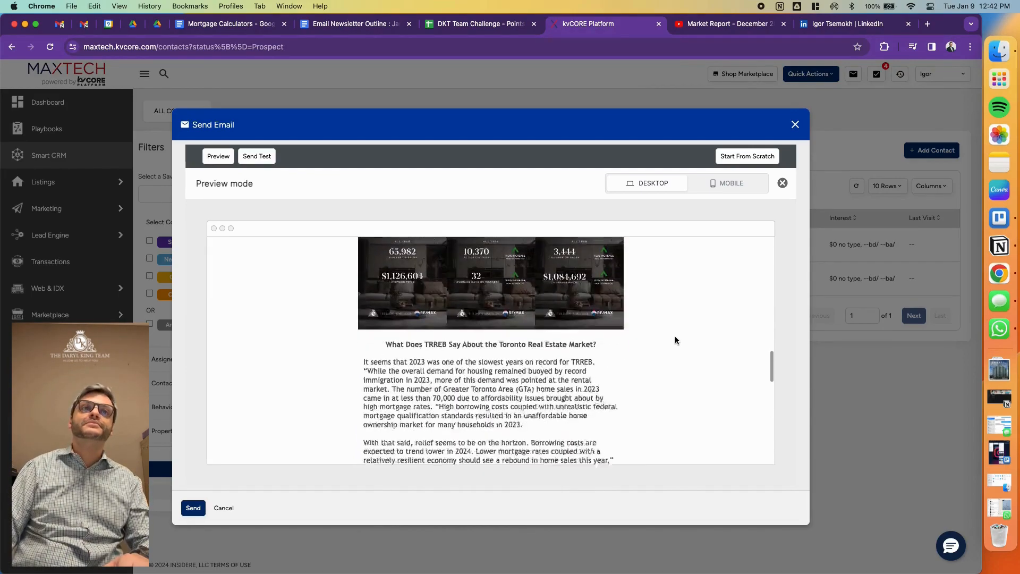
scroll(675, 336, down, 10)
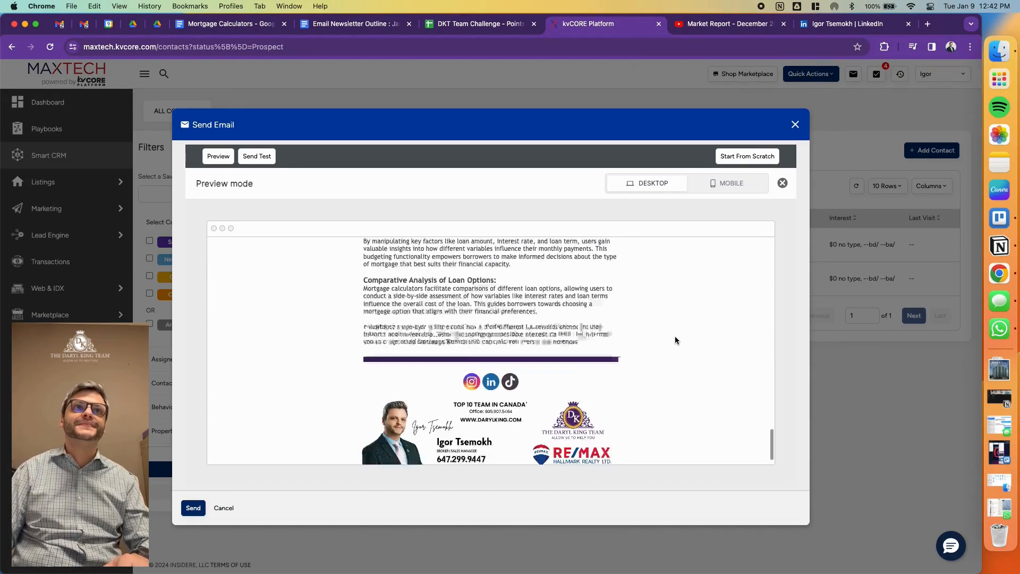
click(270, 166)
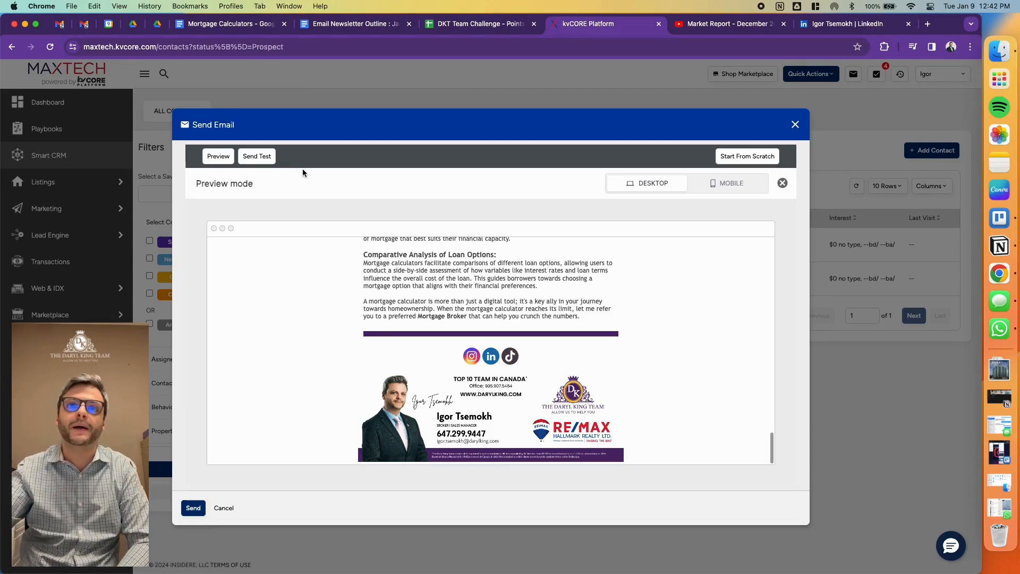
- Review the whole newsletter in the mobile preview and return to the email editor
click(755, 187)
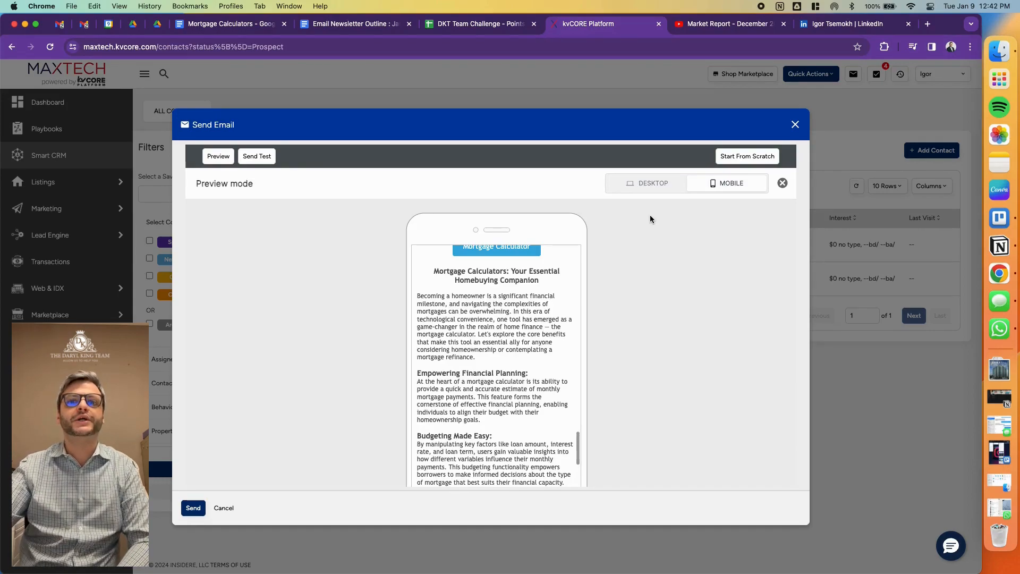
scroll(560, 292, up, 15)
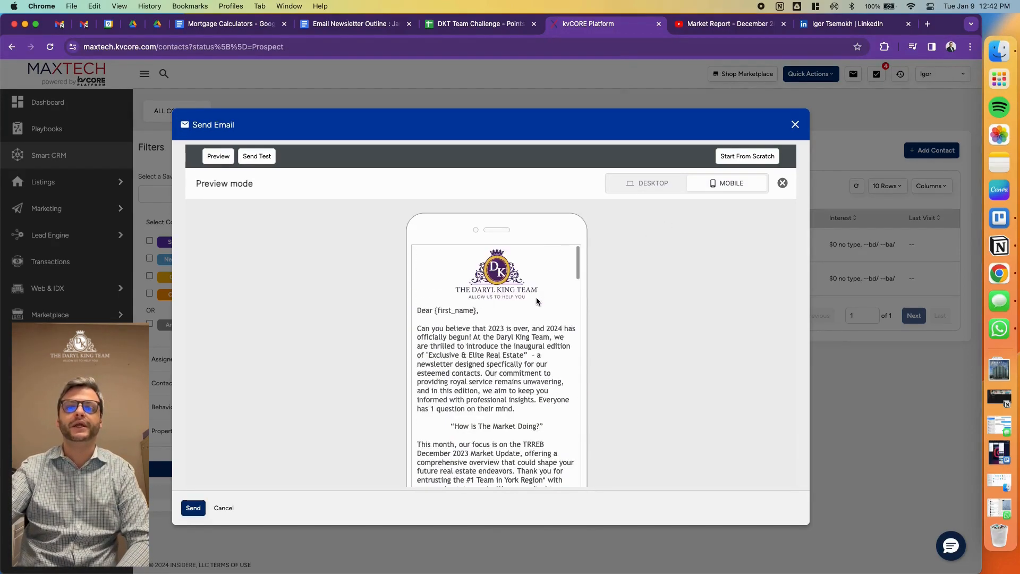
scroll(521, 327, down, 10)
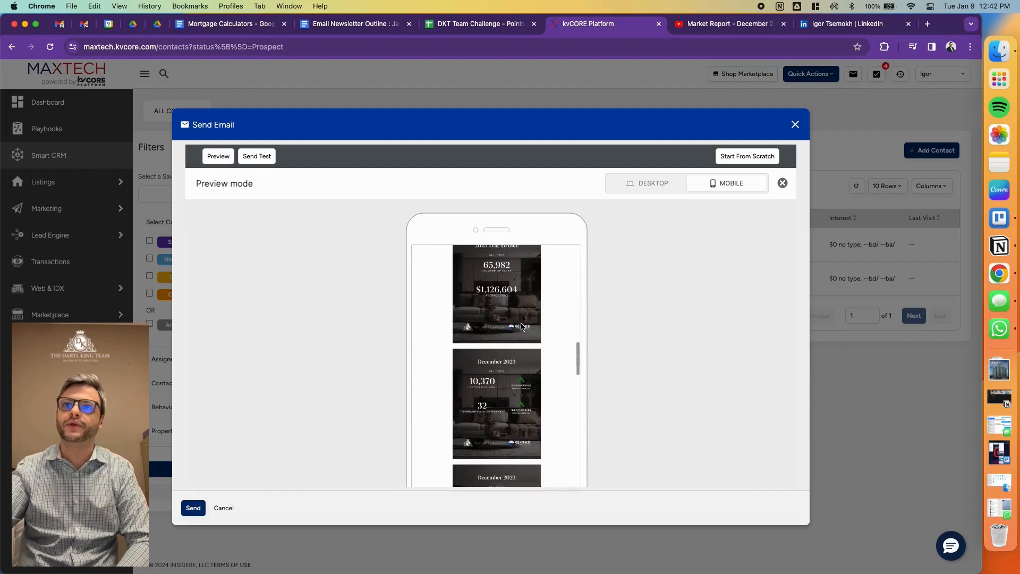
scroll(522, 327, down, 15)
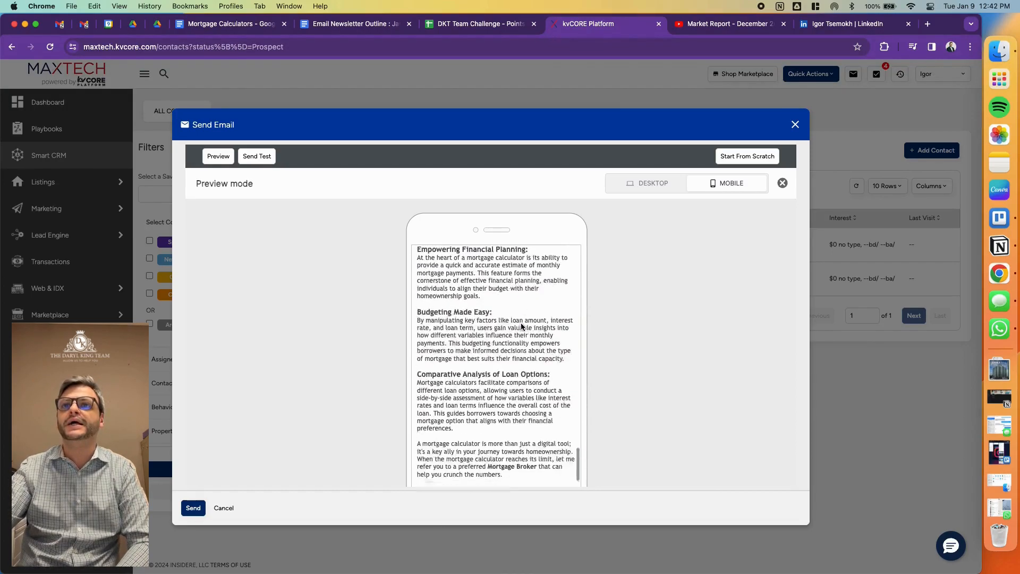
scroll(521, 326, down, 2)
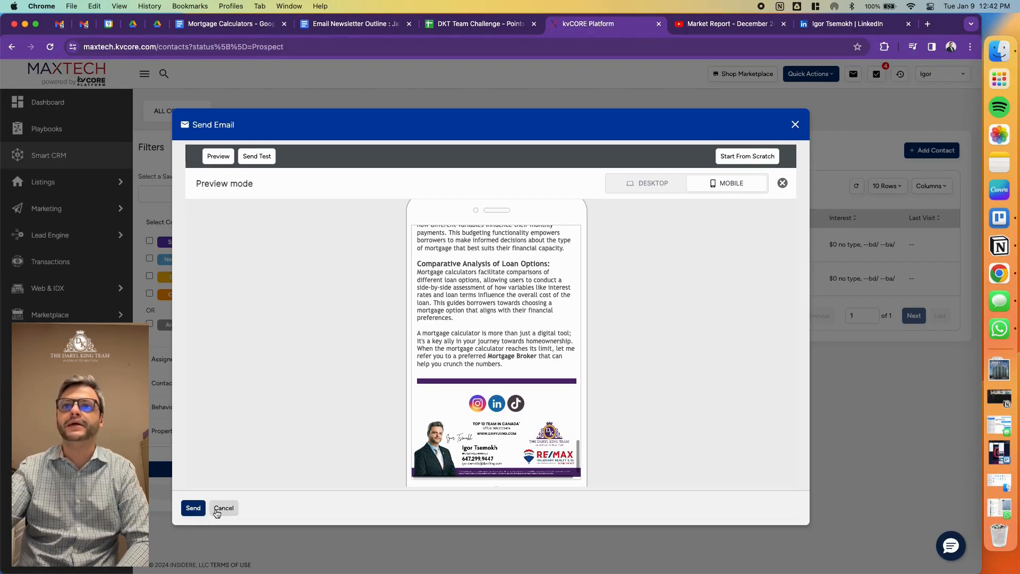
click(781, 183)
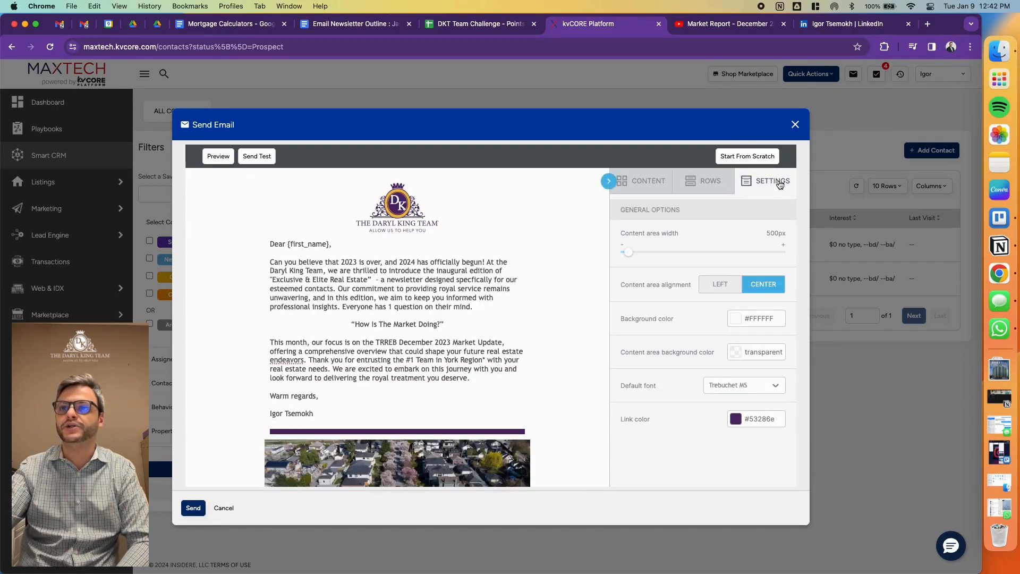